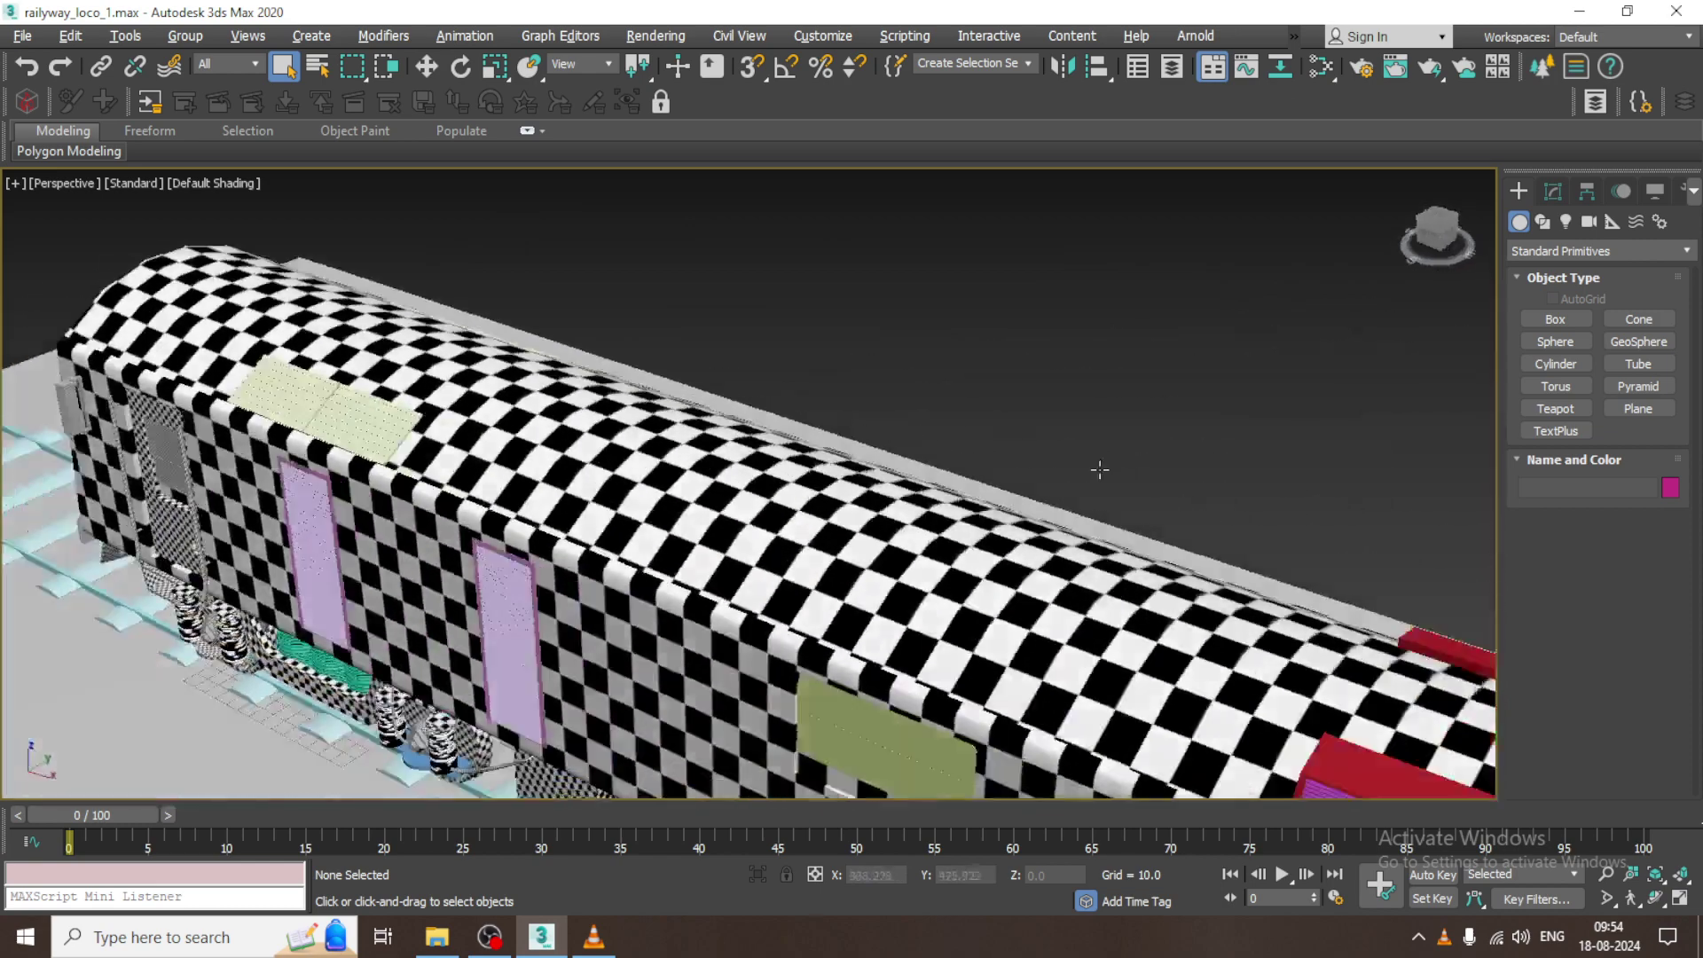
# - Isolate the leftmost green coil spring in the locomotive's checker-mapped bogie and show its edged faces
pyautogui.scroll(-4, 1114, 330)
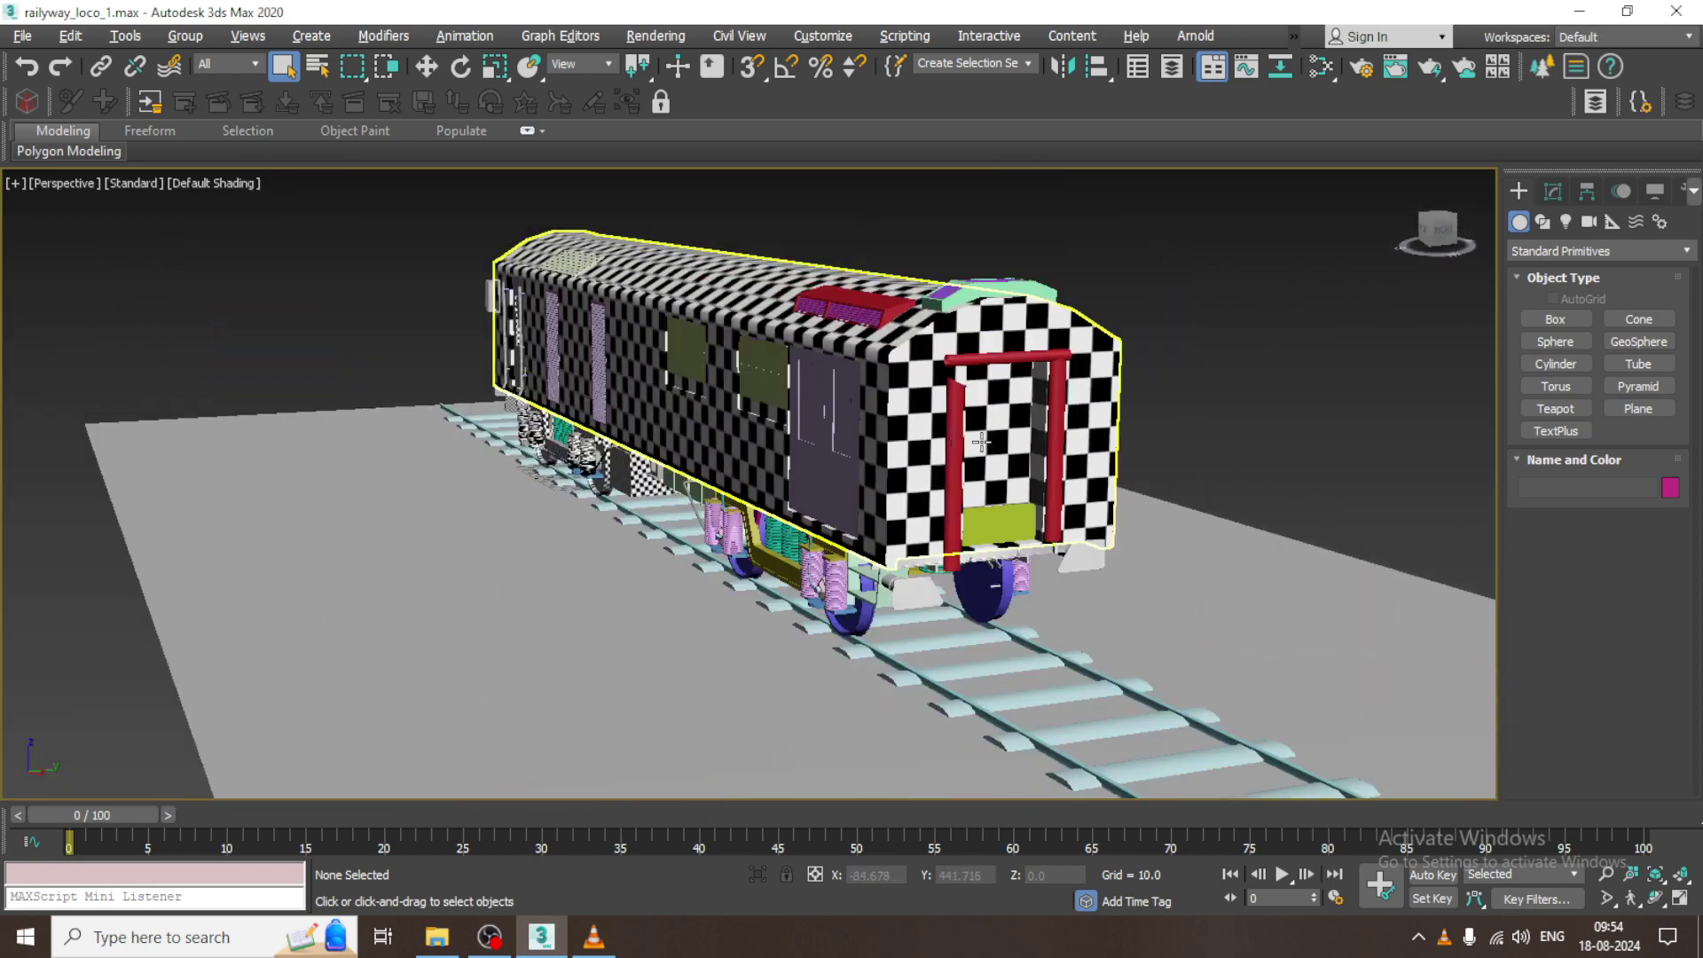
pyautogui.keyDown('alt'); pyautogui.moveTo(1115, 417); pyautogui.dragTo(1236, 434, button='middle'); pyautogui.keyUp('alt')
pyautogui.scroll(2, 911, 365)
pyautogui.scroll(2, 966, 357)
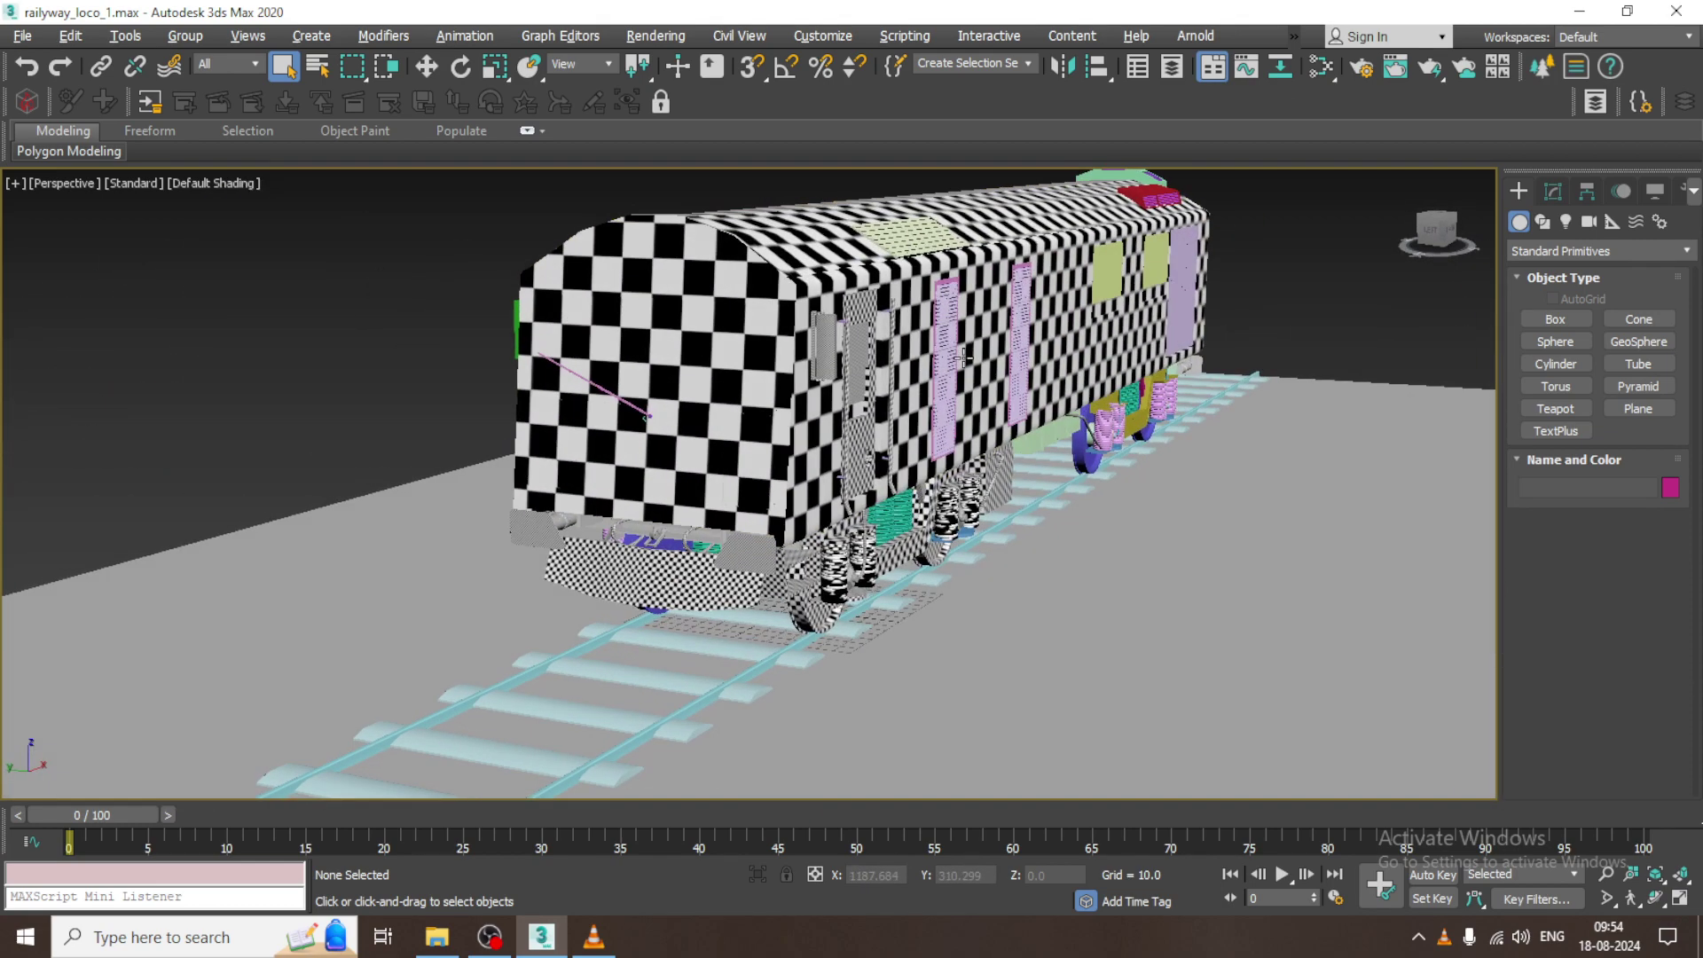
pyautogui.keyDown('alt'); pyautogui.moveTo(966, 356); pyautogui.dragTo(846, 367, button='middle'); pyautogui.keyUp('alt')
pyautogui.moveTo(1198, 449); pyautogui.dragTo(994, 382, button='middle')
pyautogui.moveTo(780, 448); pyautogui.dragTo(1202, 495, button='middle')
pyautogui.scroll(4, 1002, 417)
pyautogui.scroll(3, 836, 586)
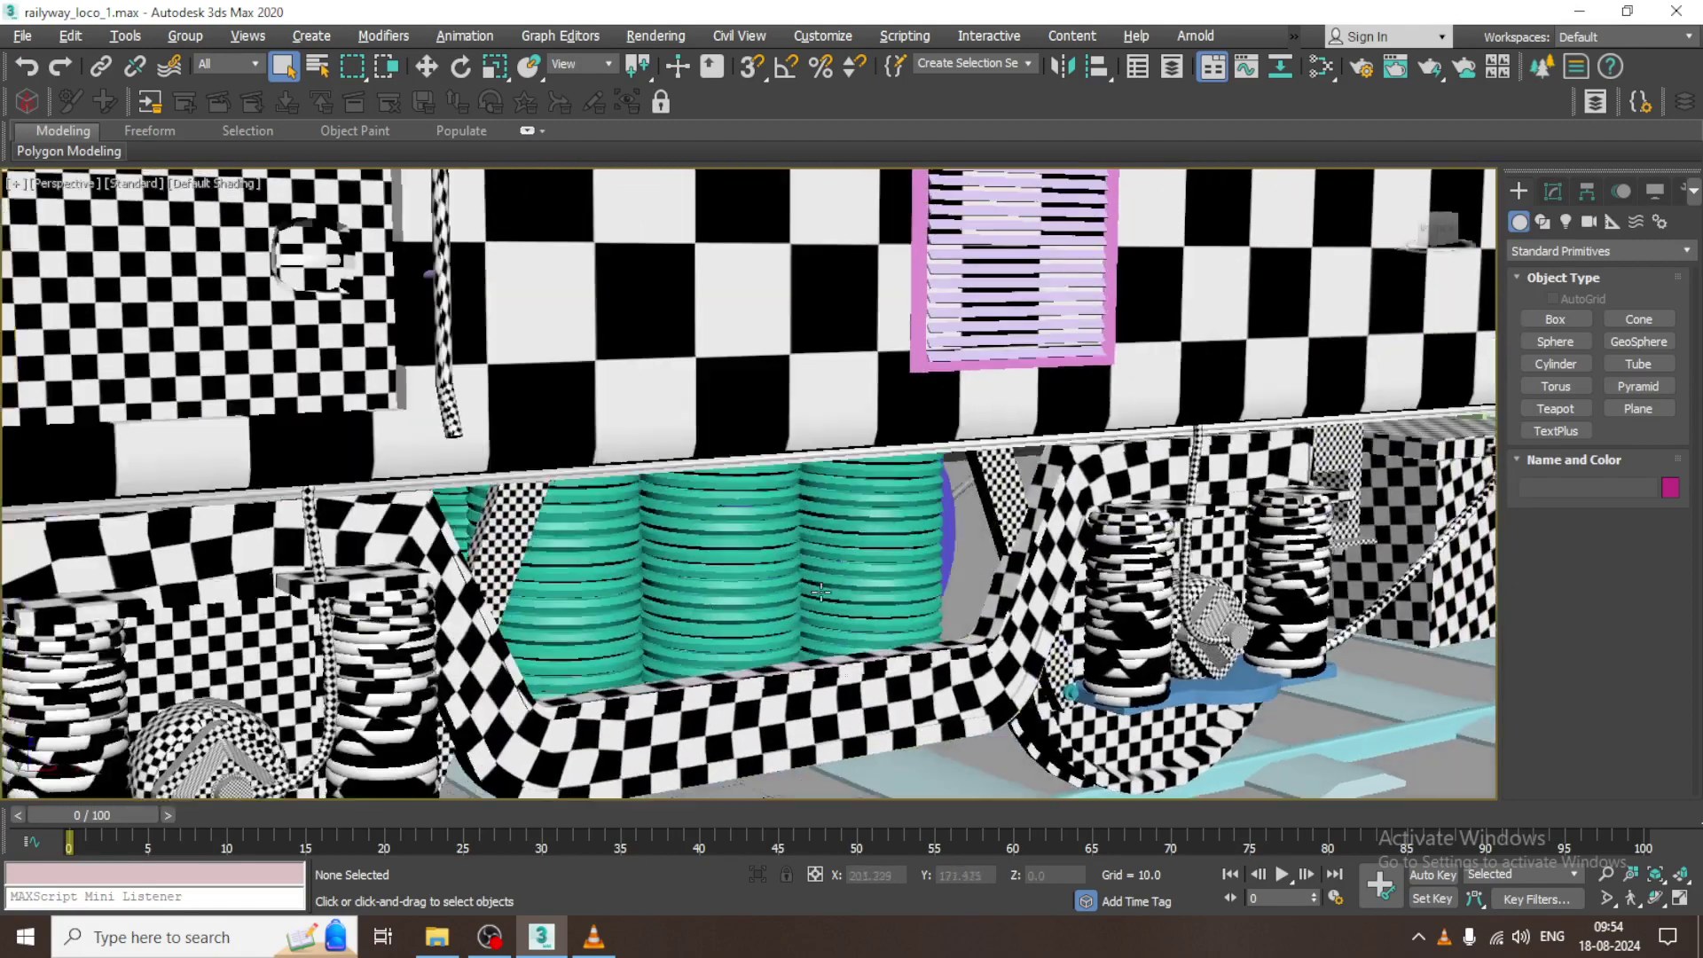
pyautogui.click(575, 556)
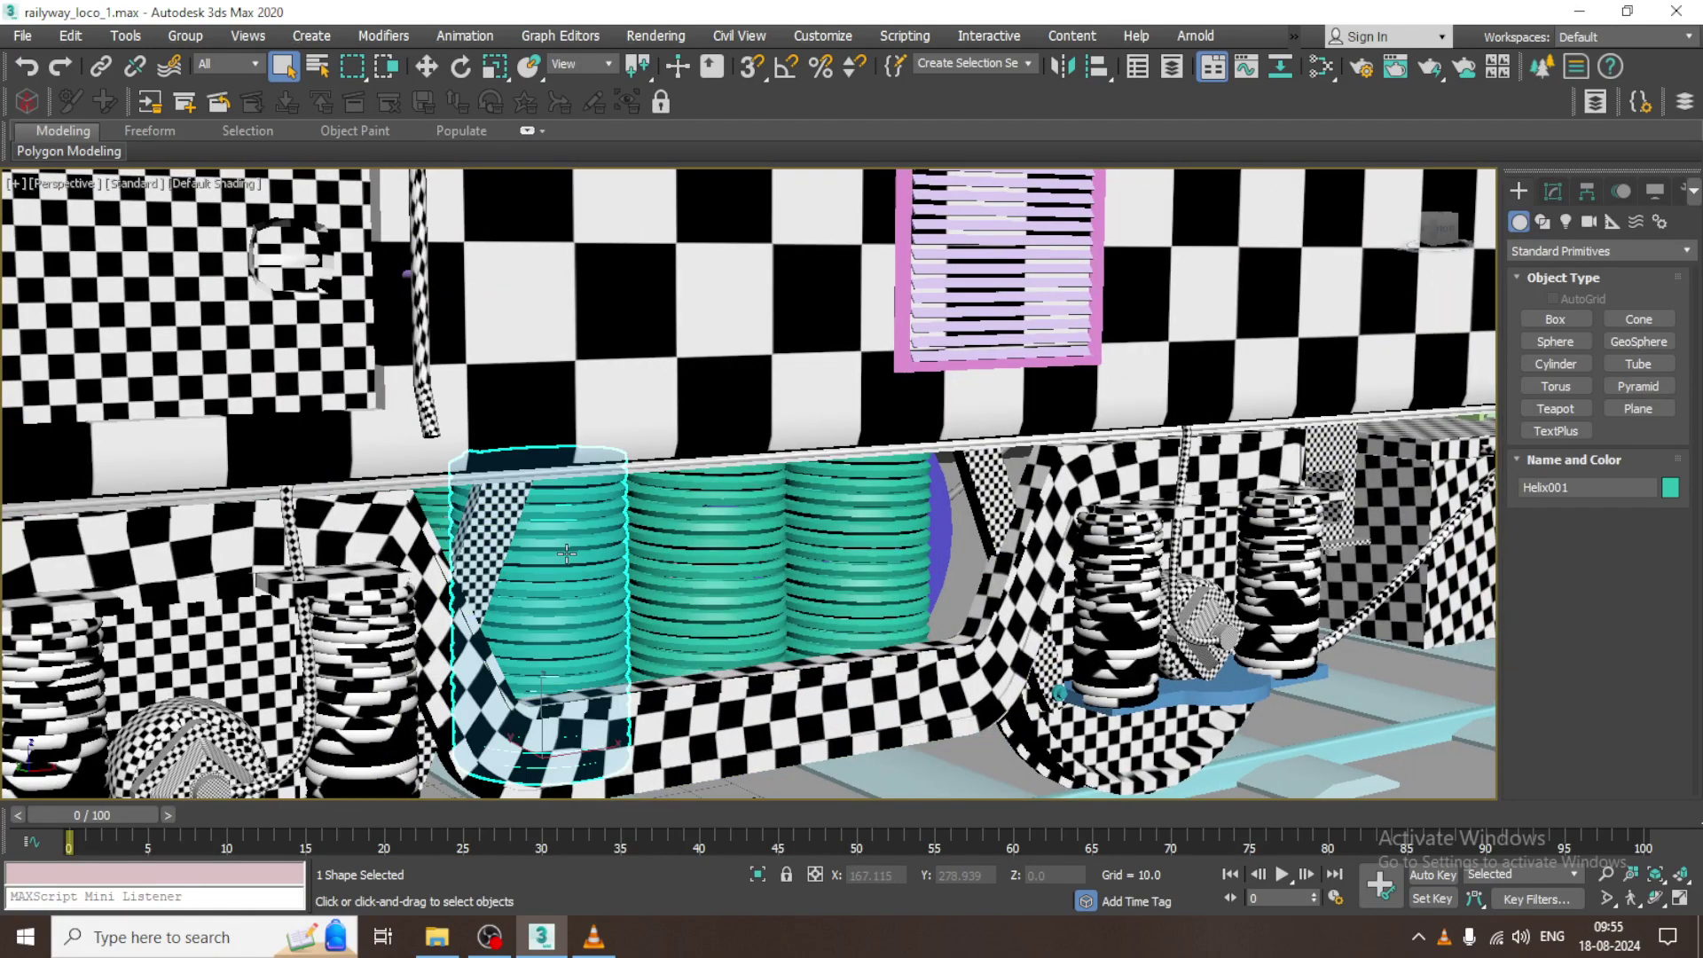
pyautogui.hotkey('alt', 'q')
pyautogui.moveTo(927, 371)
pyautogui.keyDown('alt'); pyautogui.mouseDown(button='middle')
pyautogui.moveTo(923, 456)
pyautogui.moveTo(880, 487)
pyautogui.moveTo(1049, 471)
pyautogui.moveTo(1049, 452)
pyautogui.mouseUp(button='middle'); pyautogui.keyUp('alt')
pyautogui.press('F4')
pyautogui.keyDown('alt'); pyautogui.moveTo(985, 396); pyautogui.dragTo(1033, 461, button='middle'); pyautogui.keyUp('alt')
# - Convert the isolated coil spring helix to an Editable Poly
pyautogui.click(1552, 192)
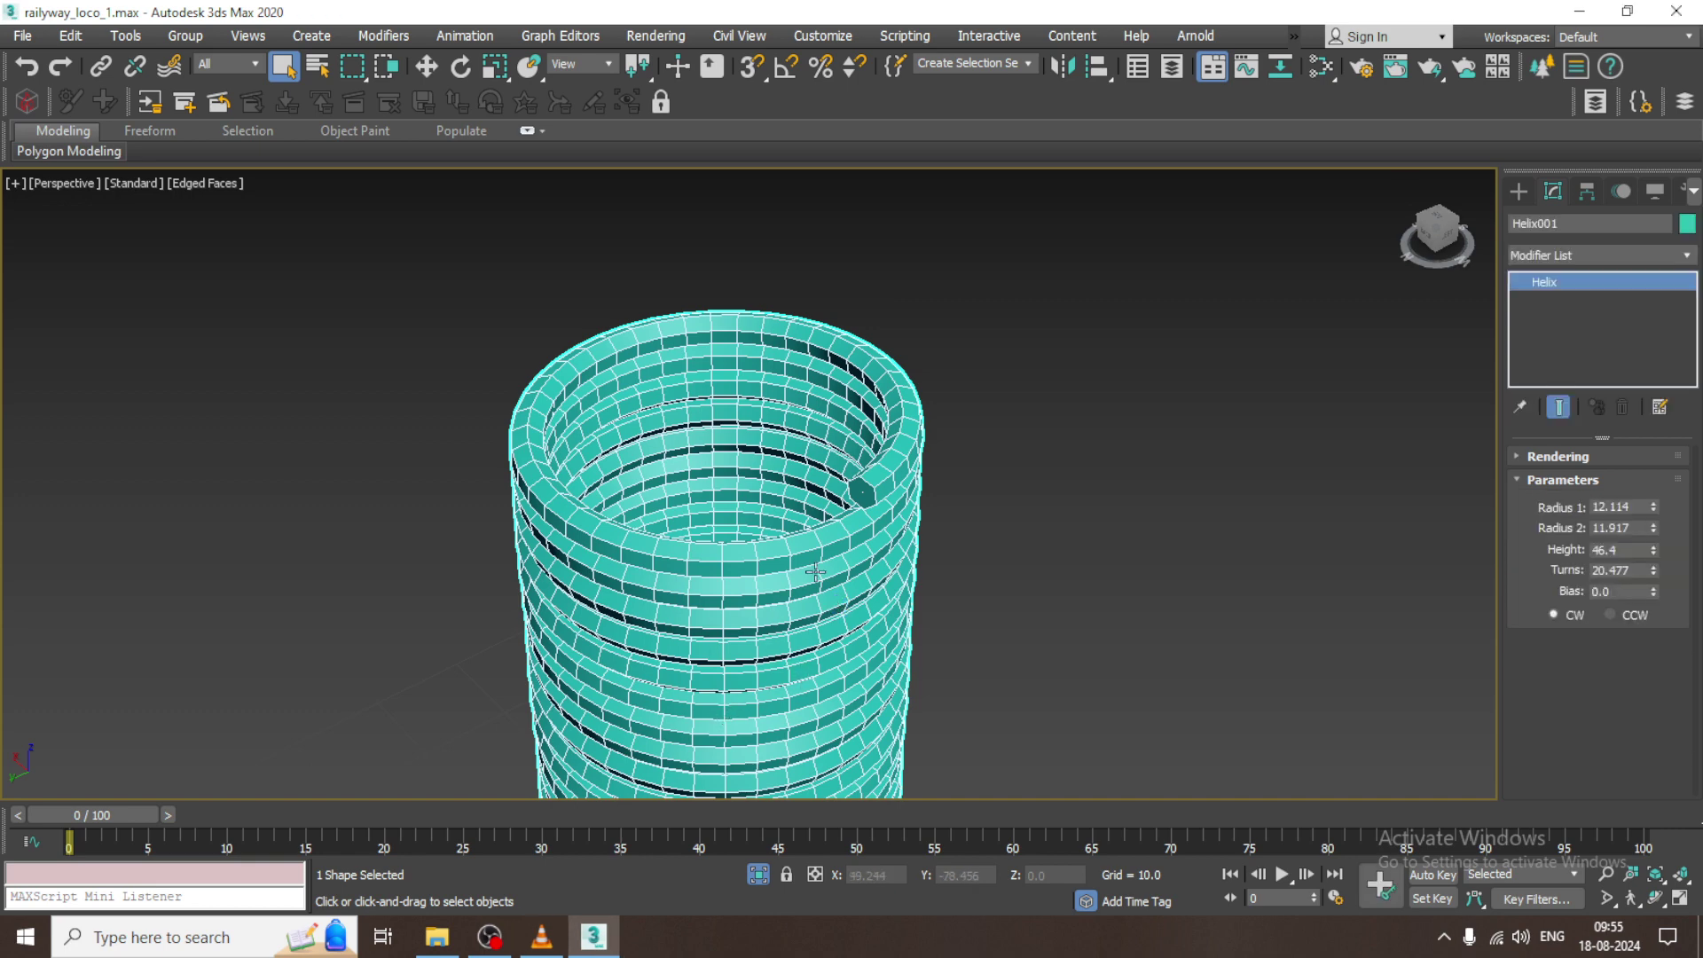
pyautogui.rightClick(829, 578)
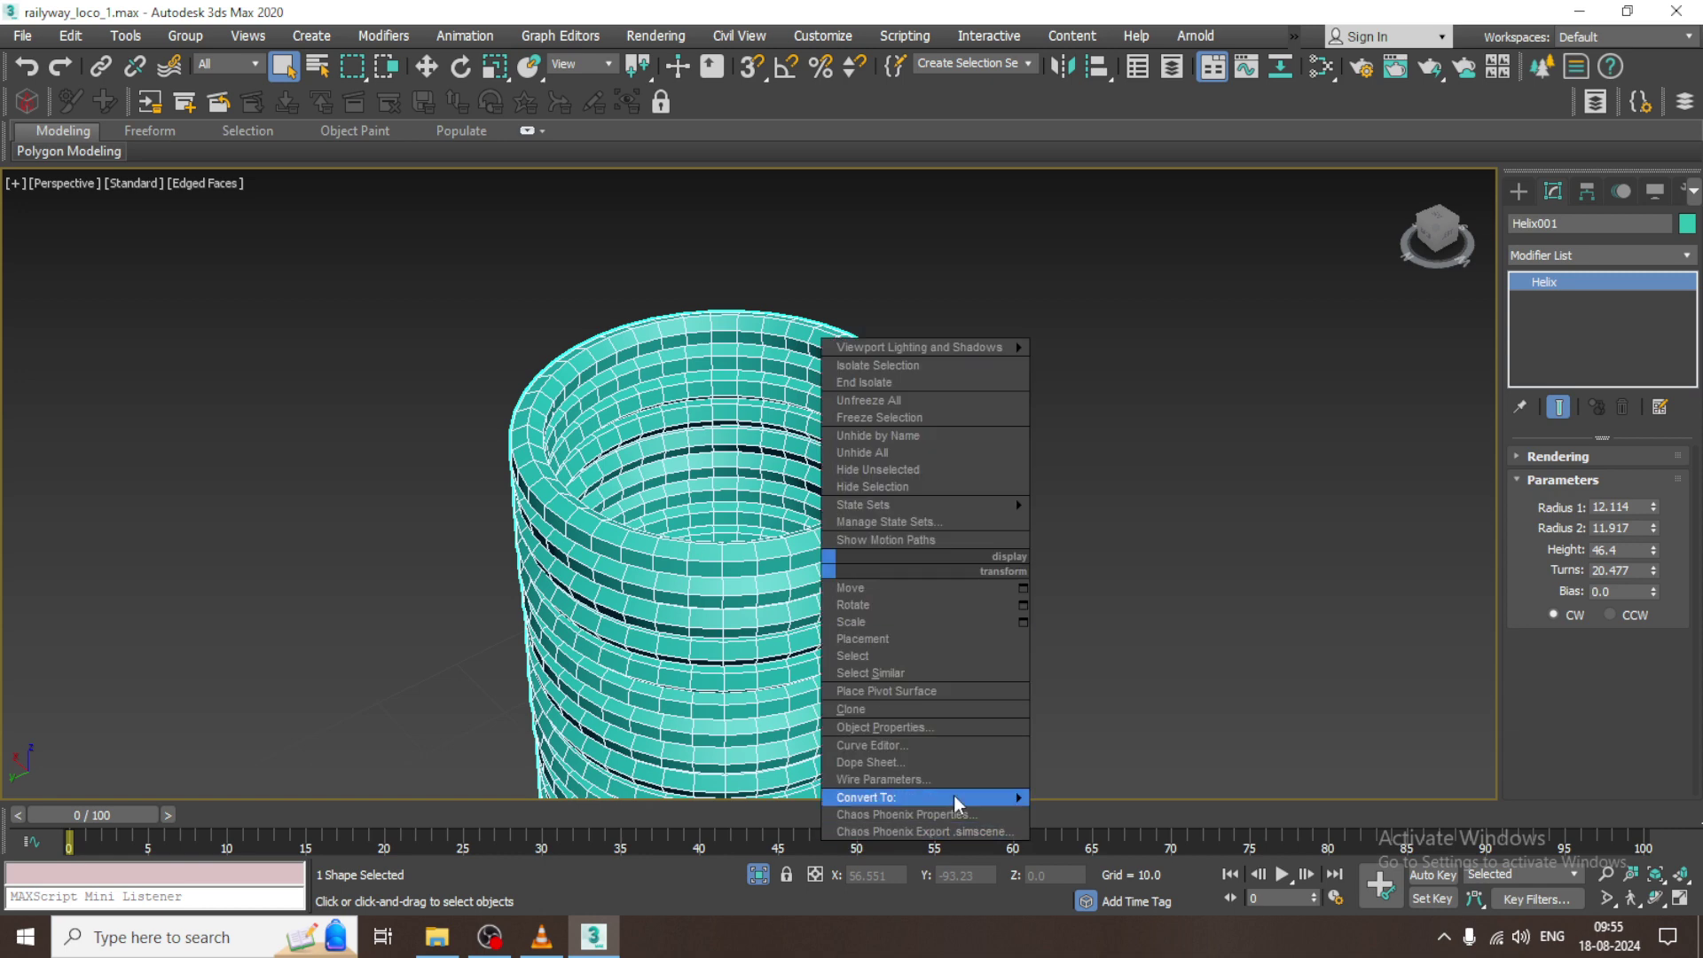
pyautogui.moveTo(931, 797)
pyautogui.click(1158, 834)
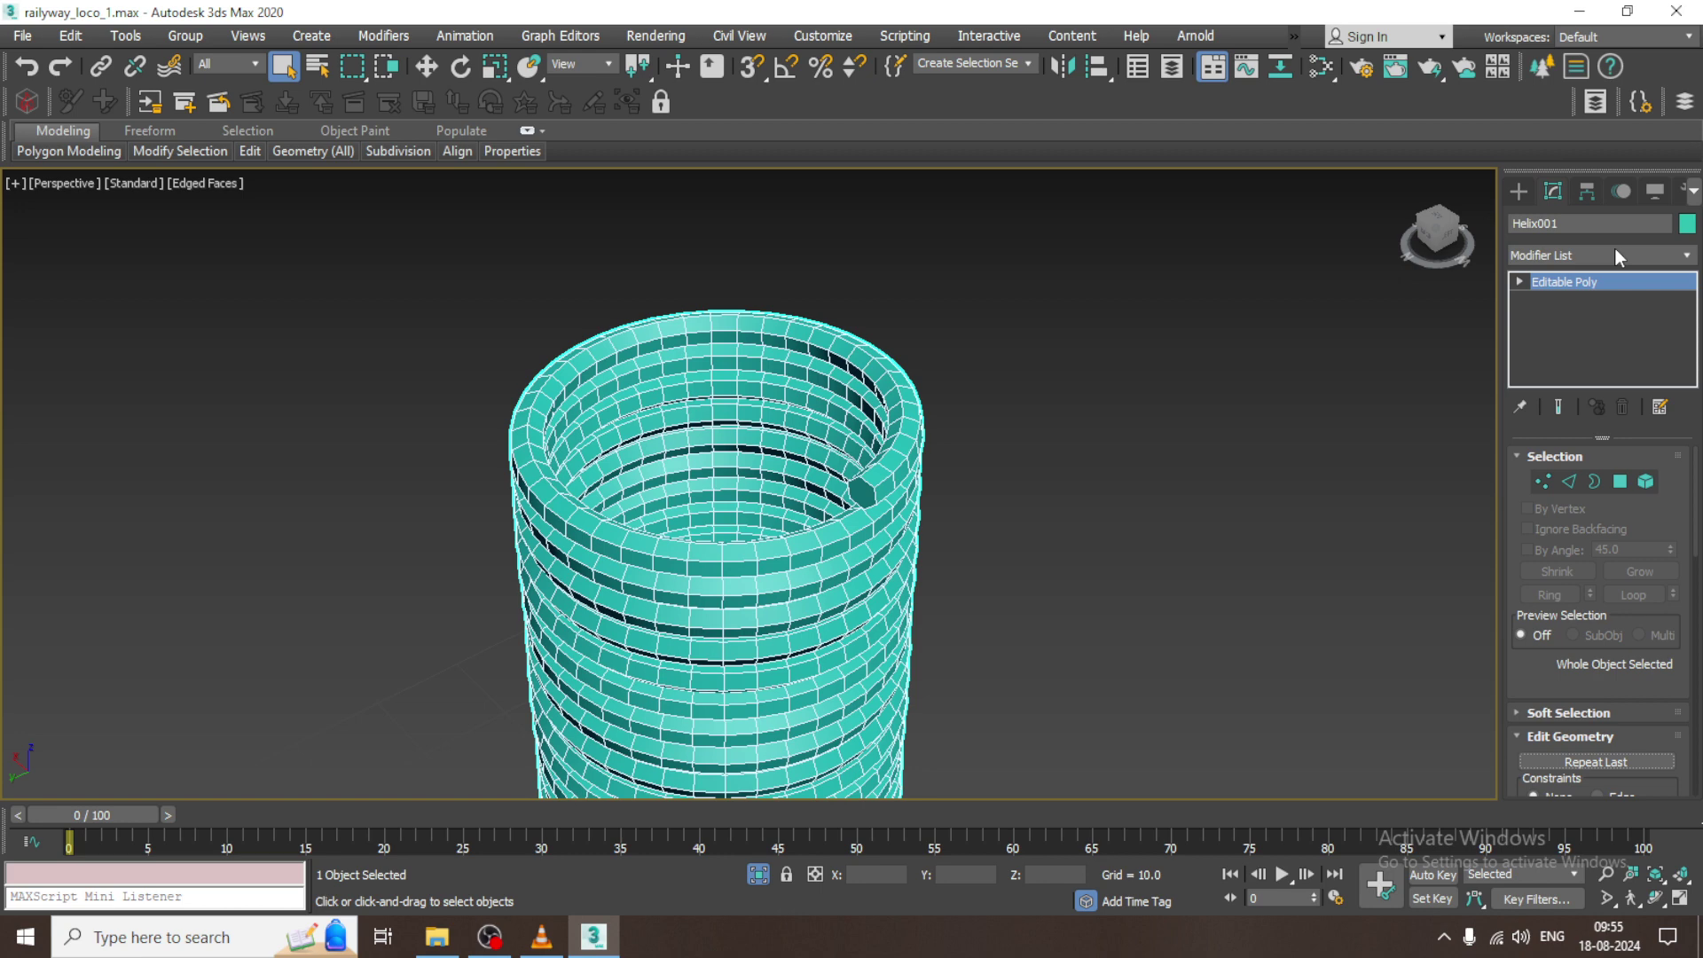
# - Add an Unwrap UVW modifier to the coil spring
pyautogui.click(1618, 256)
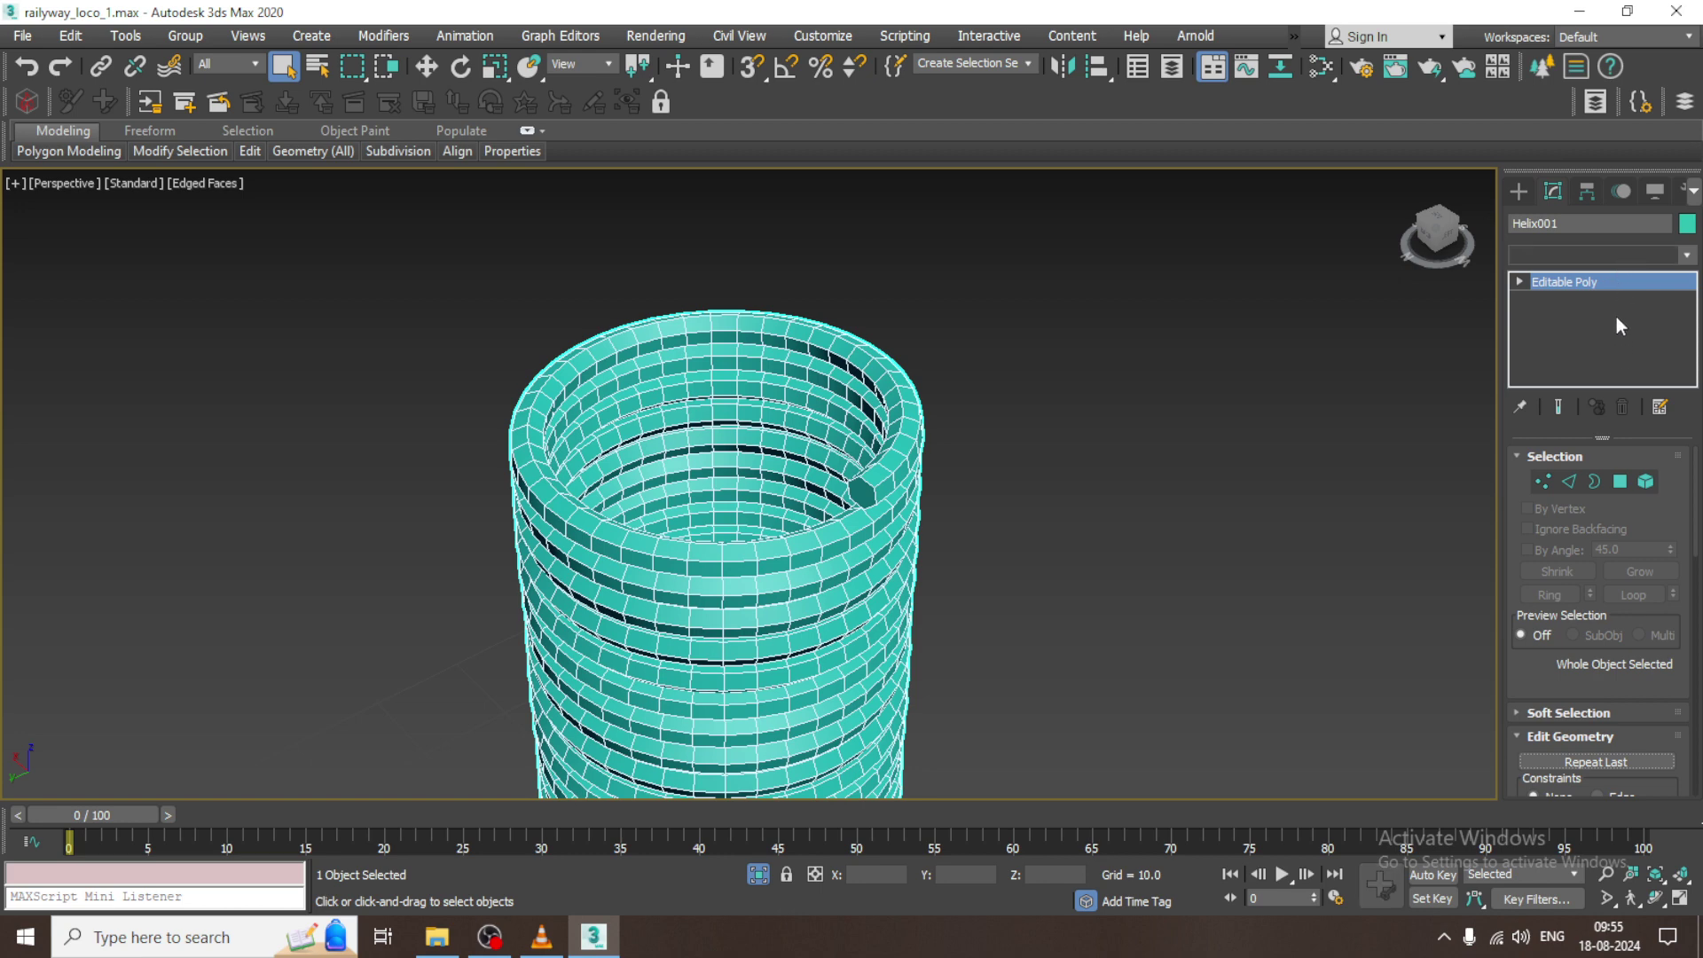
pyautogui.click(1571, 256)
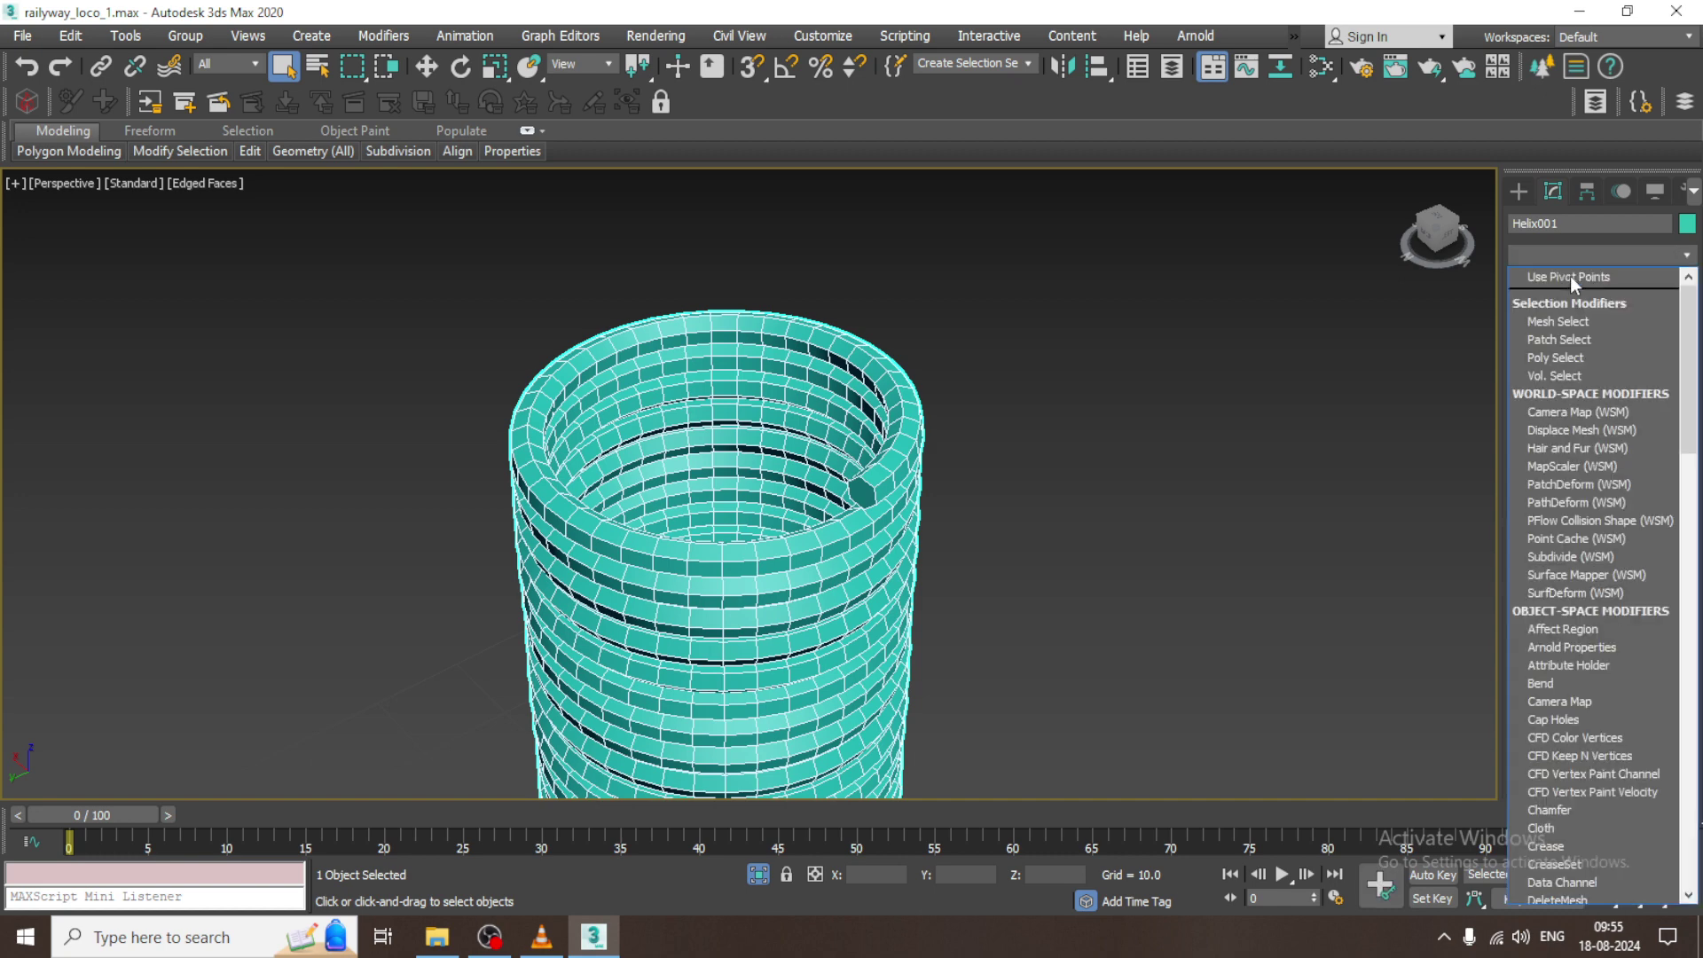
pyautogui.press('u')
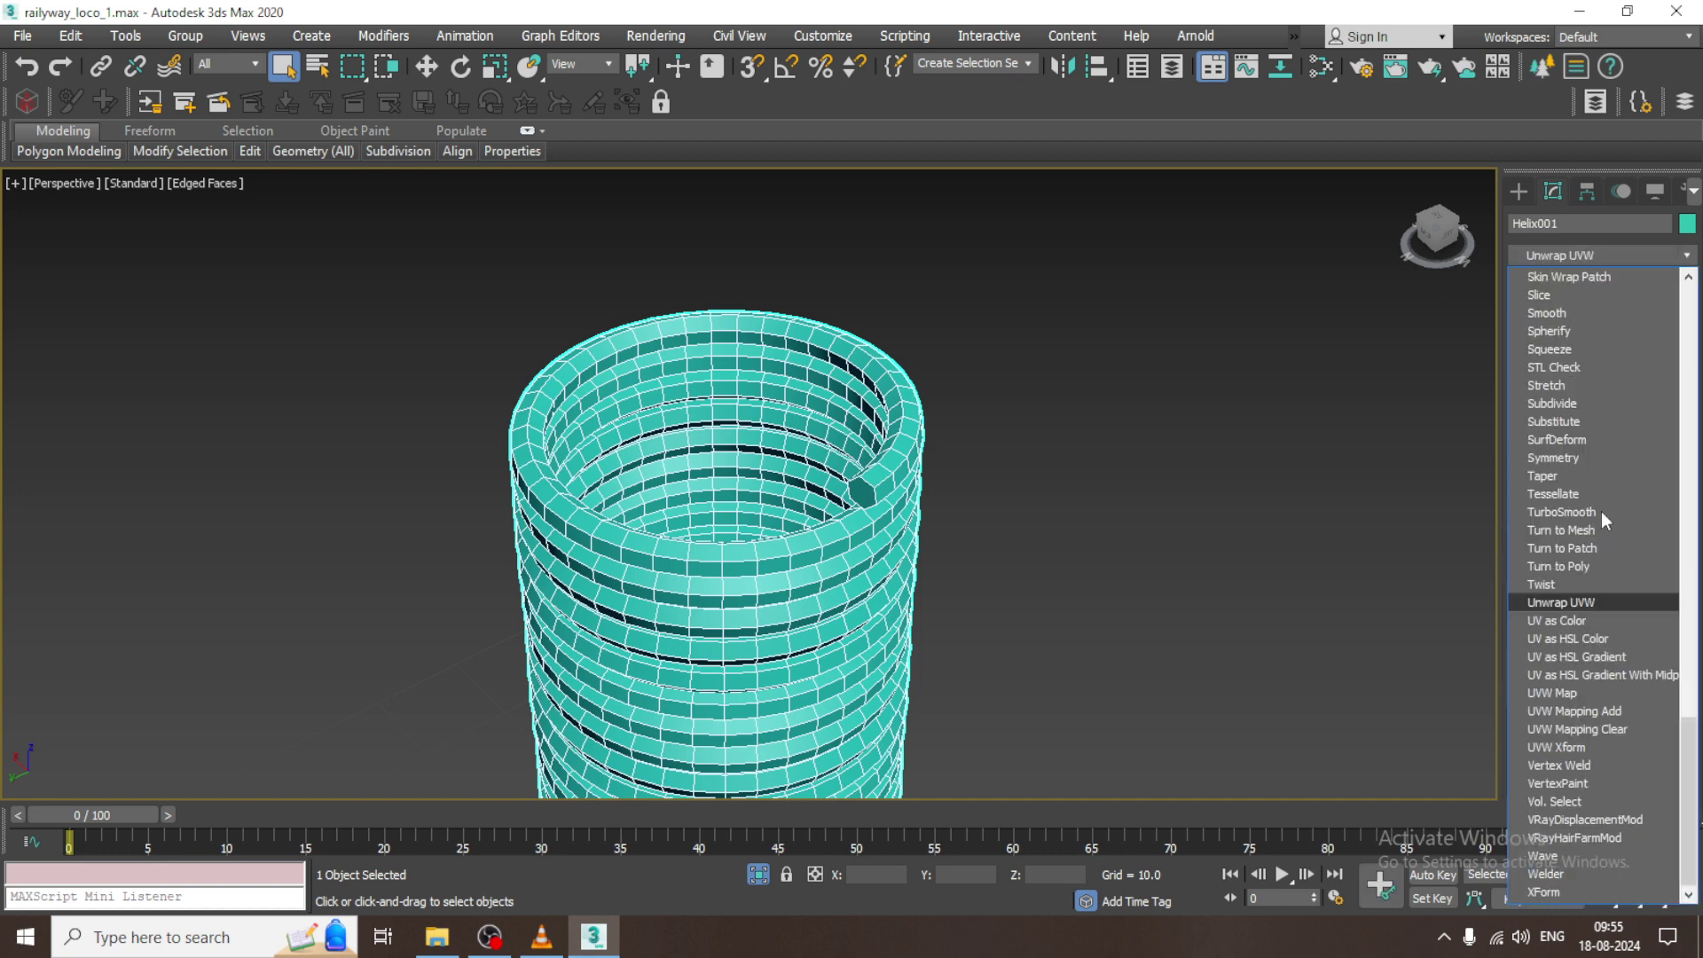
pyautogui.click(1607, 601)
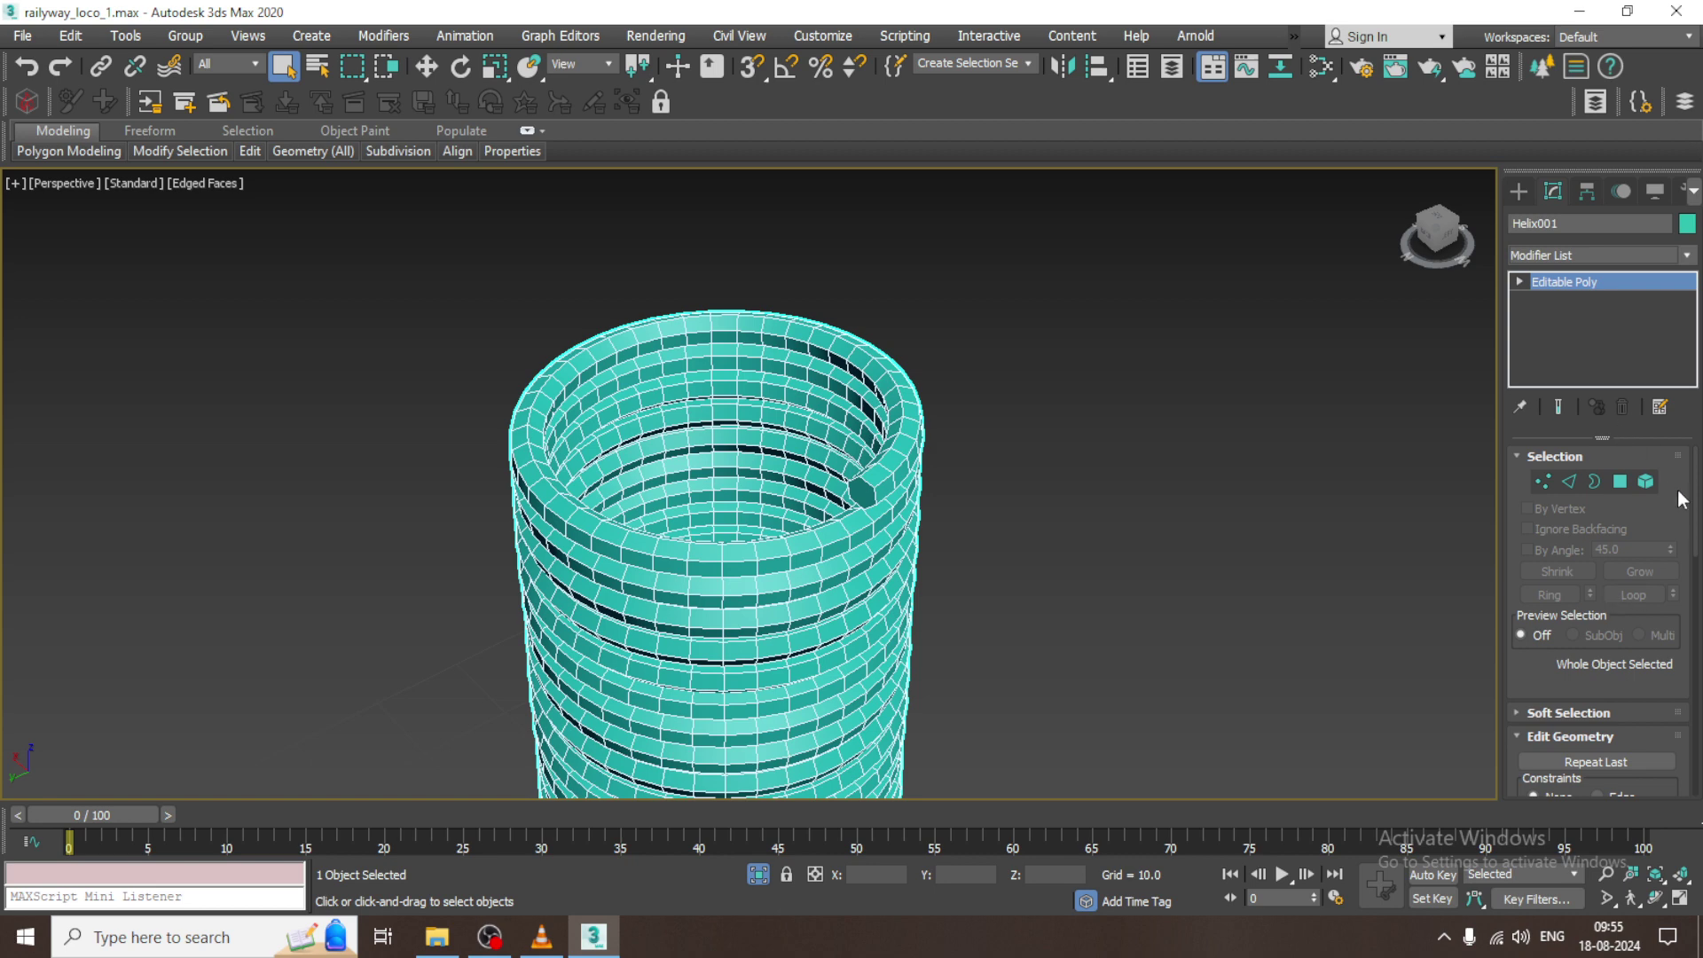
# - Planar-map the polygon capping the coil's upper end and move its shell off the tile in the UV editor
pyautogui.click(1598, 491)
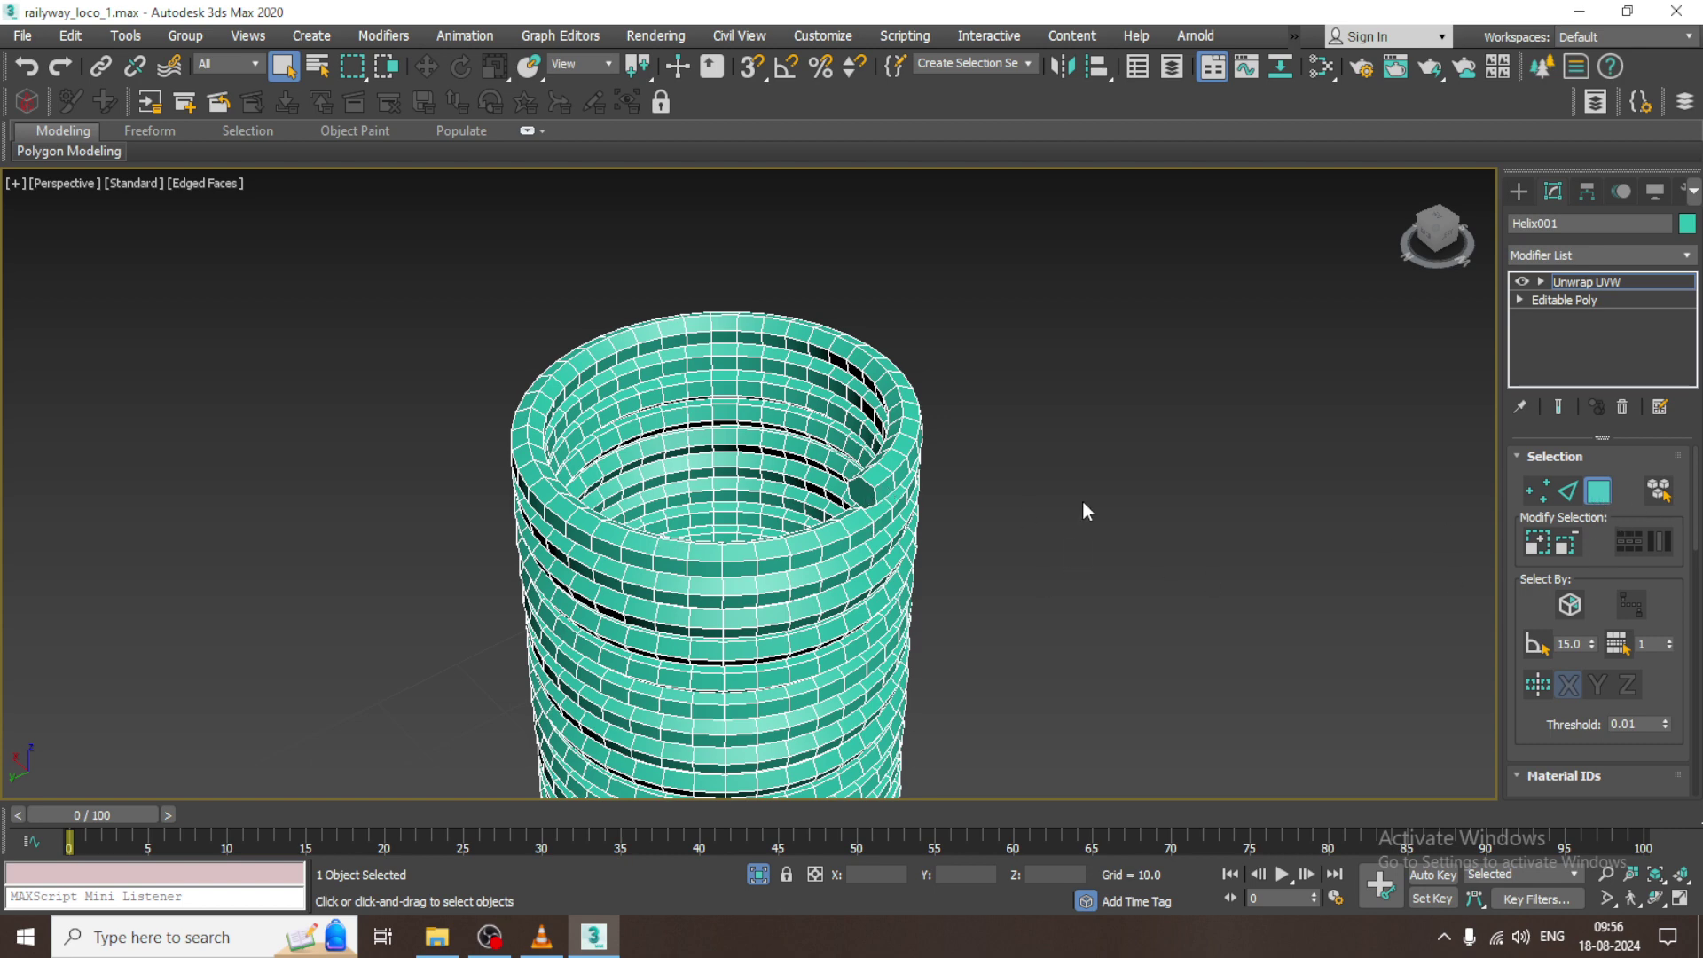
pyautogui.middleClick(1005, 553)
pyautogui.press('3')
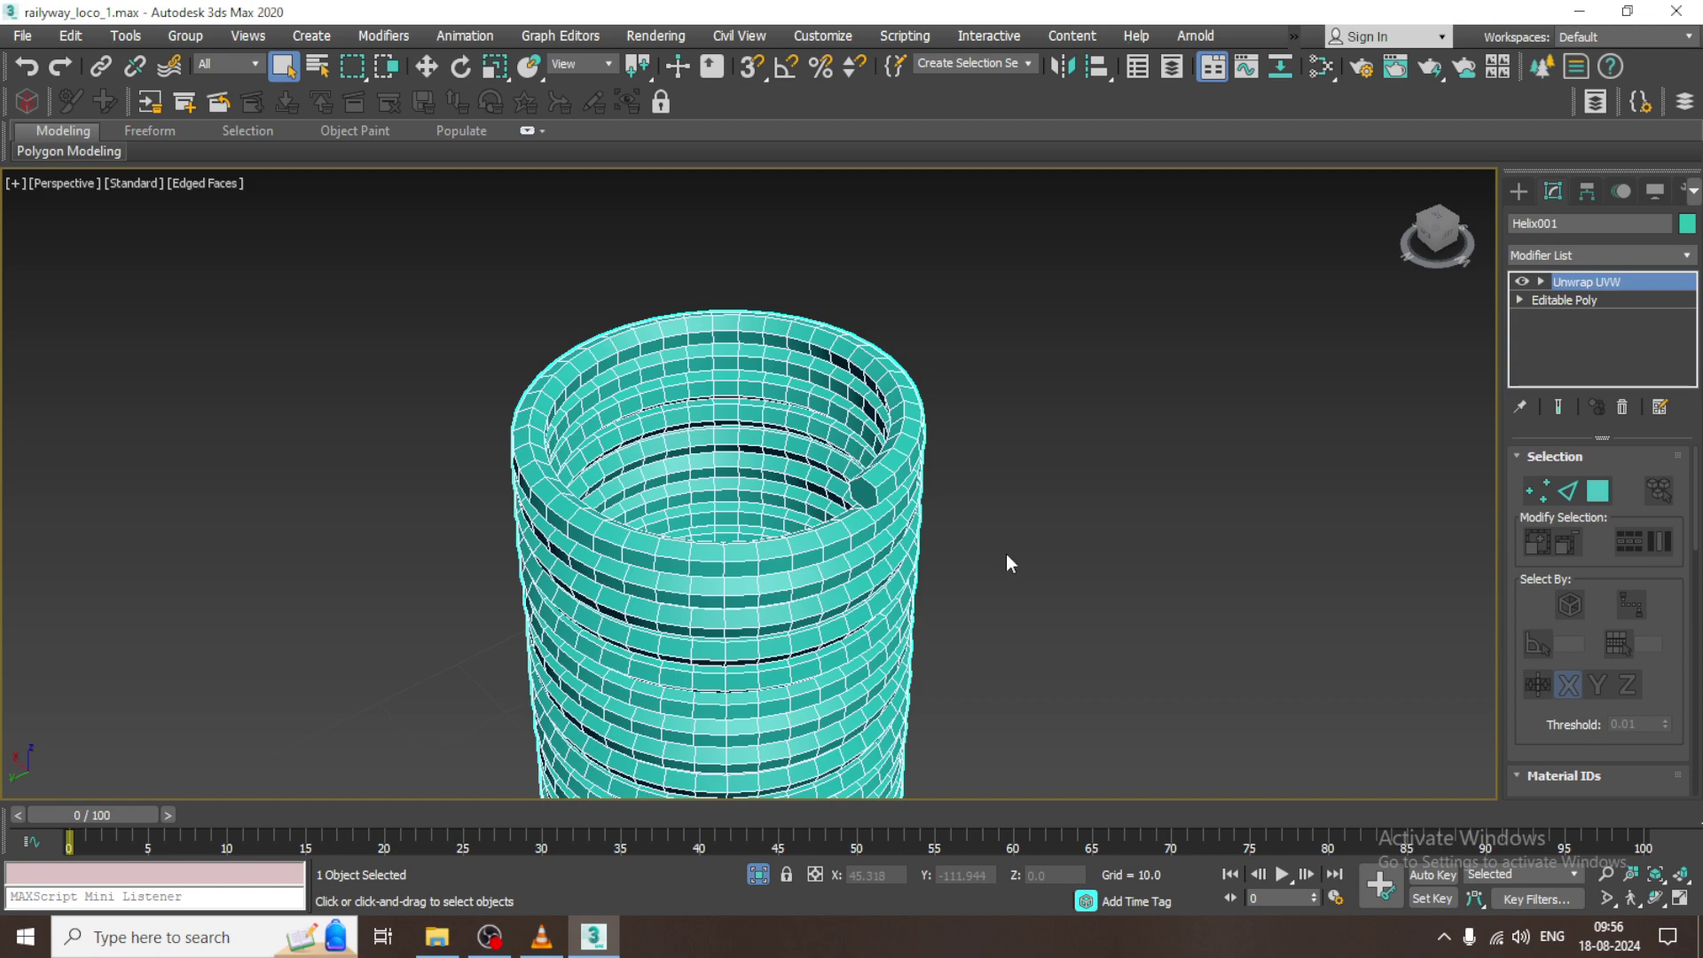
pyautogui.keyDown('alt'); pyautogui.moveTo(912, 542); pyautogui.dragTo(951, 522, button='middle'); pyautogui.keyUp('alt')
pyautogui.click(1594, 488)
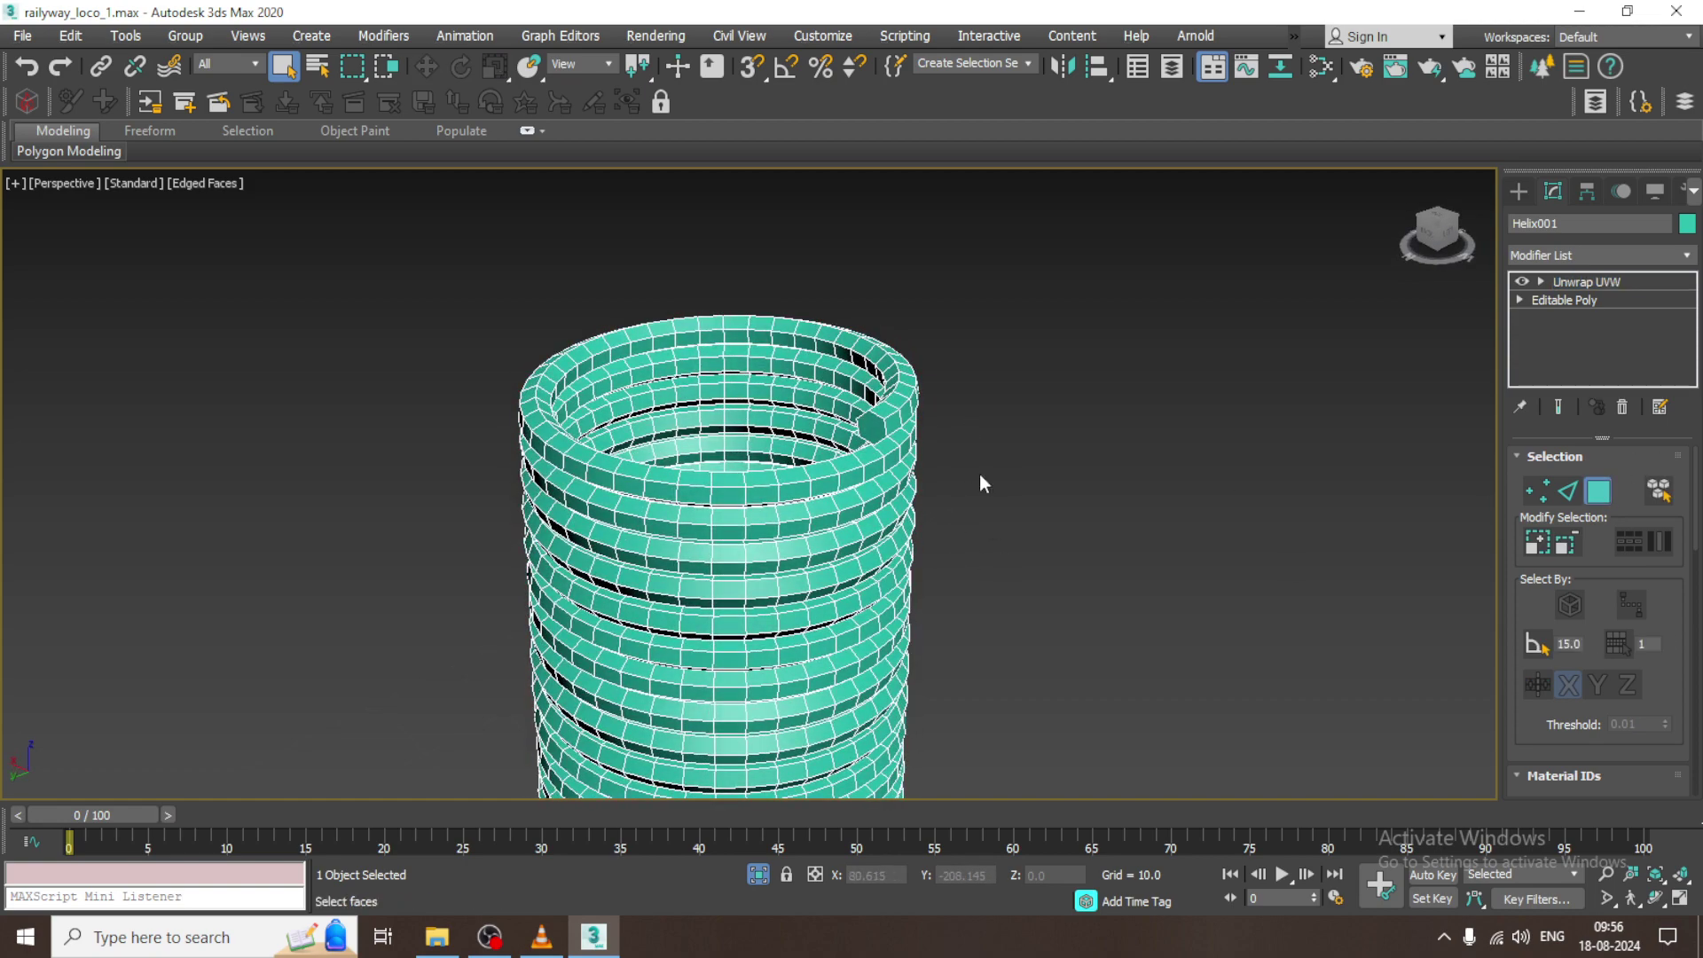
pyautogui.click(871, 427)
pyautogui.scroll(-4, 1560, 532)
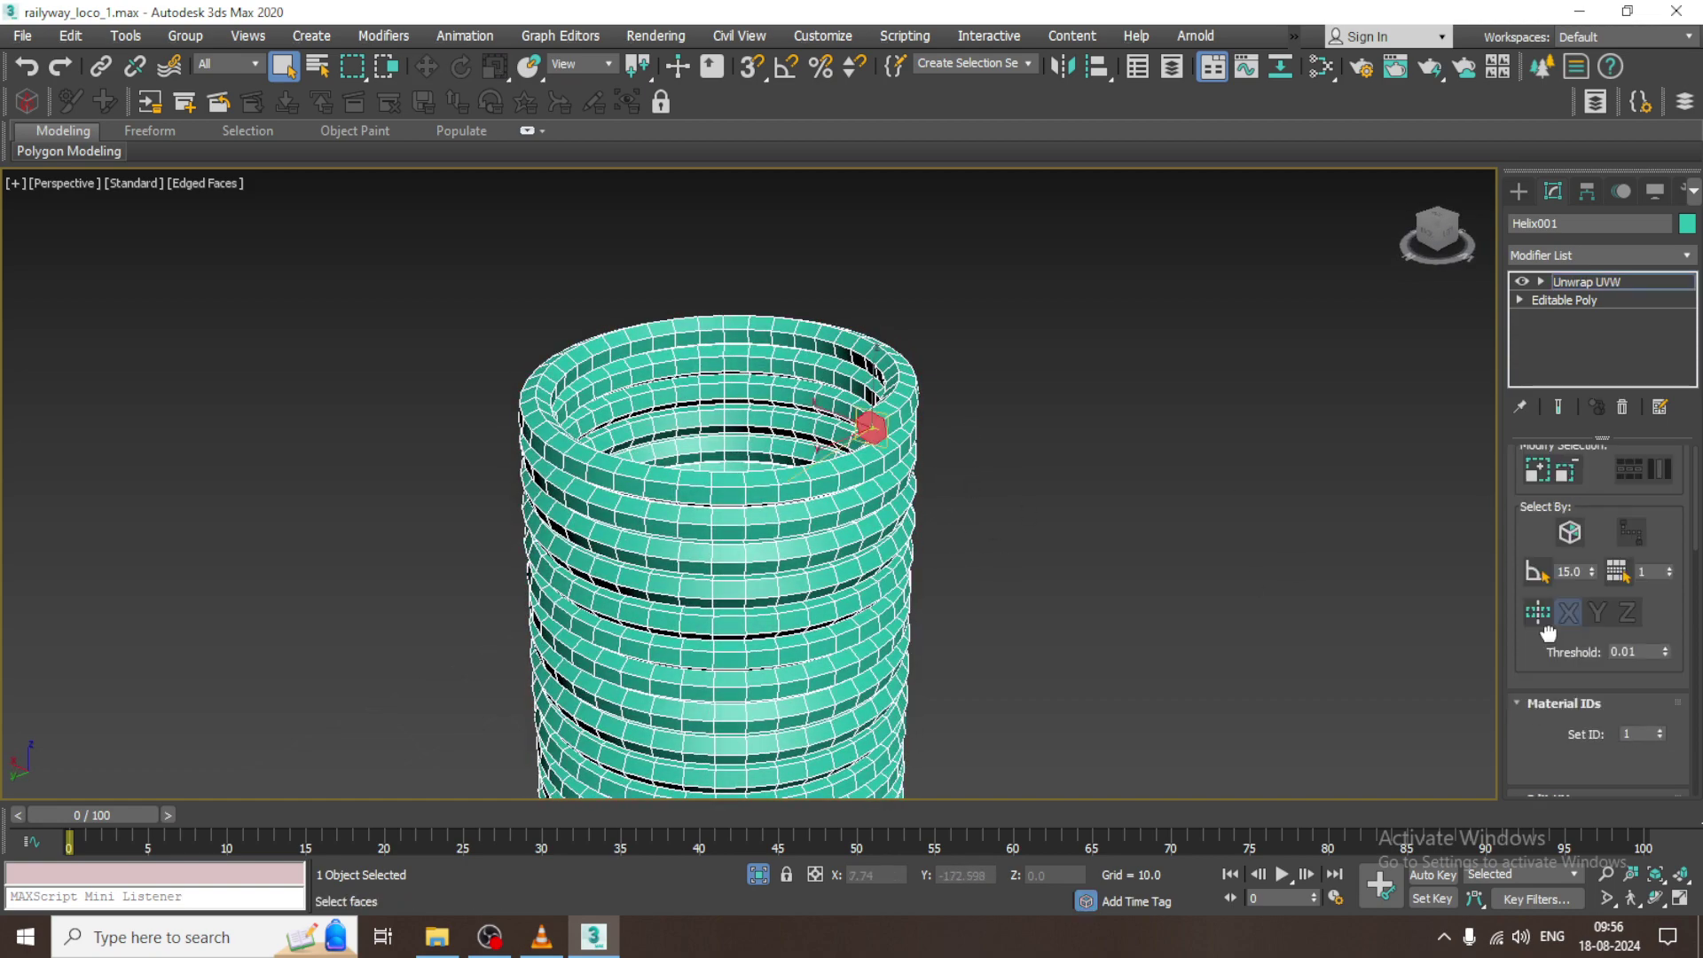
pyautogui.click(1609, 590)
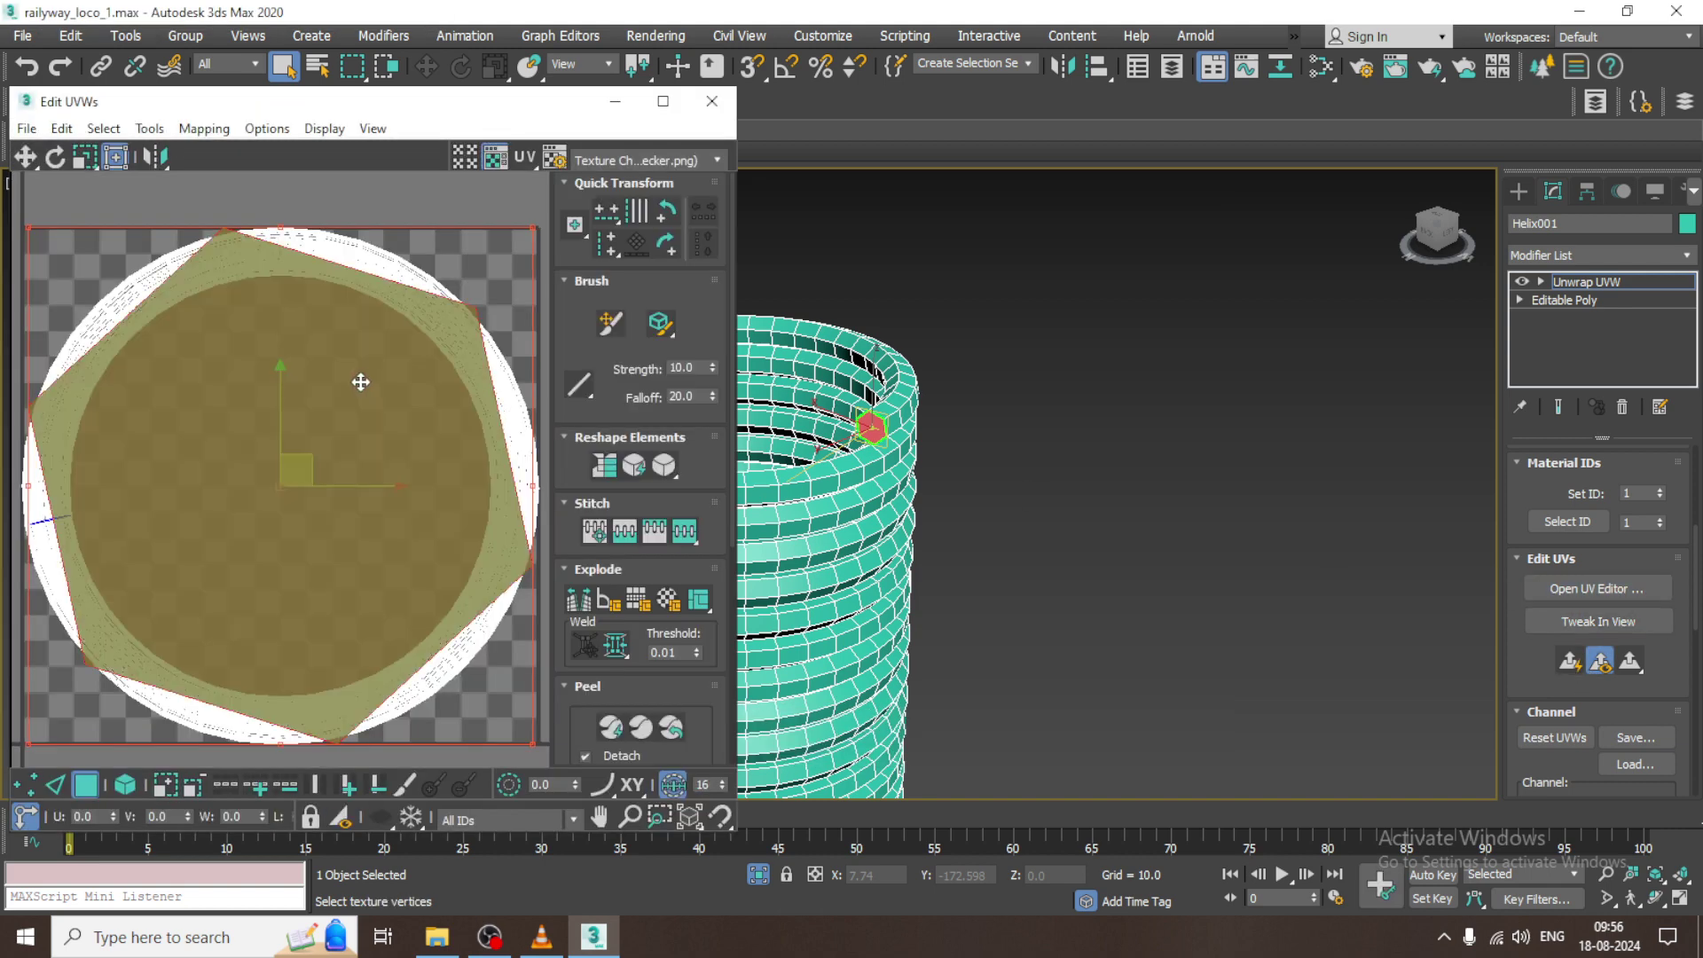
pyautogui.moveTo(337, 388); pyautogui.dragTo(183, 175)
# - Planar-map the polygon capping the coil's lower end and move its shell above the UV tile
pyautogui.scroll(-5, 1075, 532)
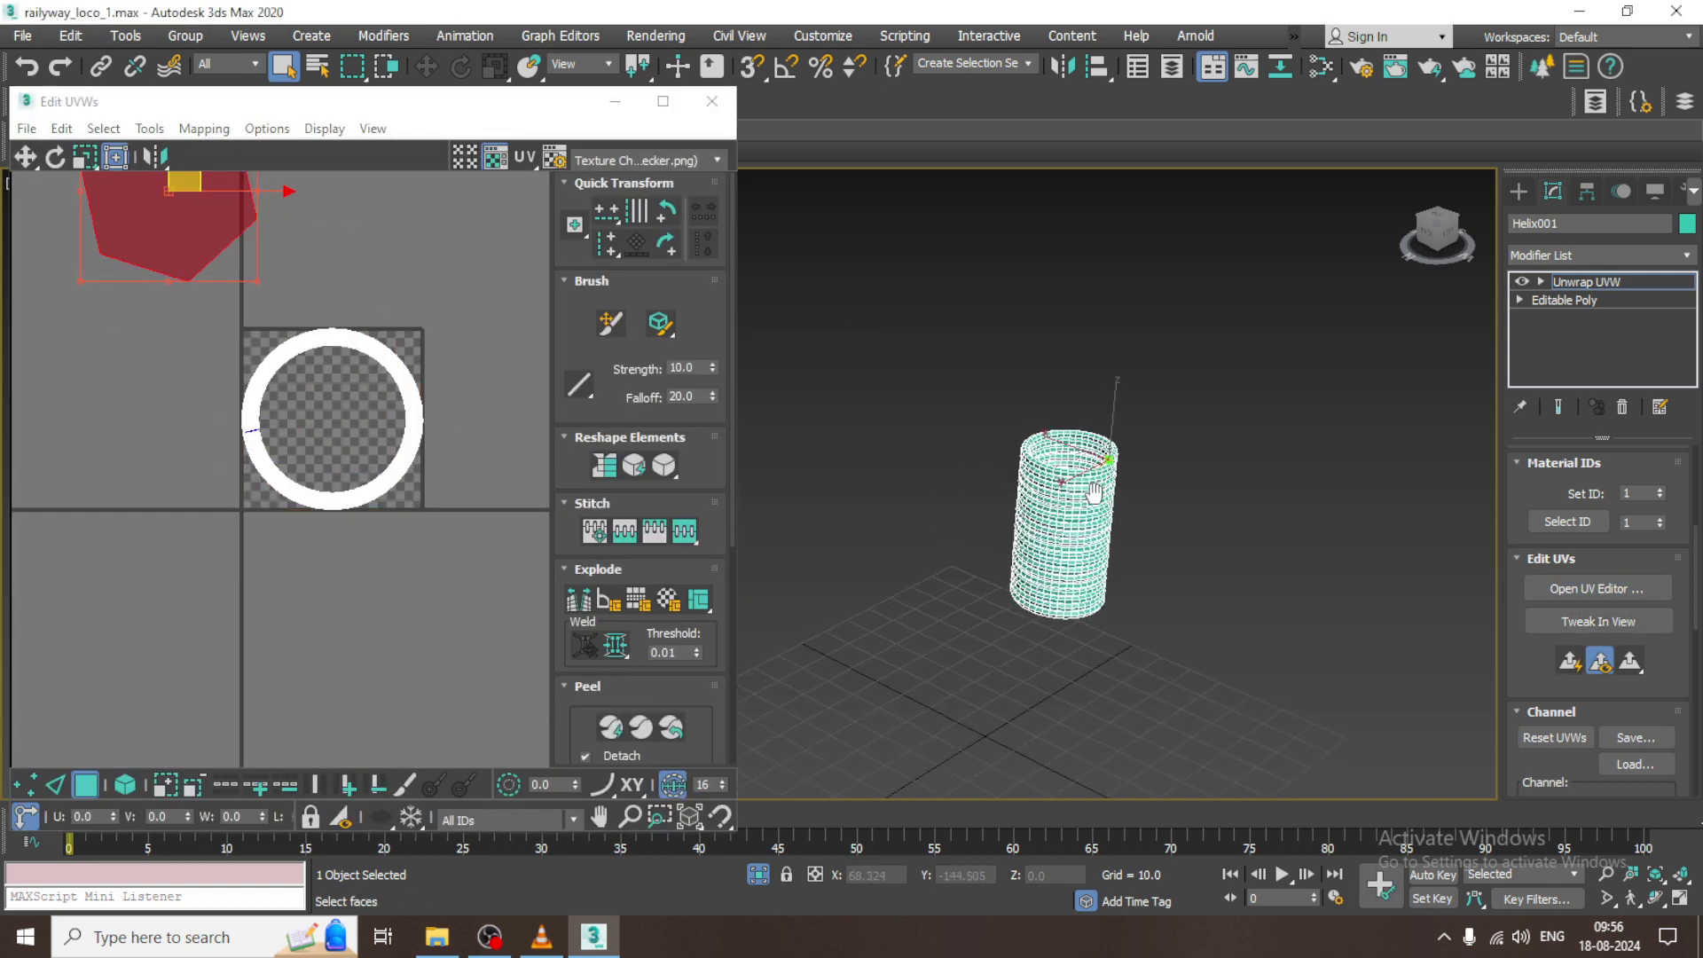
pyautogui.keyDown('alt'); pyautogui.moveTo(1075, 532); pyautogui.dragTo(933, 713, button='middle'); pyautogui.keyUp('alt')
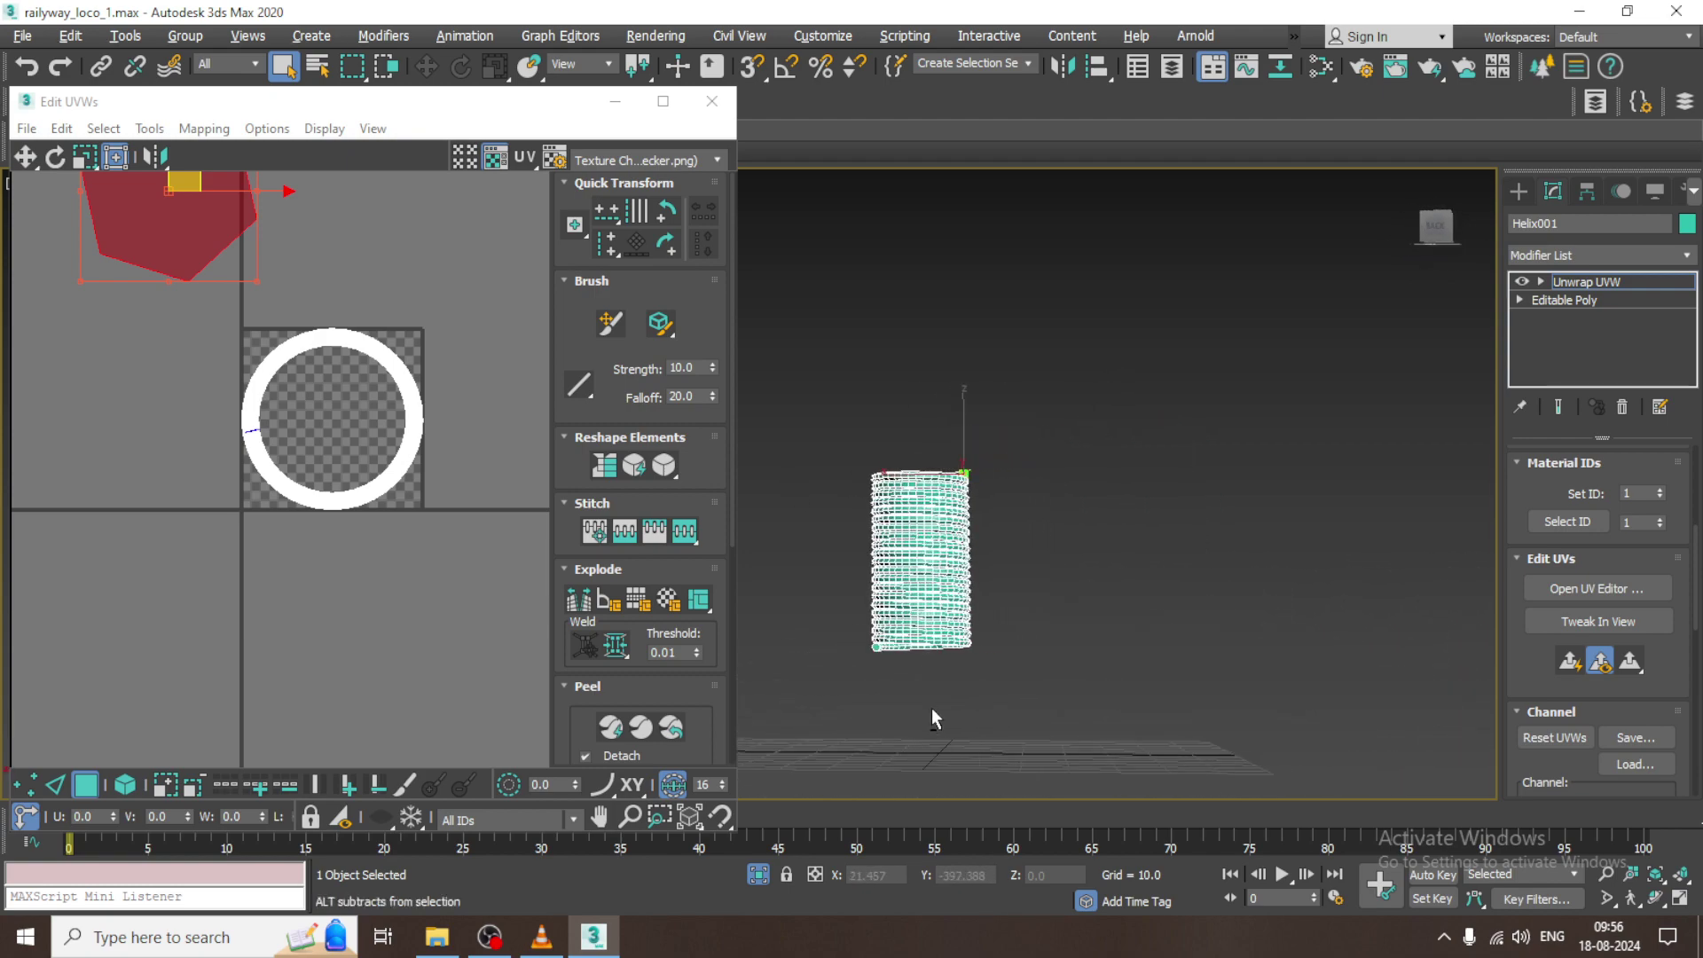
pyautogui.moveTo(914, 612); pyautogui.dragTo(1227, 493, button='middle')
pyautogui.scroll(6, 1065, 577)
pyautogui.click(1031, 676)
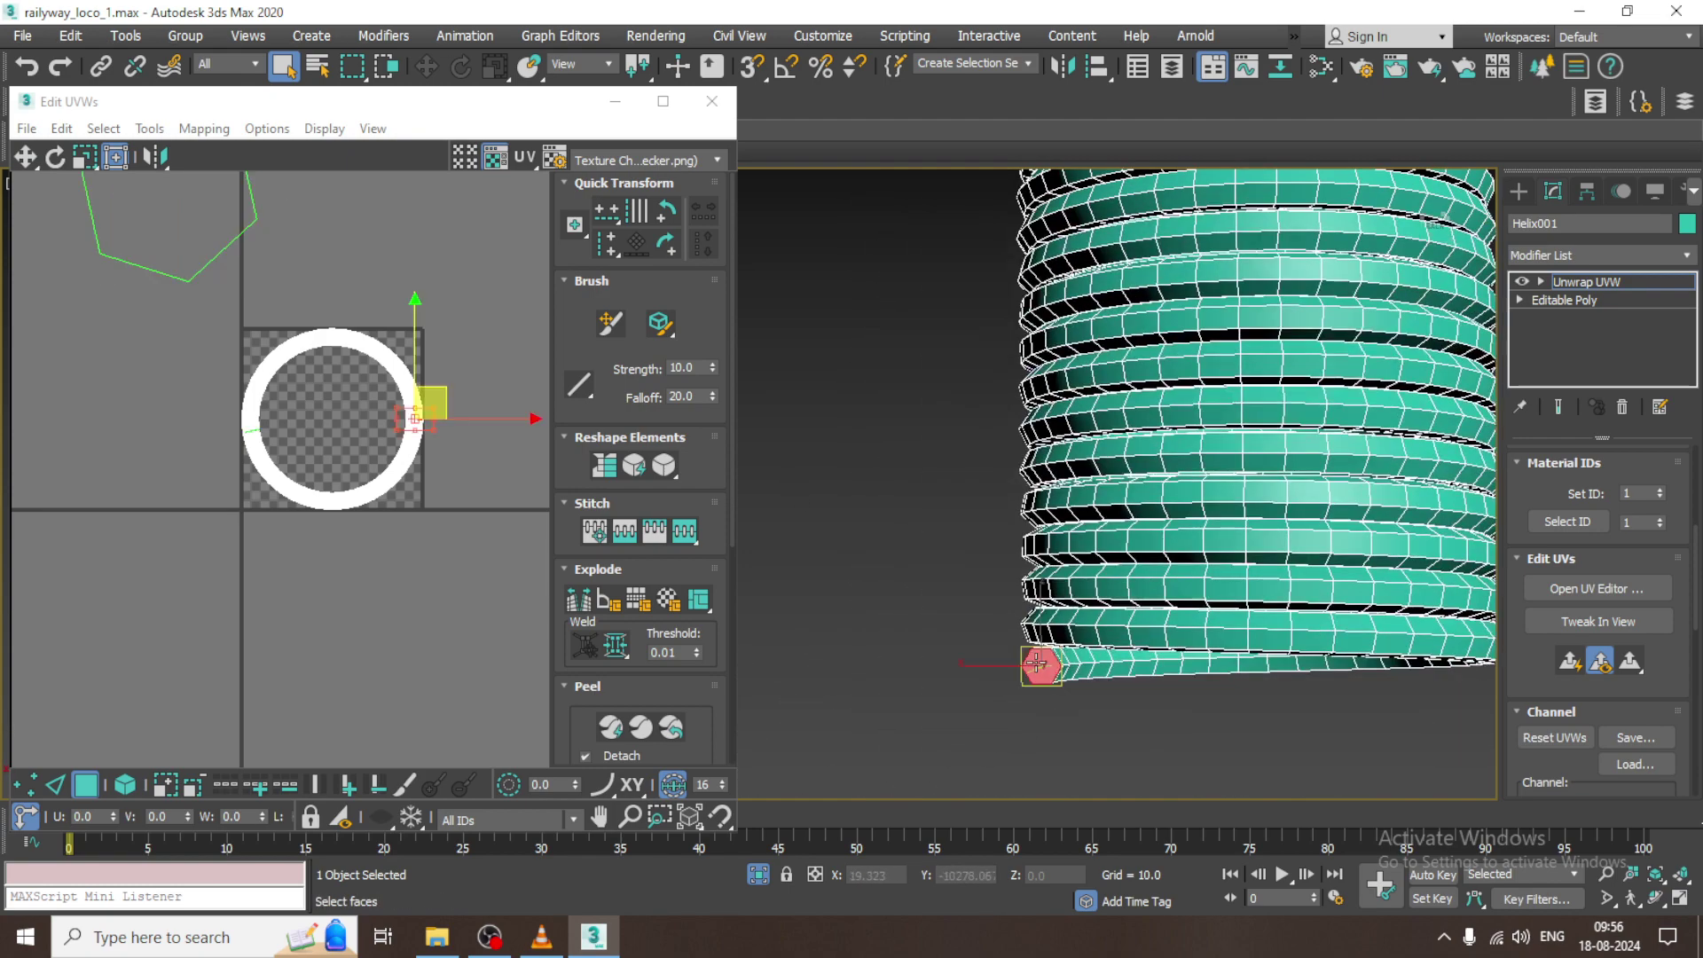
pyautogui.click(1572, 662)
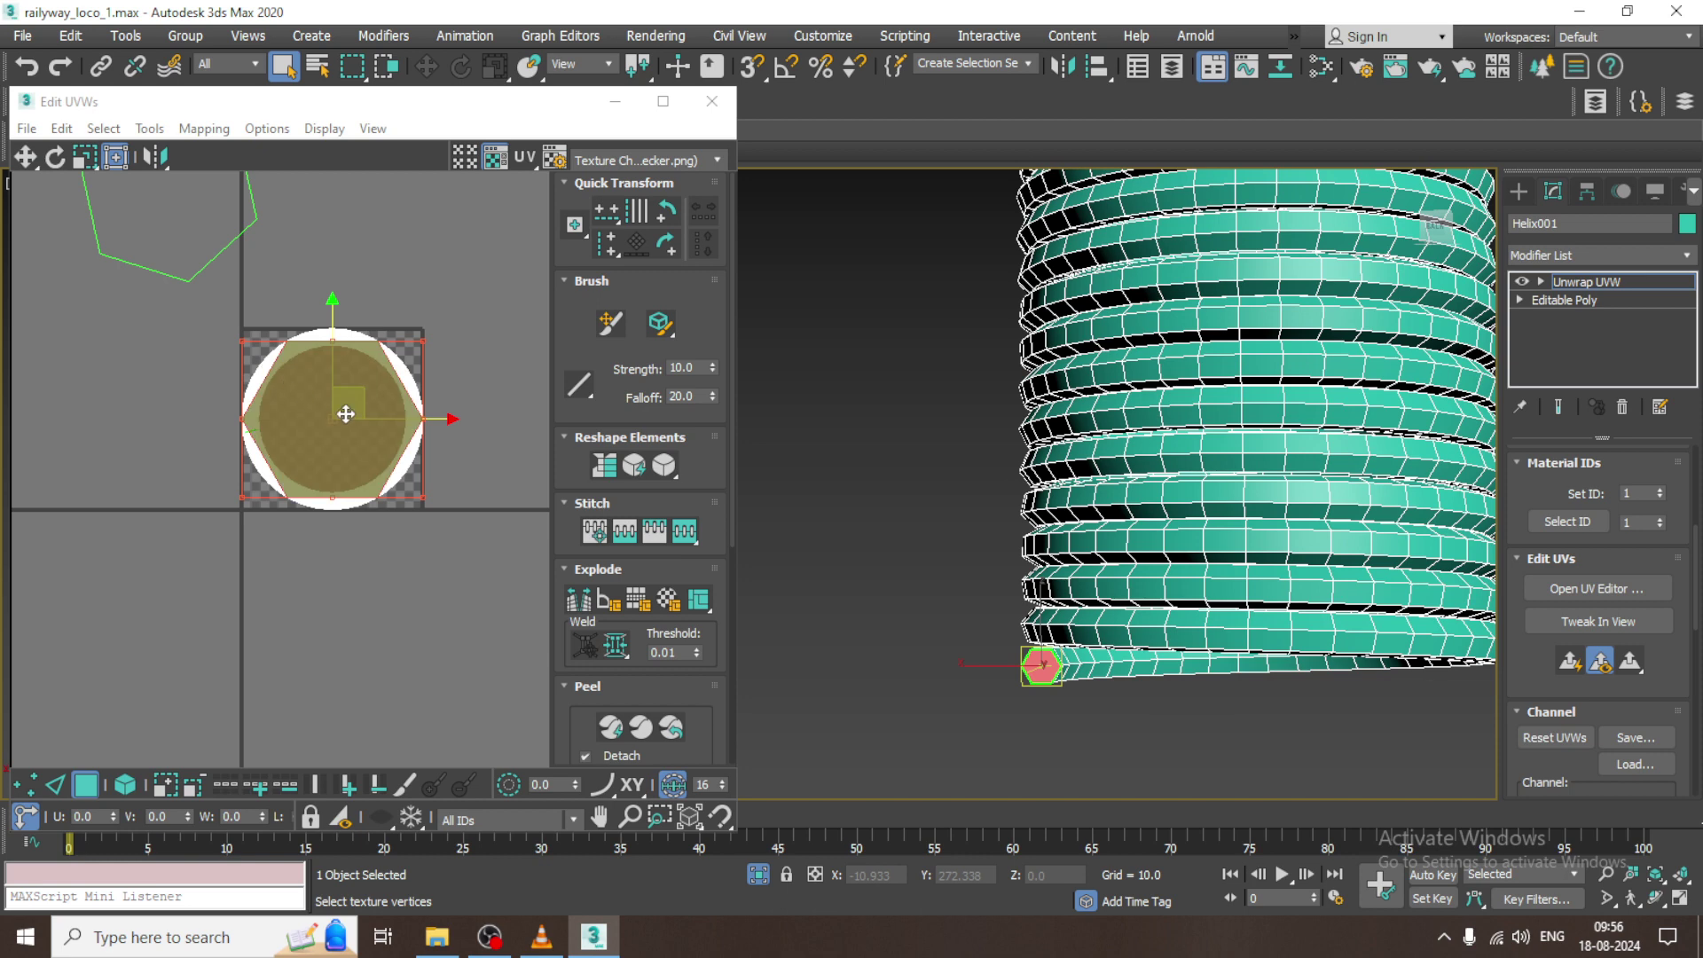
# - Break the coil's UVs along one lengthwise edge loop that spirals up from the lower end cap
pyautogui.click(1540, 281)
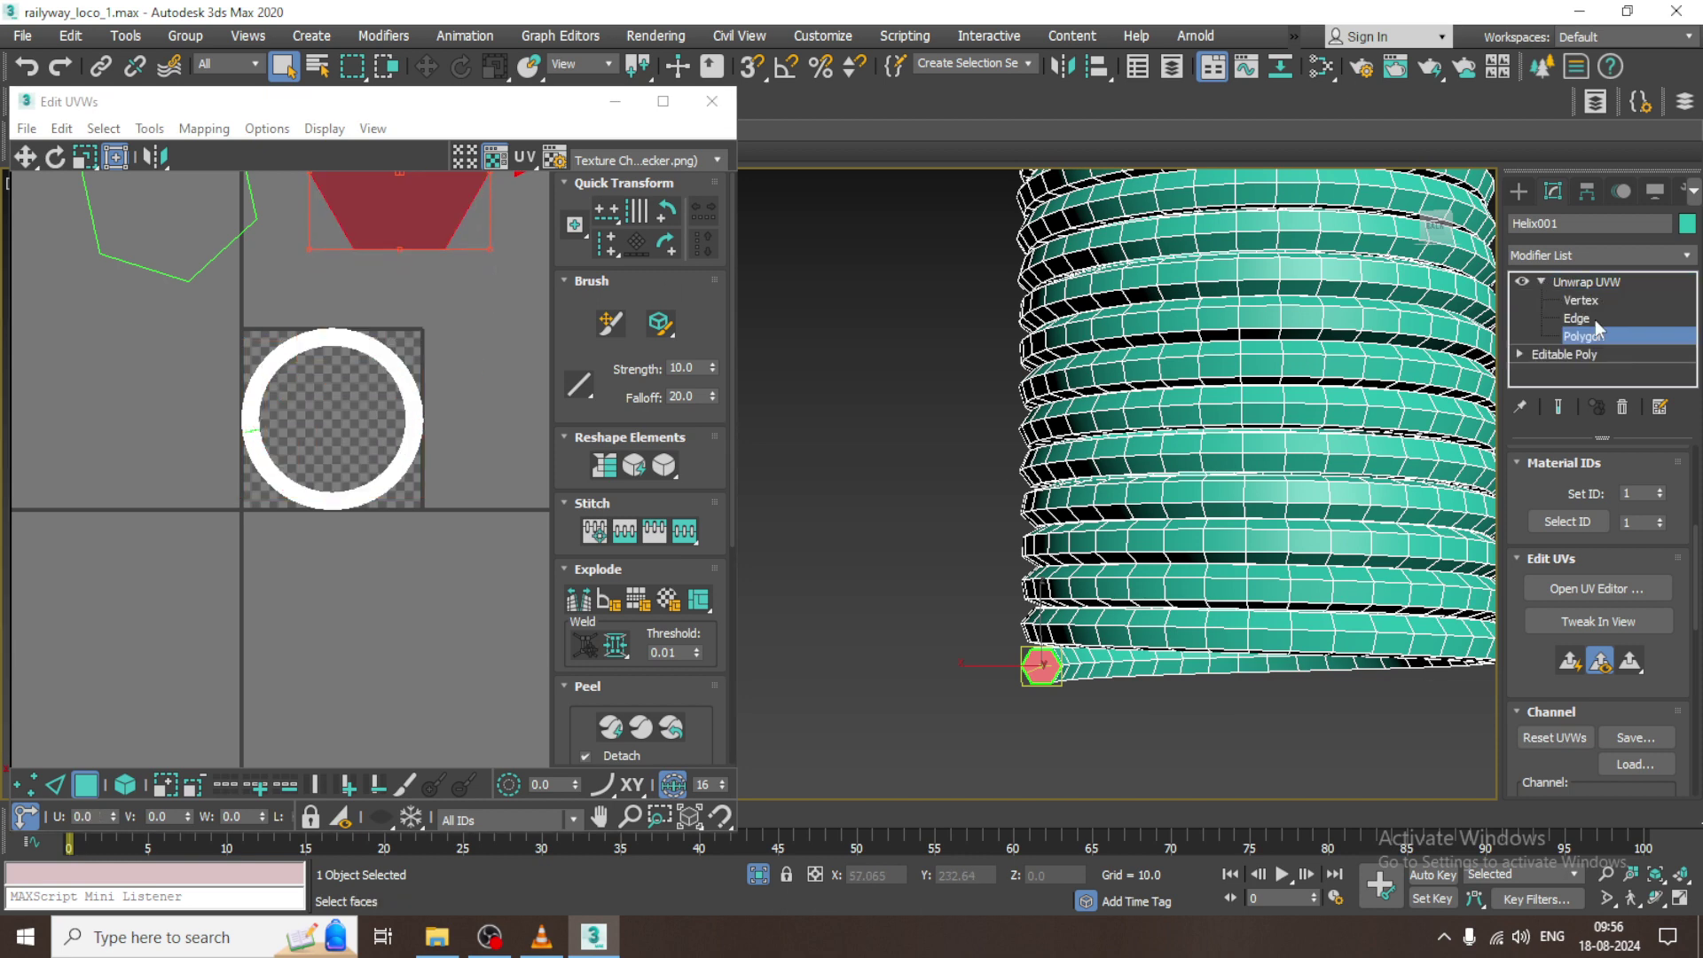
pyautogui.click(1587, 318)
pyautogui.press('z')
pyautogui.scroll(5, 1176, 631)
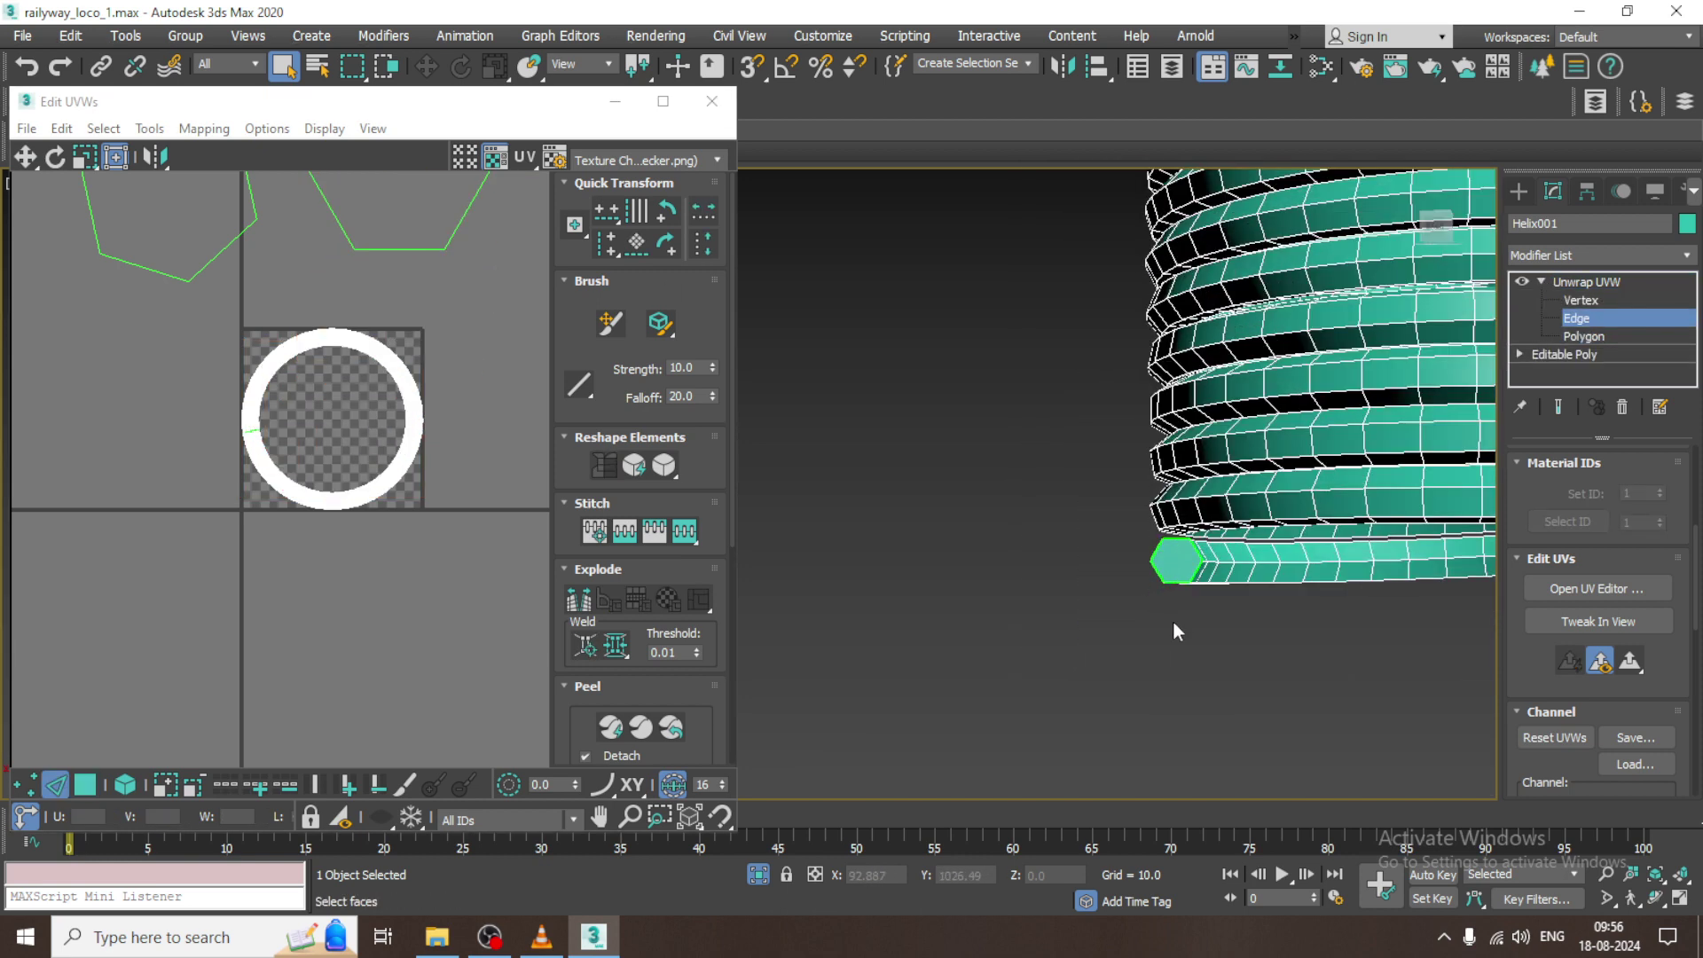
pyautogui.doubleClick(1219, 558)
pyautogui.moveTo(1300, 366); pyautogui.dragTo(1244, 592, button='middle')
pyautogui.scroll(-4, 1188, 576)
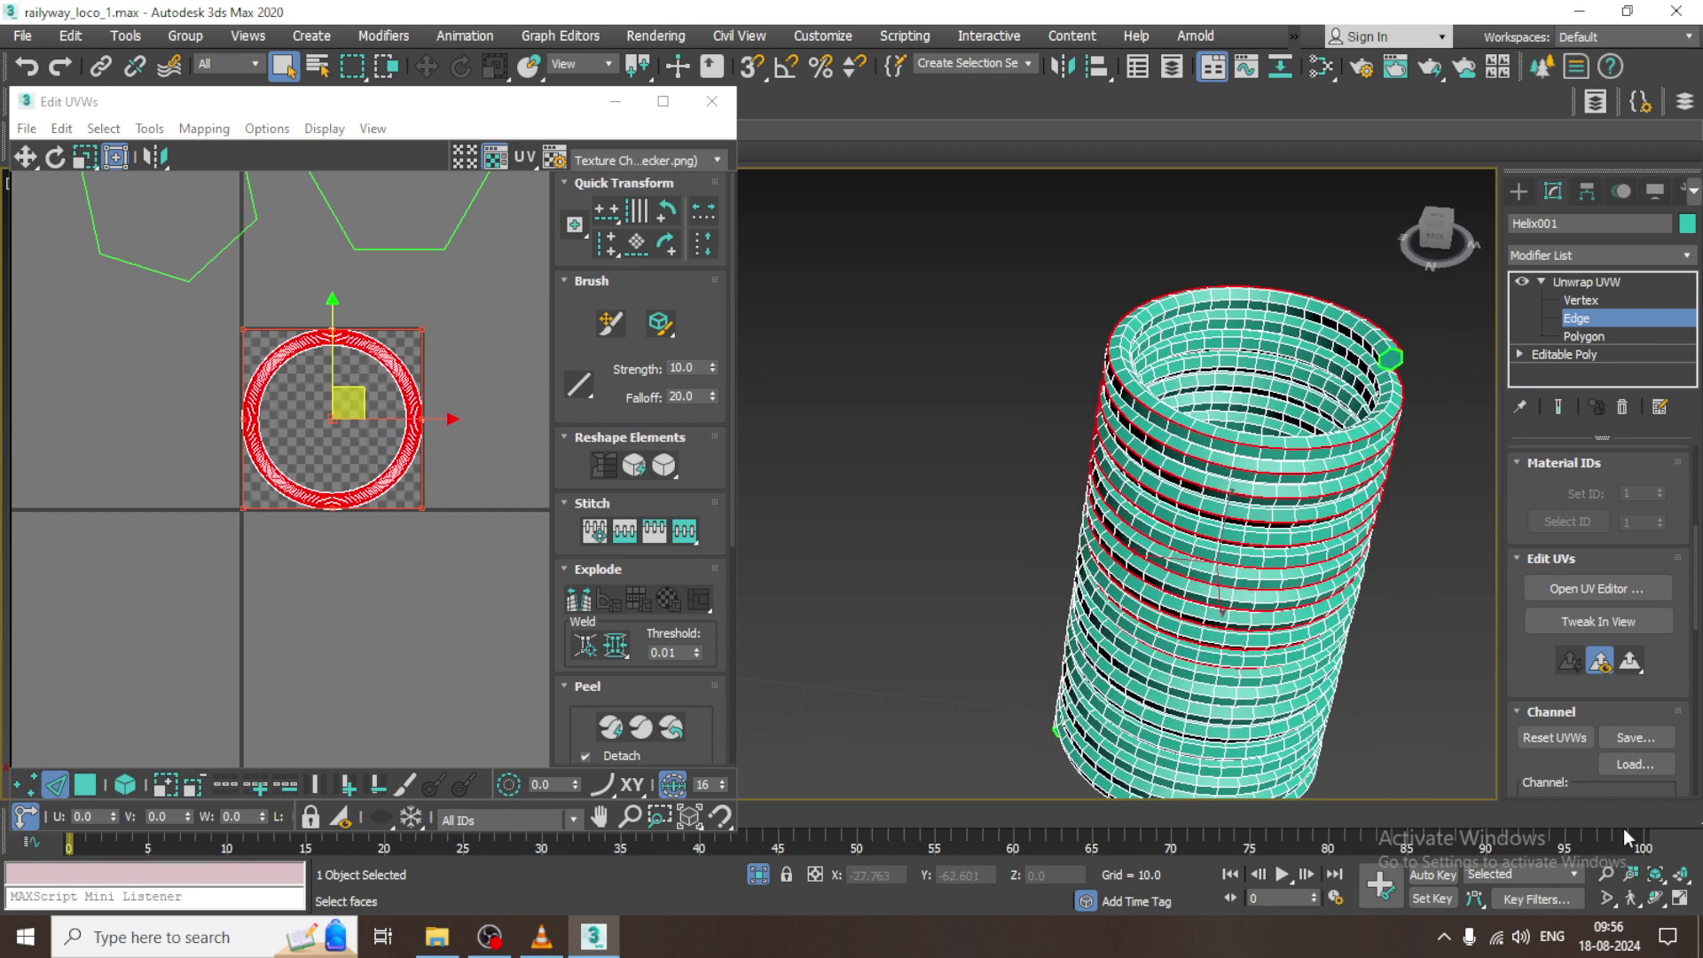
pyautogui.click(576, 610)
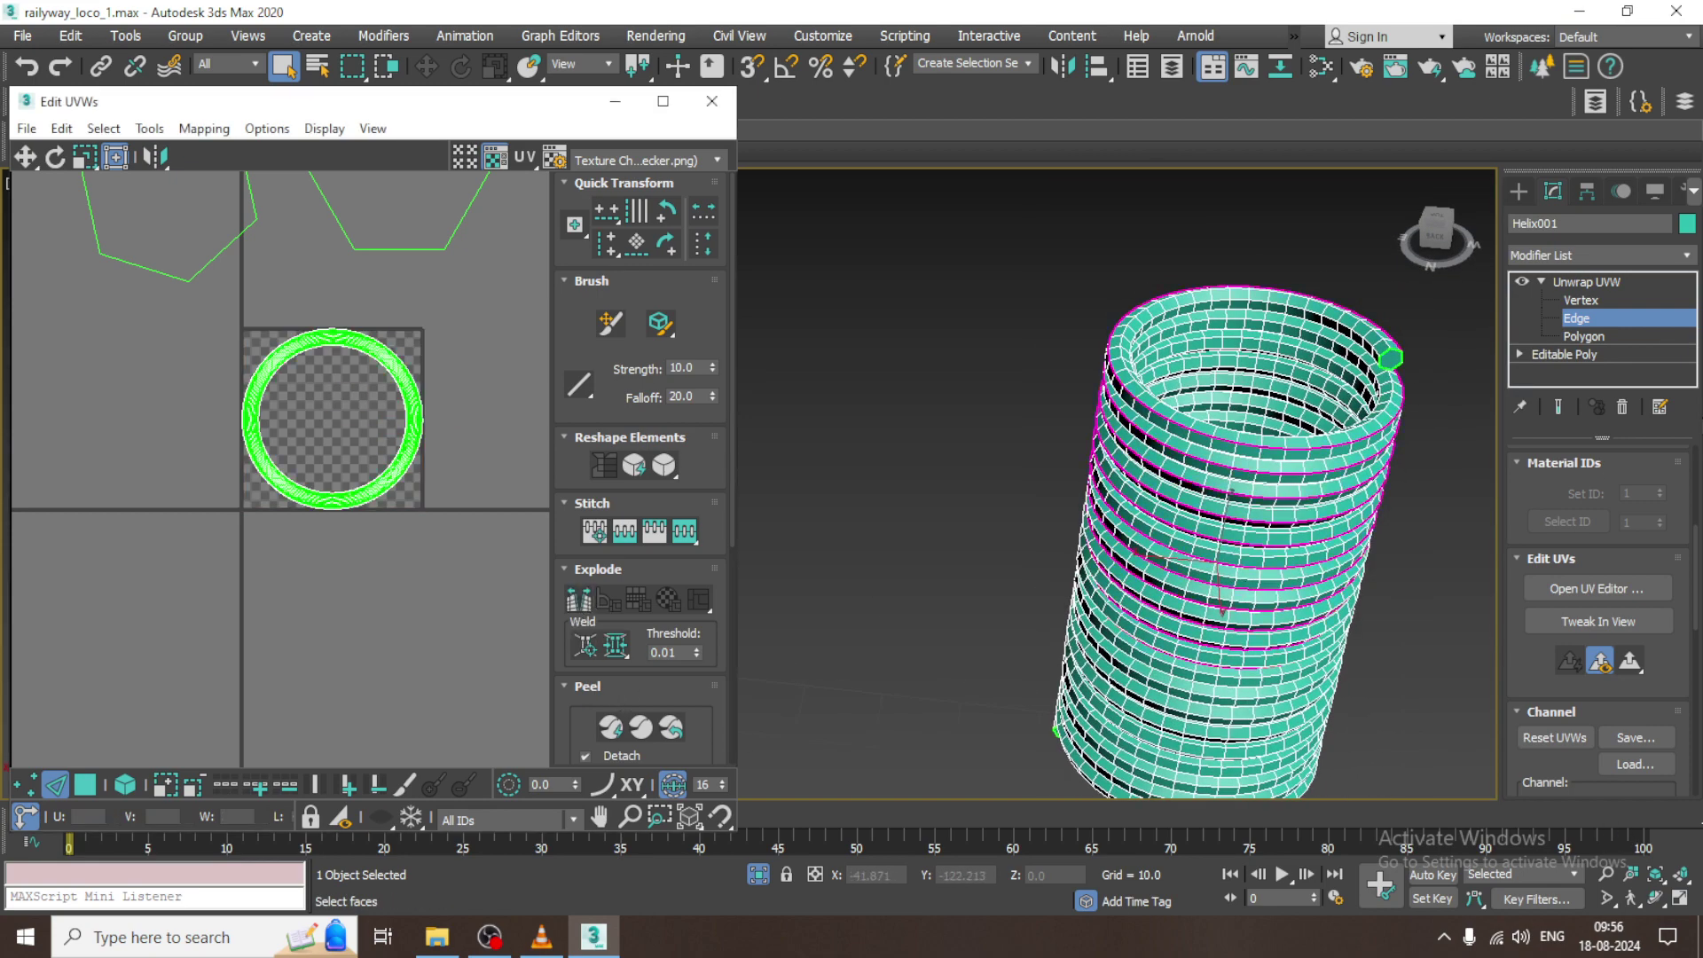
# - Select all polygons of the coil body's UV shell, without the two end caps, and peel them
pyautogui.click(1584, 336)
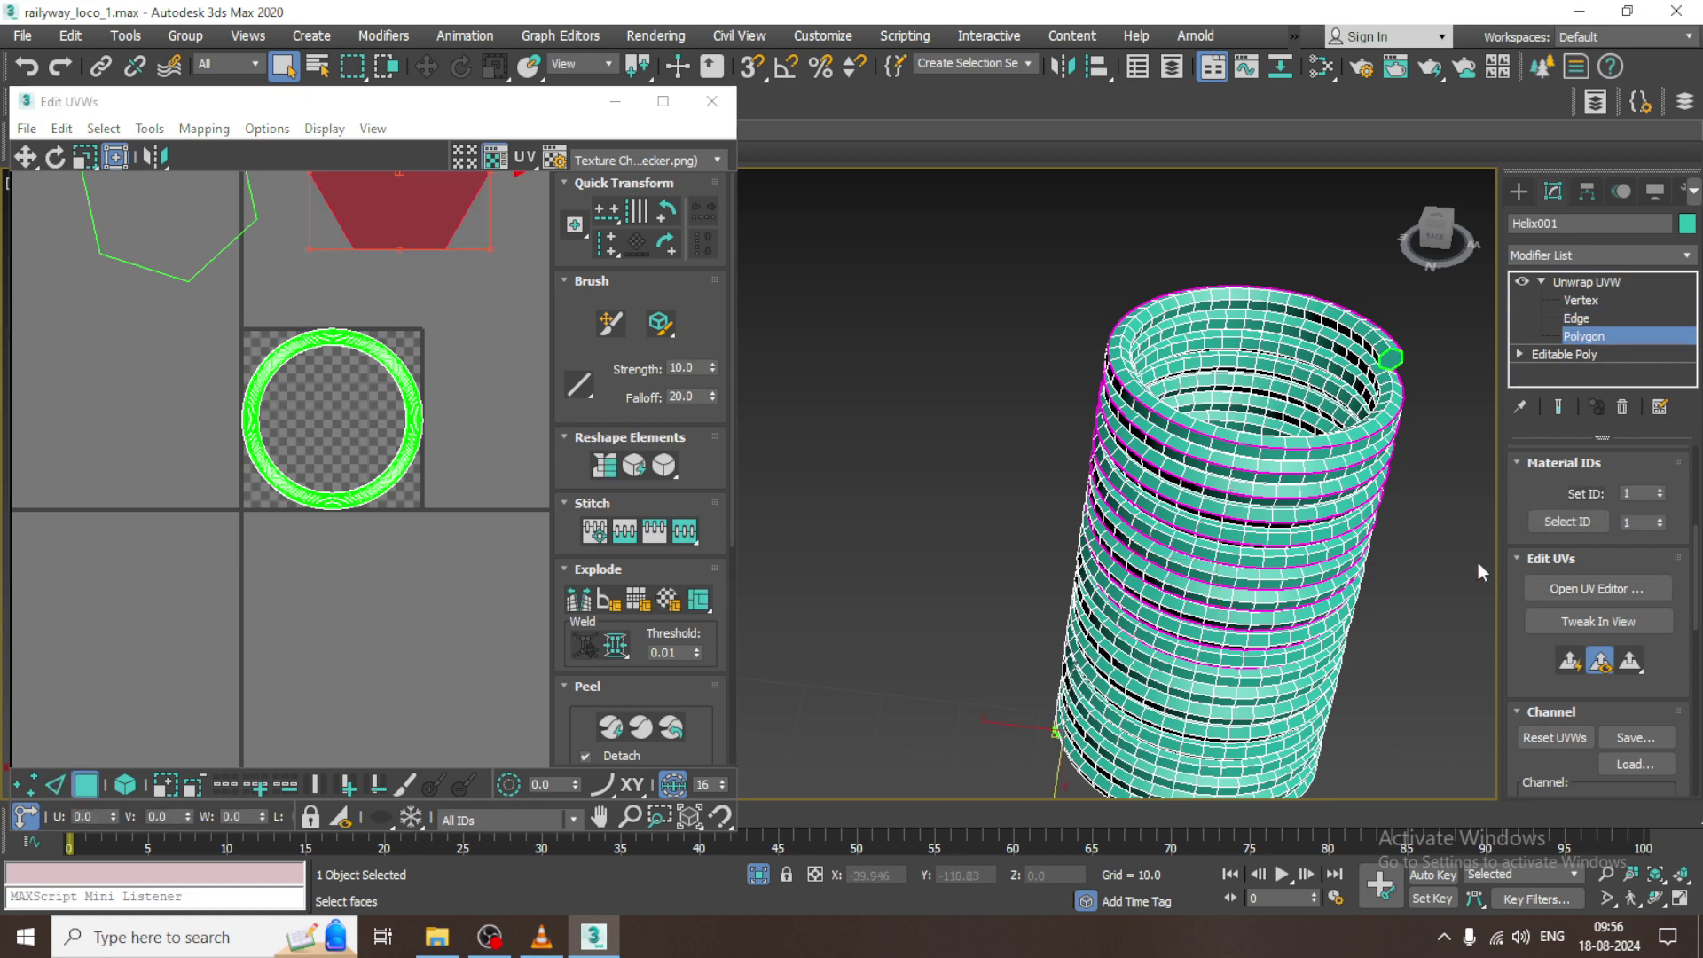
pyautogui.scroll(4, 1550, 783)
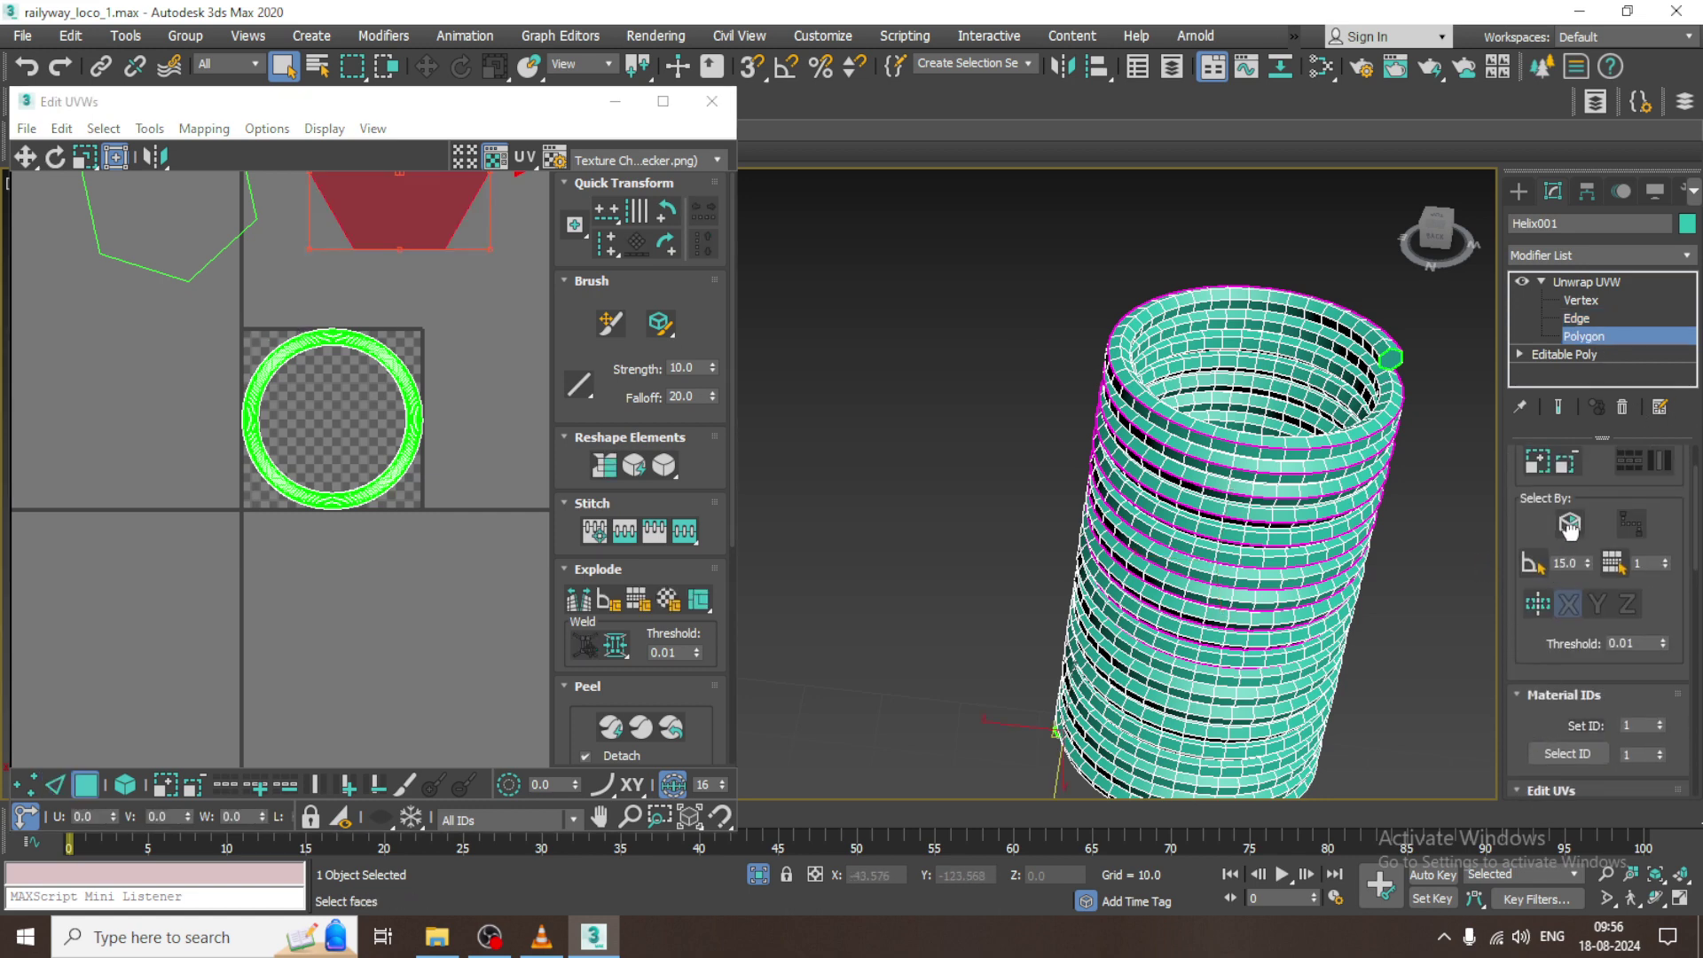
pyautogui.click(1572, 321)
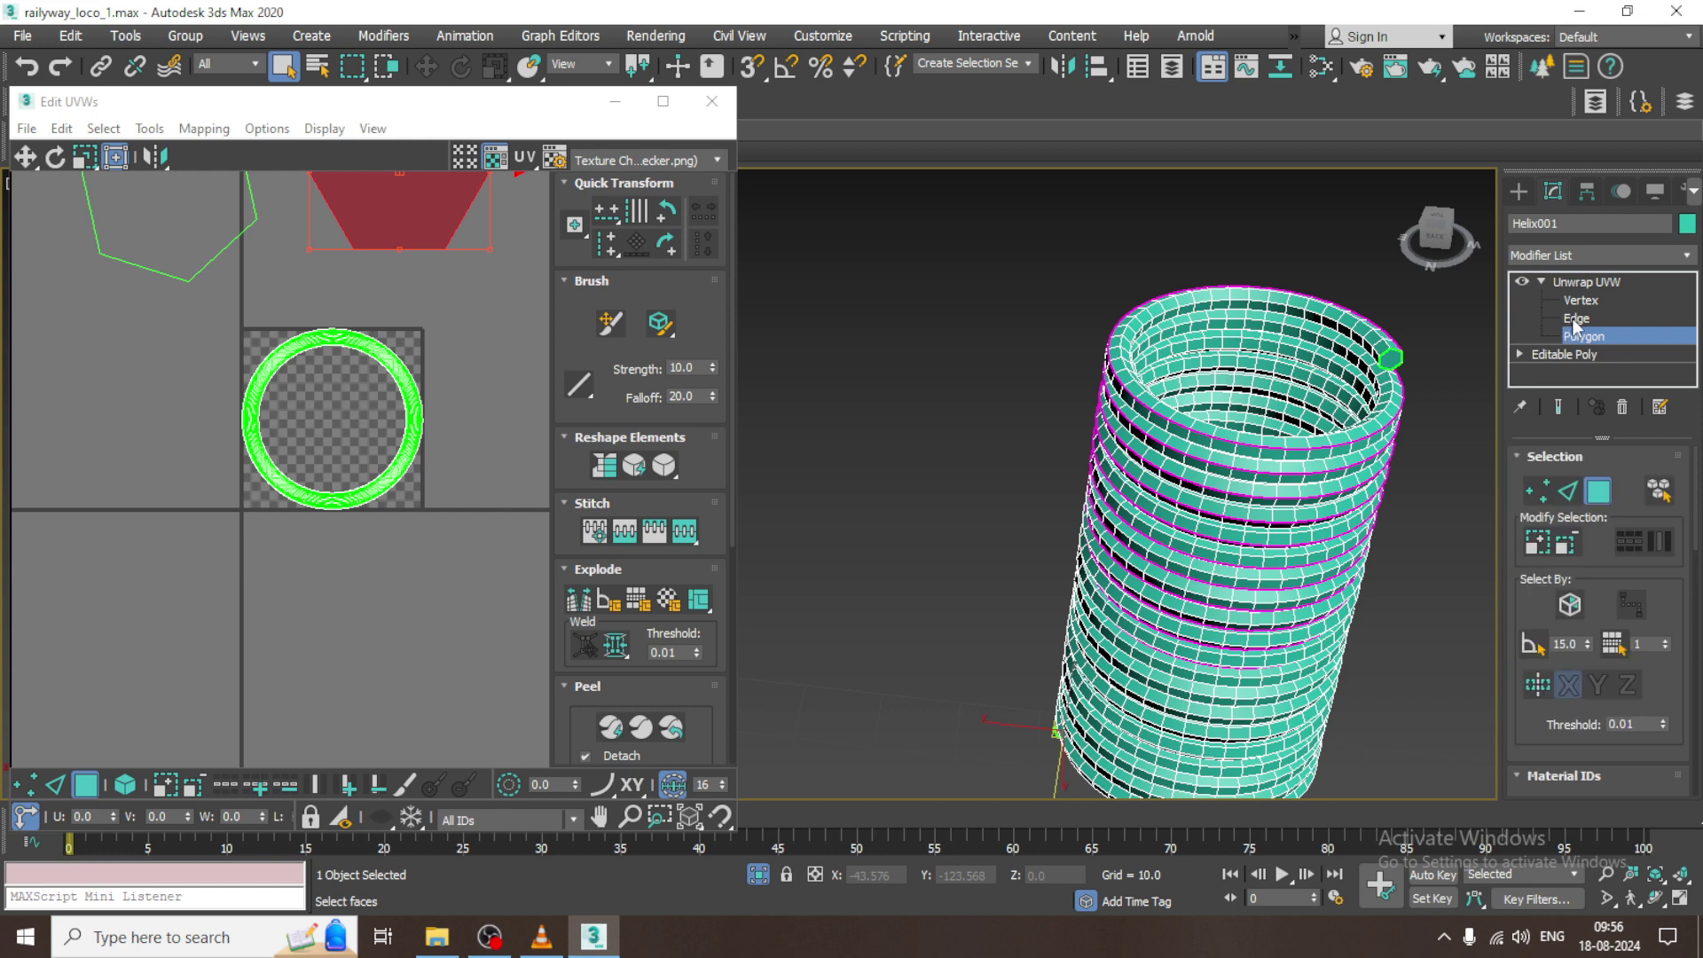
pyautogui.click(1583, 336)
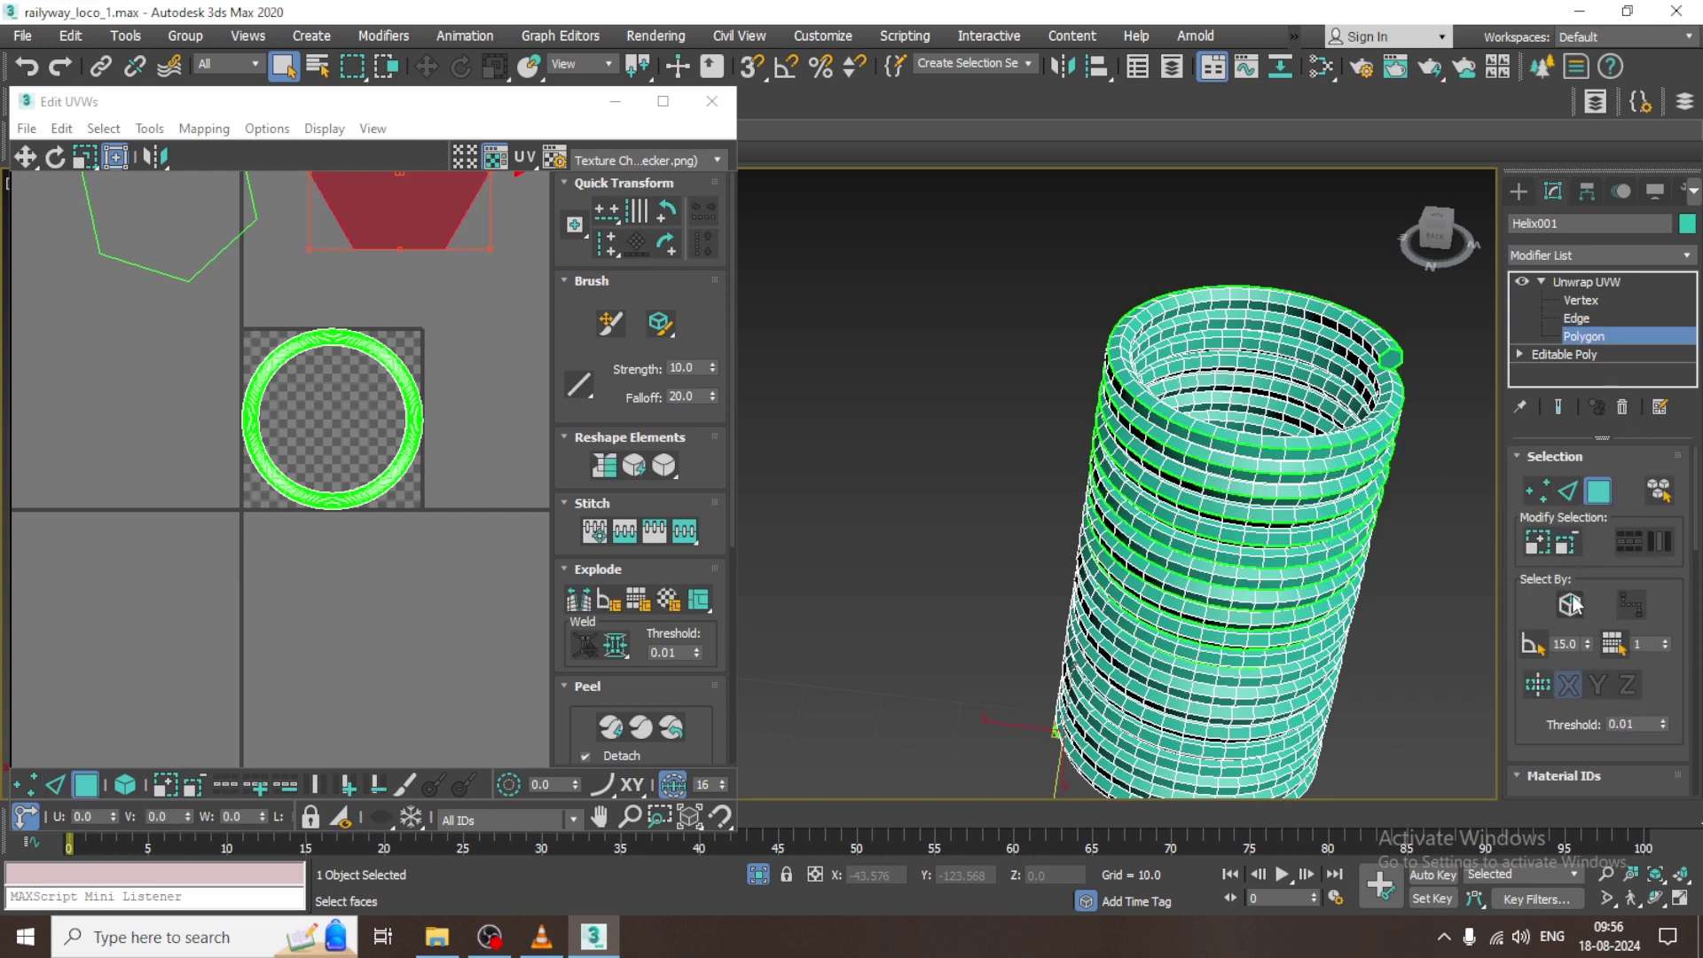
pyautogui.moveTo(213, 313); pyautogui.dragTo(627, 648)
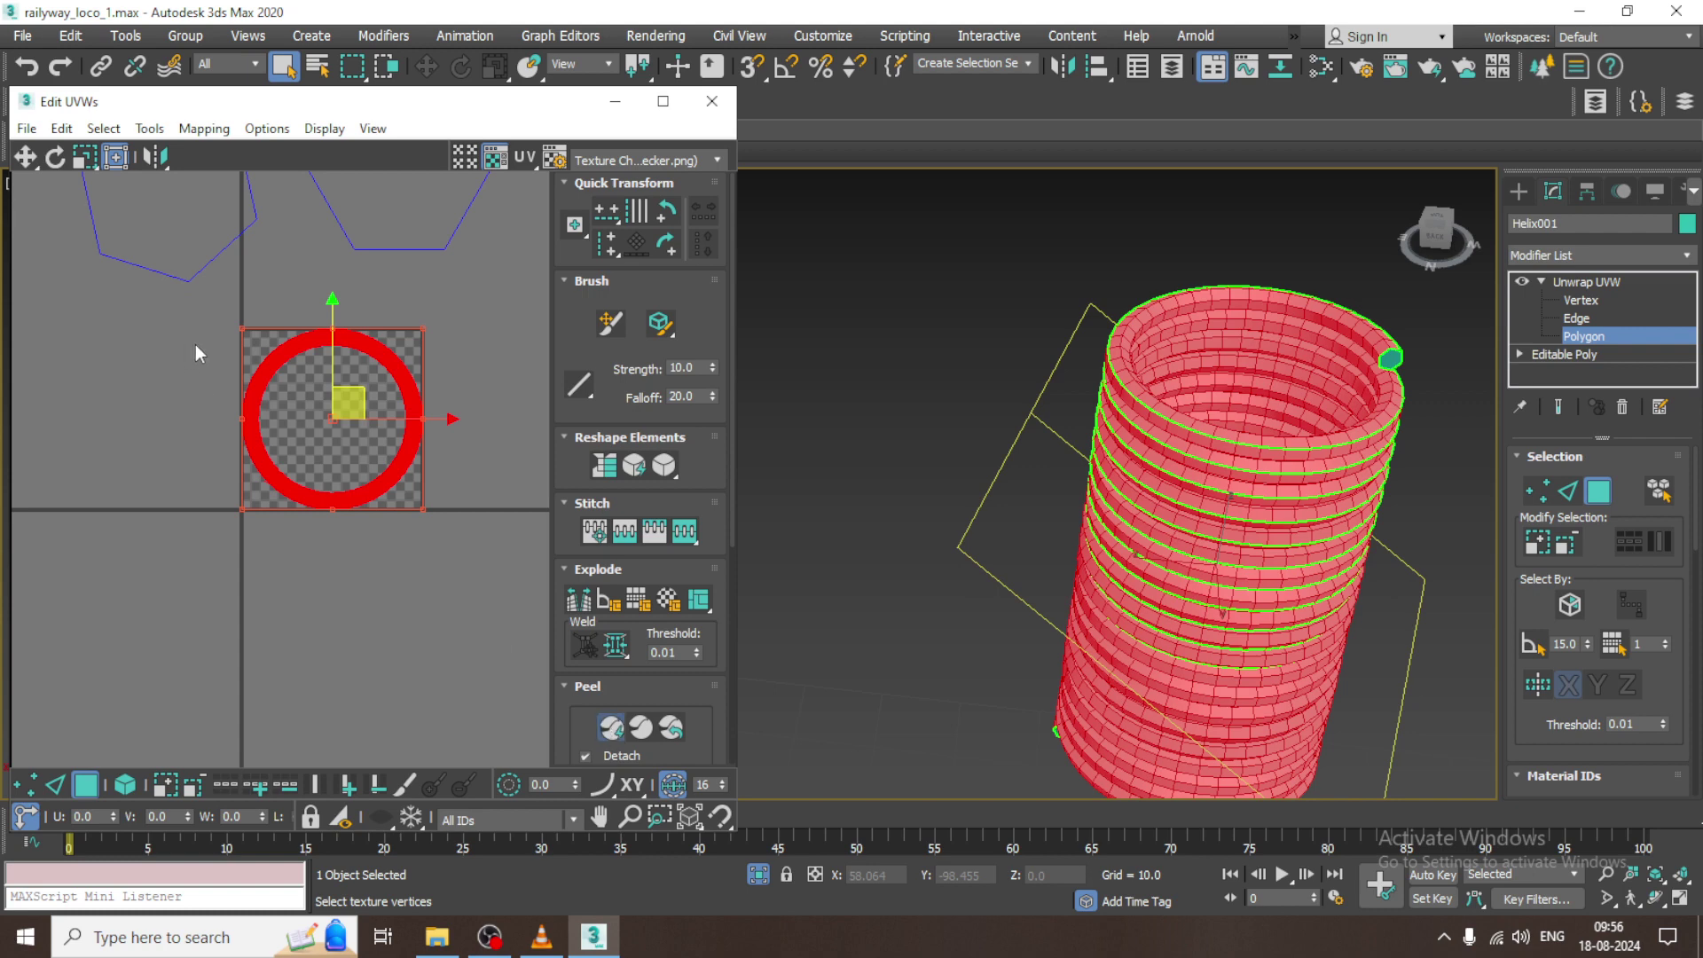
# - Try Unfold Mapping on the coil body's UV shell with Walk to closest face and Normalize Clusters enabled
pyautogui.scroll(-4, 313, 430)
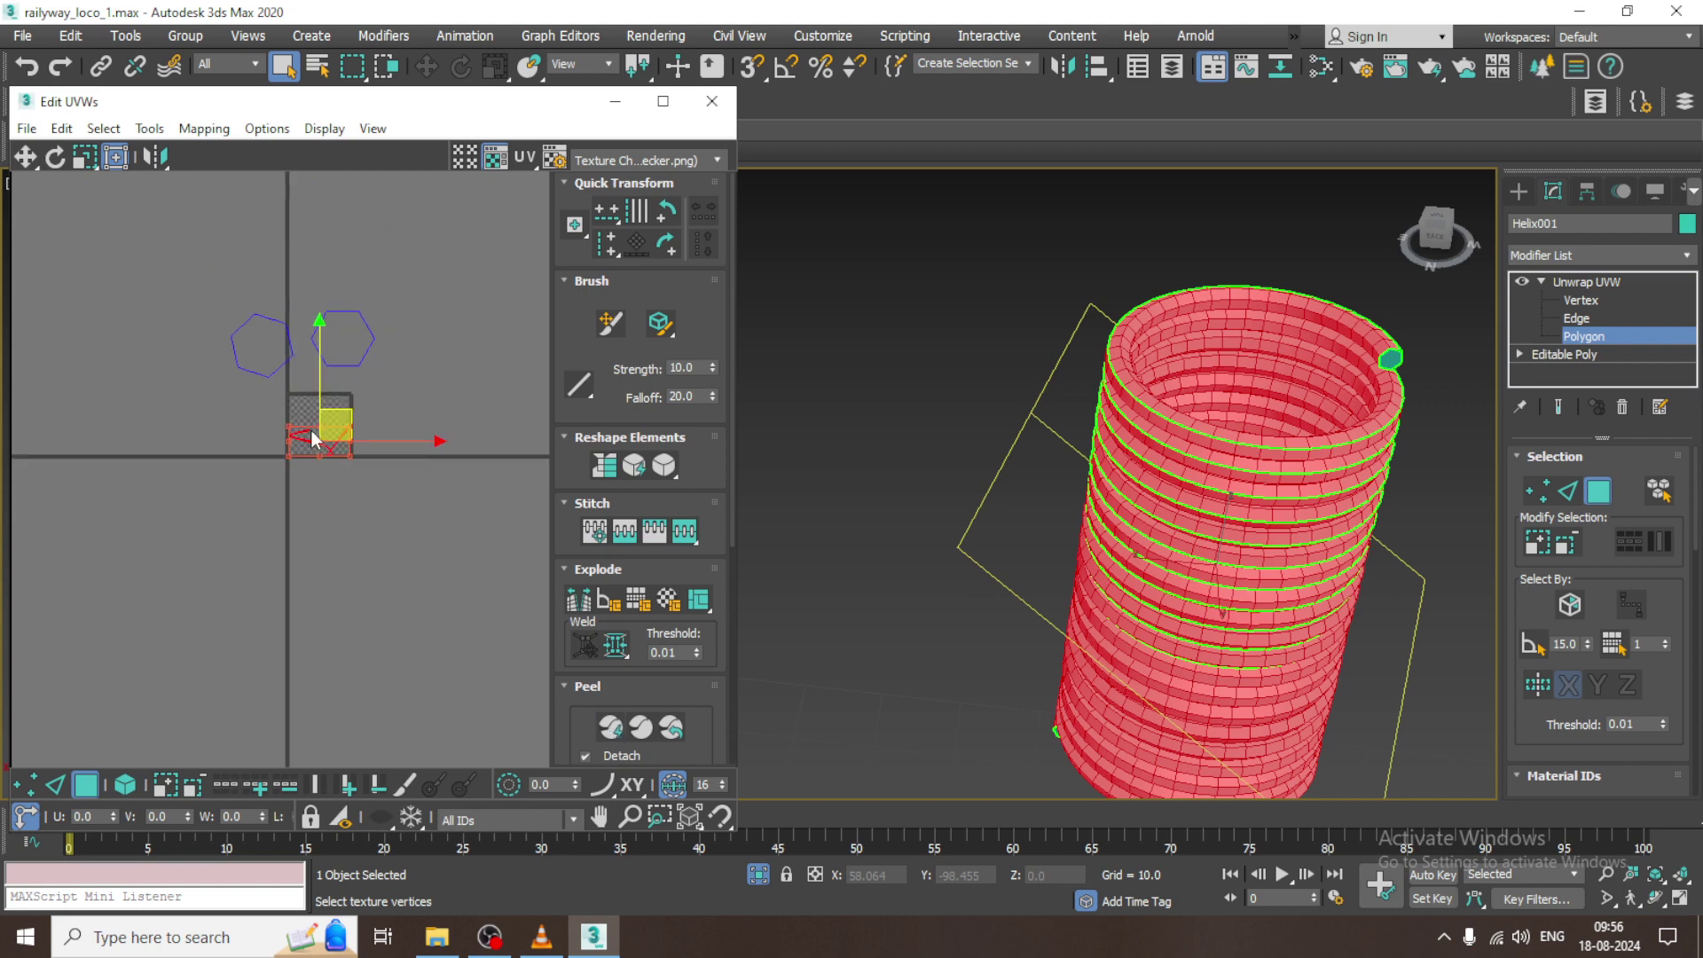
pyautogui.moveTo(303, 383); pyautogui.dragTo(315, 482, button='middle')
pyautogui.scroll(5, 333, 494)
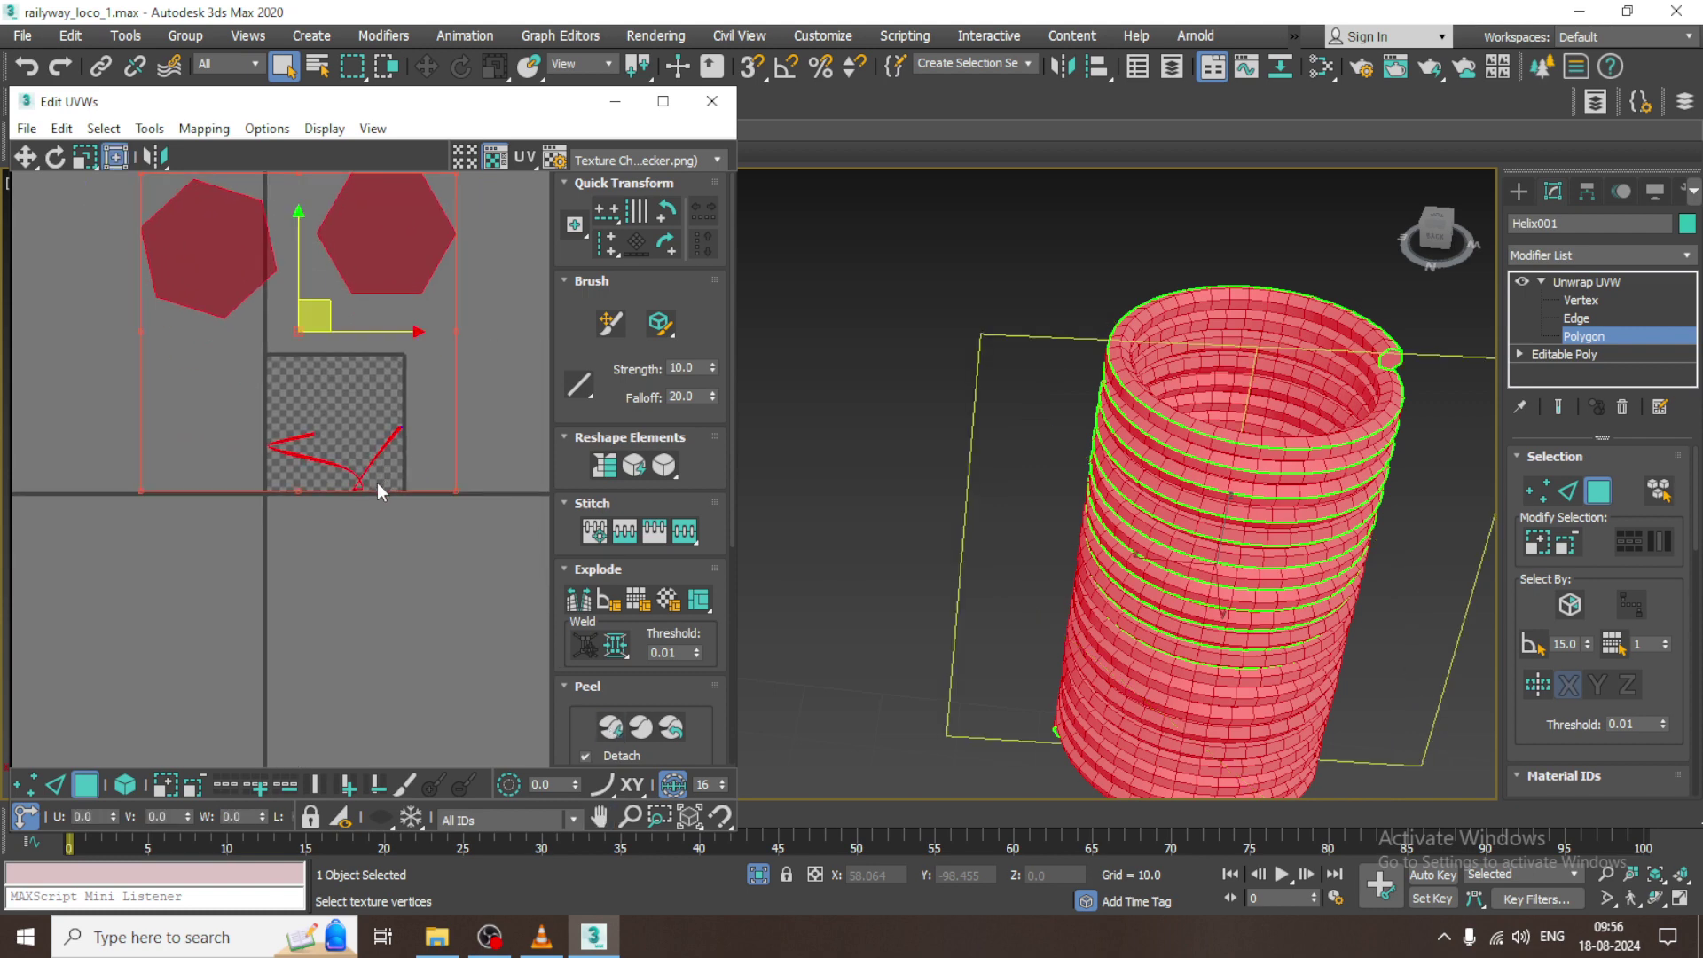
pyautogui.moveTo(434, 542); pyautogui.dragTo(433, 541)
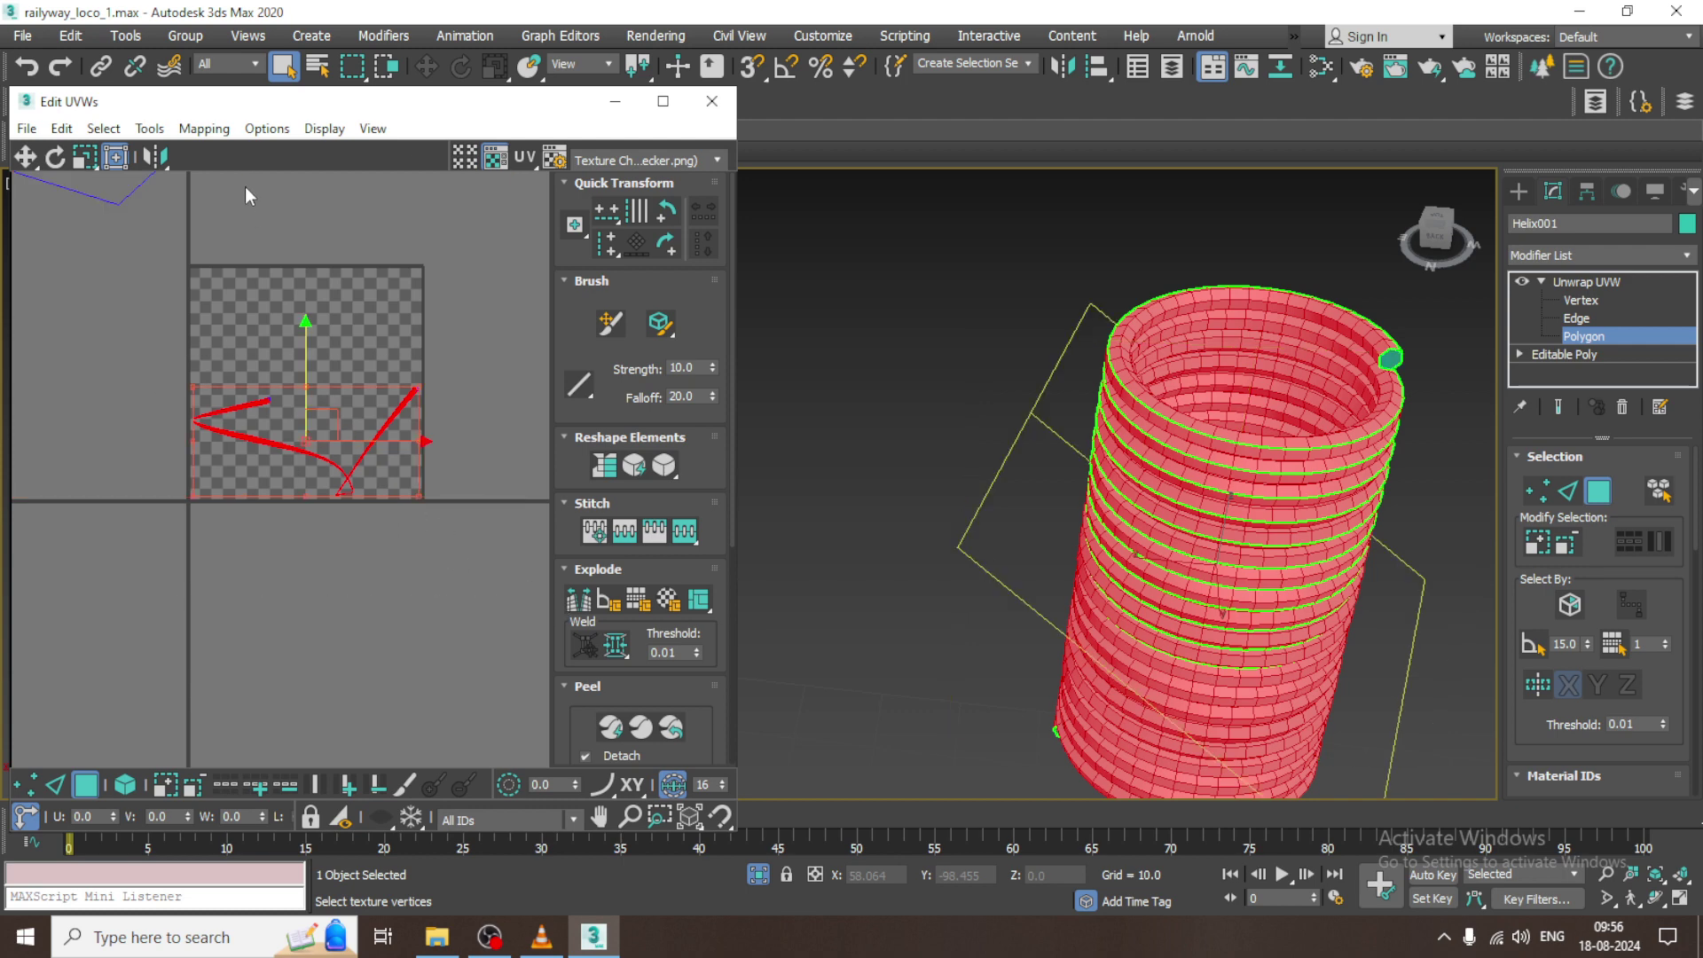
pyautogui.click(204, 128)
pyautogui.click(238, 208)
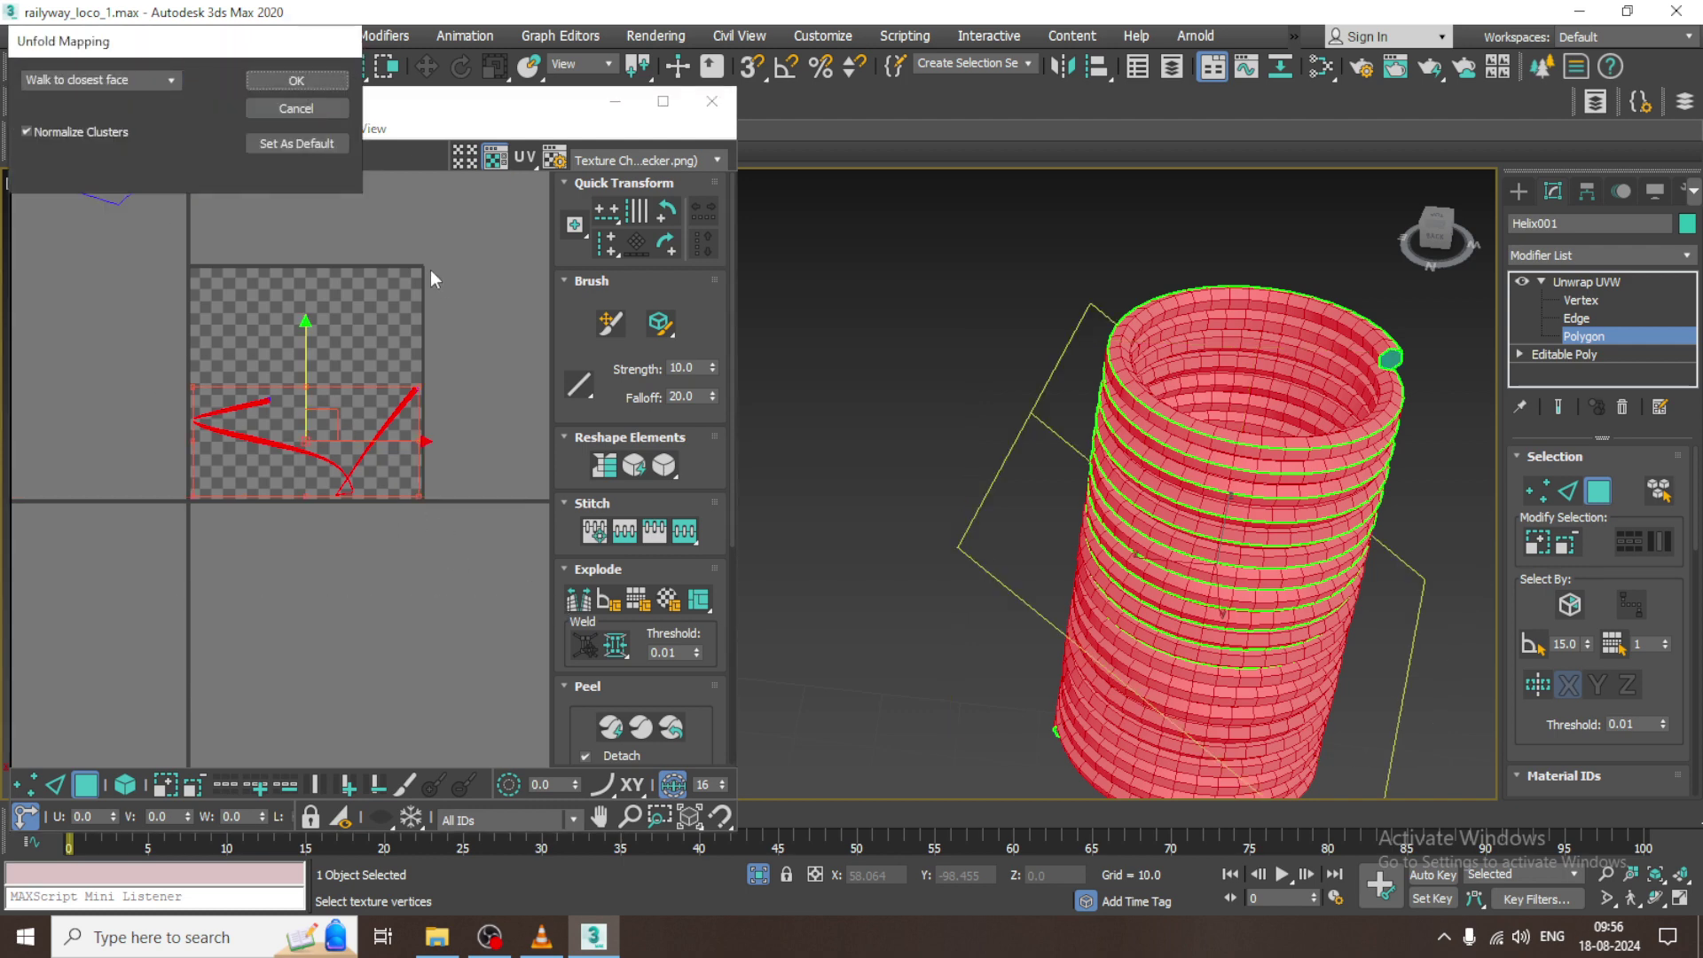
pyautogui.click(312, 79)
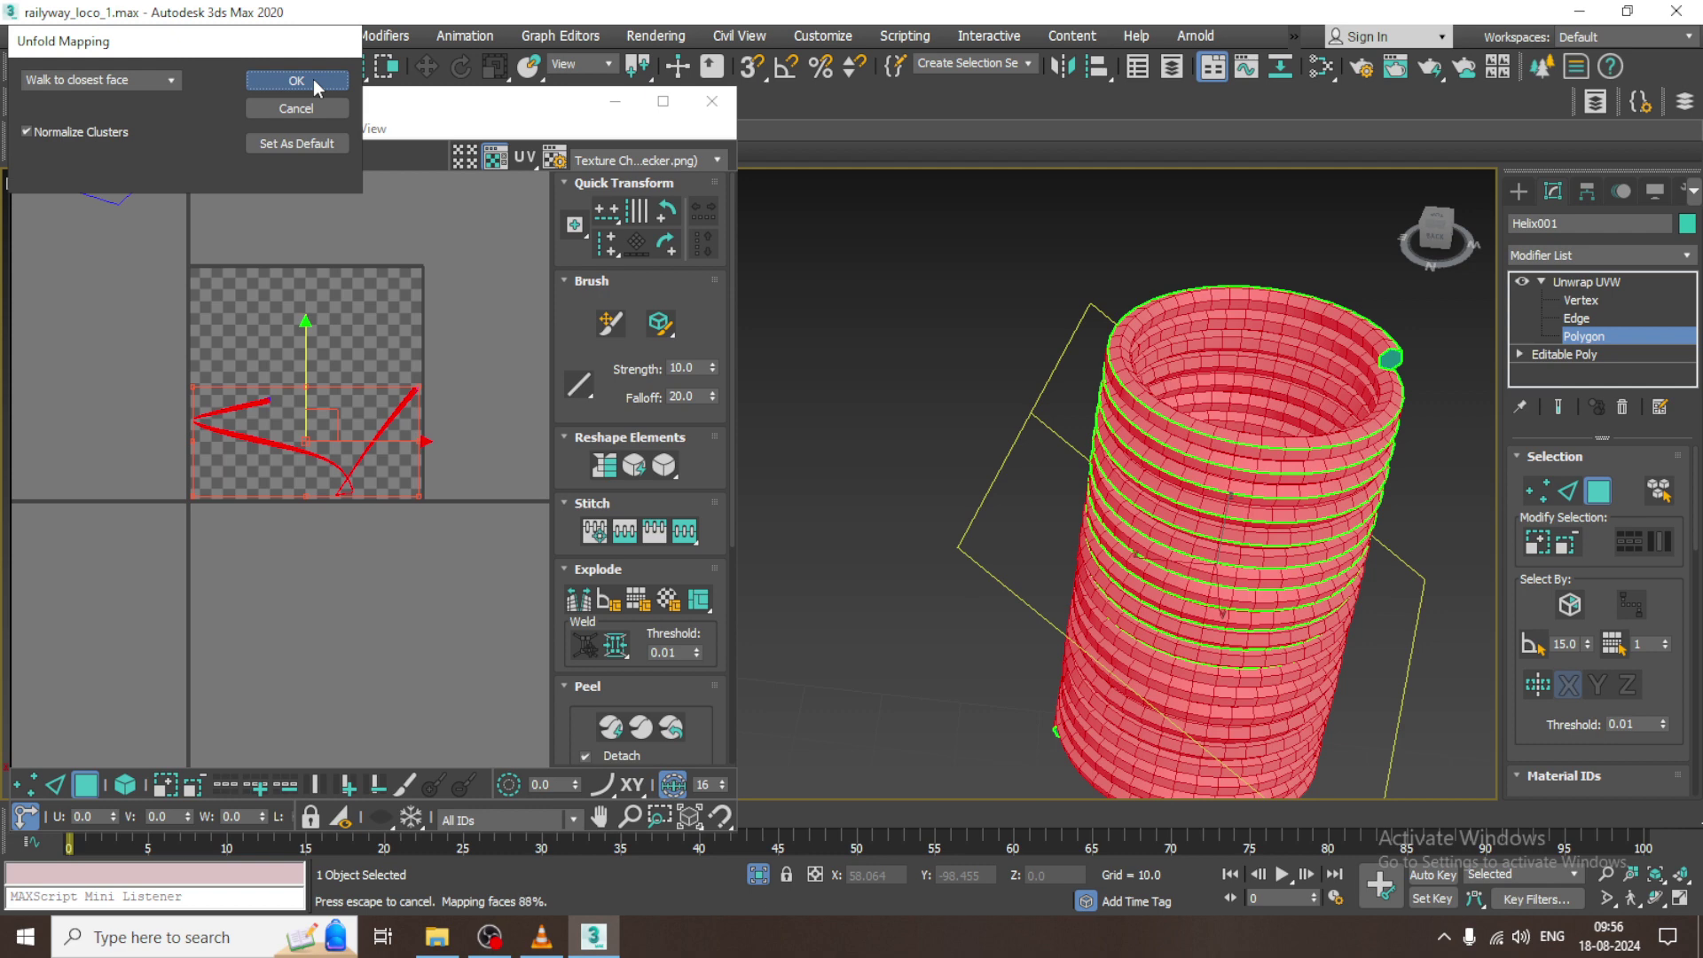
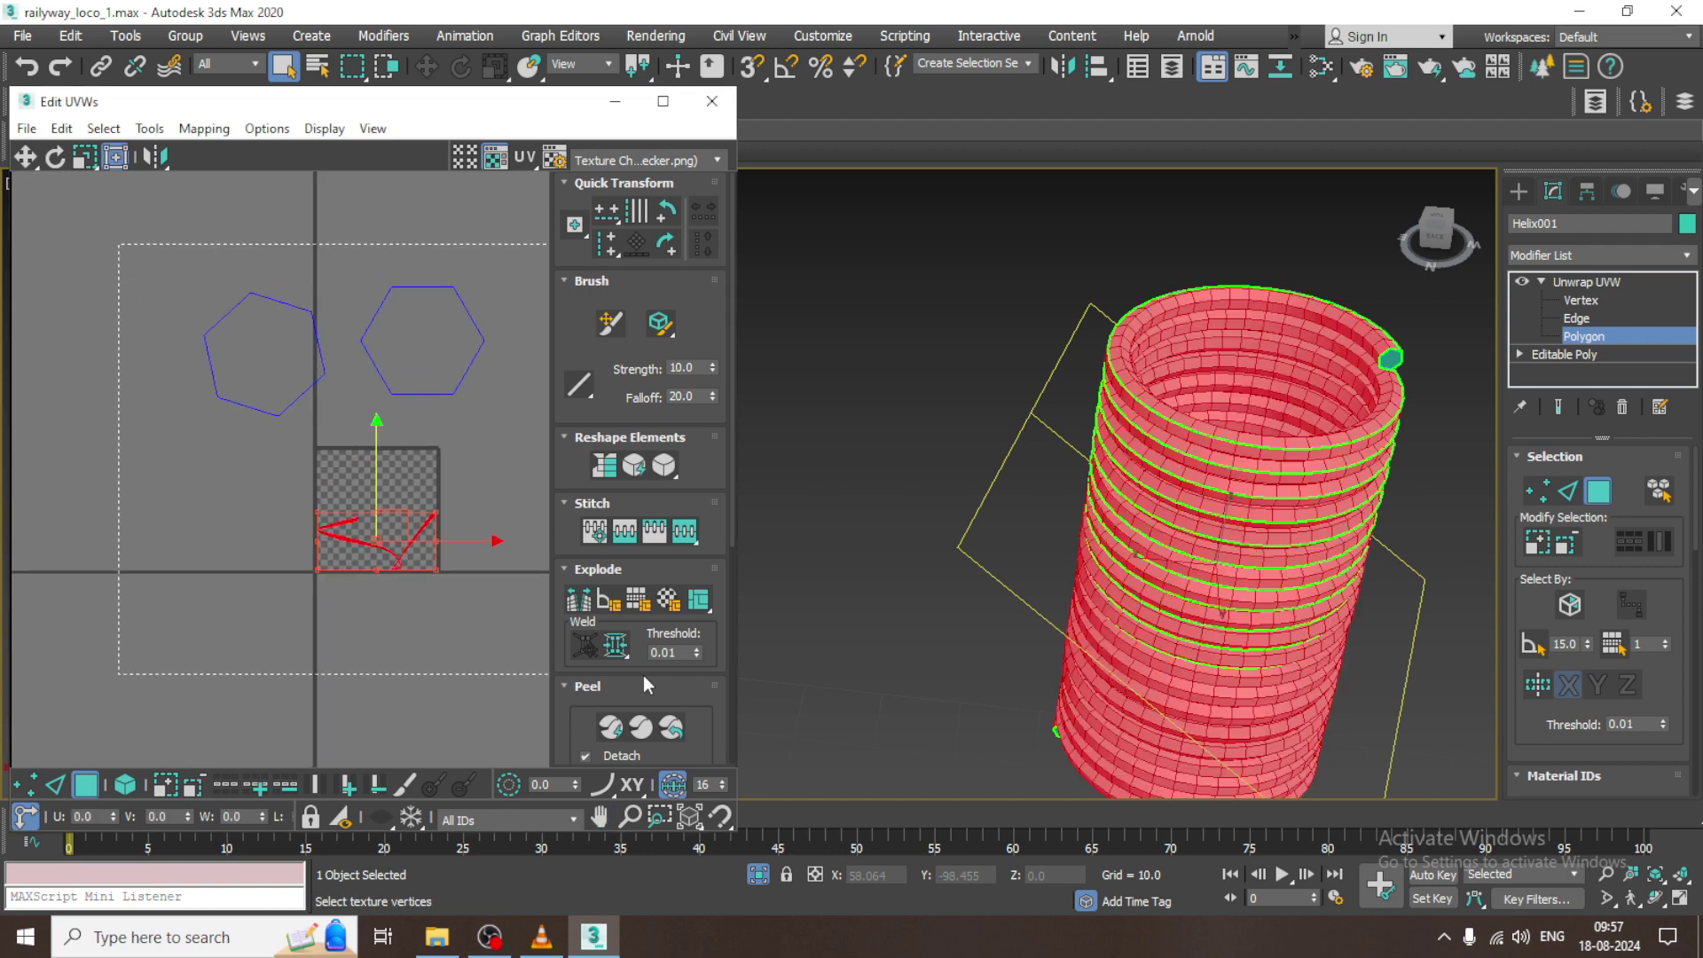
# - Select all the coil's UV shells, including both end caps, and pack them into the UV tile
pyautogui.click(206, 130)
pyautogui.moveTo(149, 128)
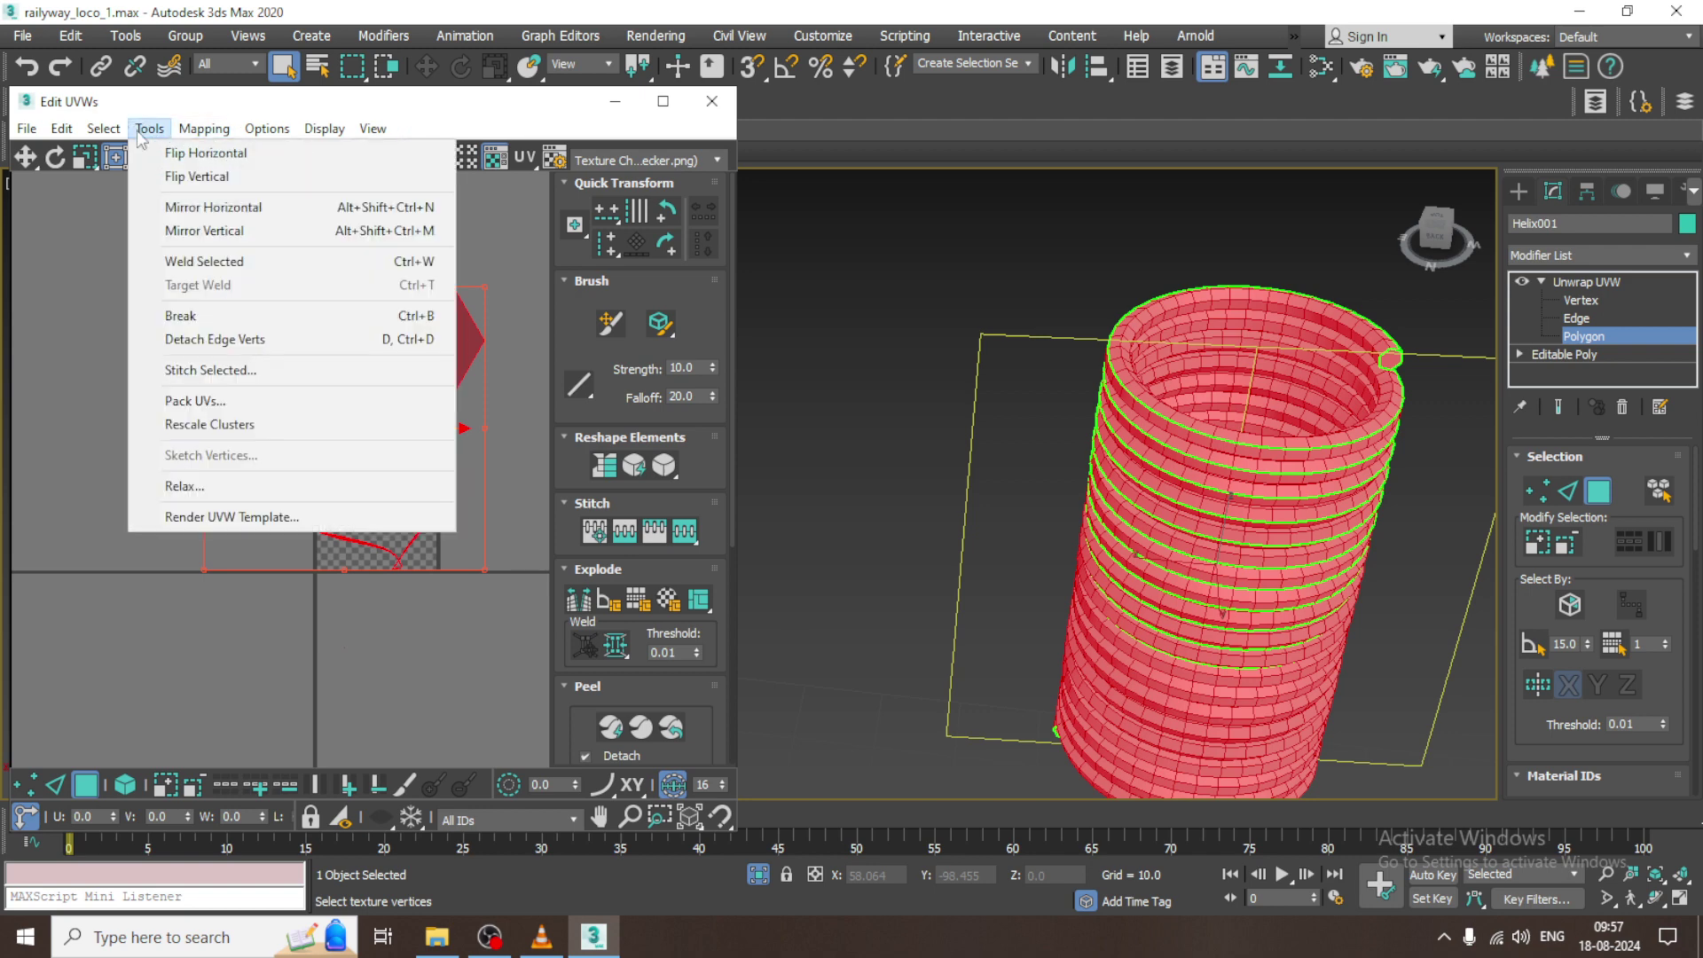
pyautogui.click(266, 401)
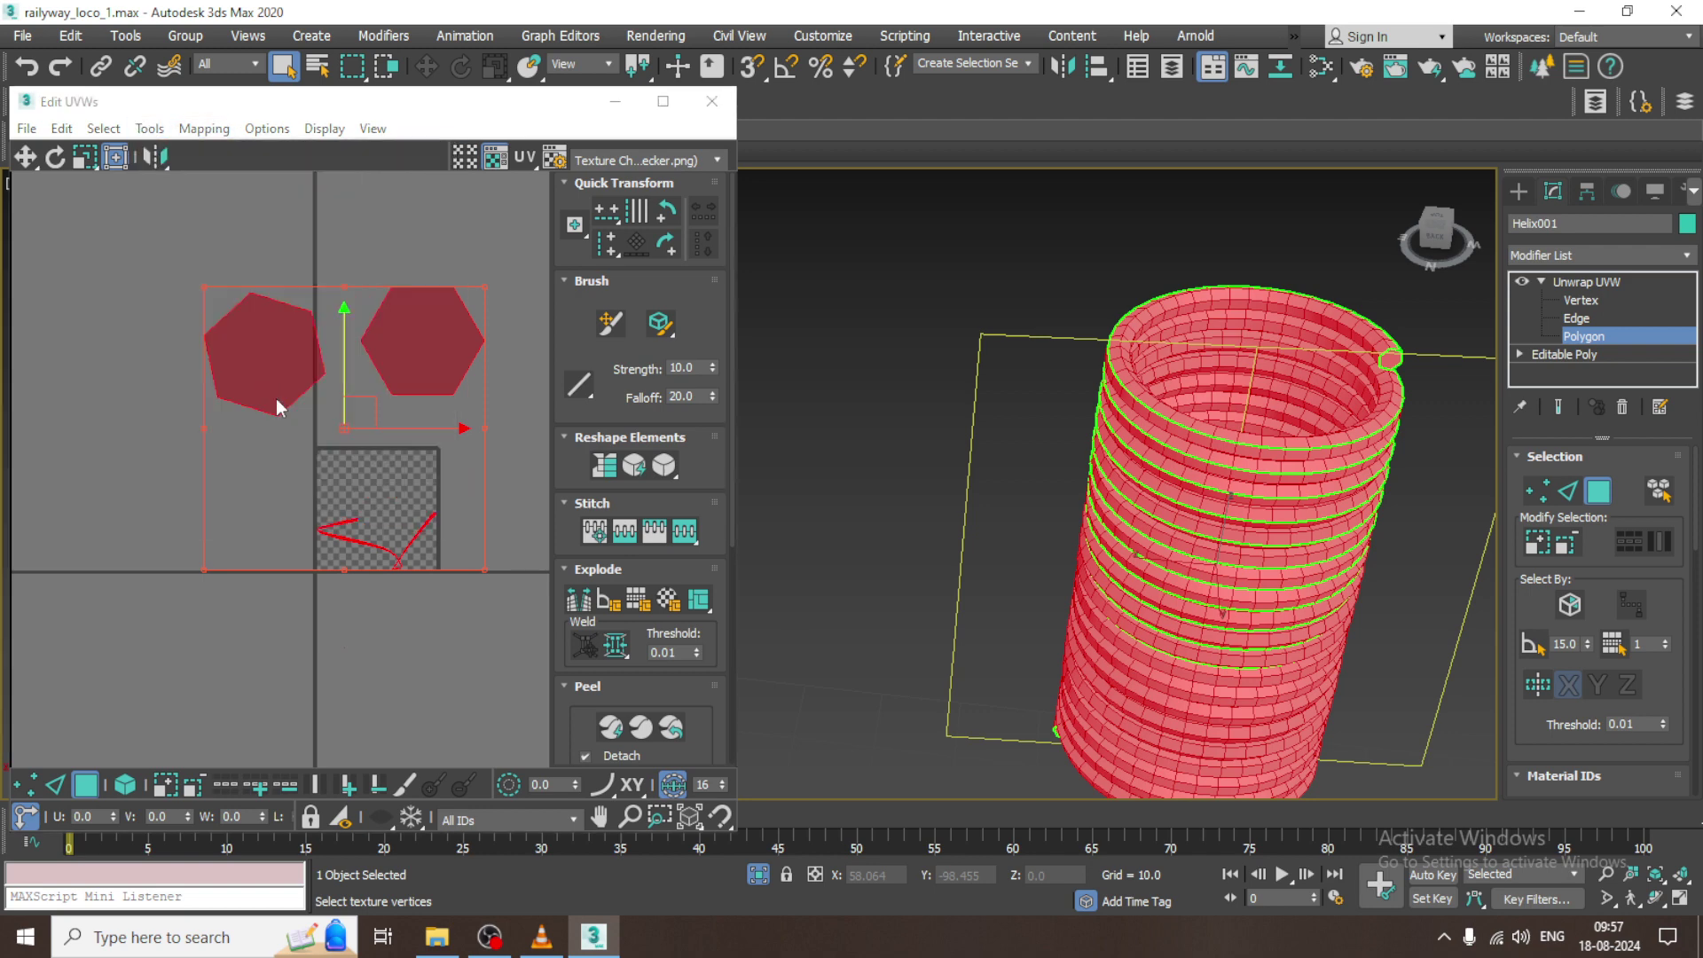
pyautogui.press('Return')
# - Leave polygon selection and assign the standard material with the Checker diffuse map to the coil
pyautogui.click(1587, 282)
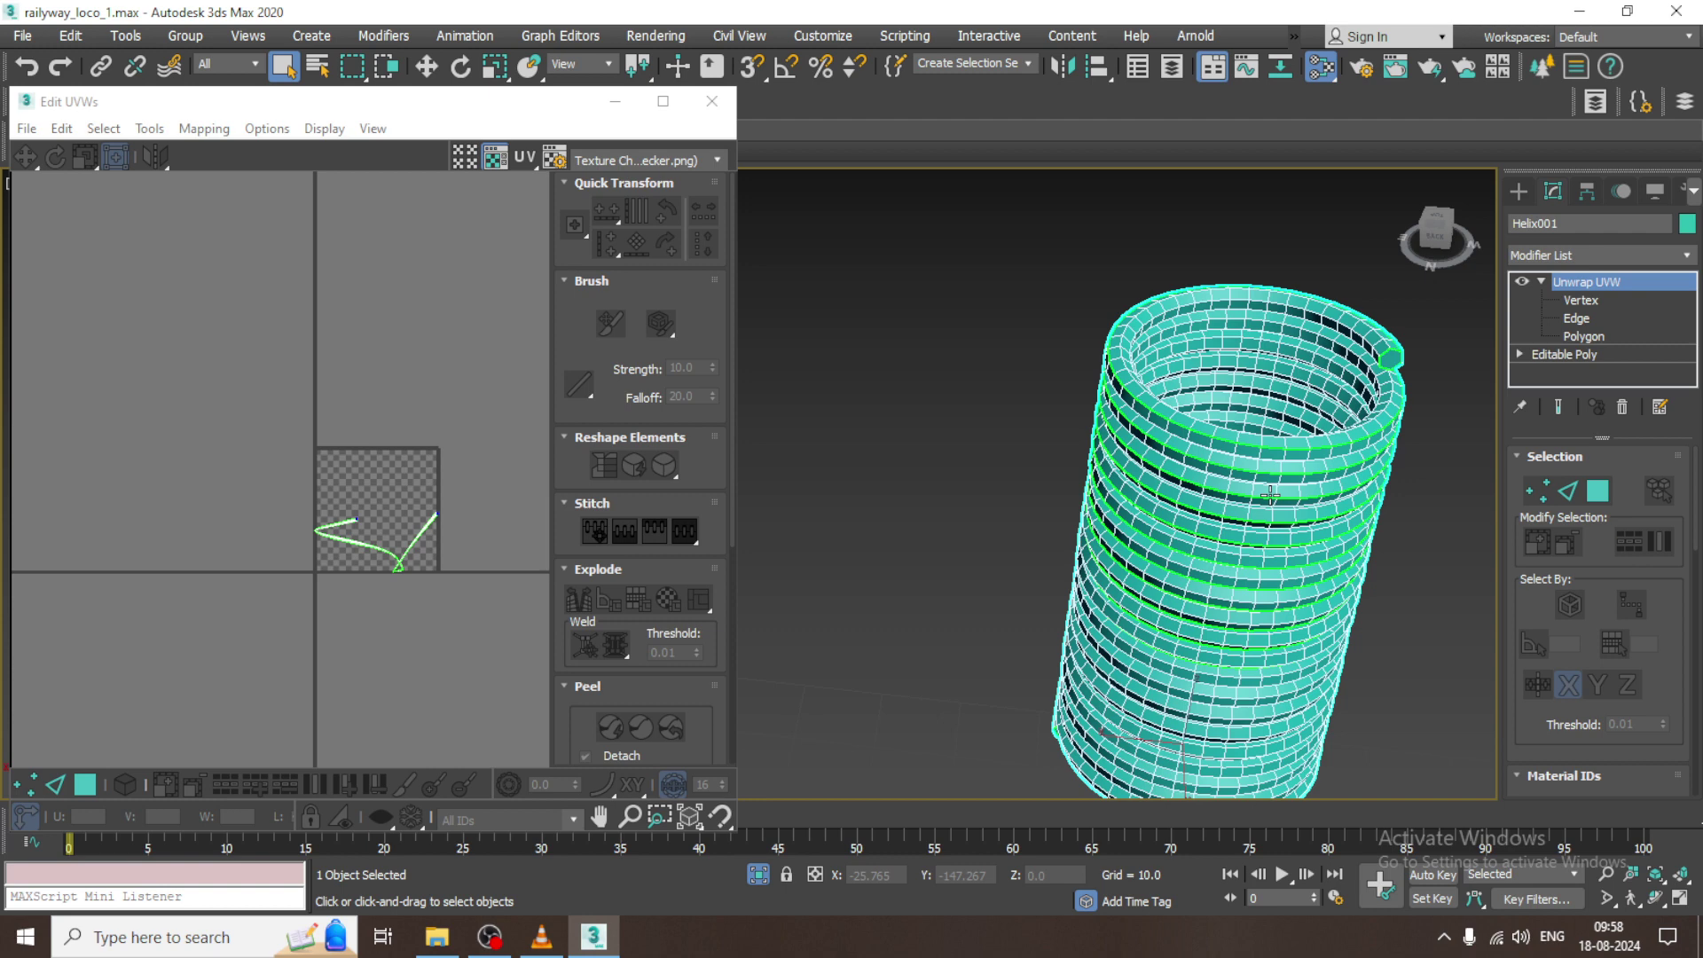
pyautogui.press('m')
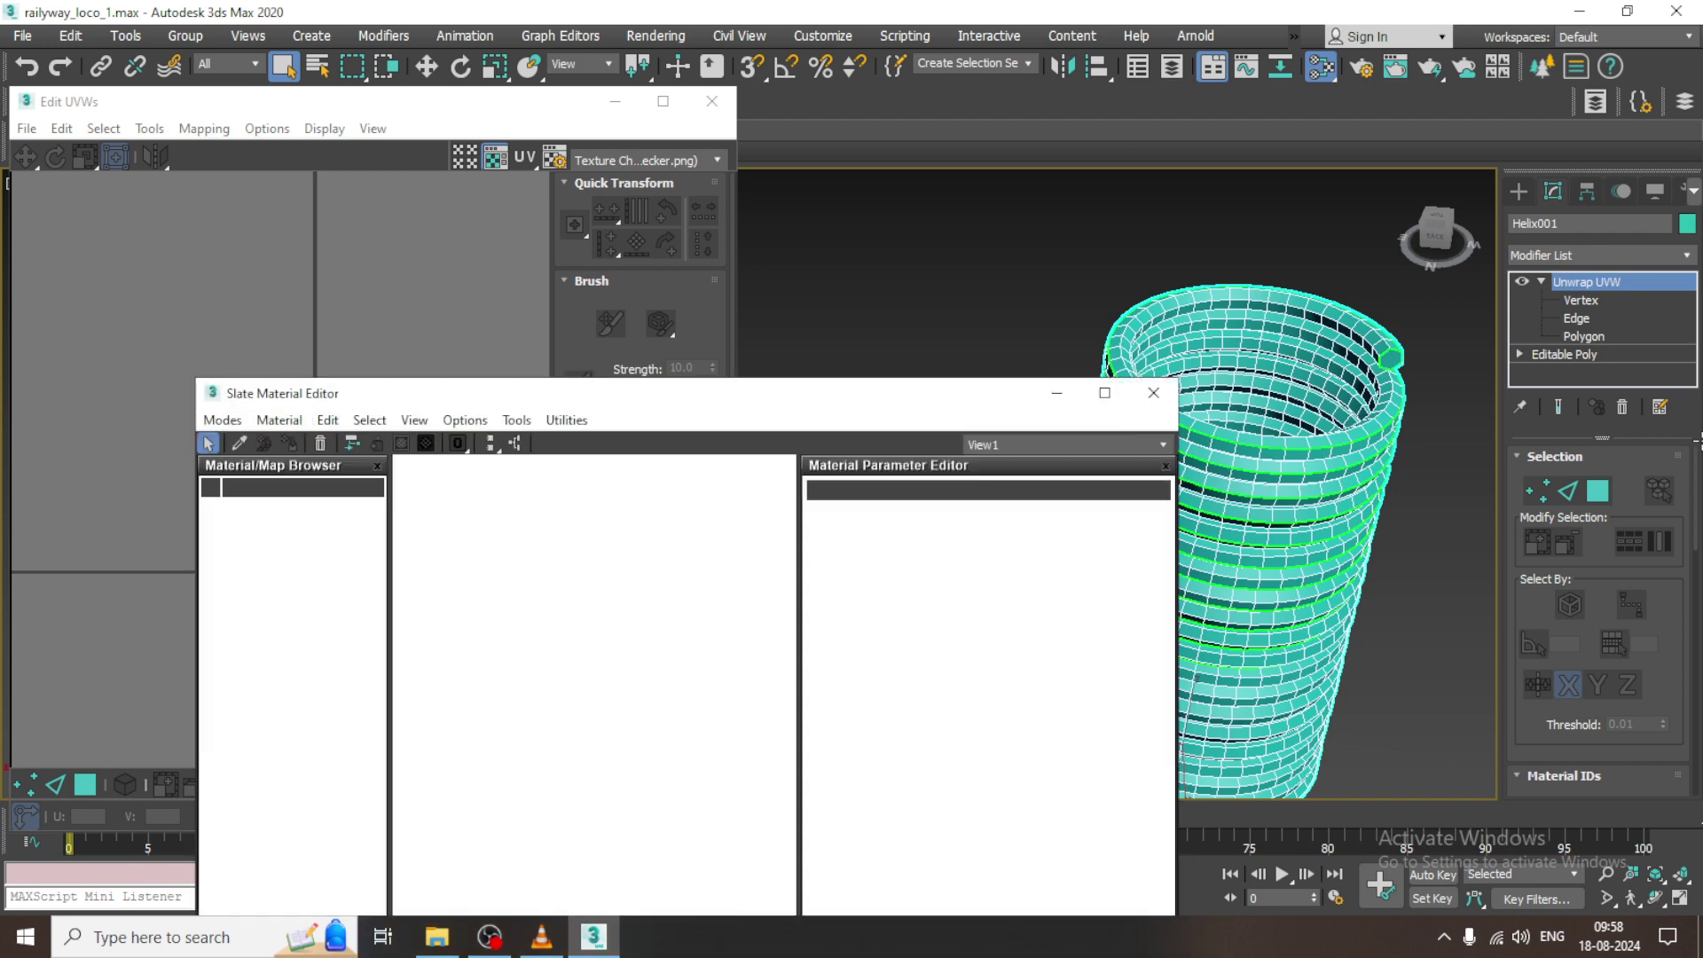
pyautogui.press('m')
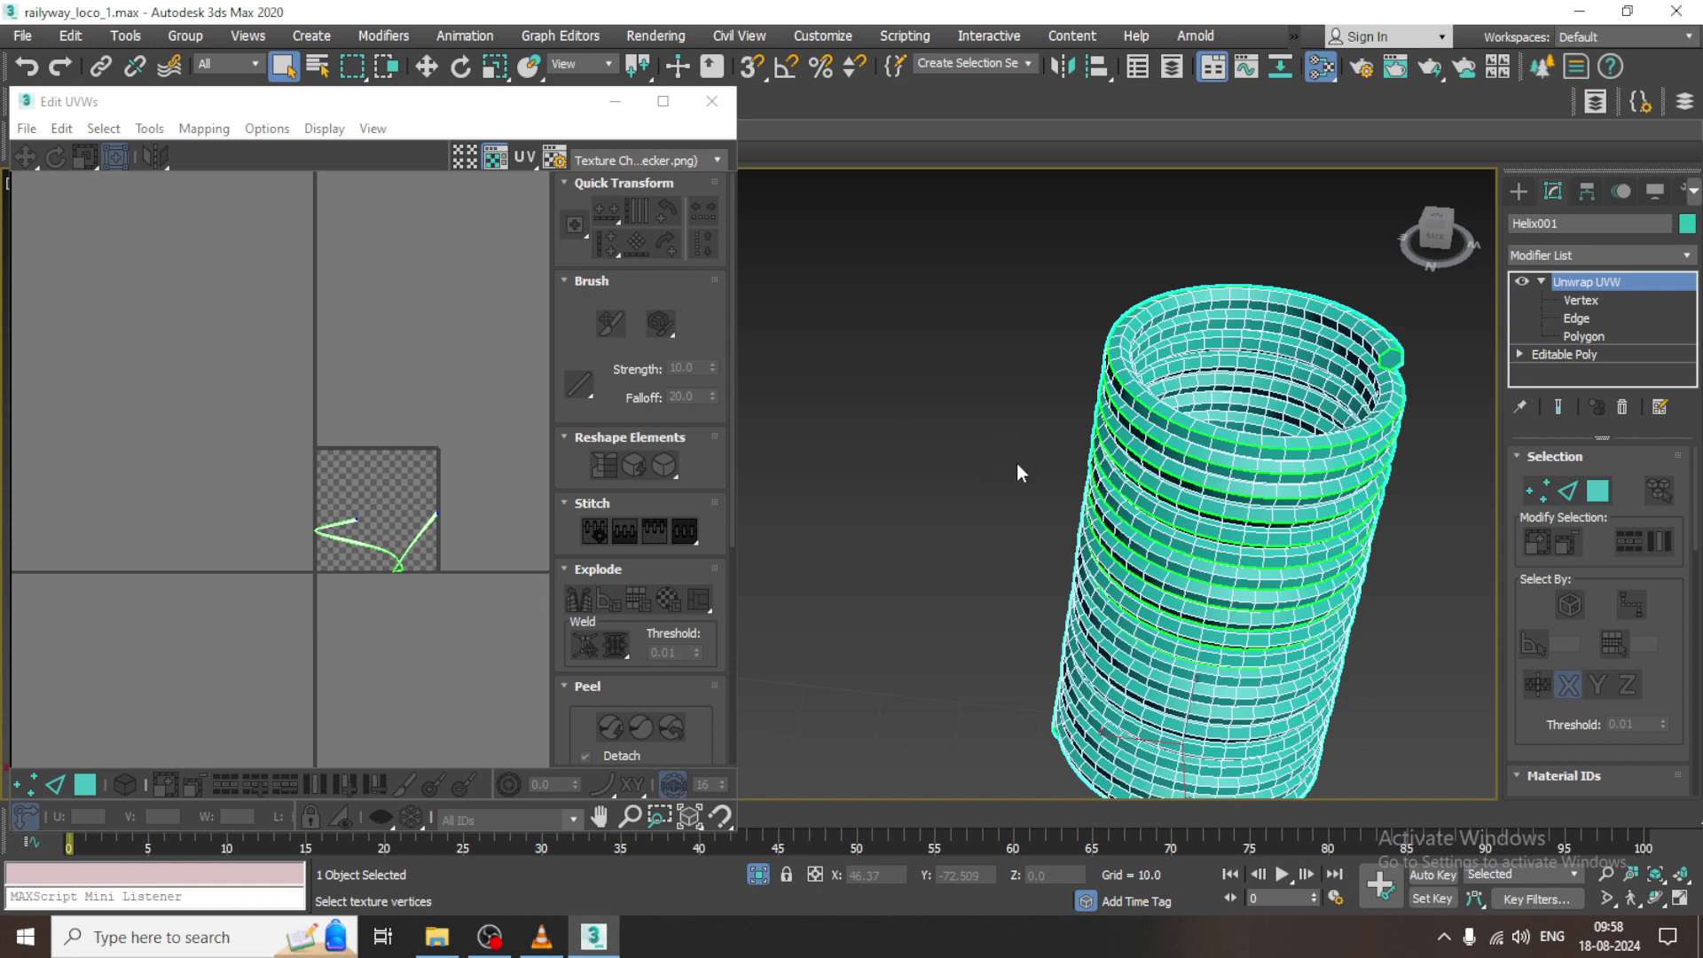
pyautogui.press('m')
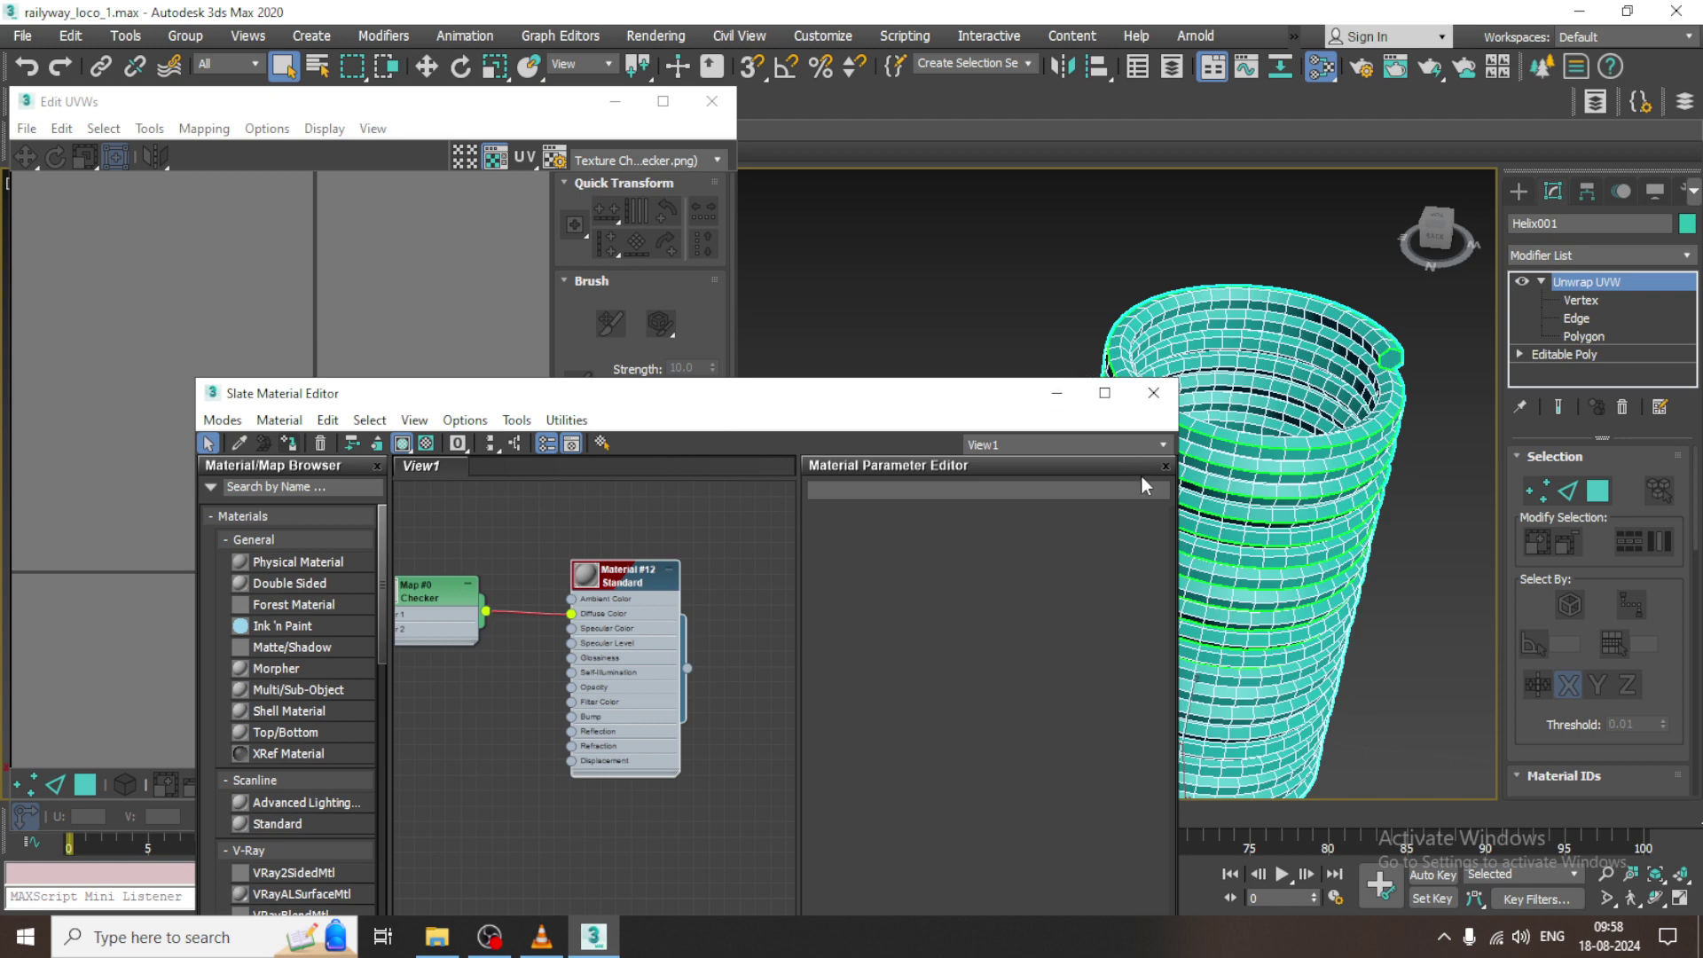
pyautogui.click(1073, 396)
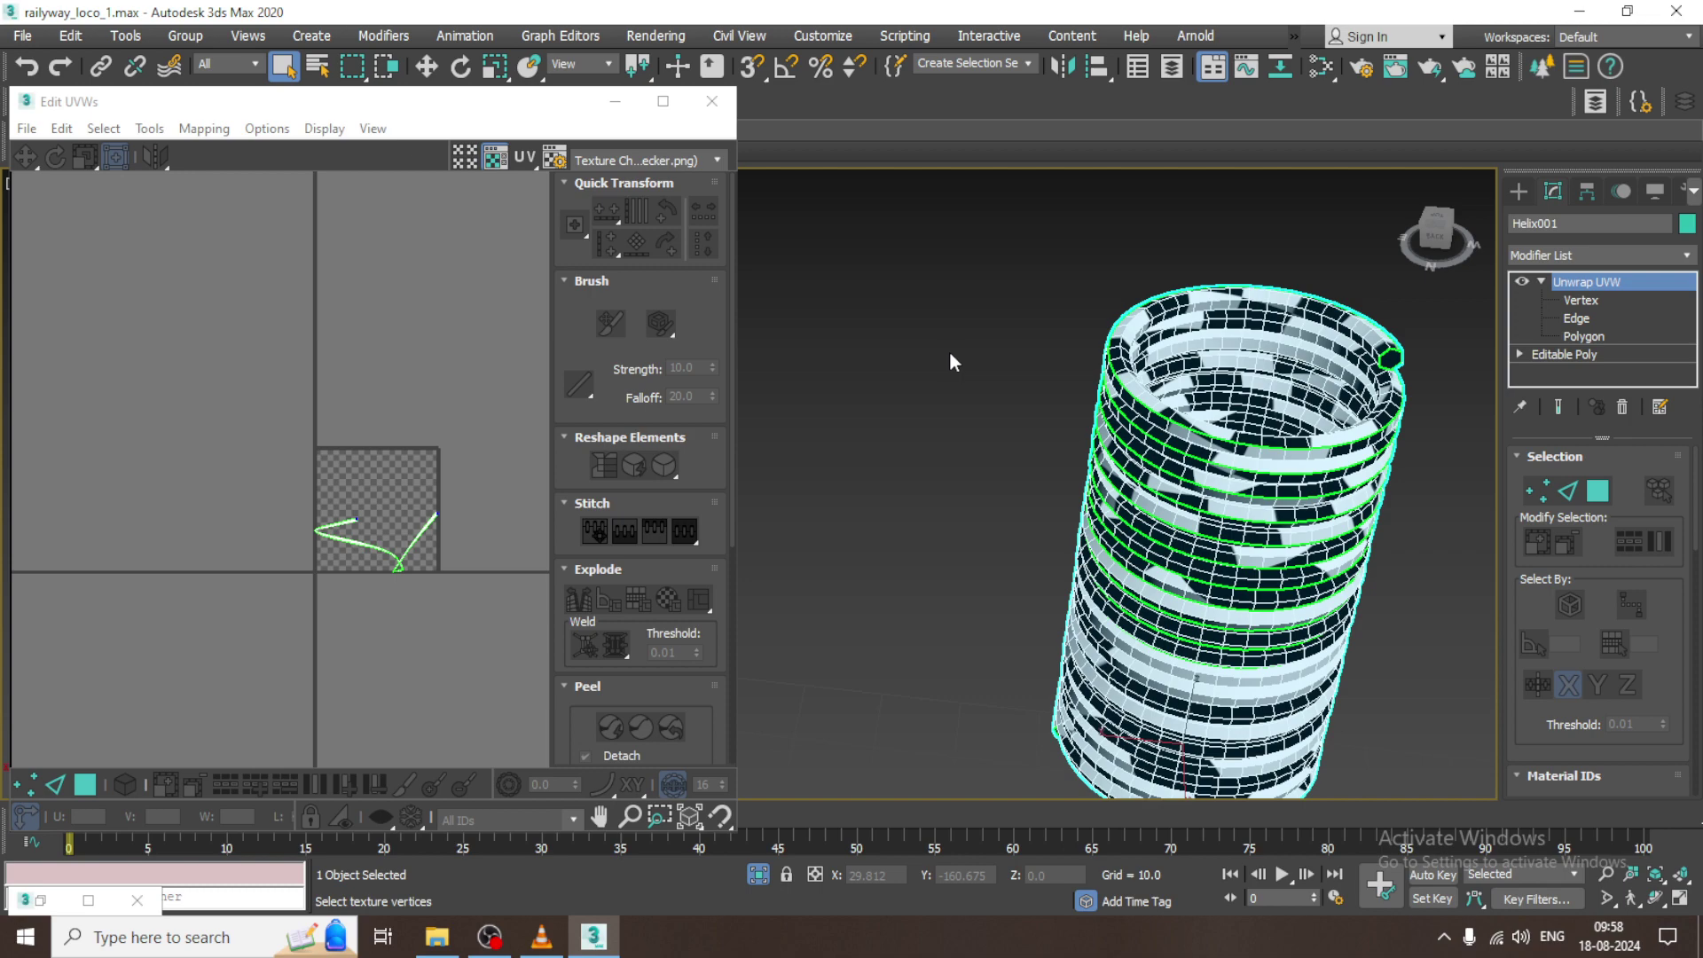
# - Close the UV editor and end the coil's isolation to bring back the whole locomotive
pyautogui.click(959, 392)
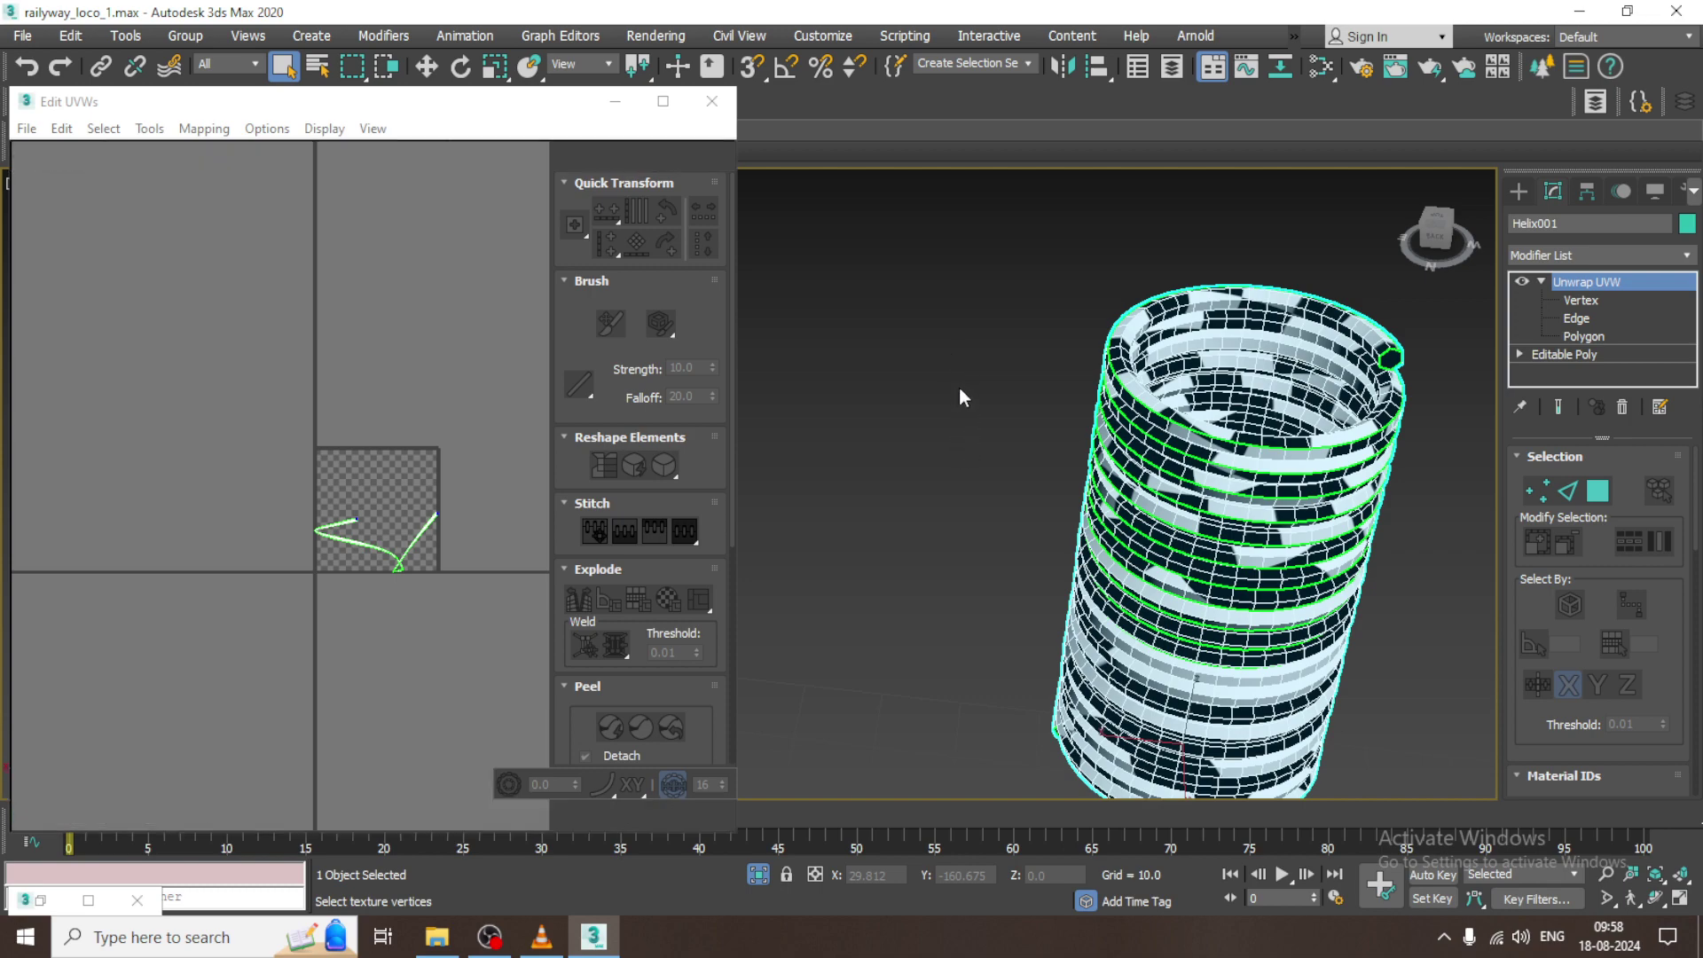
pyautogui.rightClick(961, 390)
pyautogui.click(1033, 220)
pyautogui.scroll(-3, 1077, 432)
pyautogui.keyDown('alt'); pyautogui.moveTo(1076, 443); pyautogui.dragTo(1043, 495, button='middle'); pyautogui.keyUp('alt')
pyautogui.scroll(-3, 1043, 494)
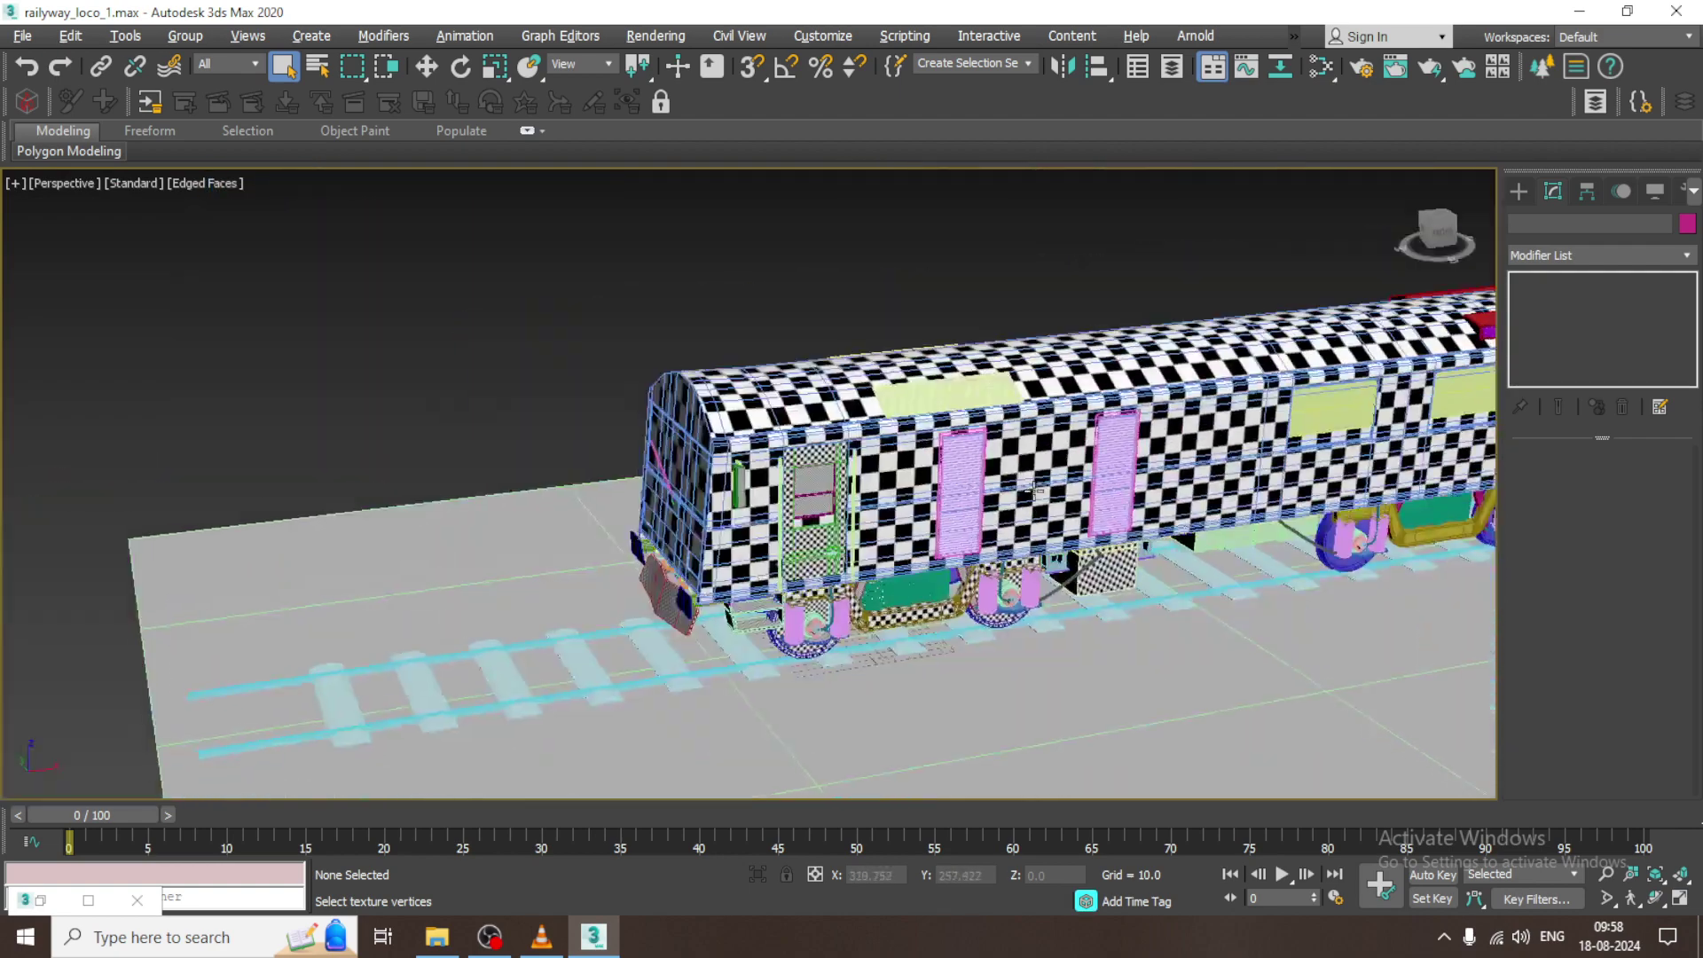
# - Select the green box with raised bands beneath the locomotive body and isolate it
pyautogui.scroll(4, 1176, 502)
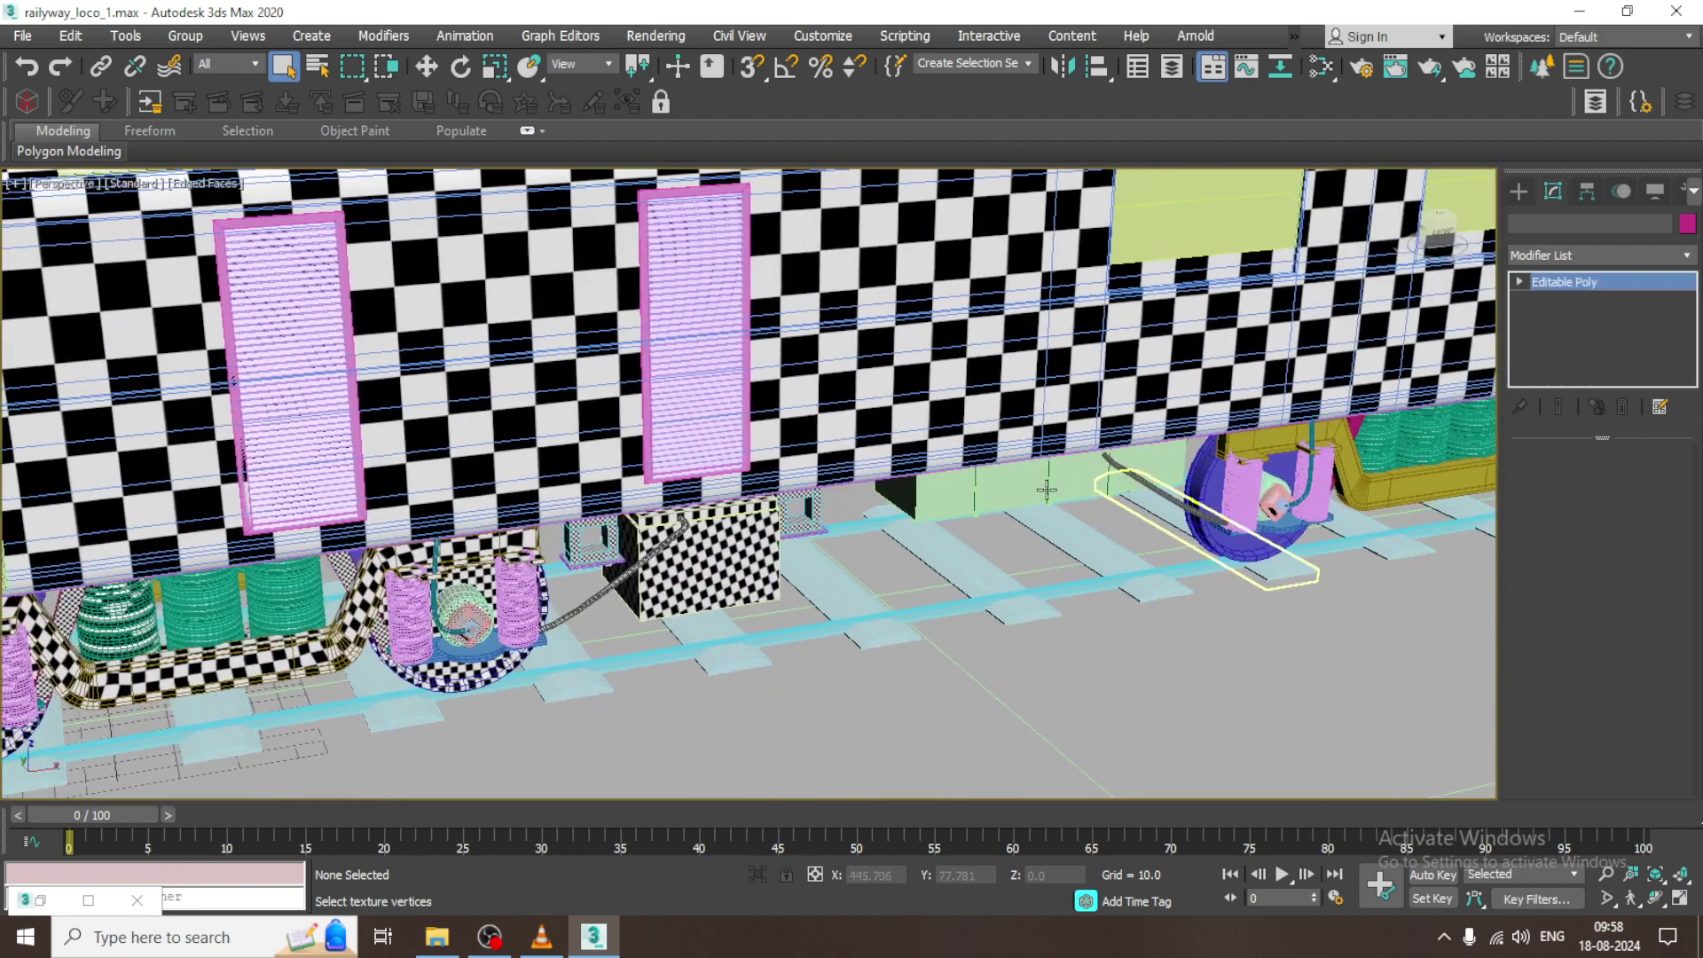
pyautogui.click(1047, 493)
pyautogui.hotkey('alt', 'q')
pyautogui.scroll(-3, 829, 433)
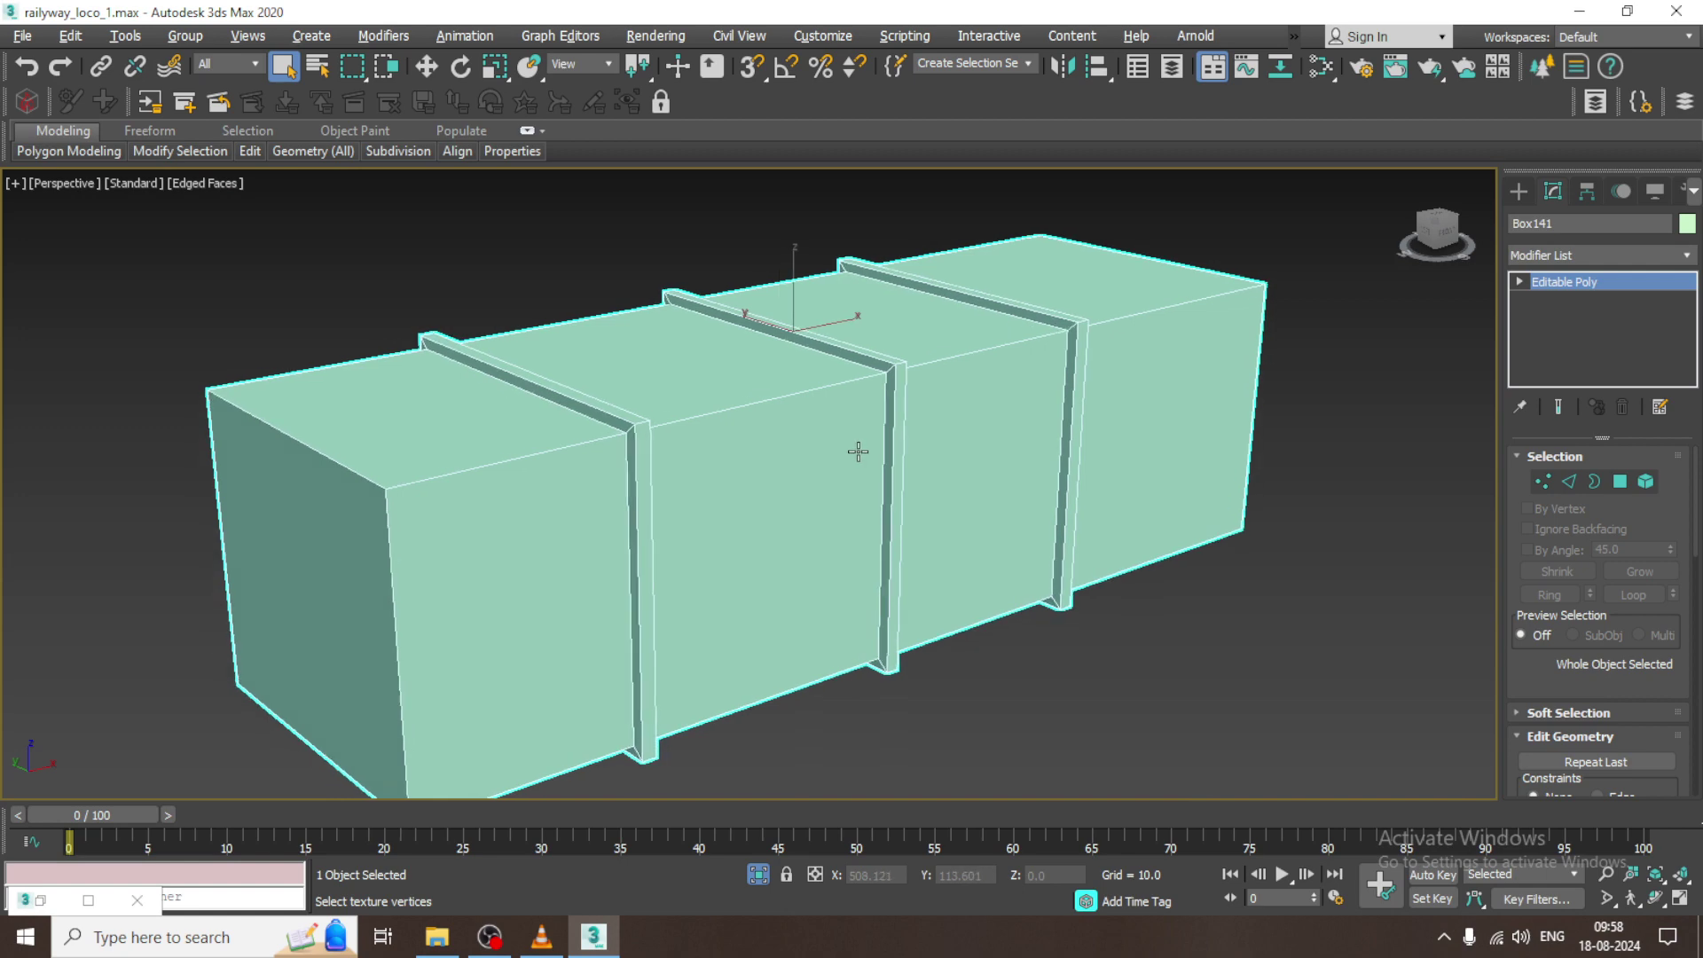
# - Add an Unwrap UVW modifier to the banded box
pyautogui.click(1598, 255)
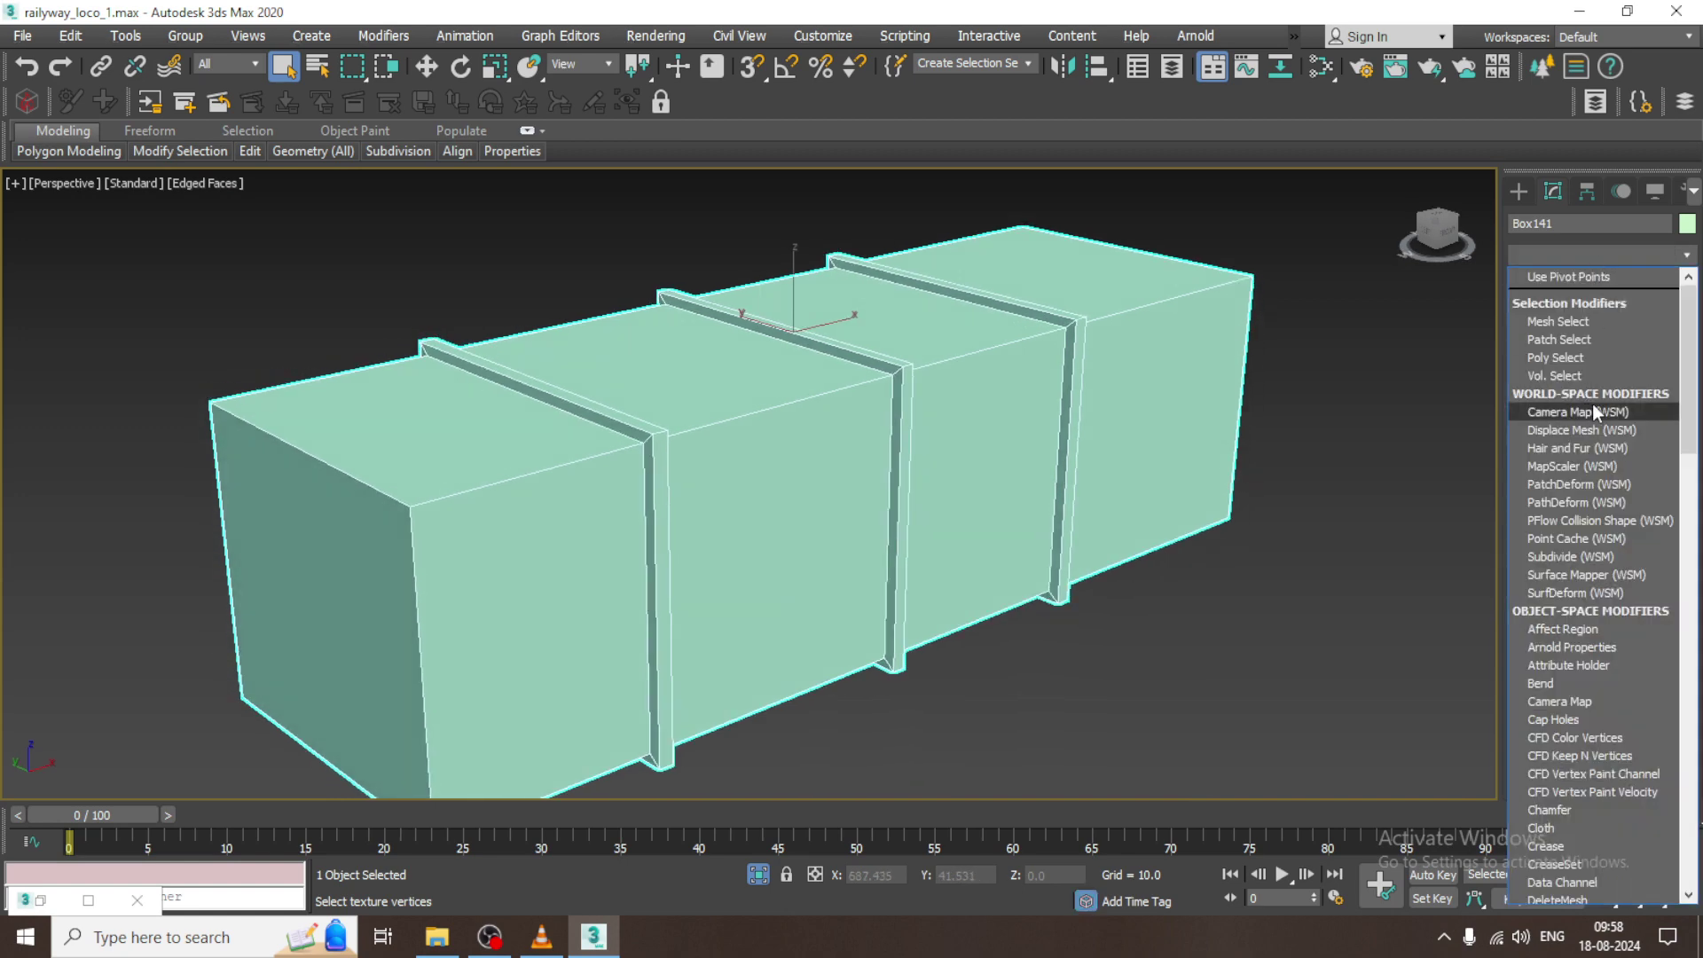
pyautogui.scroll(-10, 1593, 412)
pyautogui.click(1267, 522)
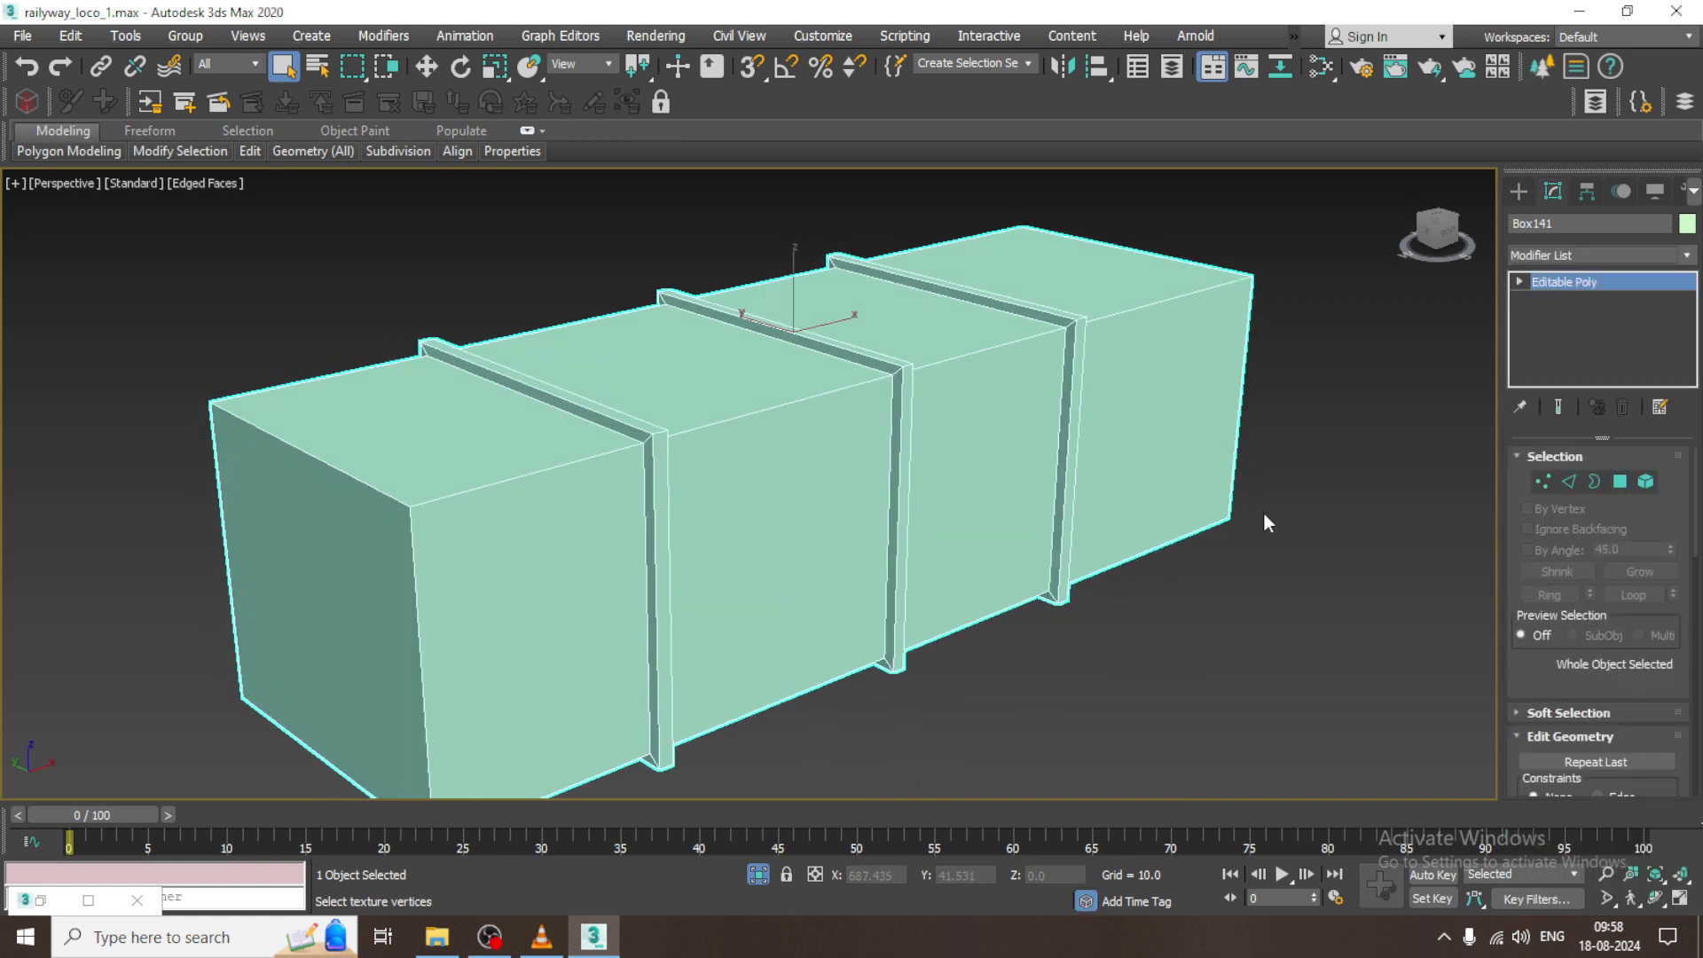
pyautogui.keyDown('alt'); pyautogui.moveTo(1003, 494); pyautogui.dragTo(1048, 481, button='middle'); pyautogui.keyUp('alt')
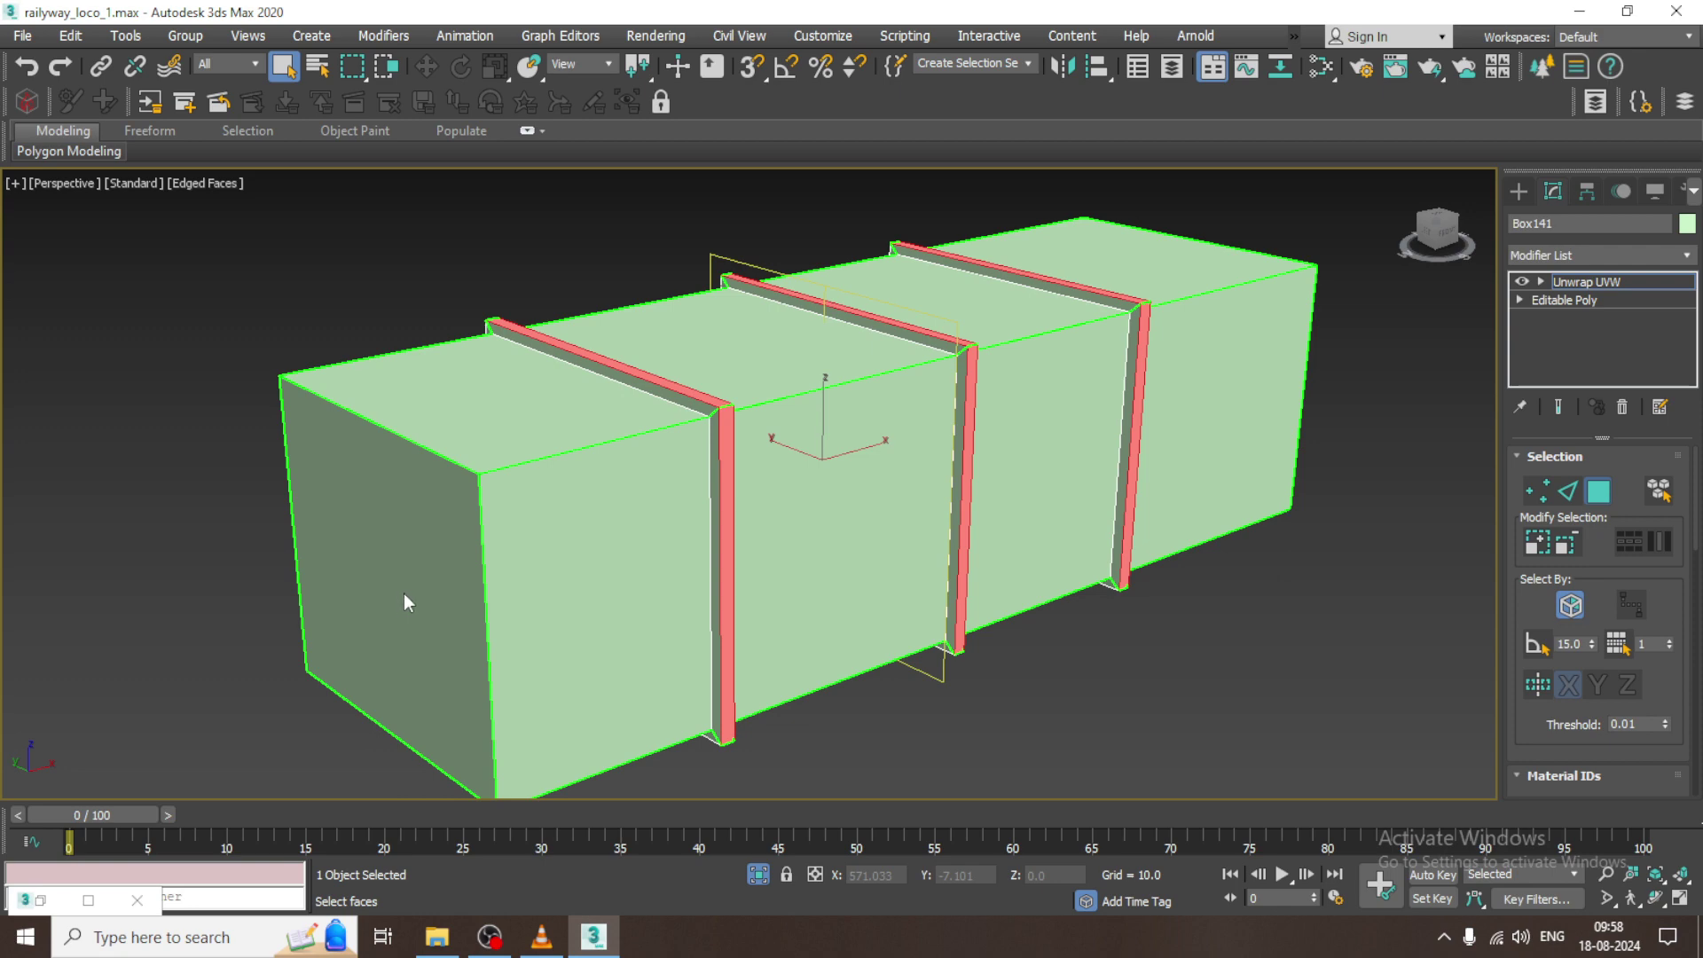
pyautogui.press('3')
pyautogui.scroll(-2, 388, 563)
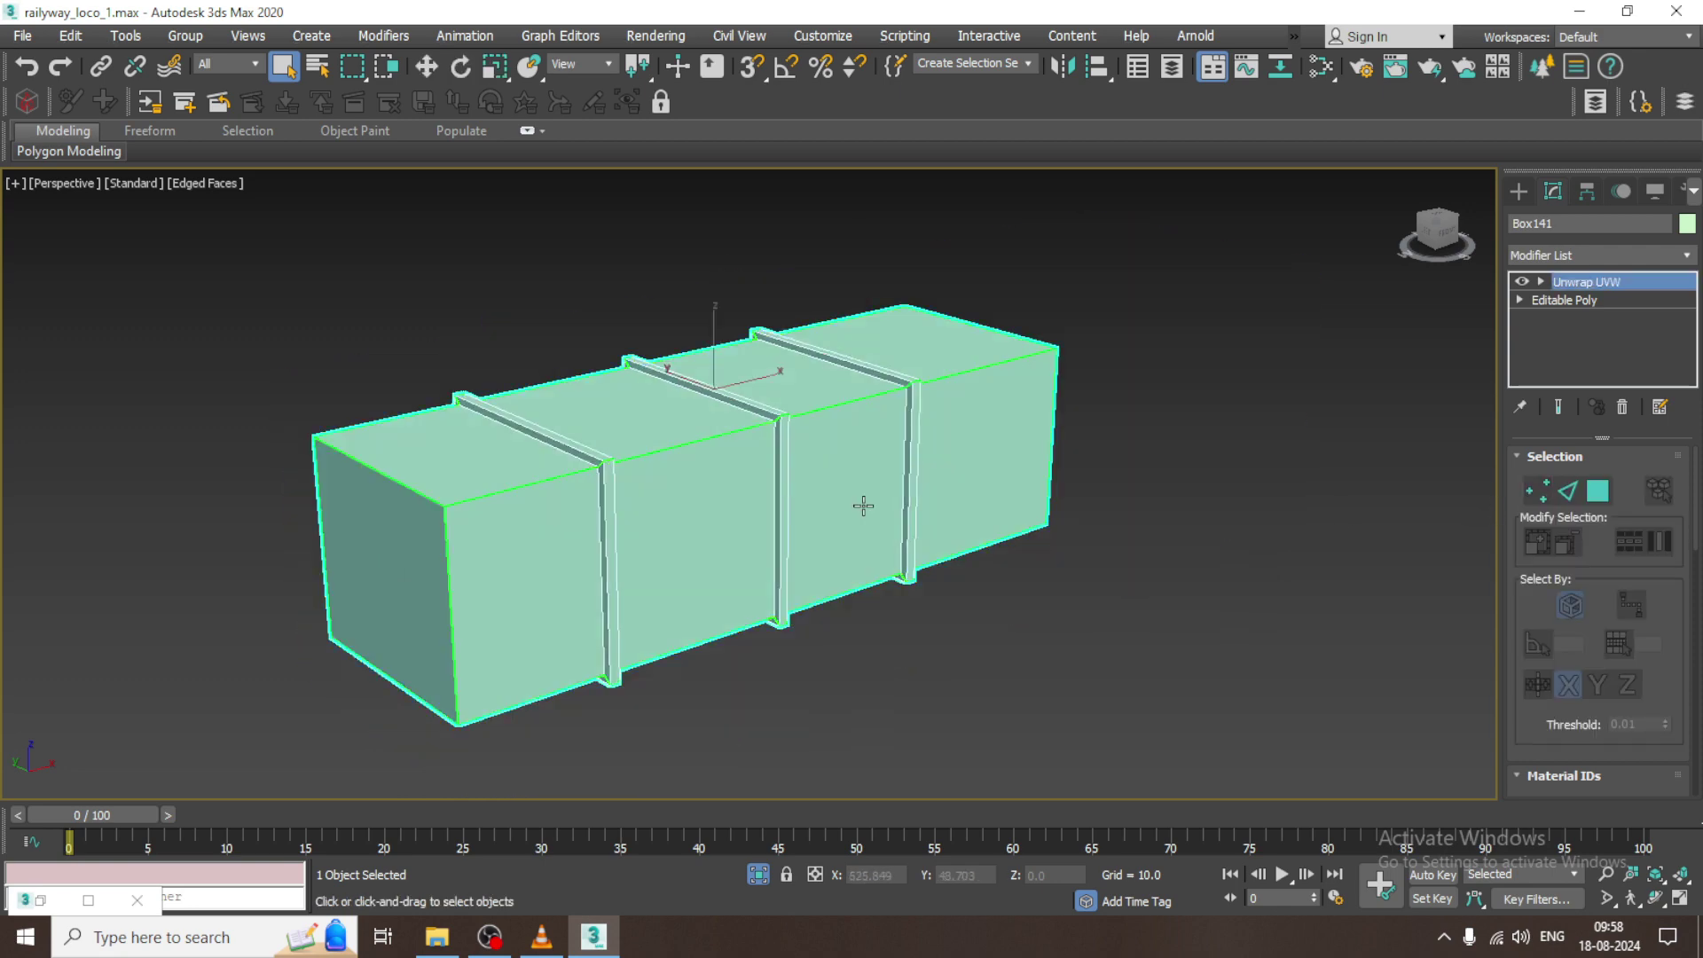
# - Planar-map one end face of the banded box and move its shell above the tile in the UV editor
pyautogui.keyDown('alt'); pyautogui.moveTo(1022, 552); pyautogui.dragTo(833, 552, button='middle'); pyautogui.keyUp('alt')
pyautogui.click(1539, 280)
pyautogui.click(1586, 335)
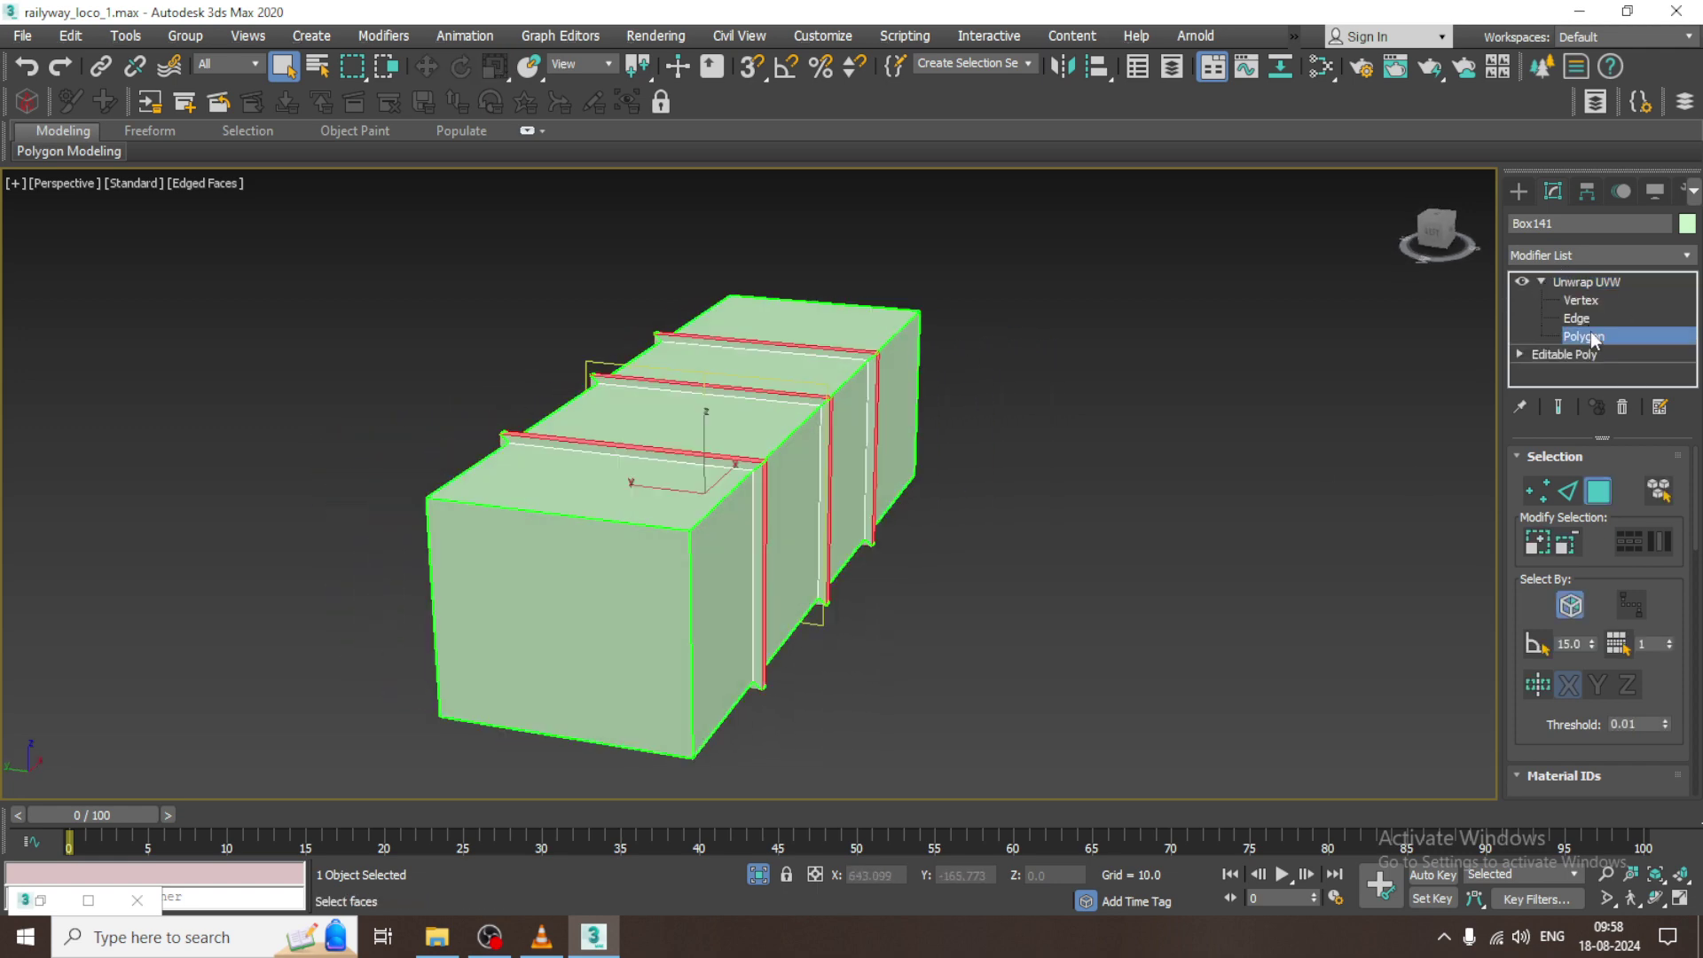
pyautogui.click(547, 604)
pyautogui.keyDown('alt'); pyautogui.moveTo(621, 604); pyautogui.dragTo(1056, 621, button='middle'); pyautogui.keyUp('alt')
pyautogui.scroll(-5, 1512, 727)
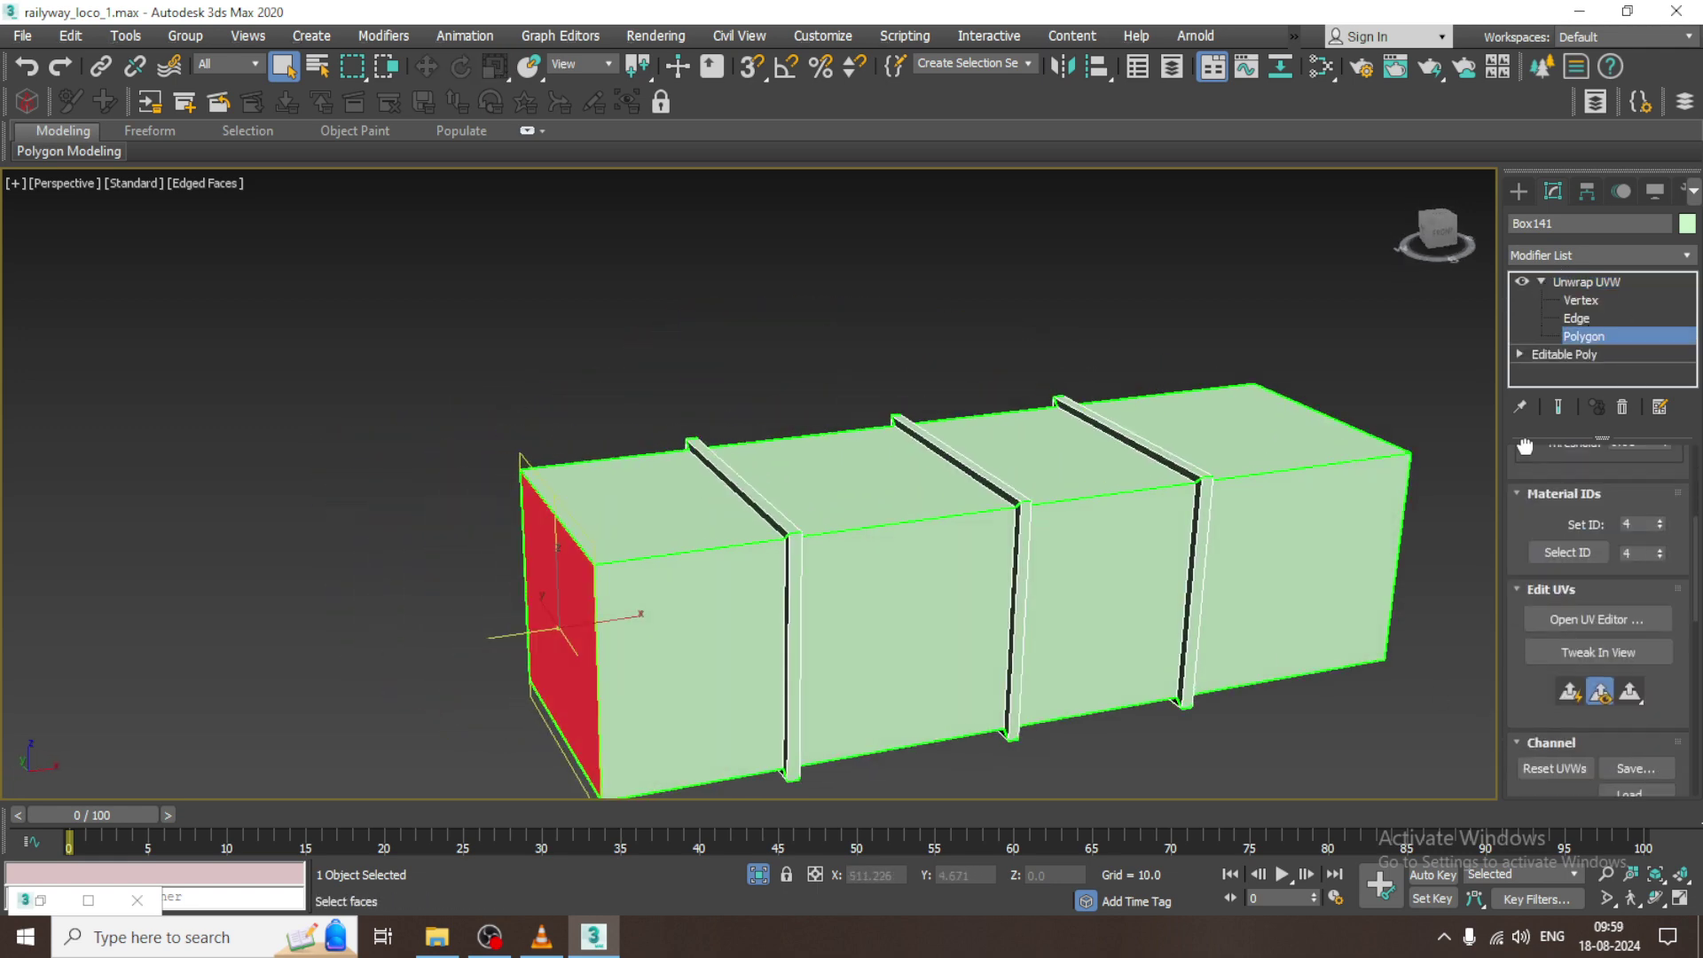
pyautogui.click(1615, 621)
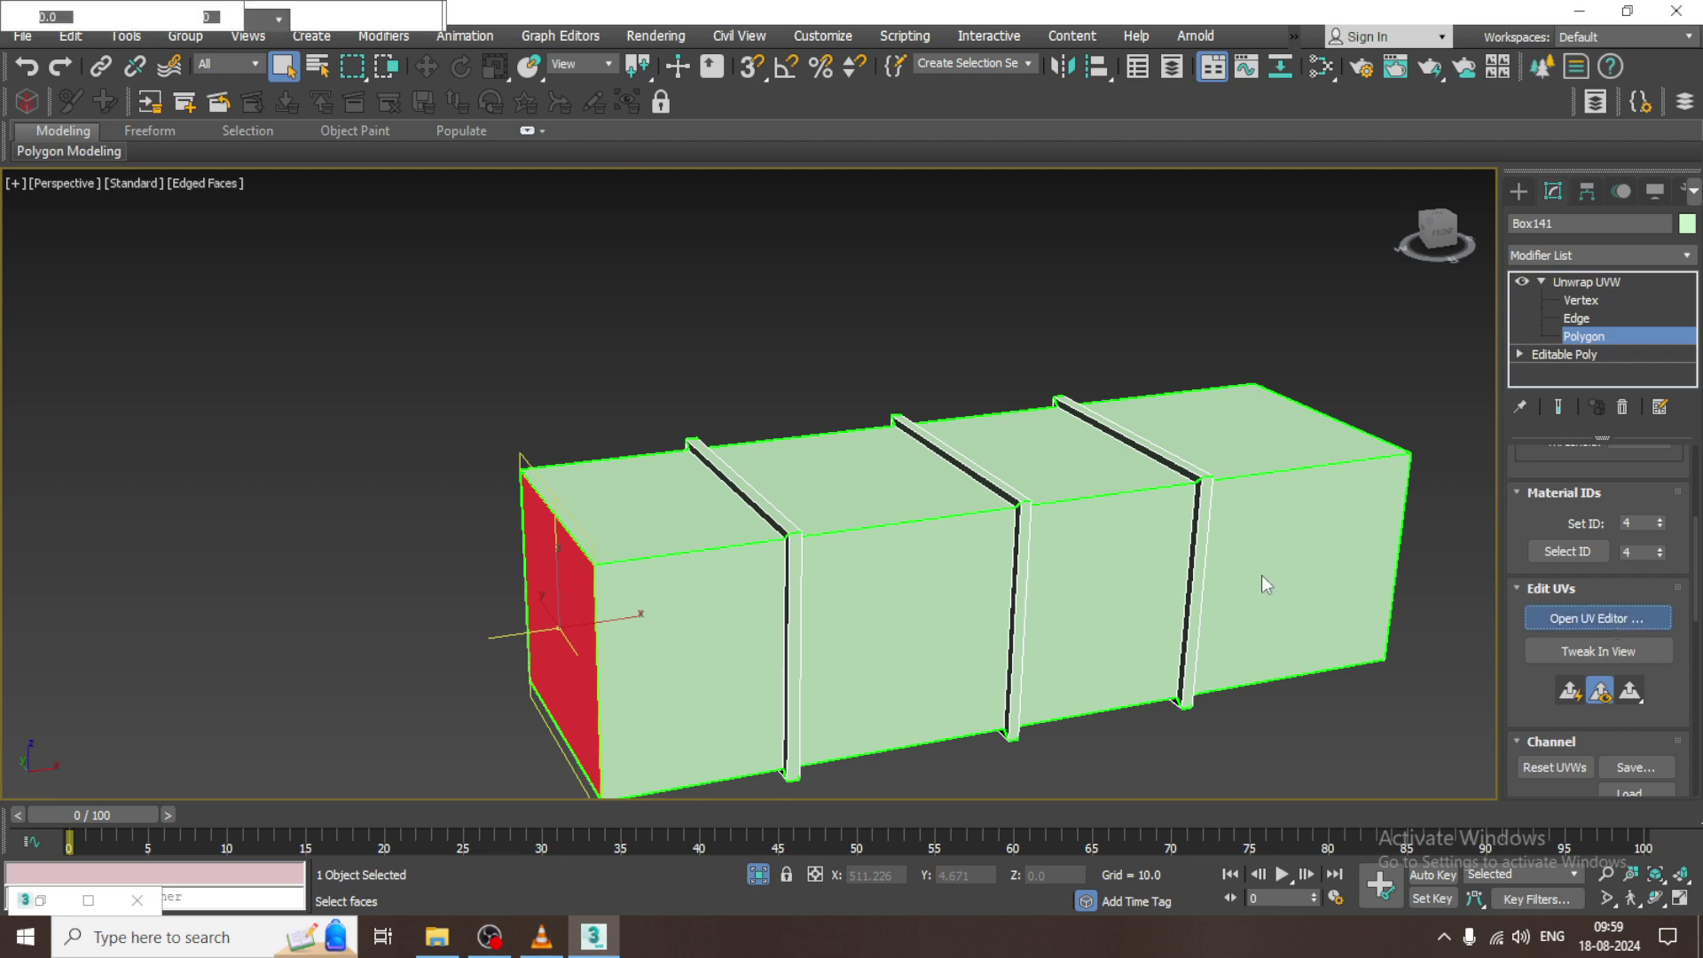
pyautogui.scroll(-3, 1261, 576)
pyautogui.keyDown('alt'); pyautogui.moveTo(1045, 582); pyautogui.dragTo(1198, 311, button='middle'); pyautogui.keyUp('alt')
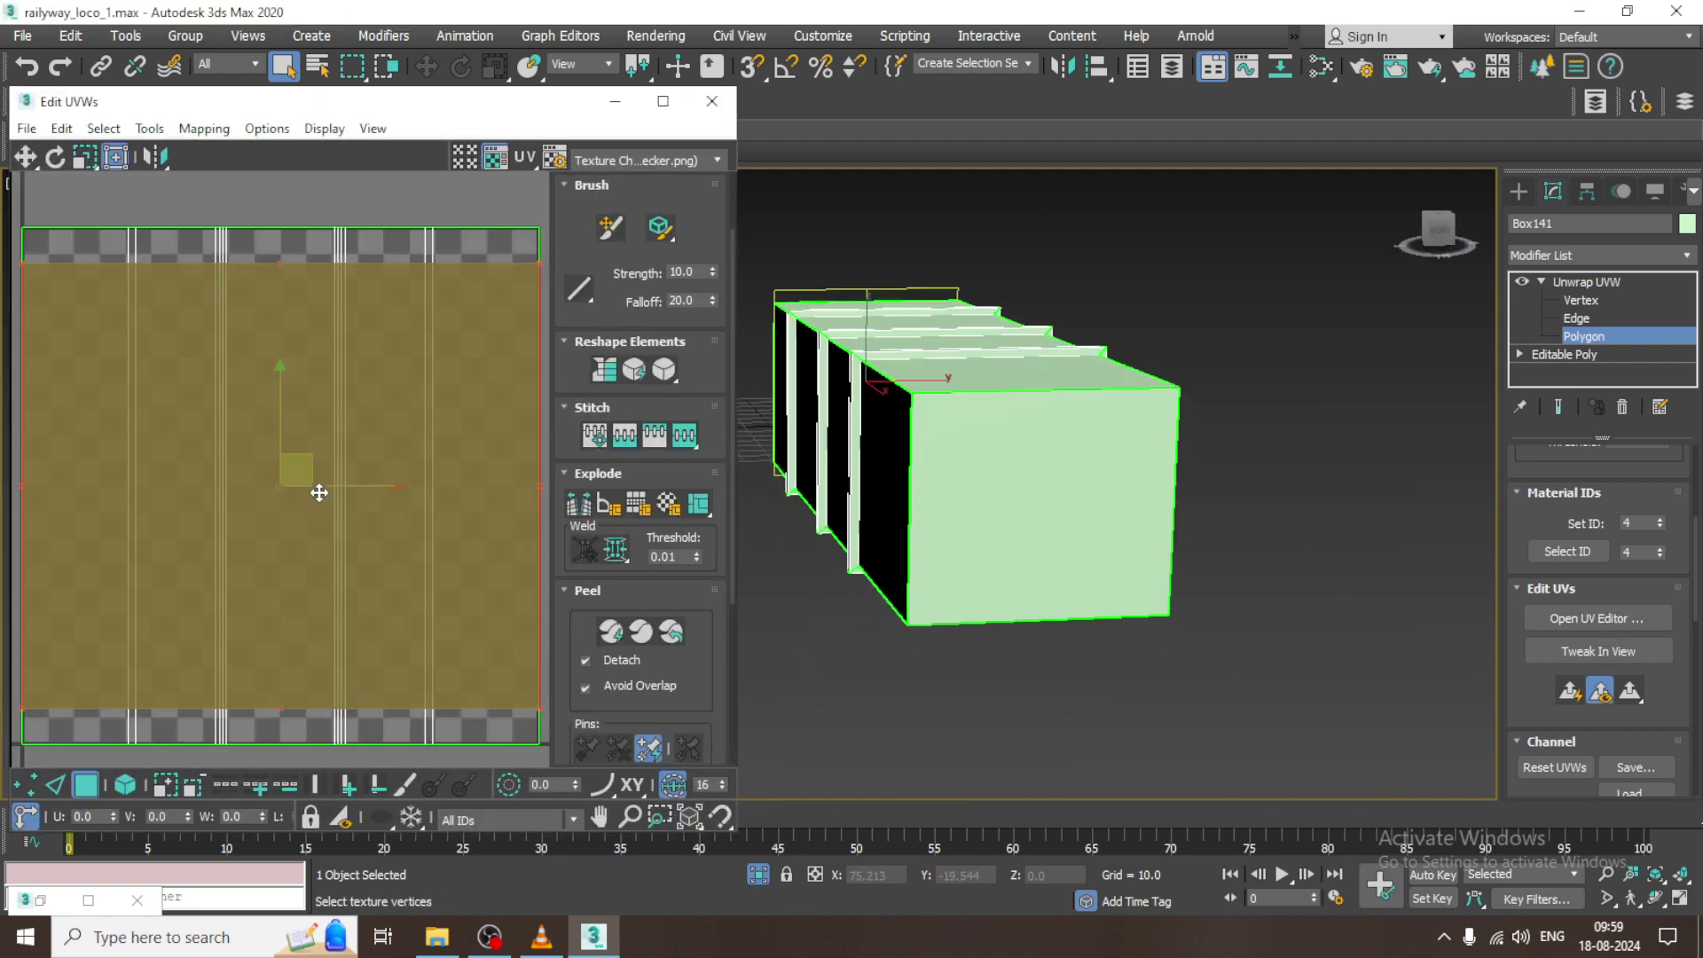
# - Planar-map the box's opposite end face and move its UV shell above the tile beside the first cap
pyautogui.click(1017, 467)
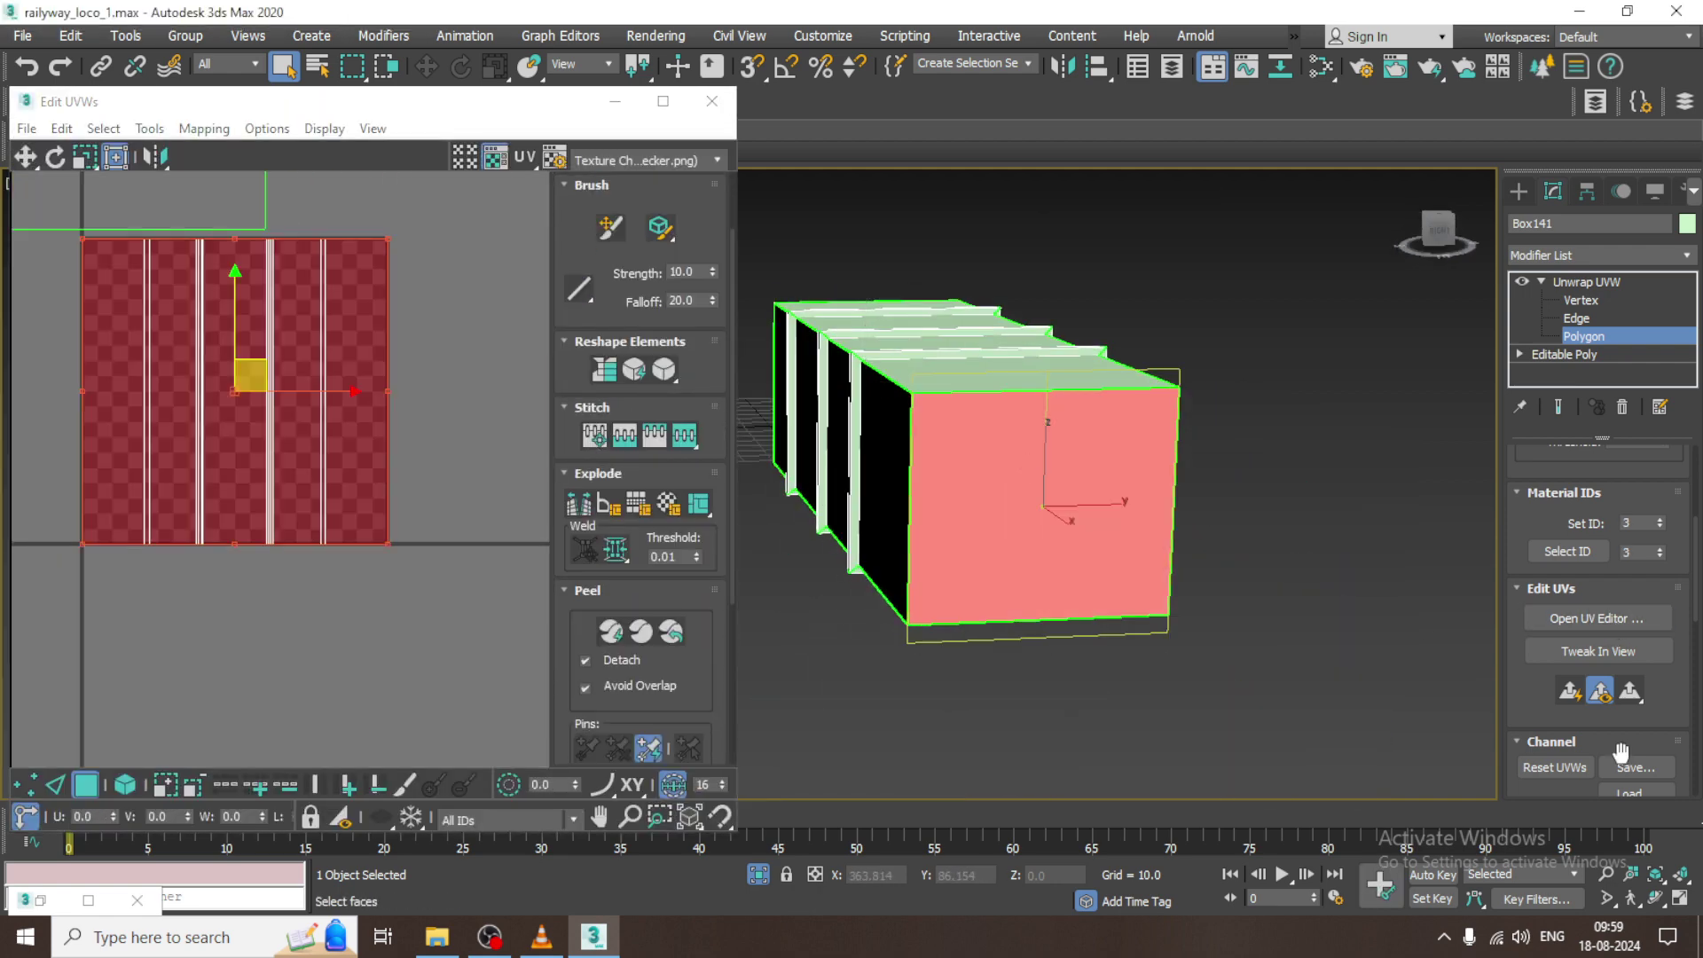
pyautogui.scroll(-3, 53, 368)
pyautogui.moveTo(159, 357); pyautogui.dragTo(339, 203)
pyautogui.moveTo(963, 232); pyautogui.dragTo(1474, 514, button='middle')
pyautogui.moveTo(1474, 514); pyautogui.dragTo(1693, 454, button='middle')
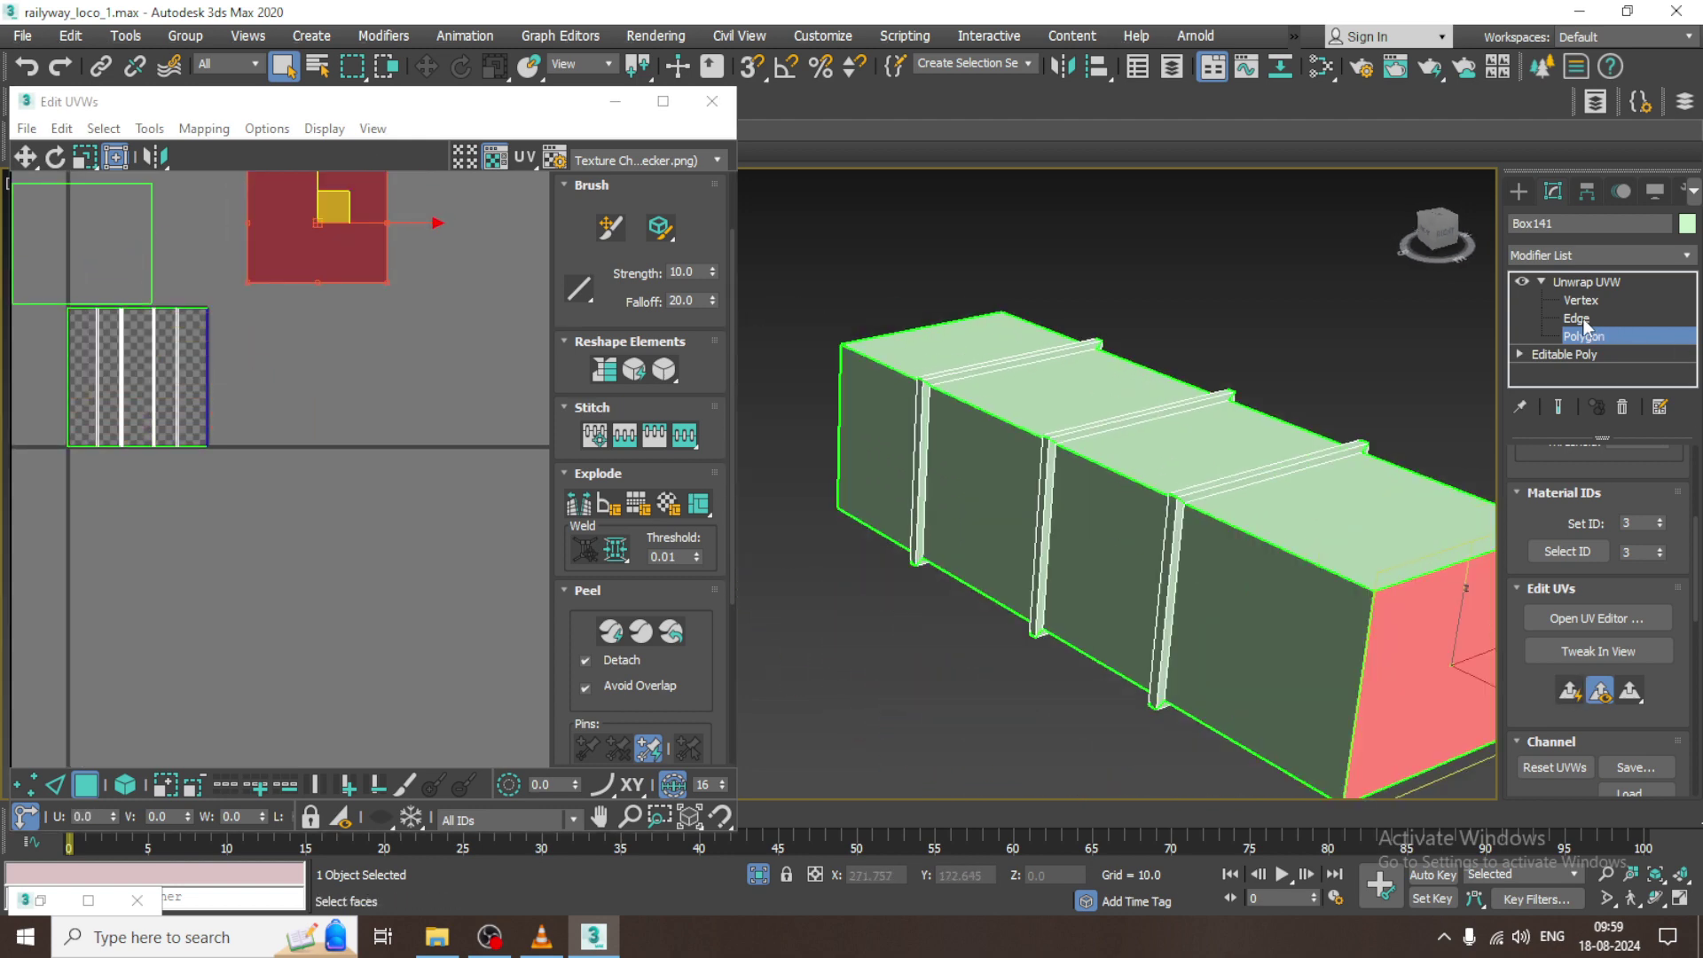
# - Break the box body's UVs along one lengthwise upper edge running between the two end faces
pyautogui.click(1582, 318)
pyautogui.doubleClick(1286, 550)
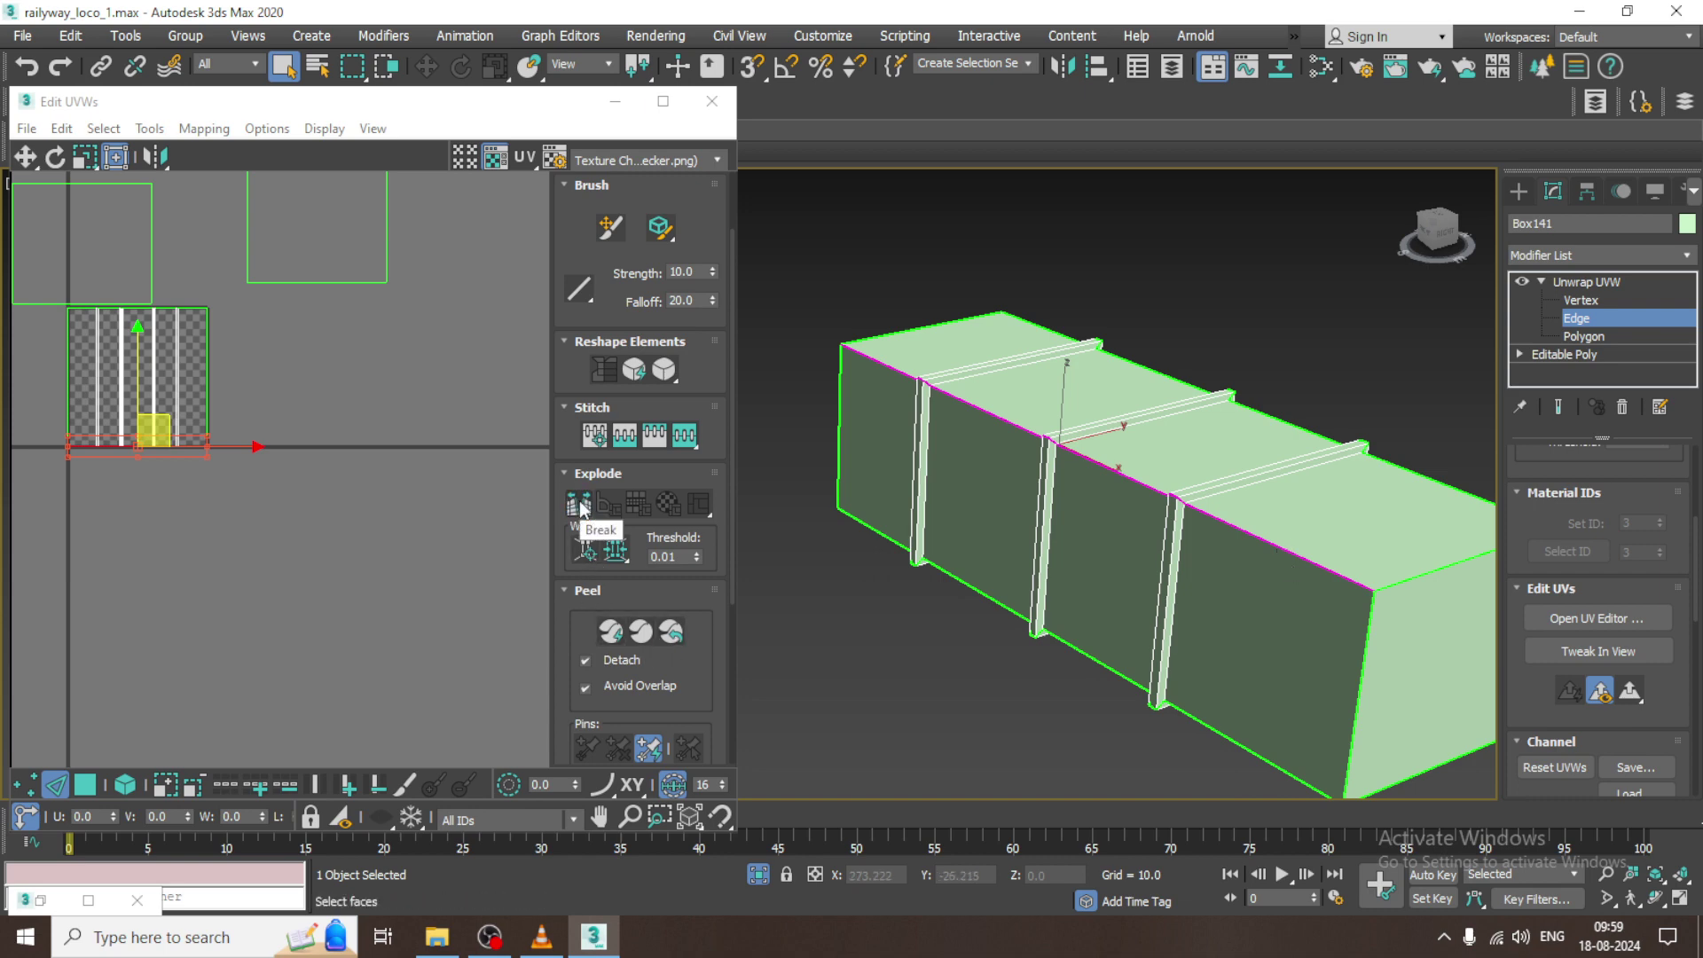
pyautogui.click(1583, 336)
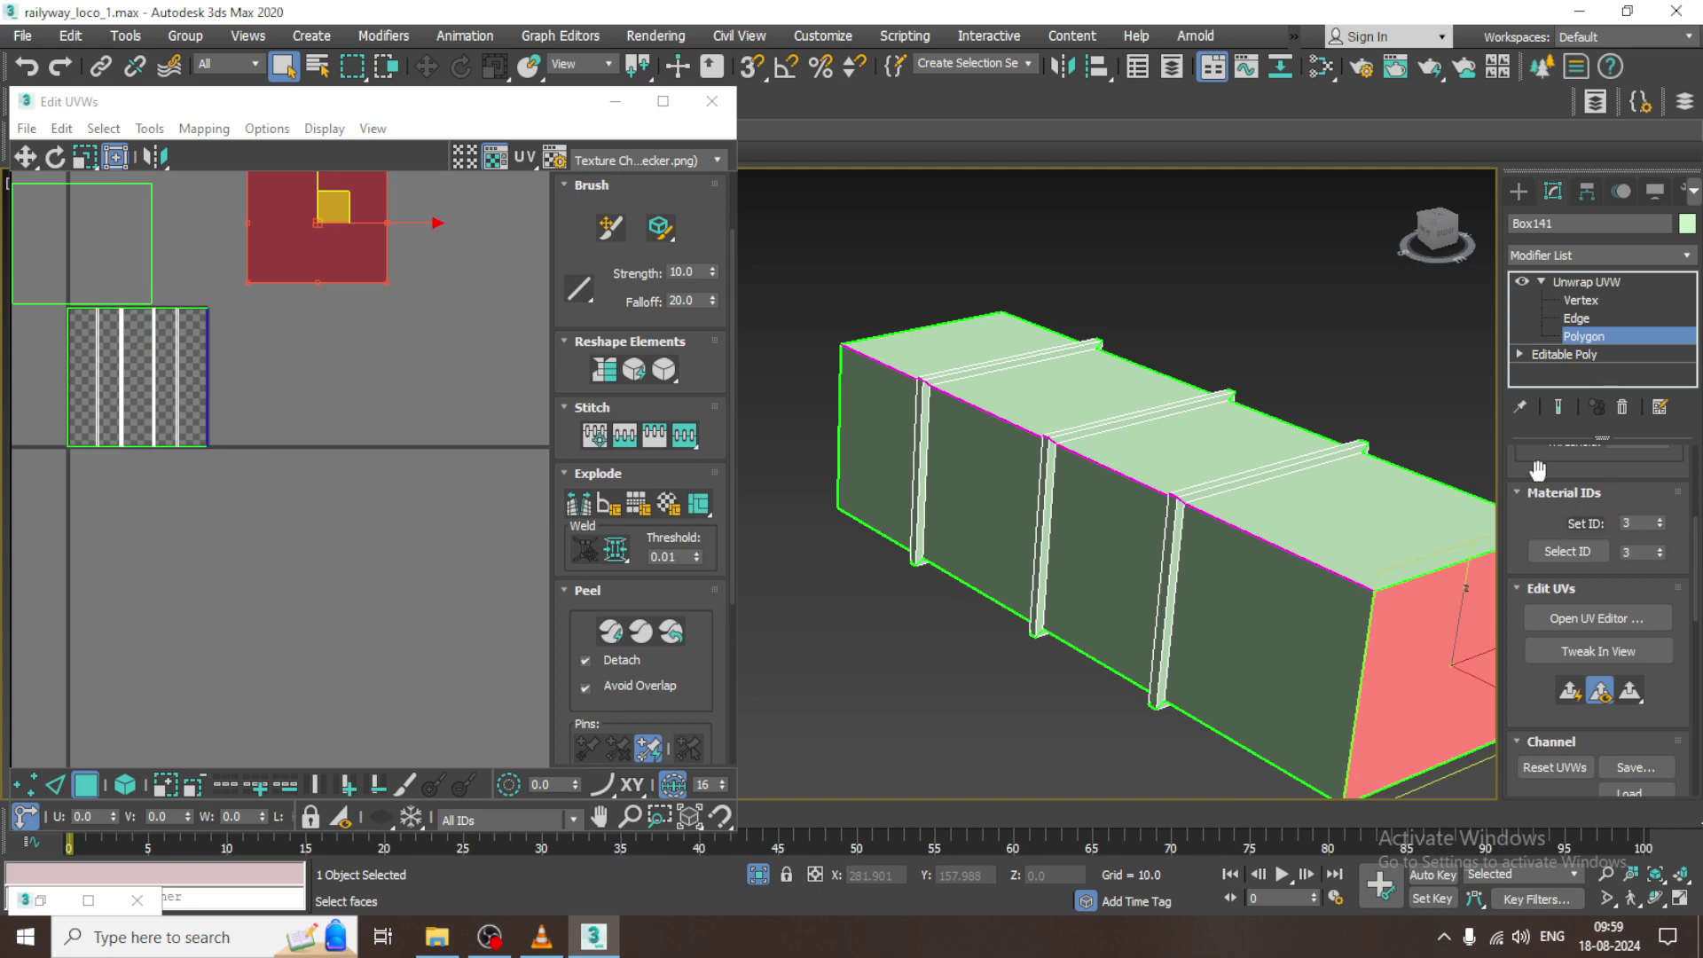
# - Turn off element-based UV selection and move the first end cap's shell farther above the UV tile
pyautogui.scroll(3, 1535, 463)
pyautogui.click(1571, 601)
pyautogui.moveTo(165, 410); pyautogui.dragTo(291, 508, button='middle')
pyautogui.click(189, 375)
pyautogui.moveTo(189, 375); pyautogui.dragTo(204, 290)
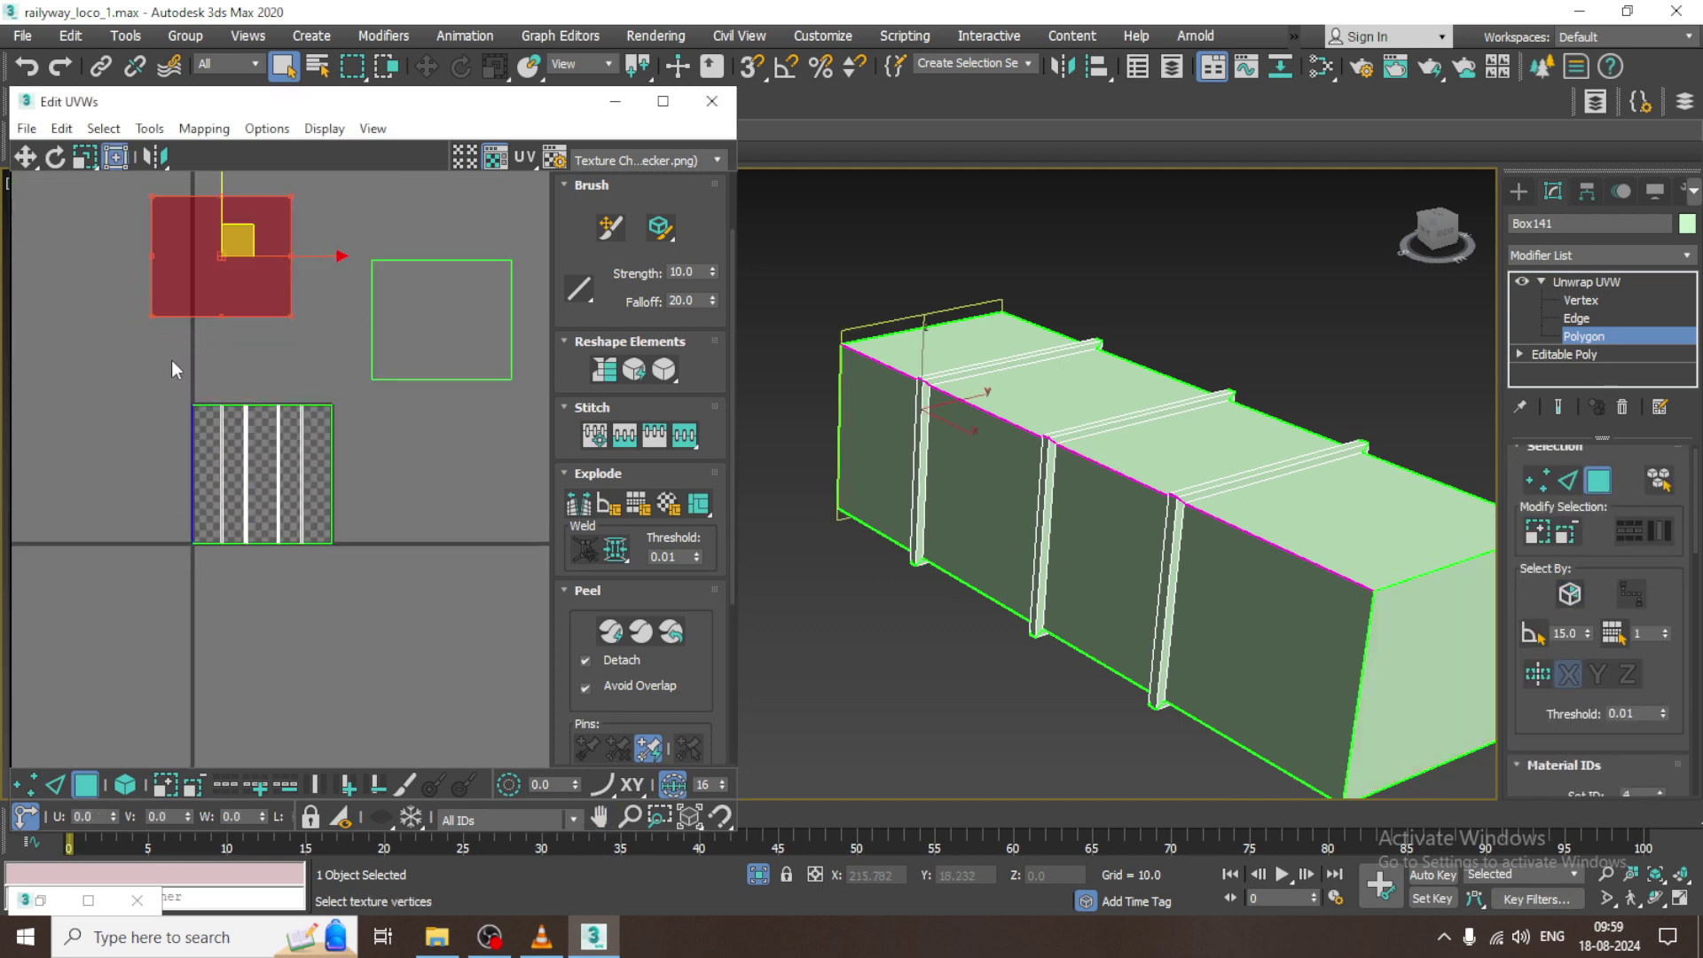
# - Select the box body's UV shell without the end caps and apply Unfold Mapping to it
pyautogui.moveTo(360, 583); pyautogui.dragTo(358, 581)
pyautogui.click(203, 129)
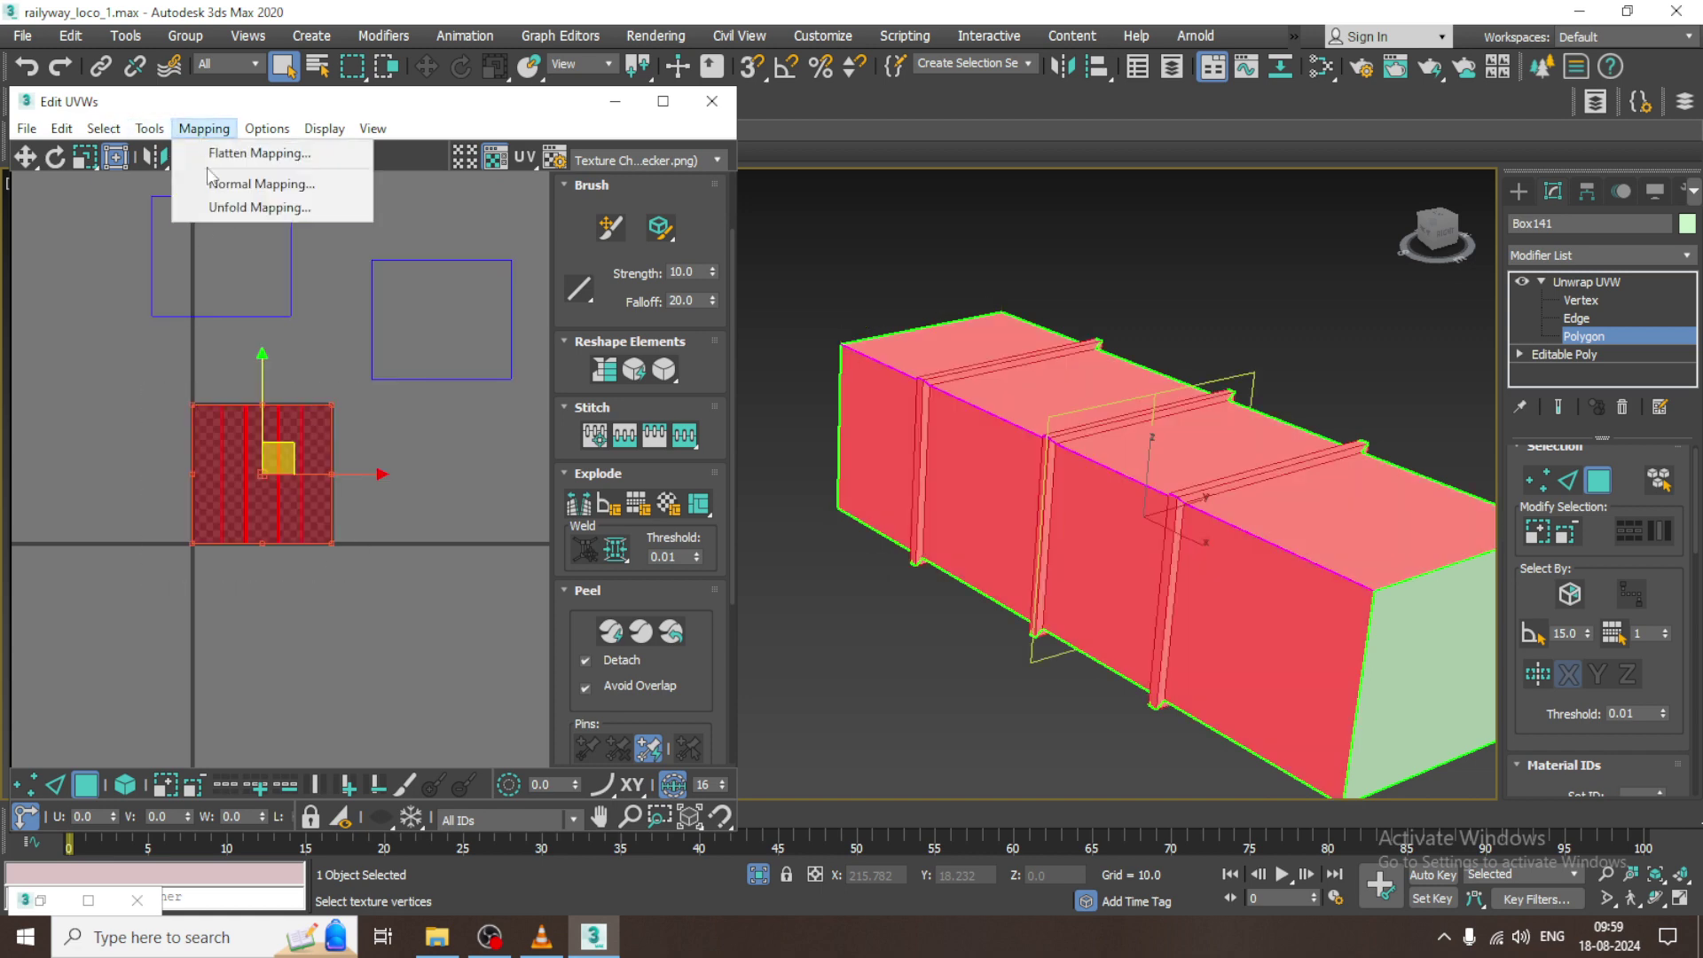
pyautogui.click(225, 210)
pyautogui.click(296, 81)
pyautogui.scroll(4, 291, 399)
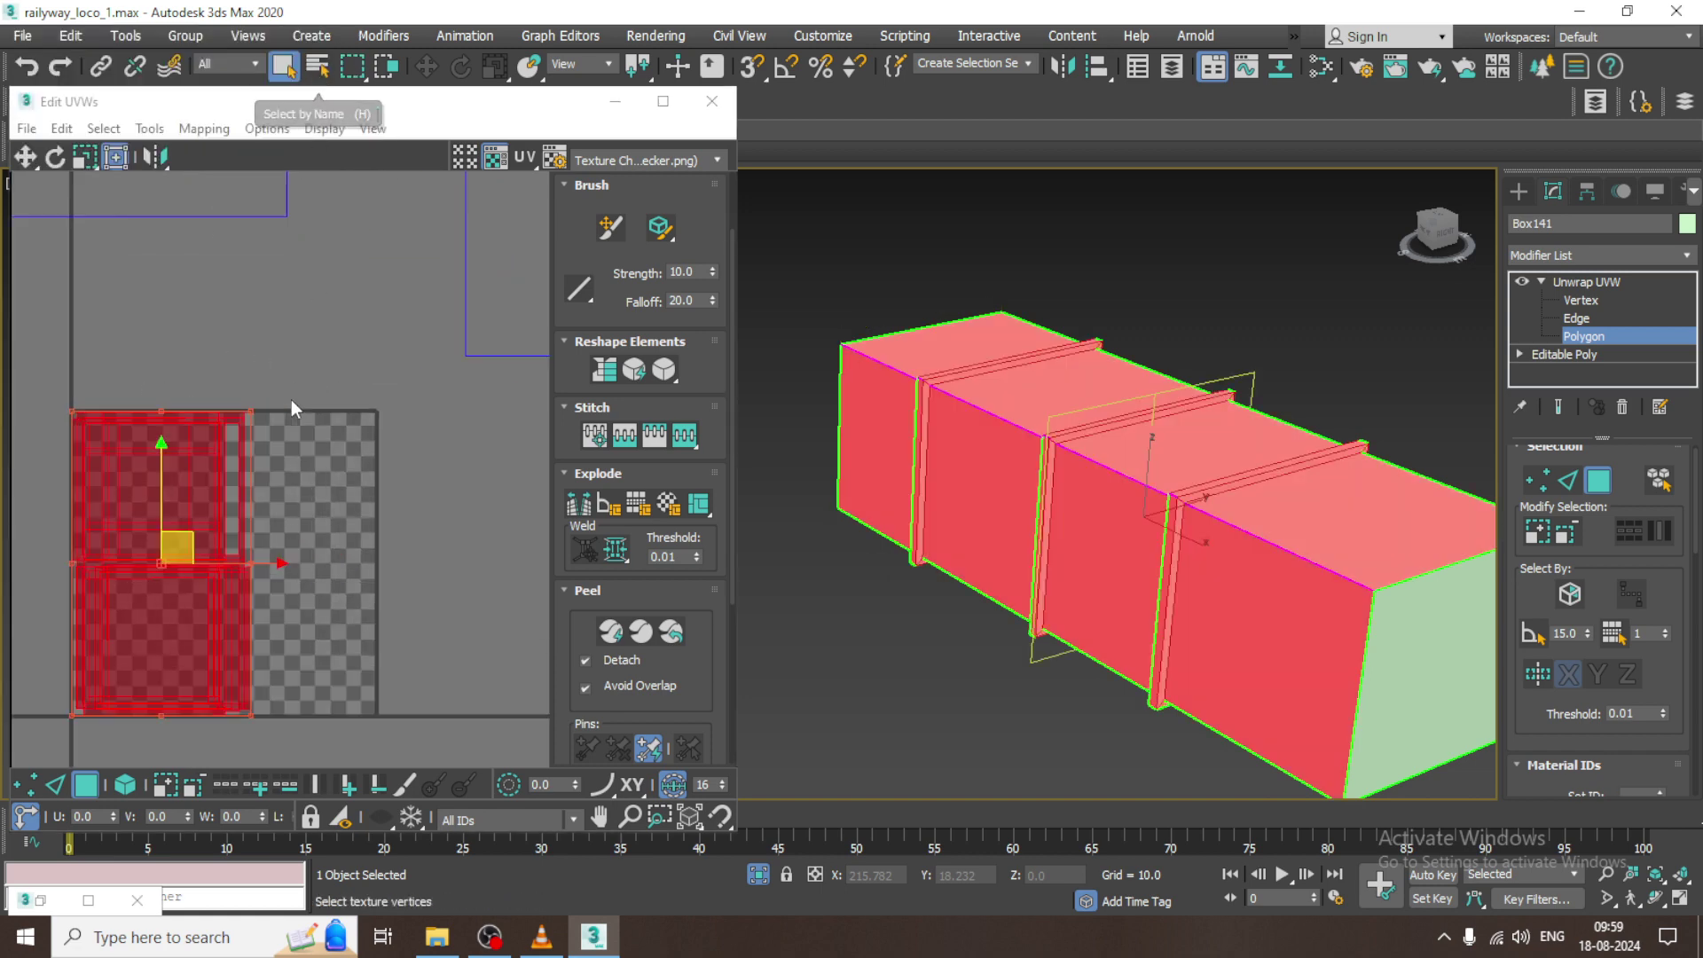
pyautogui.moveTo(283, 429); pyautogui.dragTo(314, 498)
pyautogui.scroll(2, 460, 418)
pyautogui.click(472, 408)
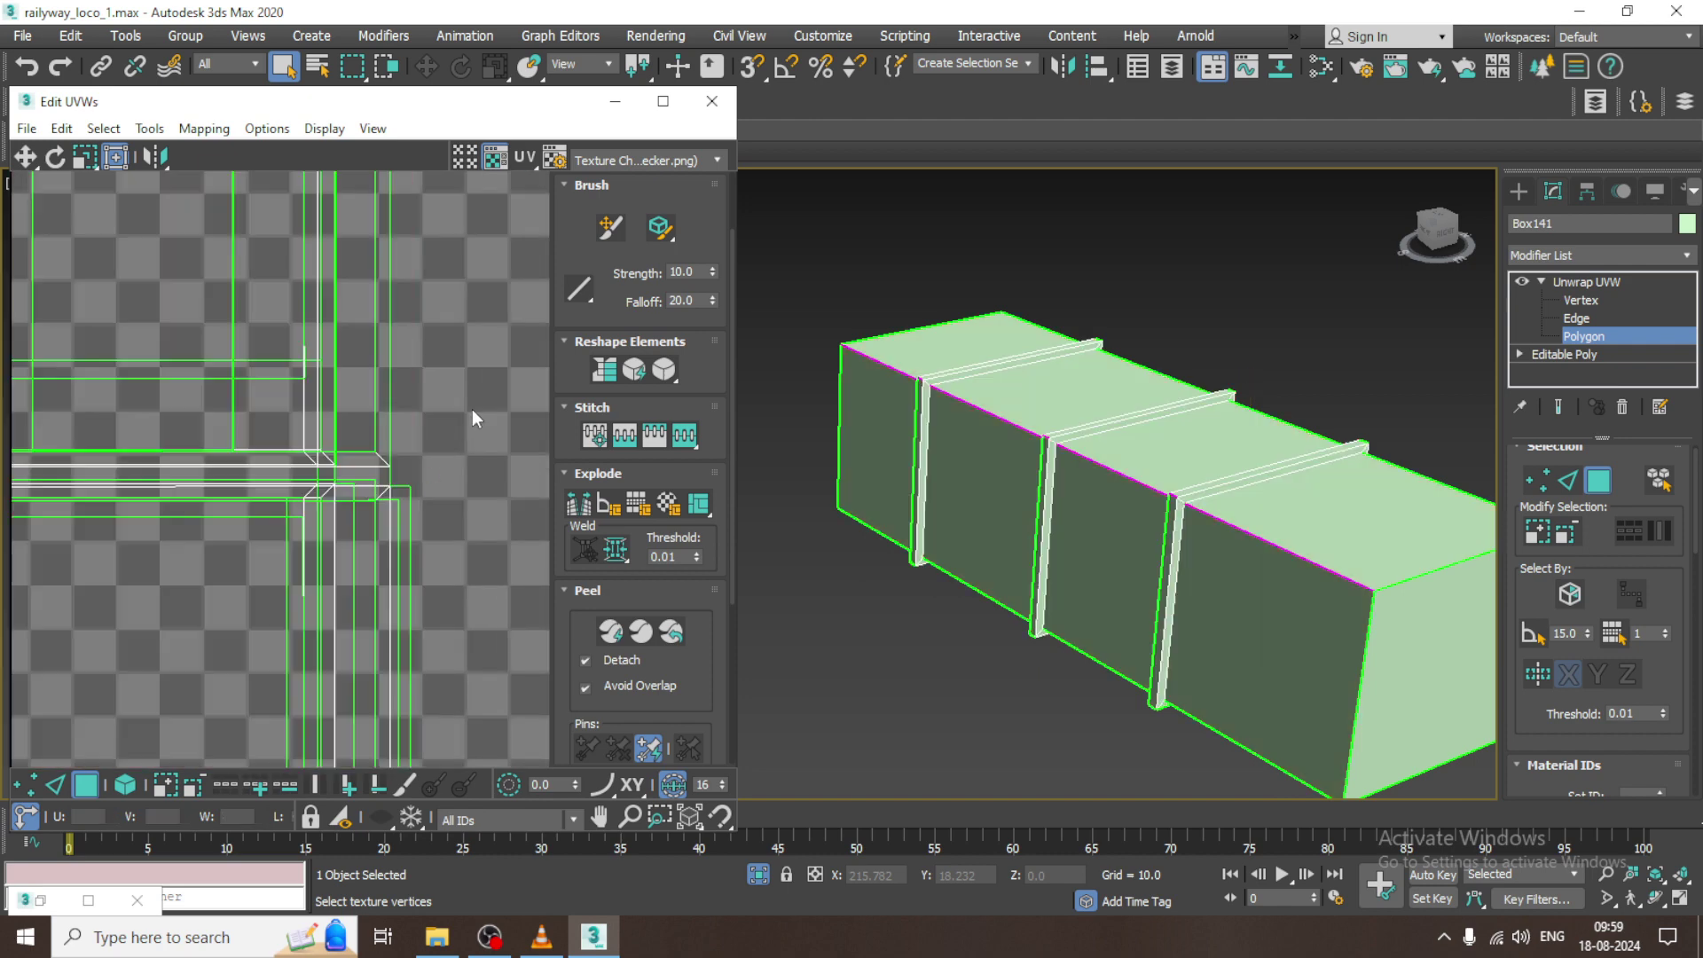
pyautogui.scroll(-3, 397, 465)
pyautogui.click(243, 589)
pyautogui.moveTo(243, 589); pyautogui.dragTo(390, 711)
pyautogui.hotkey('ctrl', 'z')
pyautogui.hotkey('ctrl', 'z')
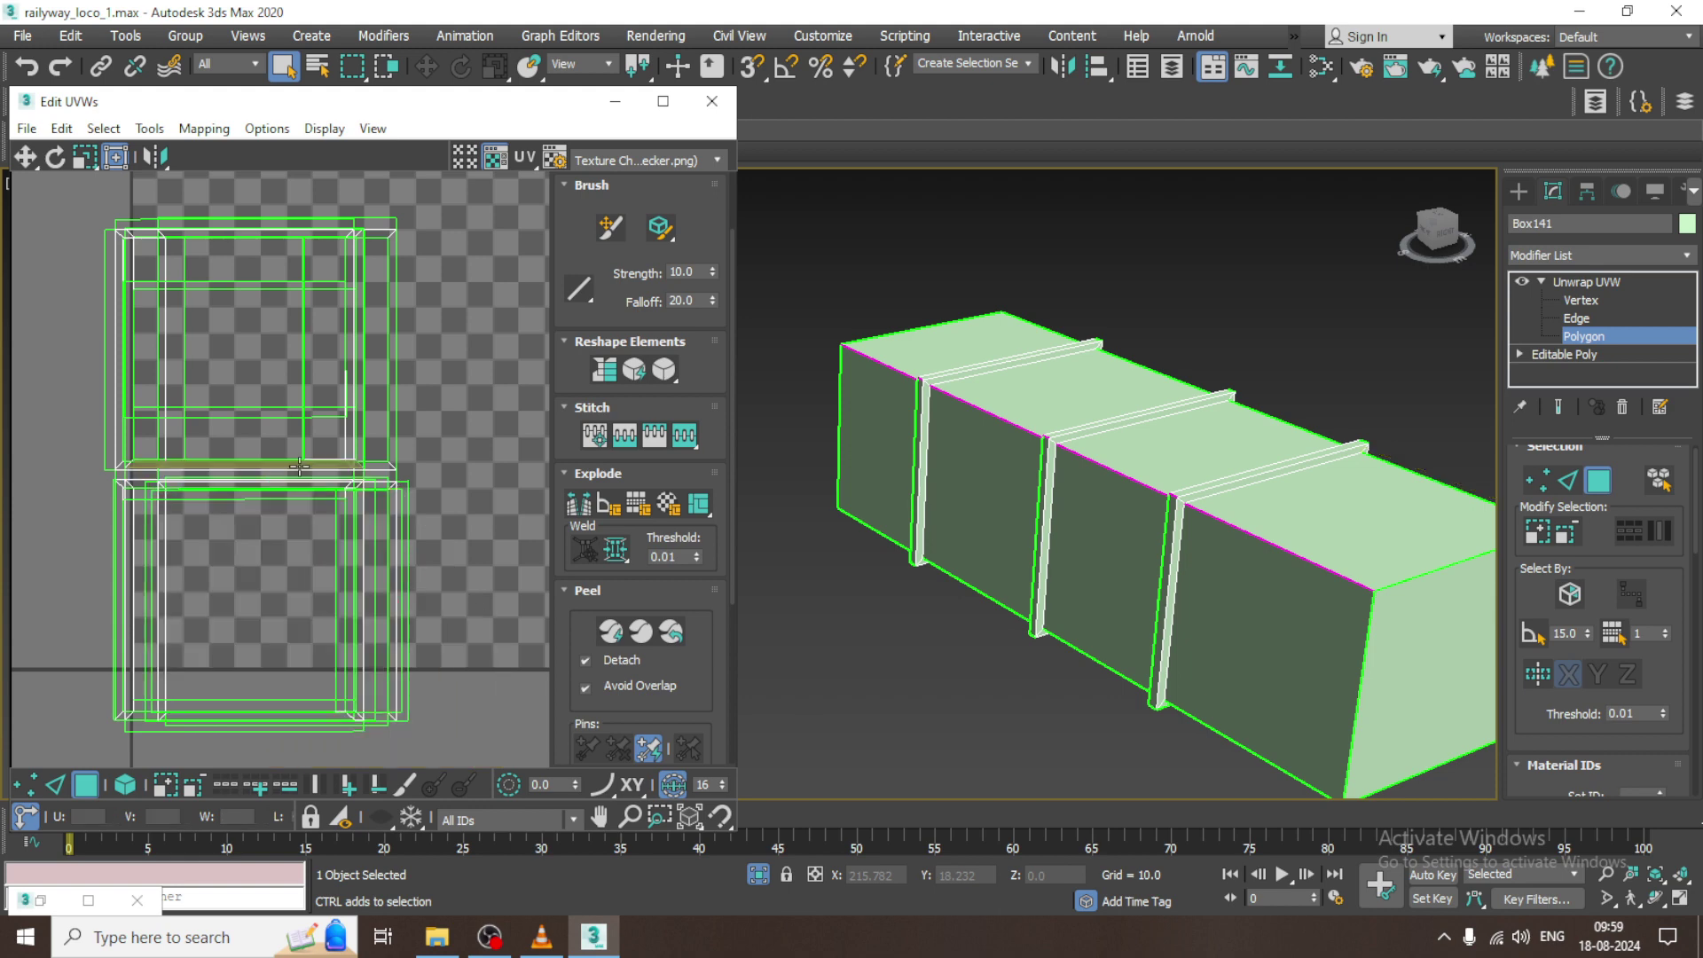
# - Select all of the box body's unfolded UV polygons, without the end caps, and peel them
pyautogui.scroll(-2, 1159, 534)
pyautogui.keyDown('alt'); pyautogui.moveTo(1159, 533); pyautogui.dragTo(1281, 506, button='middle'); pyautogui.keyUp('alt')
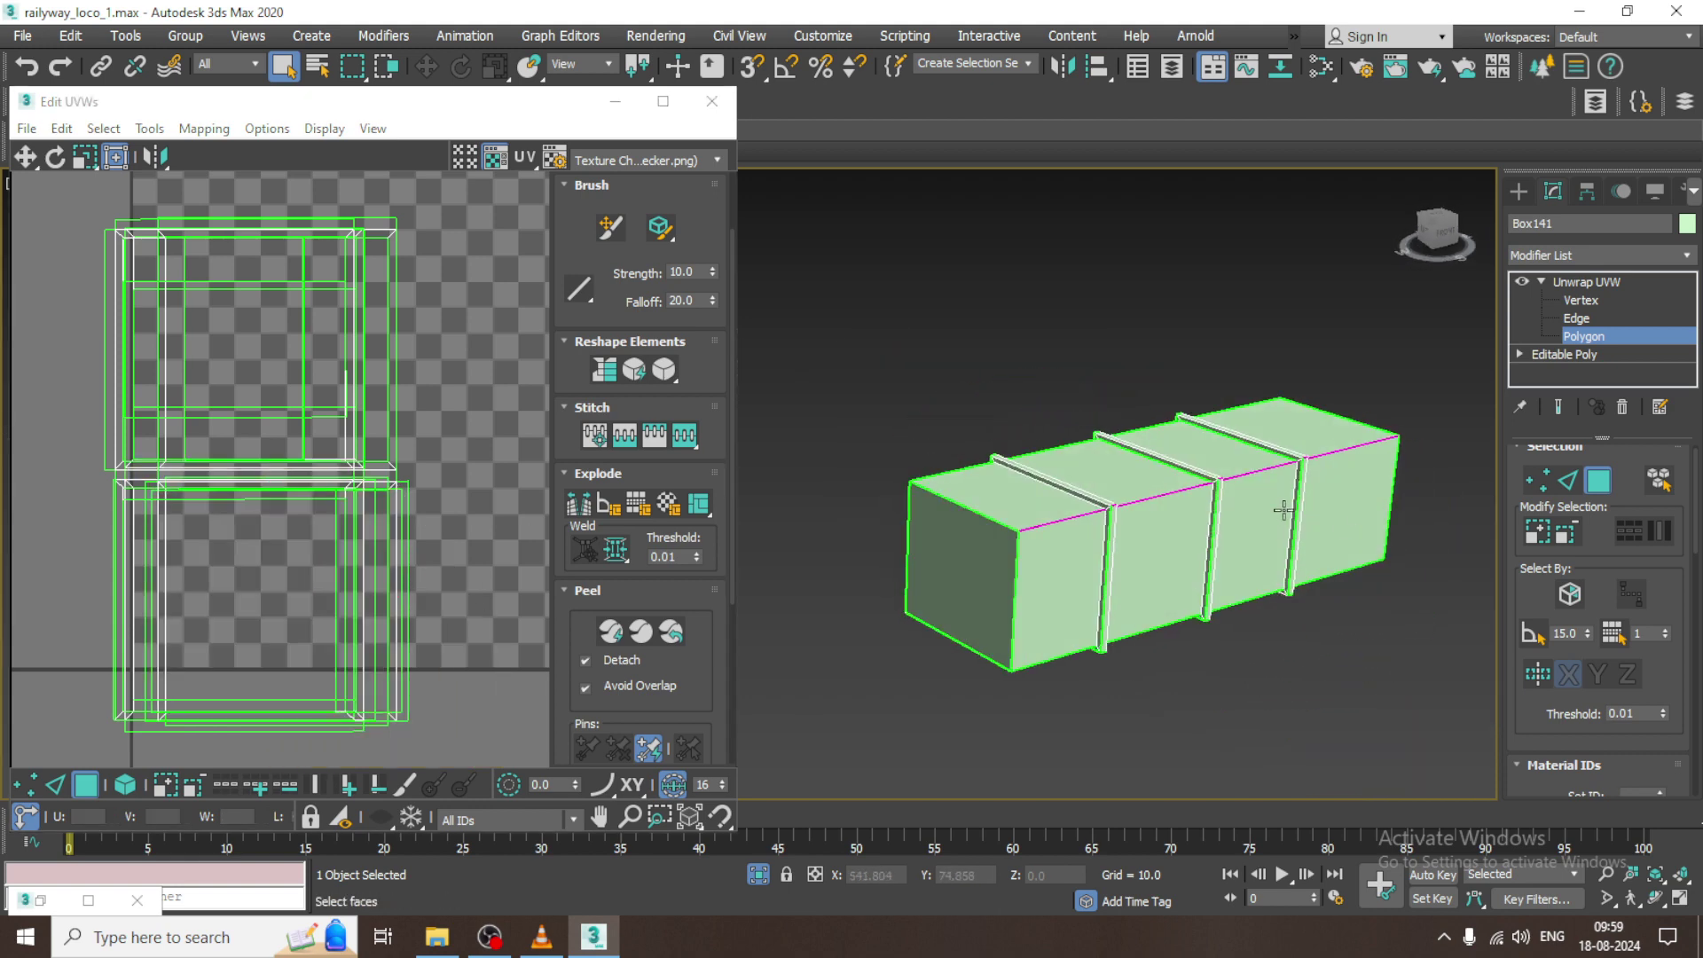
pyautogui.scroll(-2, 412, 490)
pyautogui.click(327, 434)
pyautogui.moveTo(156, 296); pyautogui.dragTo(620, 748)
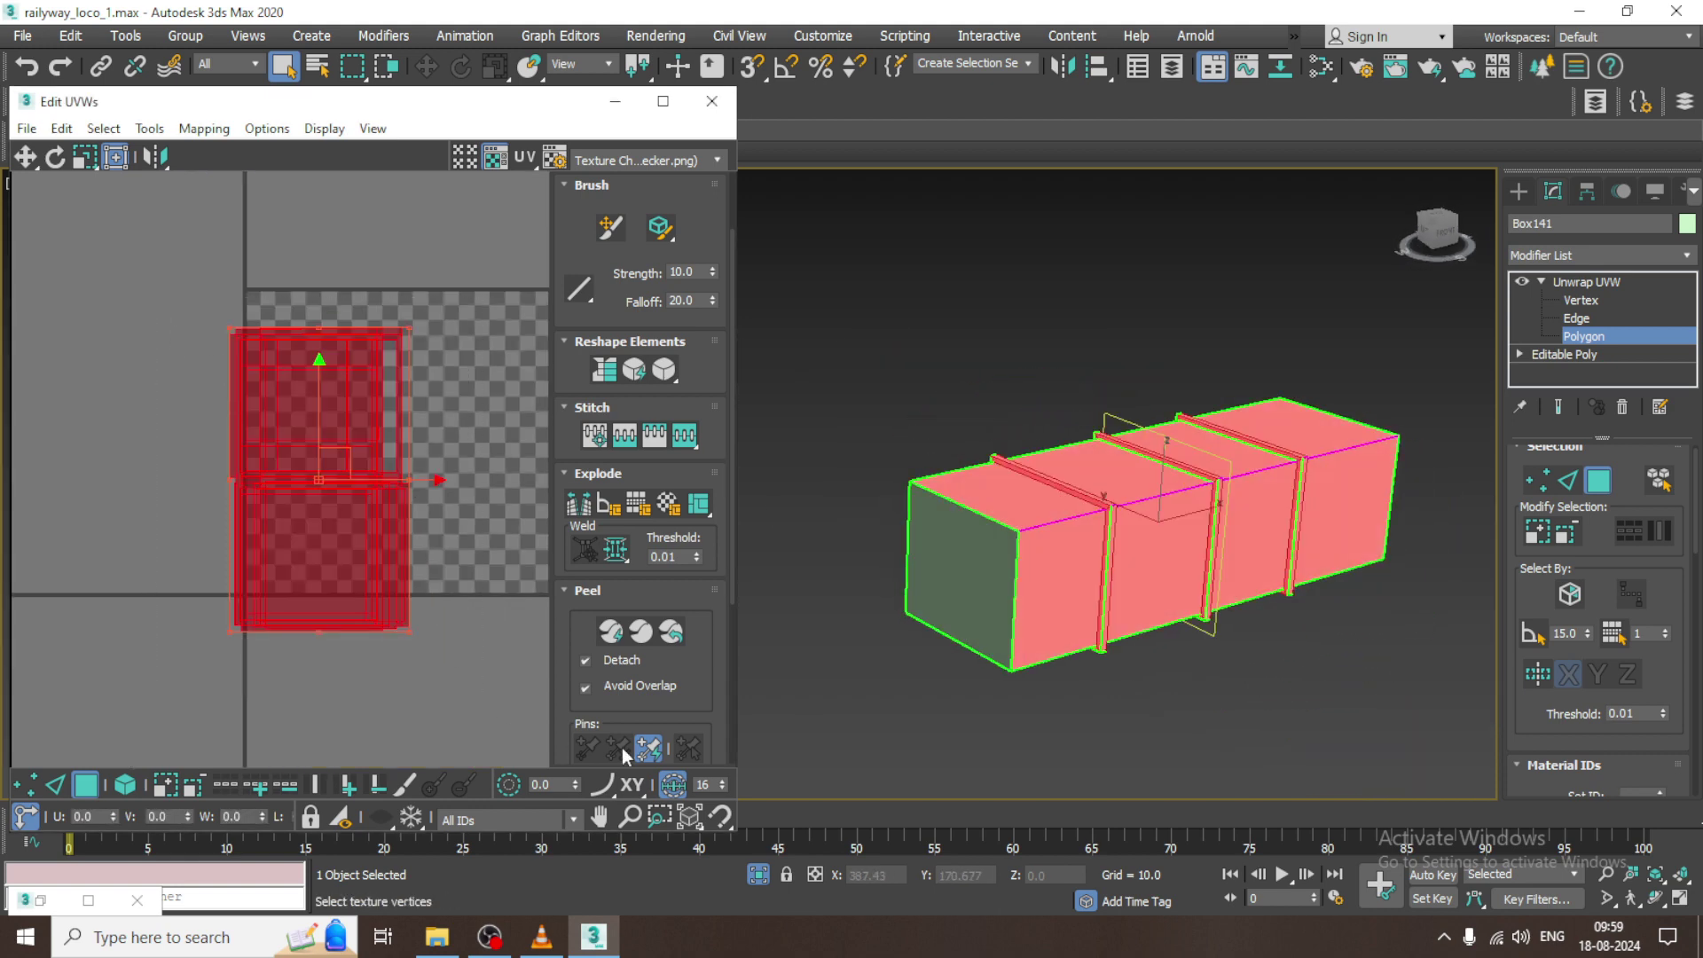
pyautogui.click(614, 642)
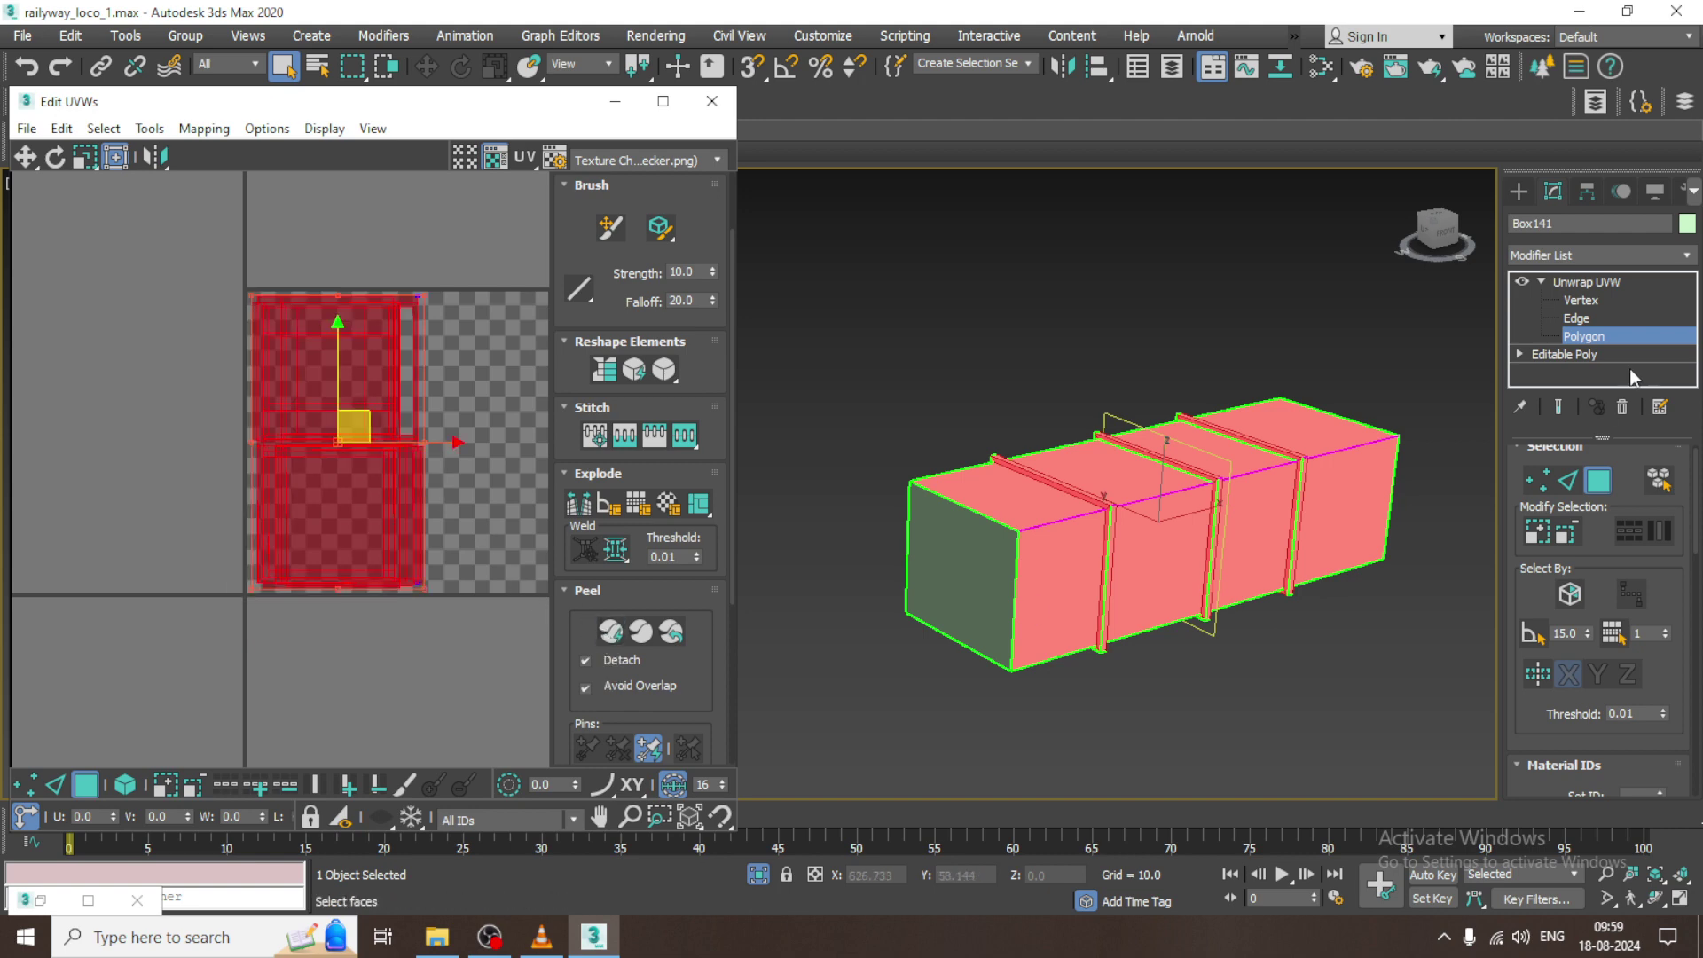
# - Recheck the seam edges along the box's length and peel the body's polygons once more
pyautogui.click(1584, 318)
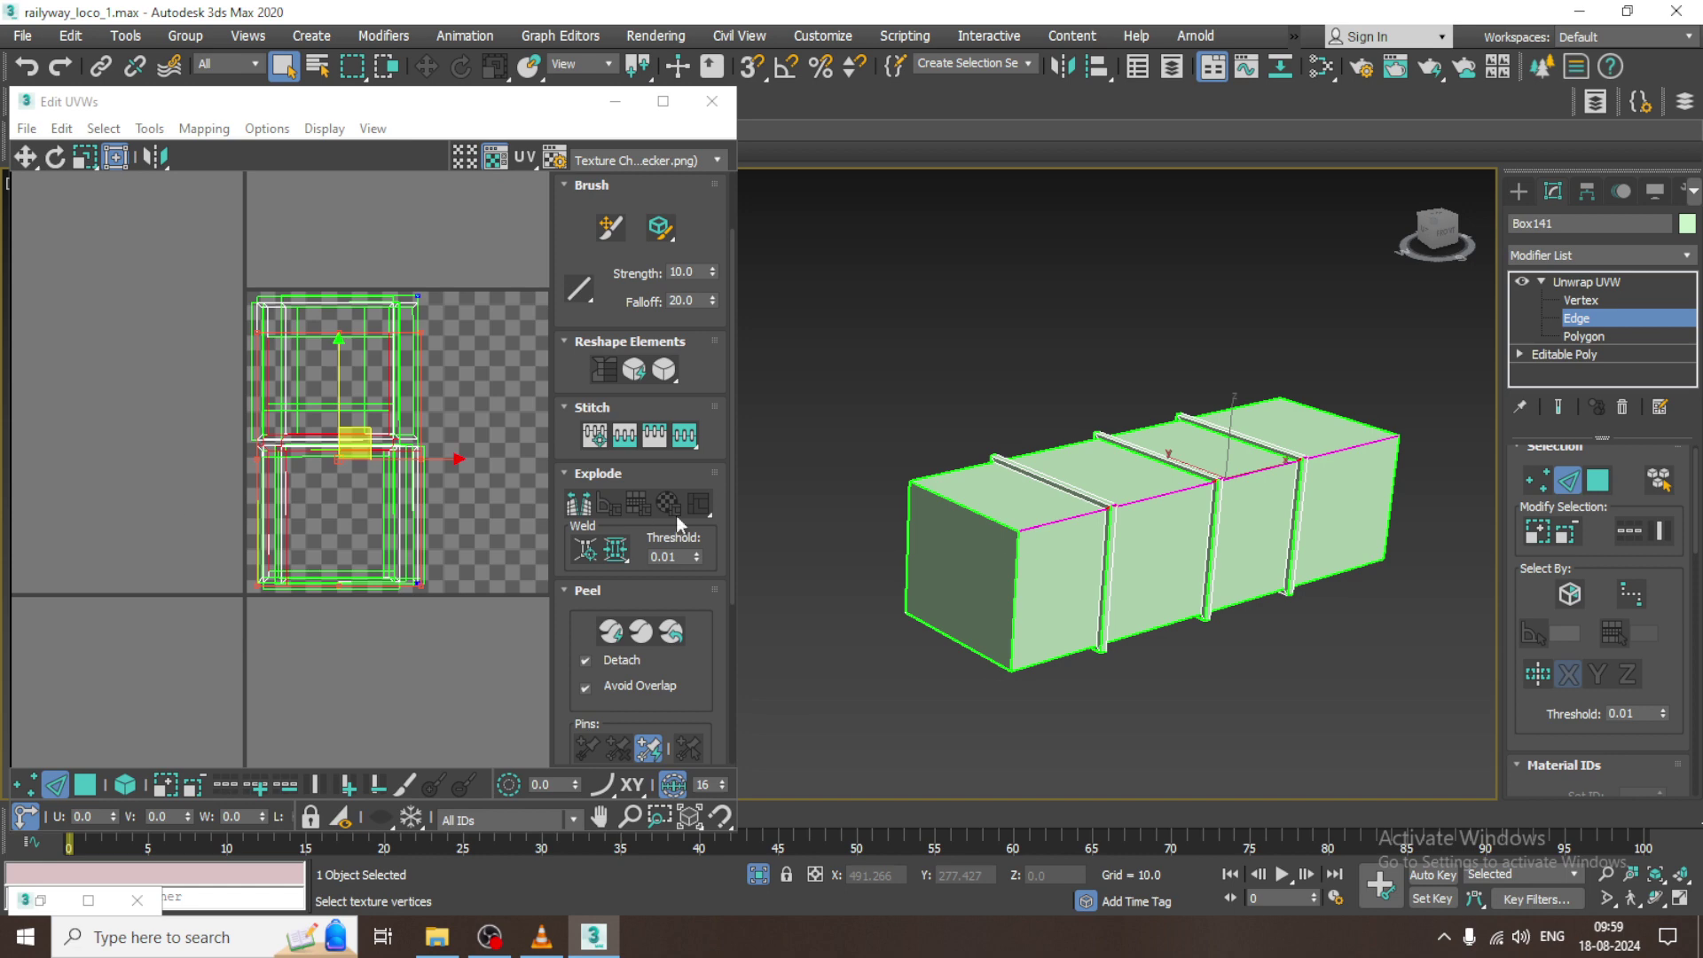
pyautogui.click(1583, 336)
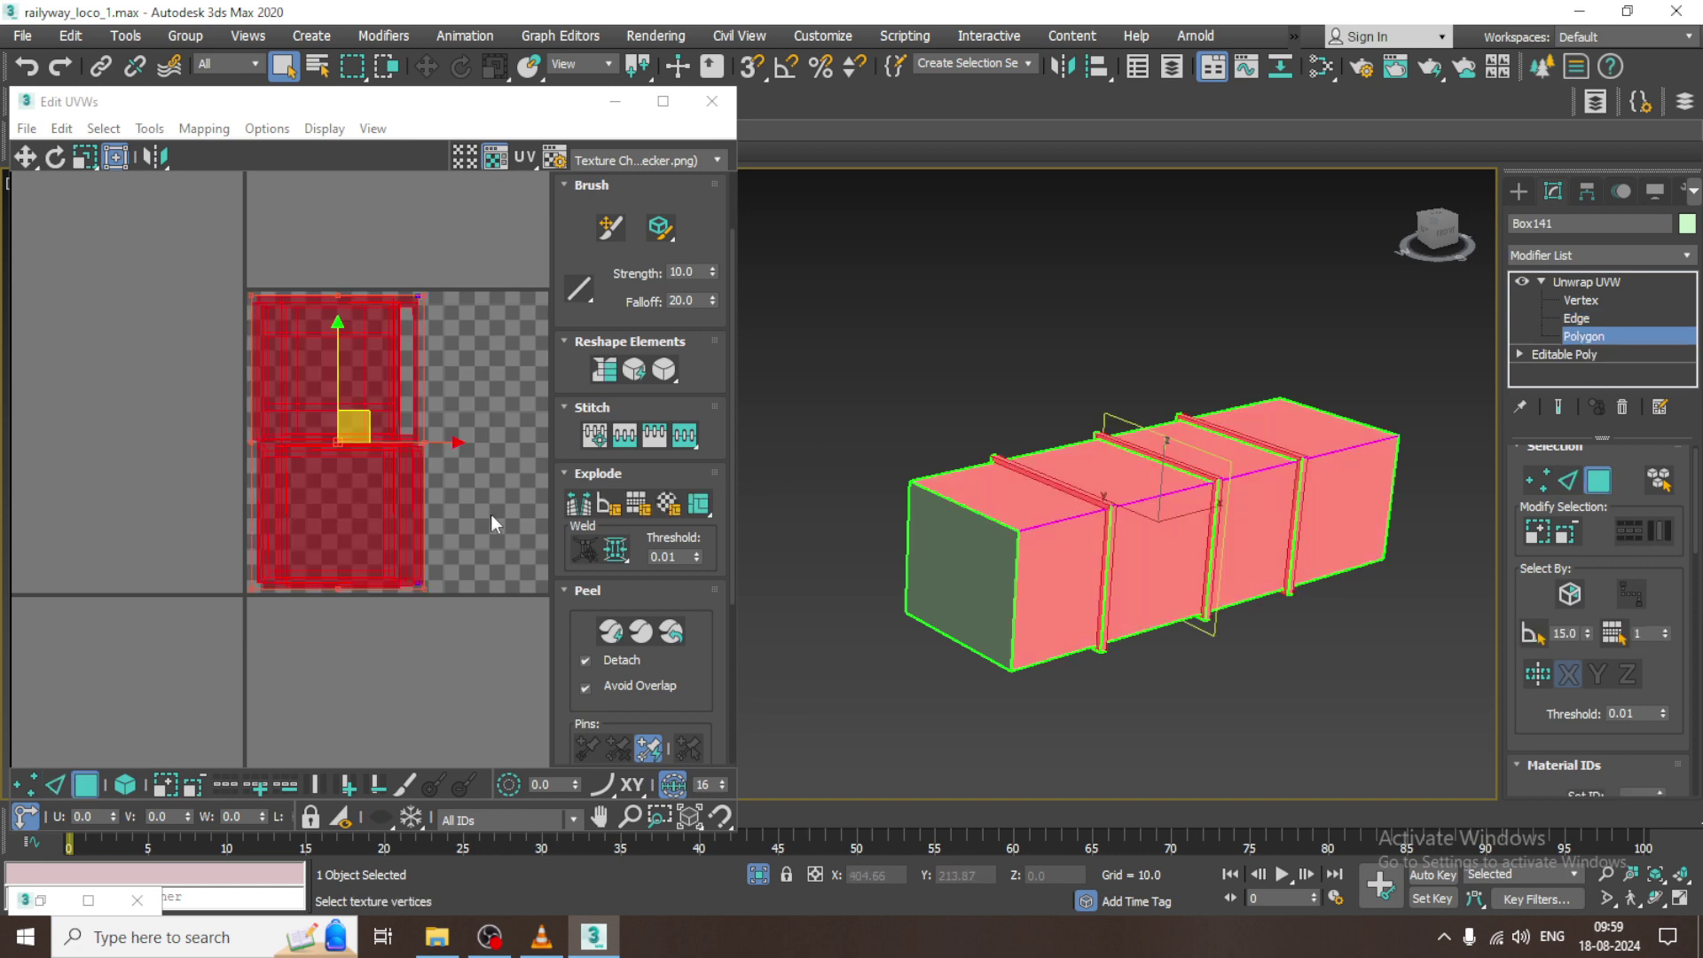
pyautogui.click(614, 633)
# - Select all of the banded box's UV shells, including both end caps, and pack them into the UV tile
pyautogui.scroll(-3, 248, 430)
pyautogui.moveTo(249, 430); pyautogui.dragTo(232, 519, button='middle')
pyautogui.moveTo(533, 711); pyautogui.dragTo(532, 711)
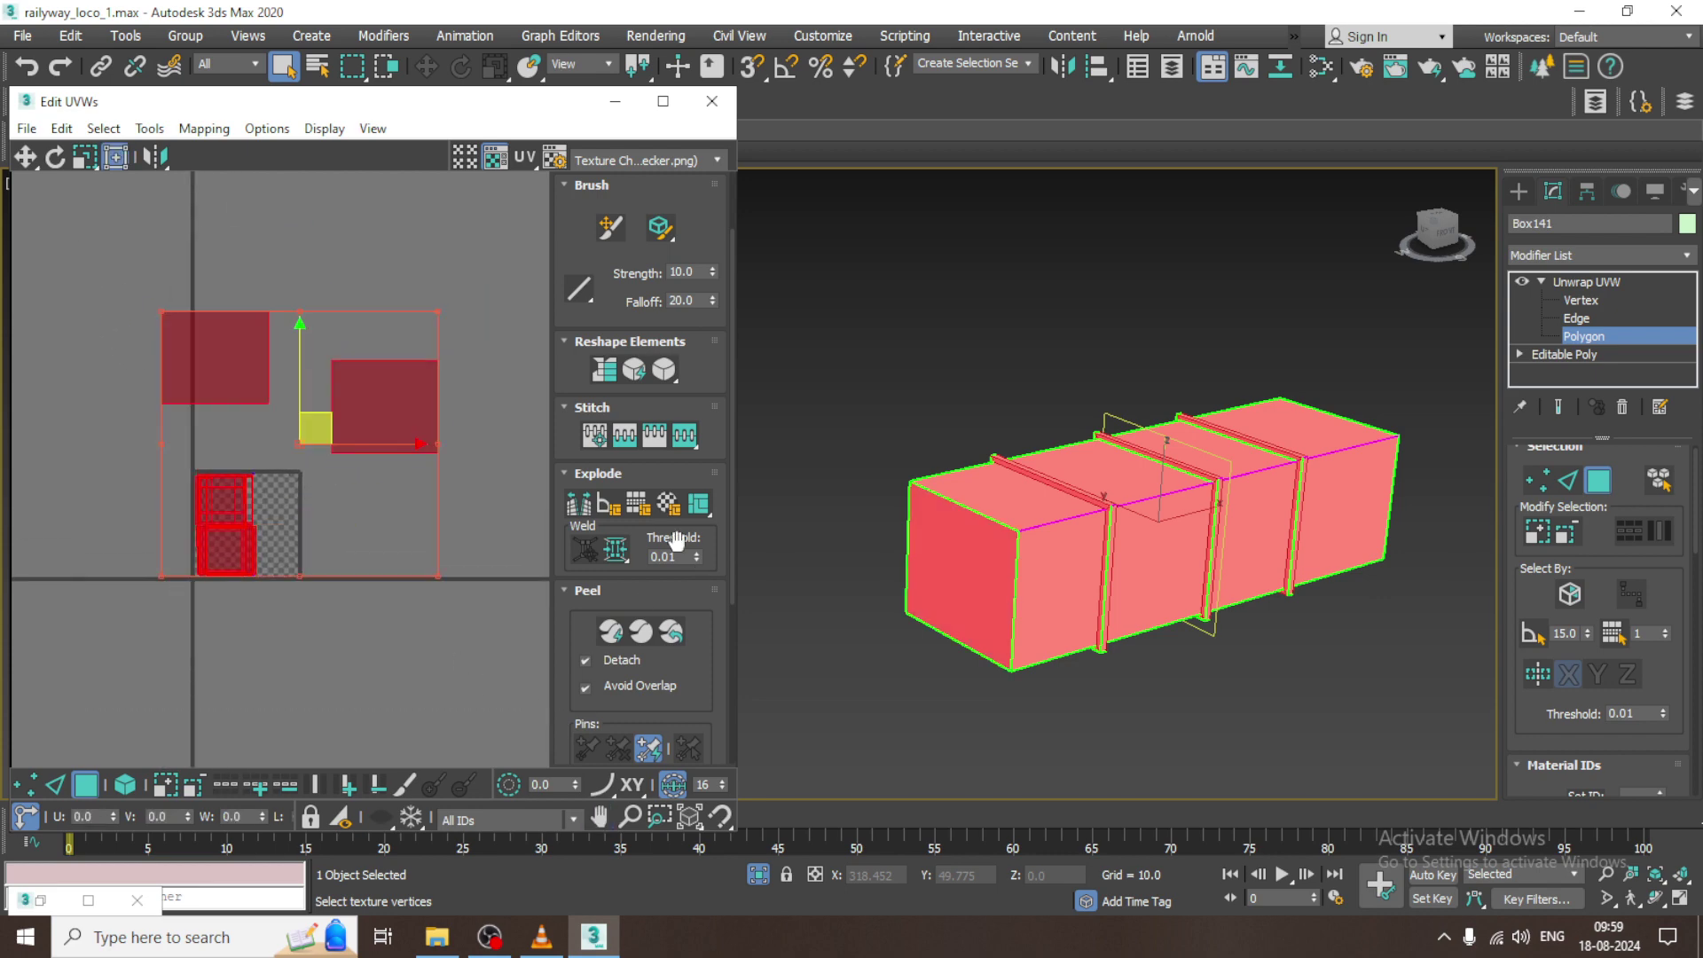
pyautogui.click(149, 128)
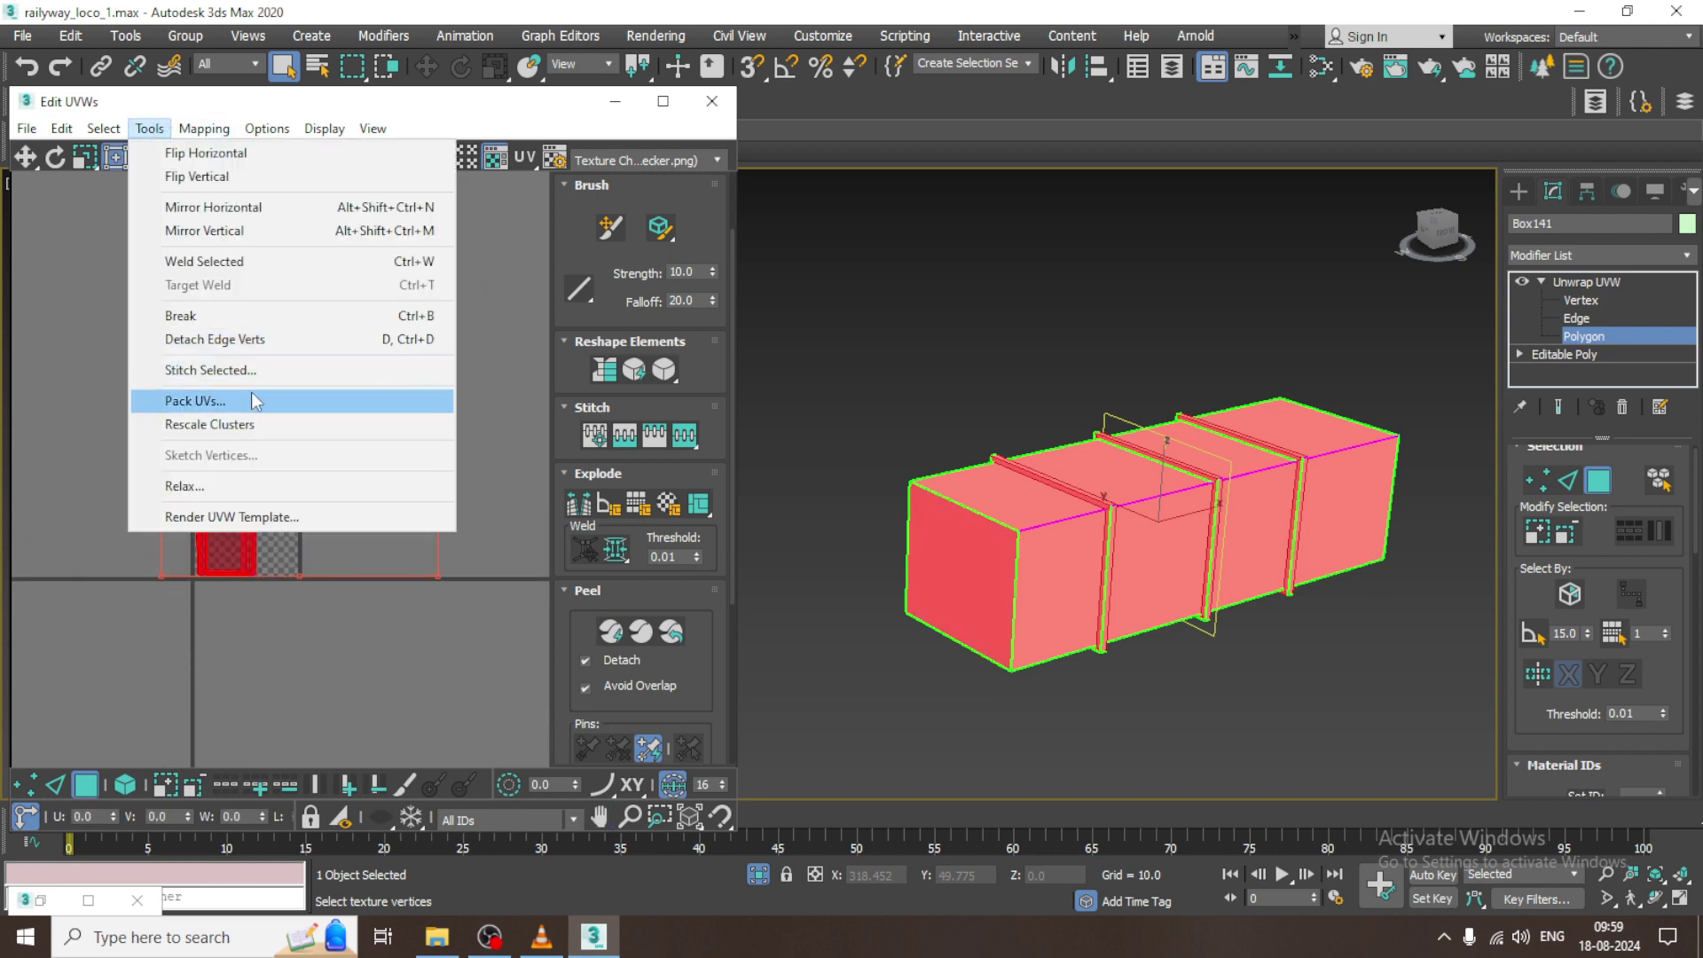
pyautogui.click(195, 401)
pyautogui.click(307, 283)
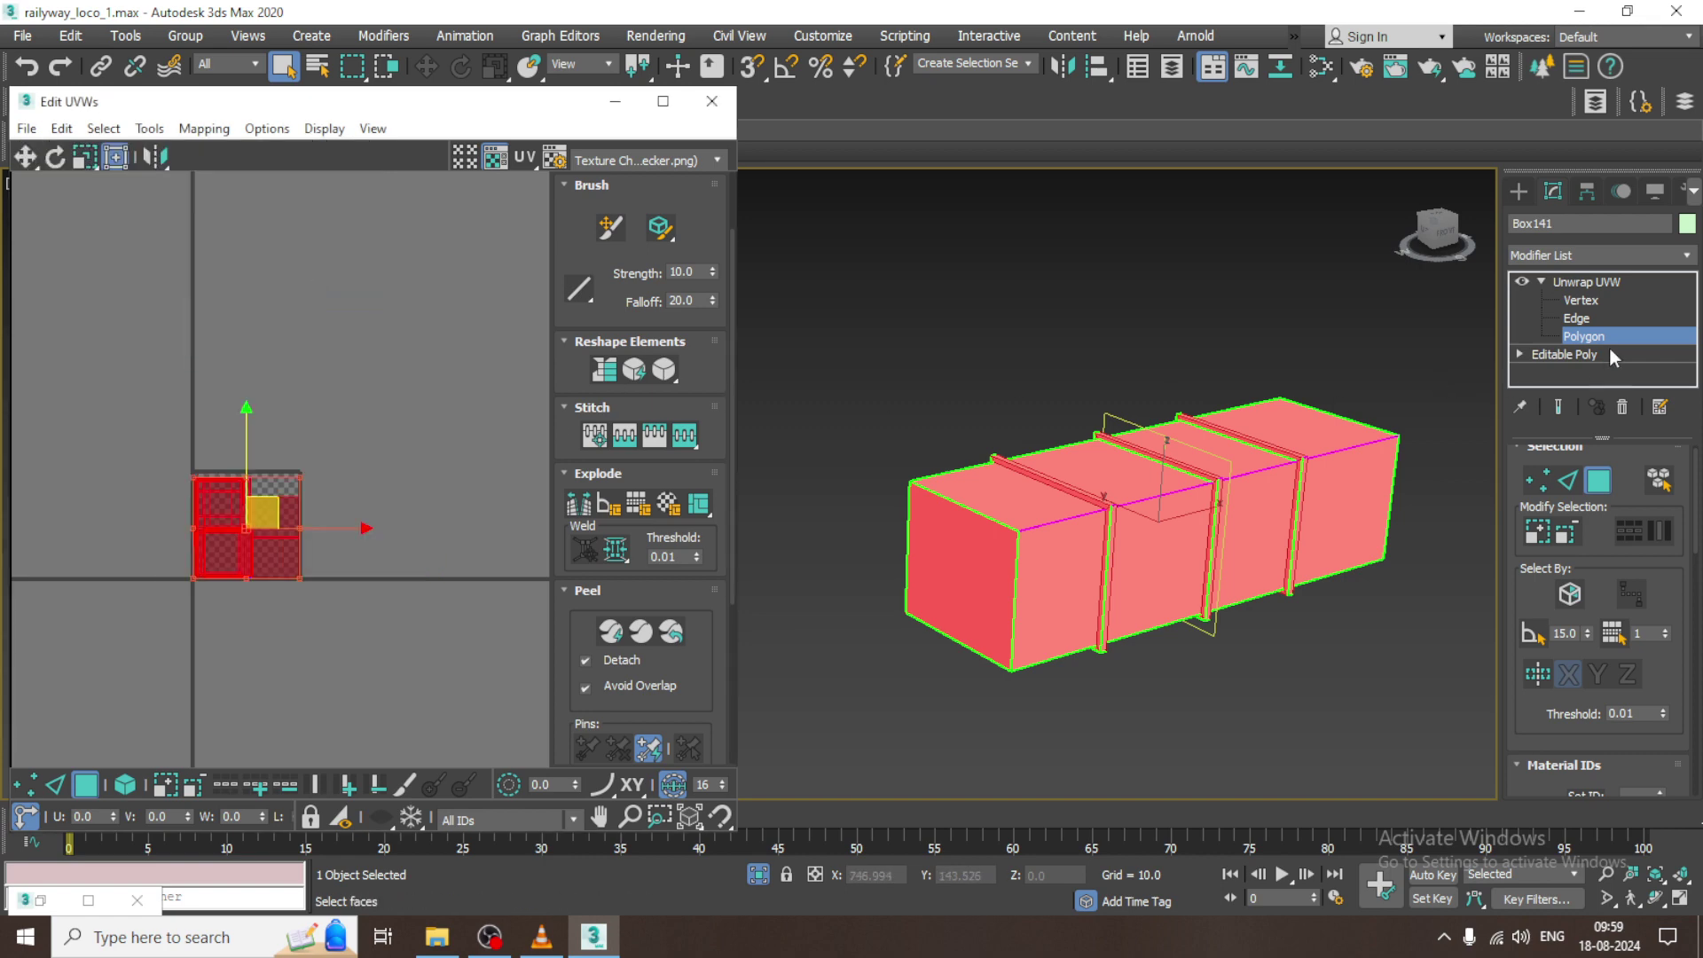
# - Assign the existing checker material, Material #12, to the banded box and inspect the pattern on its faces
pyautogui.press('m')
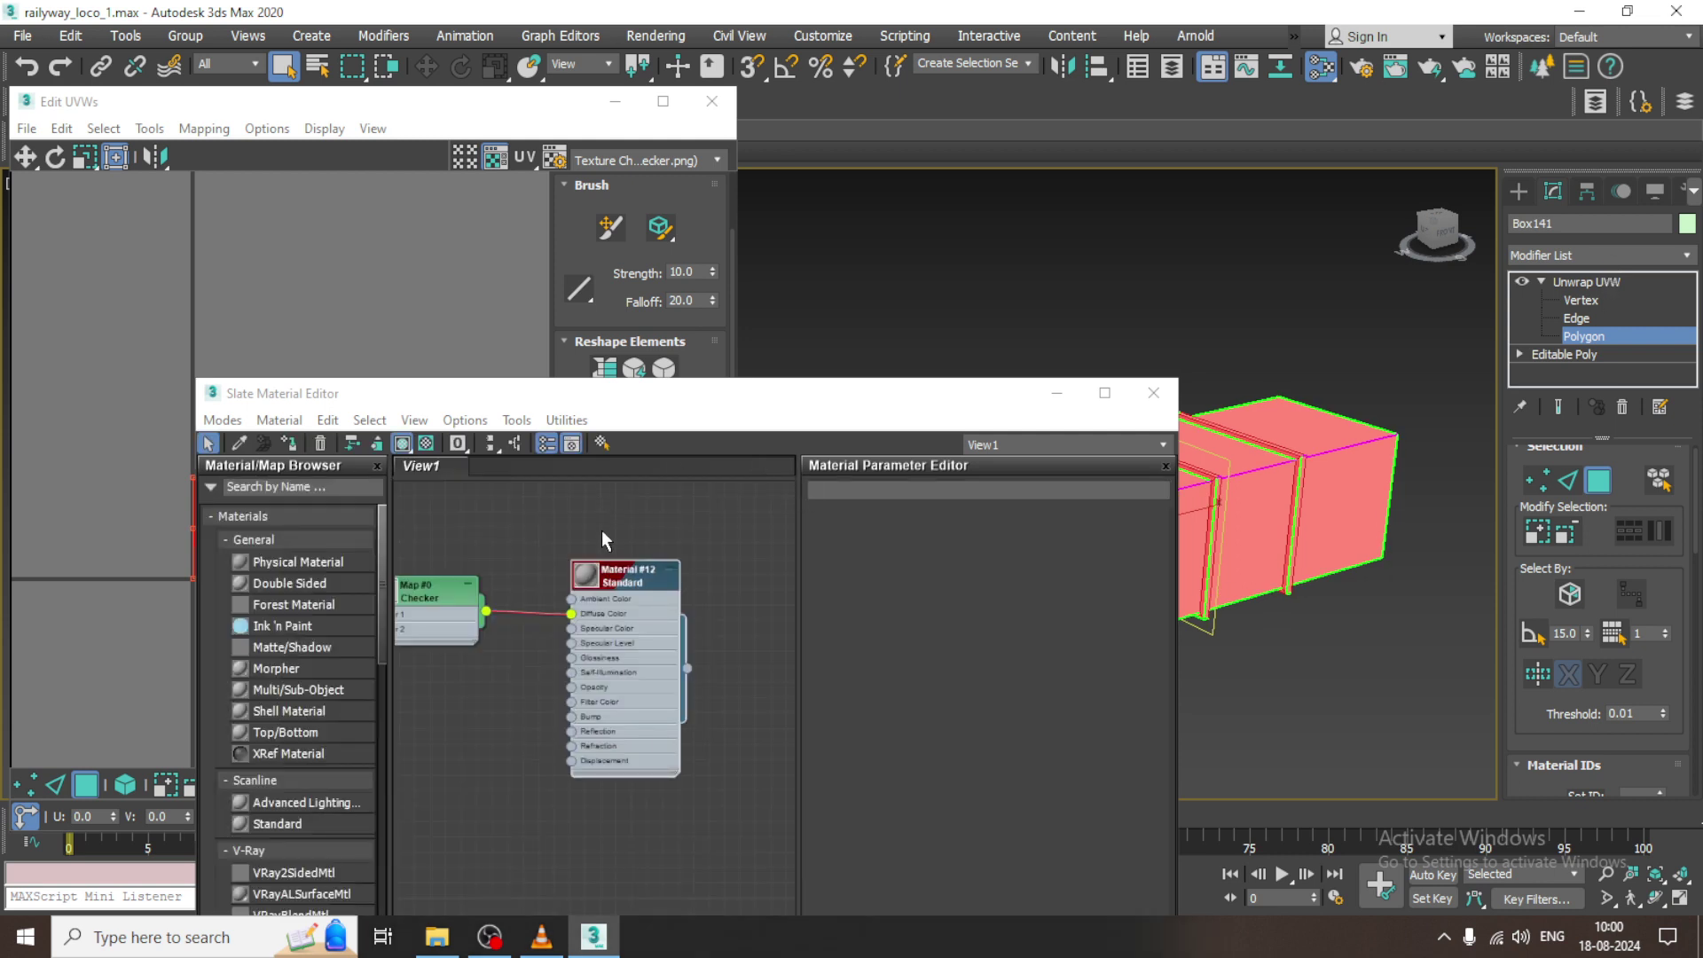
pyautogui.click(288, 443)
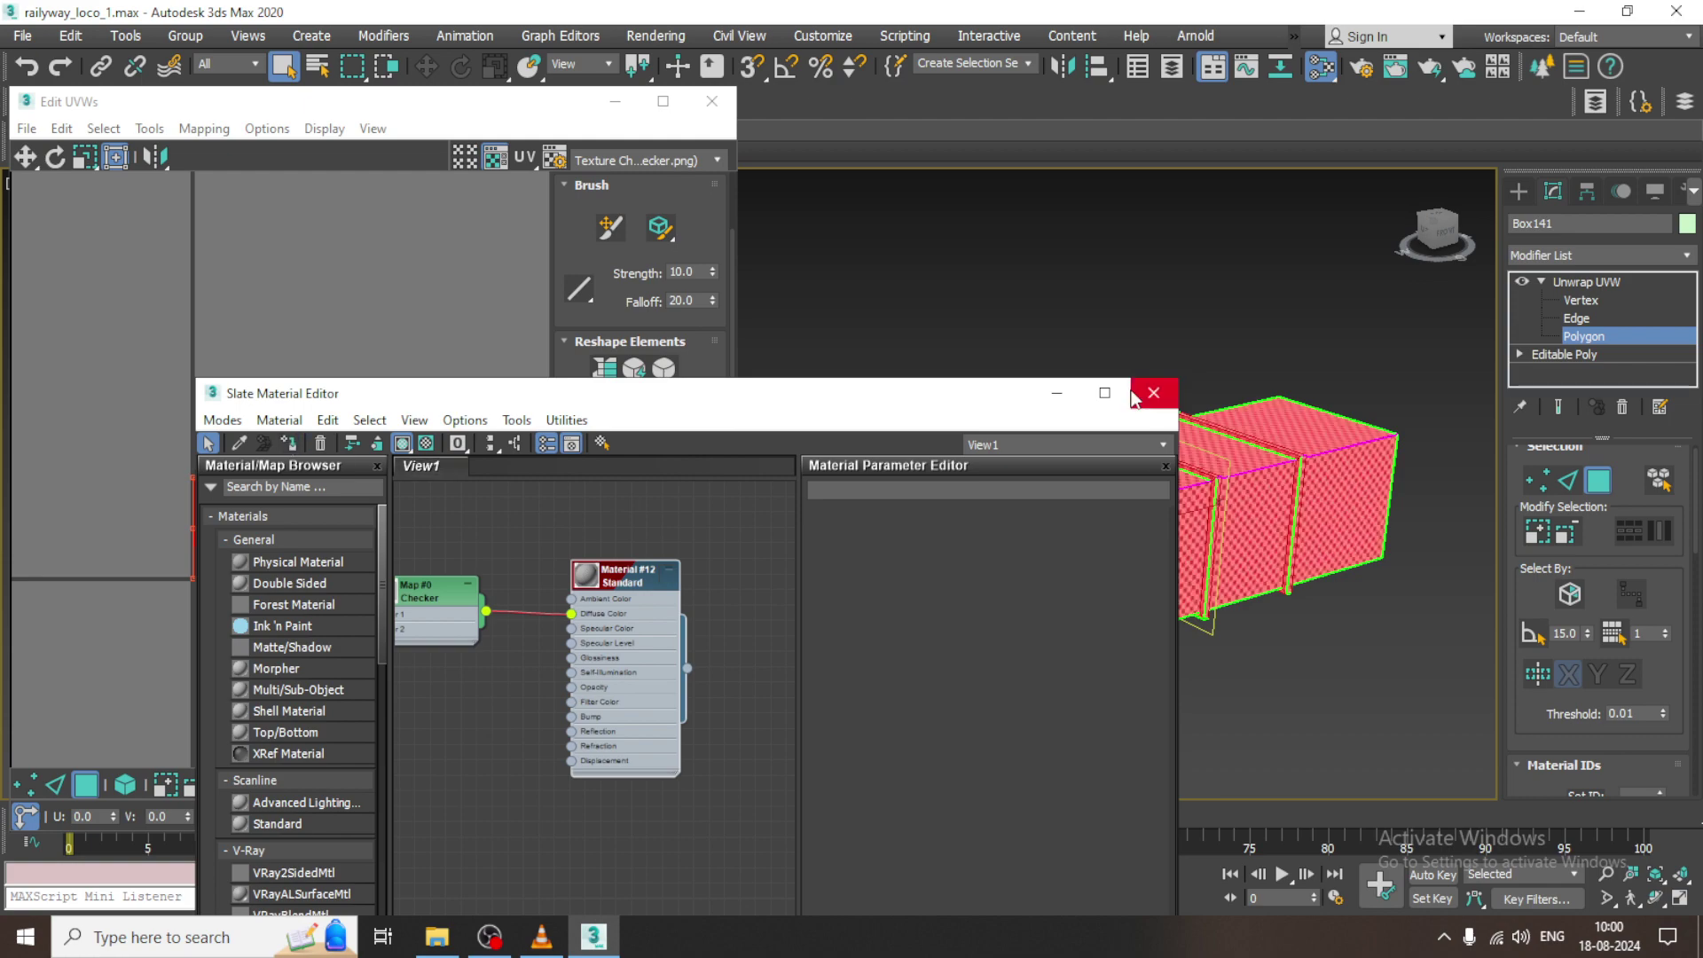
pyautogui.click(1056, 393)
pyautogui.keyDown('alt'); pyautogui.moveTo(1120, 453); pyautogui.dragTo(1089, 470, button='middle'); pyautogui.keyUp('alt')
pyautogui.scroll(4, 1208, 444)
pyautogui.keyDown('alt'); pyautogui.moveTo(1208, 444); pyautogui.dragTo(1184, 519, button='middle'); pyautogui.keyUp('alt')
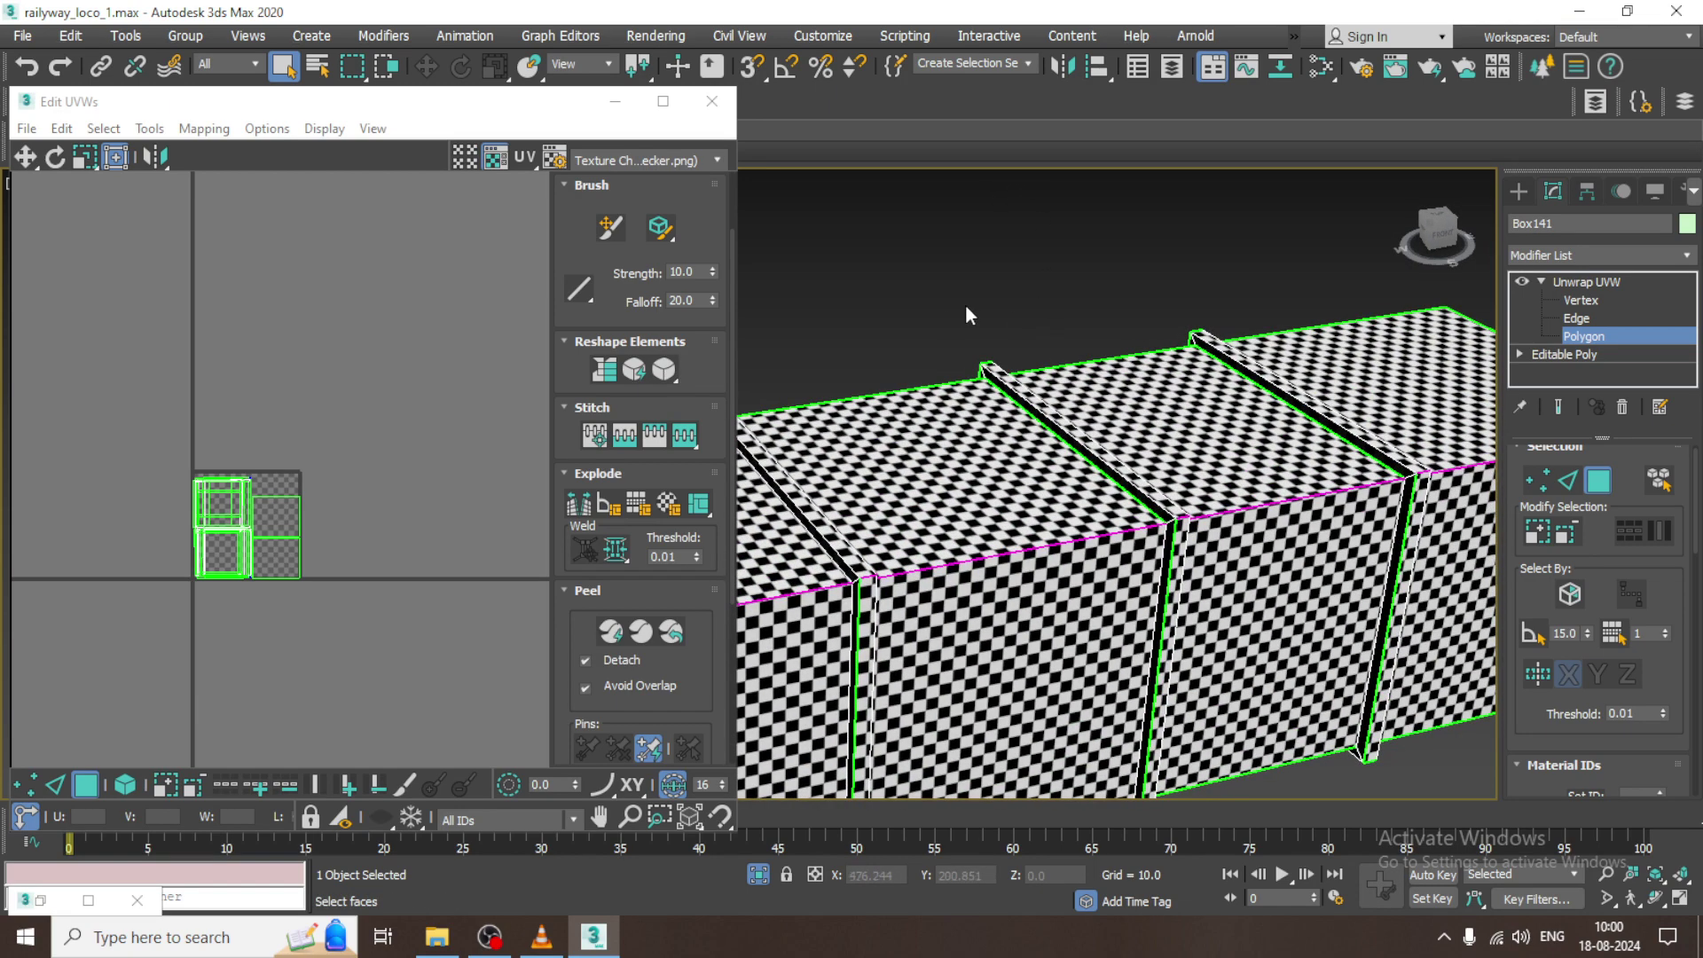
# - End the isolation of the banded box to bring back the whole locomotive, and save the scene
pyautogui.rightClick(1006, 307)
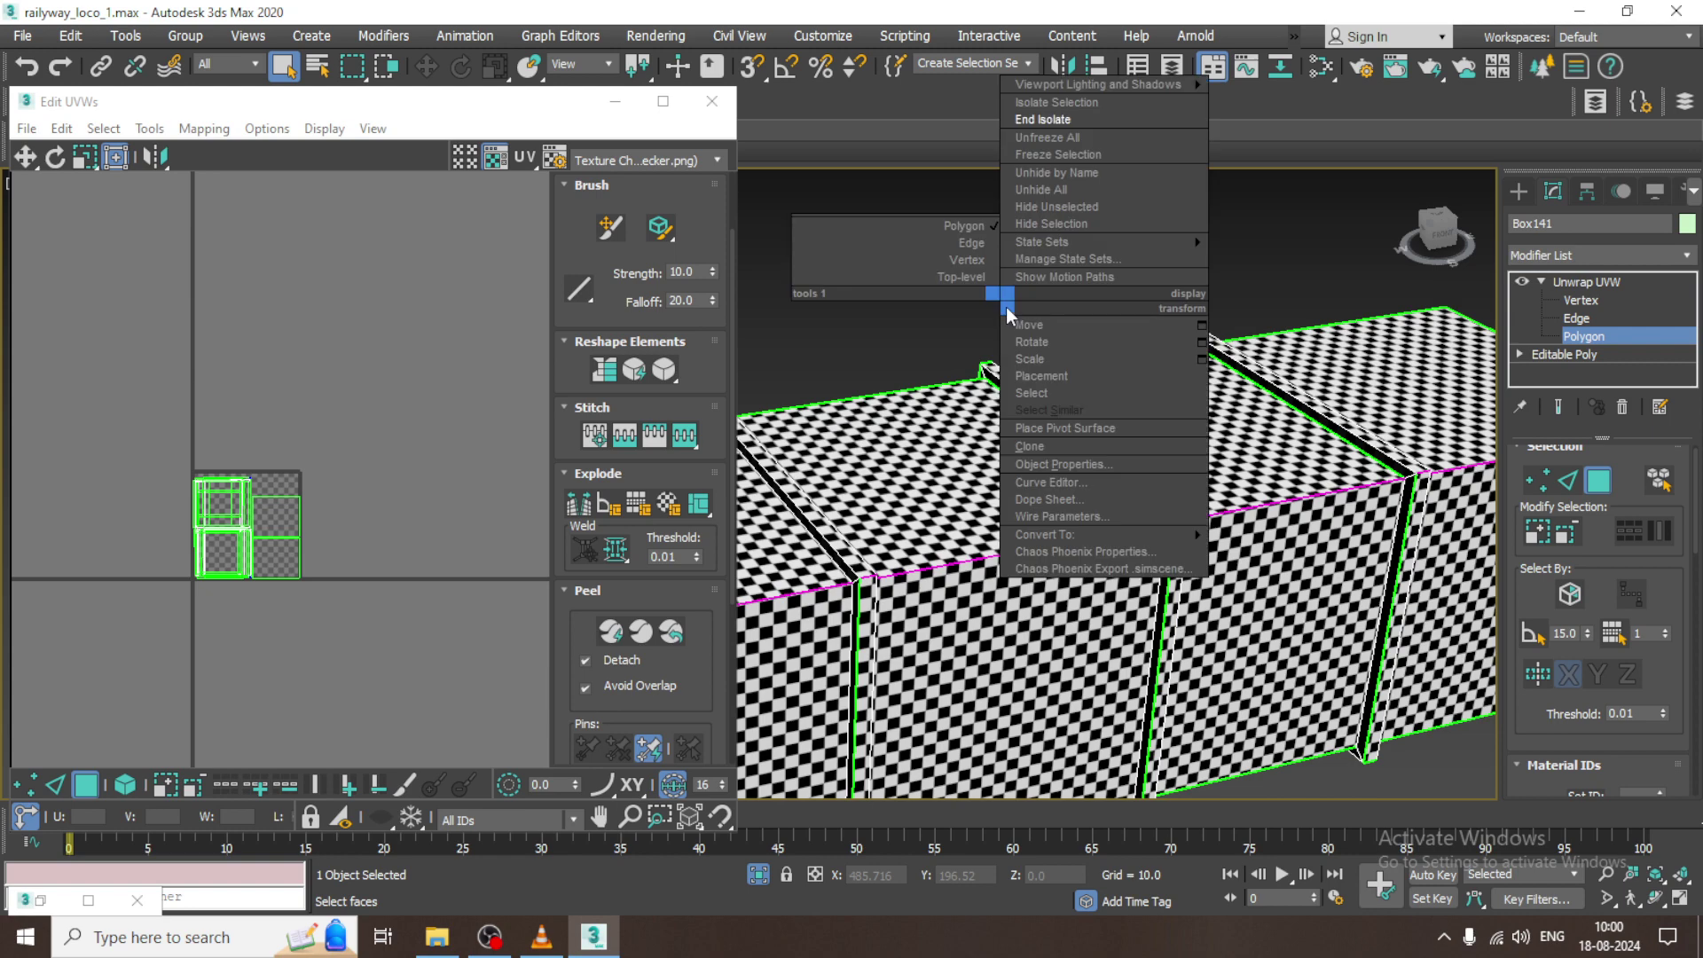
pyautogui.click(1063, 139)
pyautogui.scroll(-5, 1162, 395)
pyautogui.moveTo(1161, 396); pyautogui.dragTo(1181, 434, button='middle')
pyautogui.hotkey('ctrl', 's')
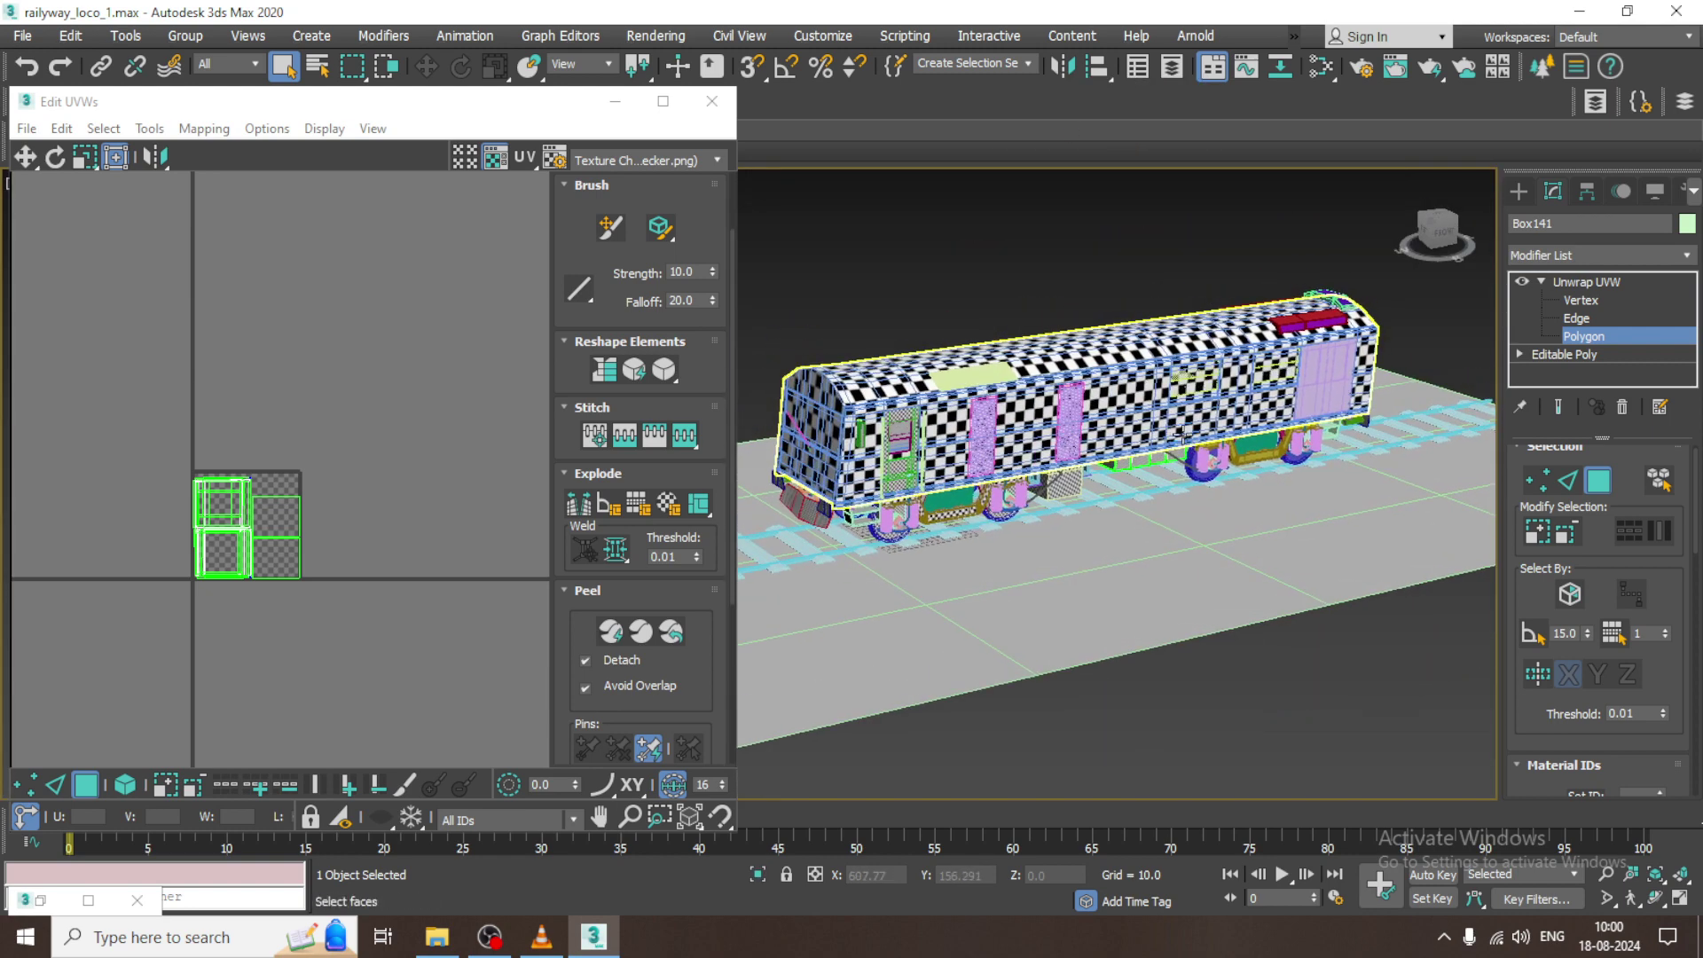
# - Leave the banded box's polygon level, deselect the box and turn off the edged-faces display
pyautogui.click(1586, 282)
pyautogui.keyDown('alt'); pyautogui.moveTo(1179, 461); pyautogui.dragTo(1240, 486, button='middle'); pyautogui.keyUp('alt')
pyautogui.scroll(3, 803, 523)
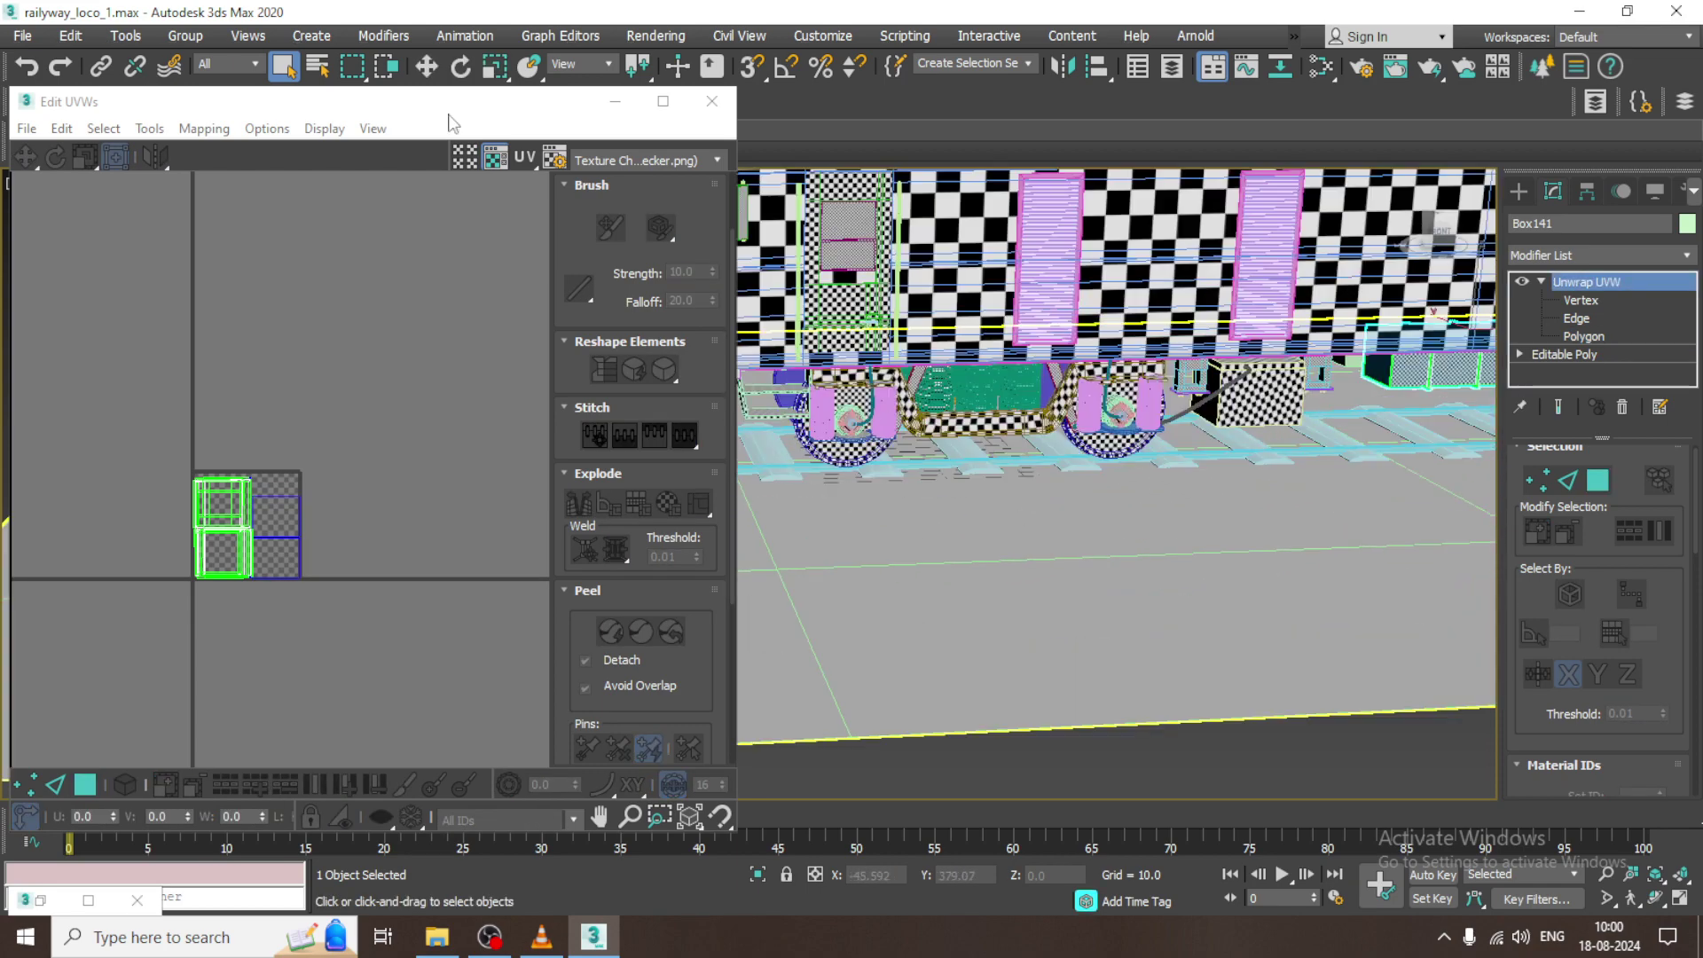
pyautogui.moveTo(554, 113); pyautogui.dragTo(357, 58)
pyautogui.keyDown('alt'); pyautogui.moveTo(568, 310); pyautogui.dragTo(634, 346, button='middle'); pyautogui.keyUp('alt')
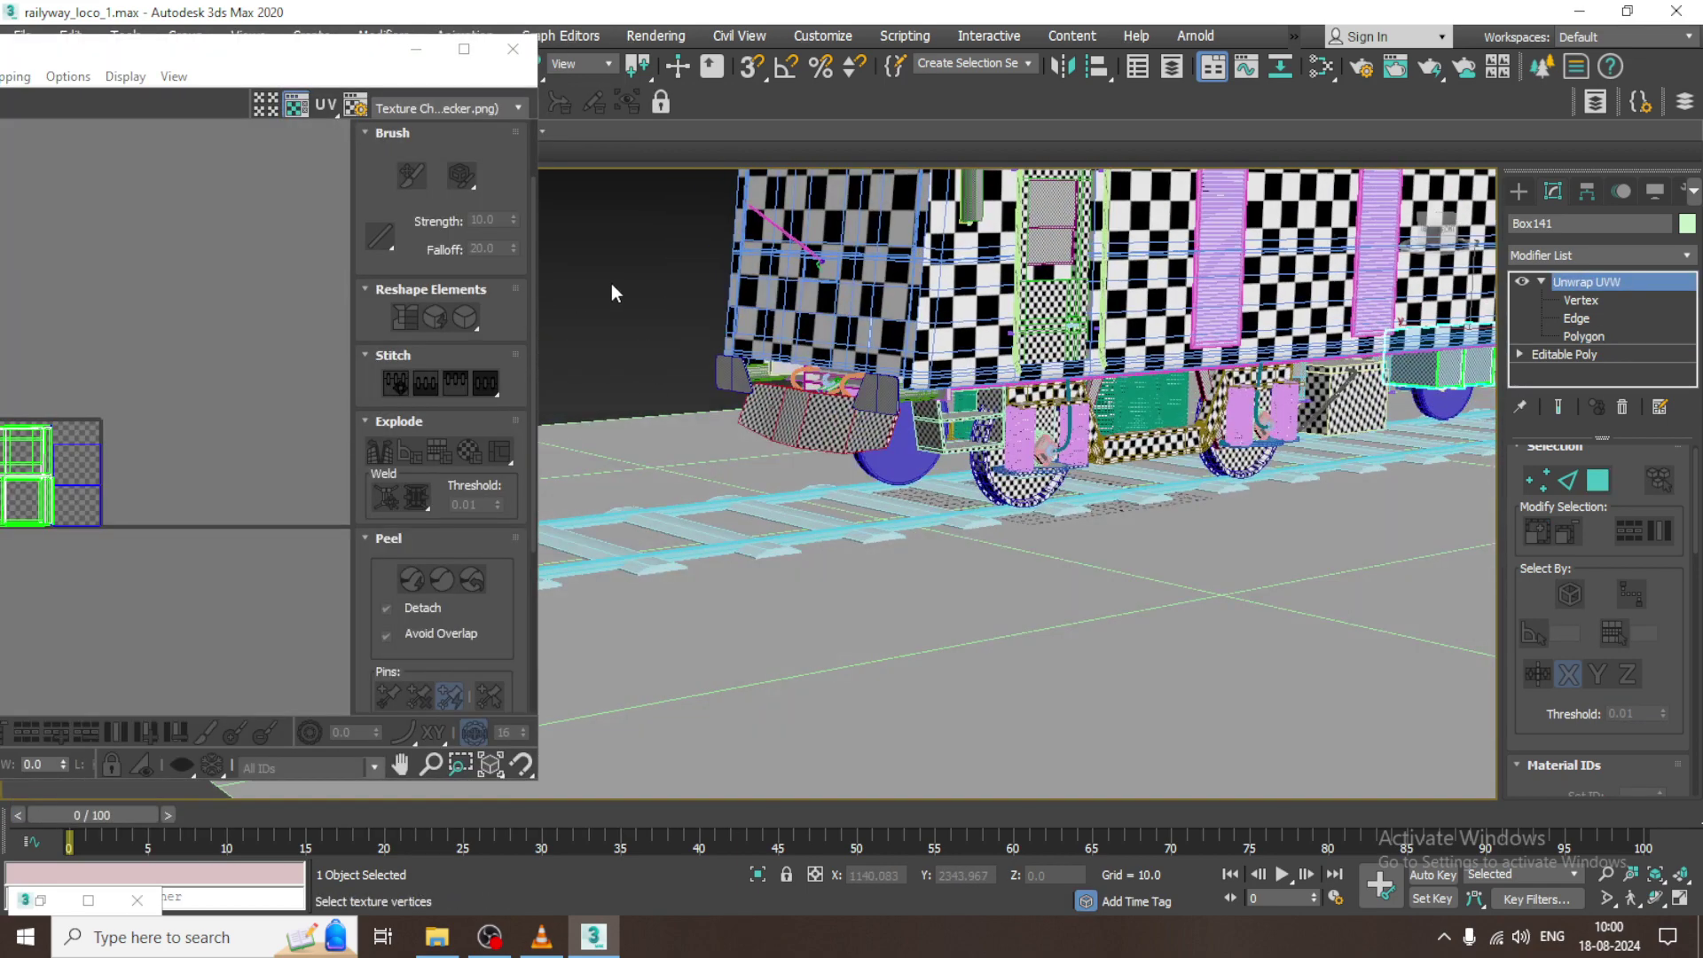
pyautogui.click(611, 287)
pyautogui.moveTo(922, 398); pyautogui.dragTo(928, 410, button='middle')
pyautogui.press('F4')
pyautogui.scroll(10, 927, 410)
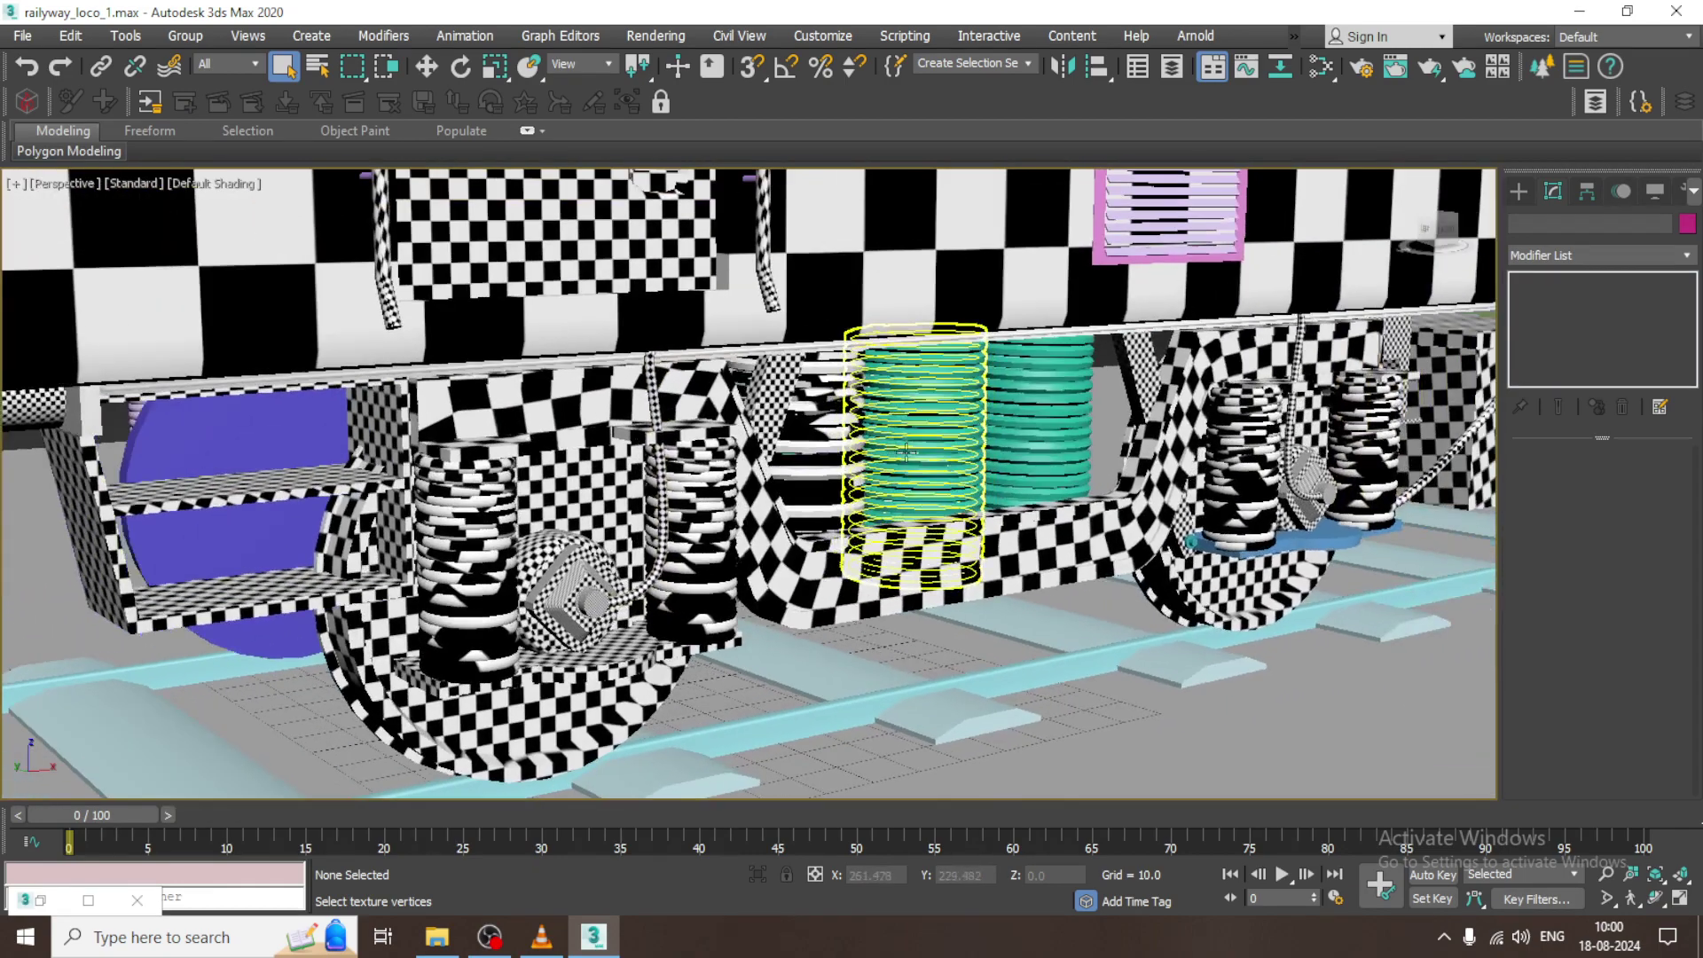
# - Delete the two untextured teal coil springs beside the checker-textured one in the near side's wheel frame
pyautogui.click(944, 386)
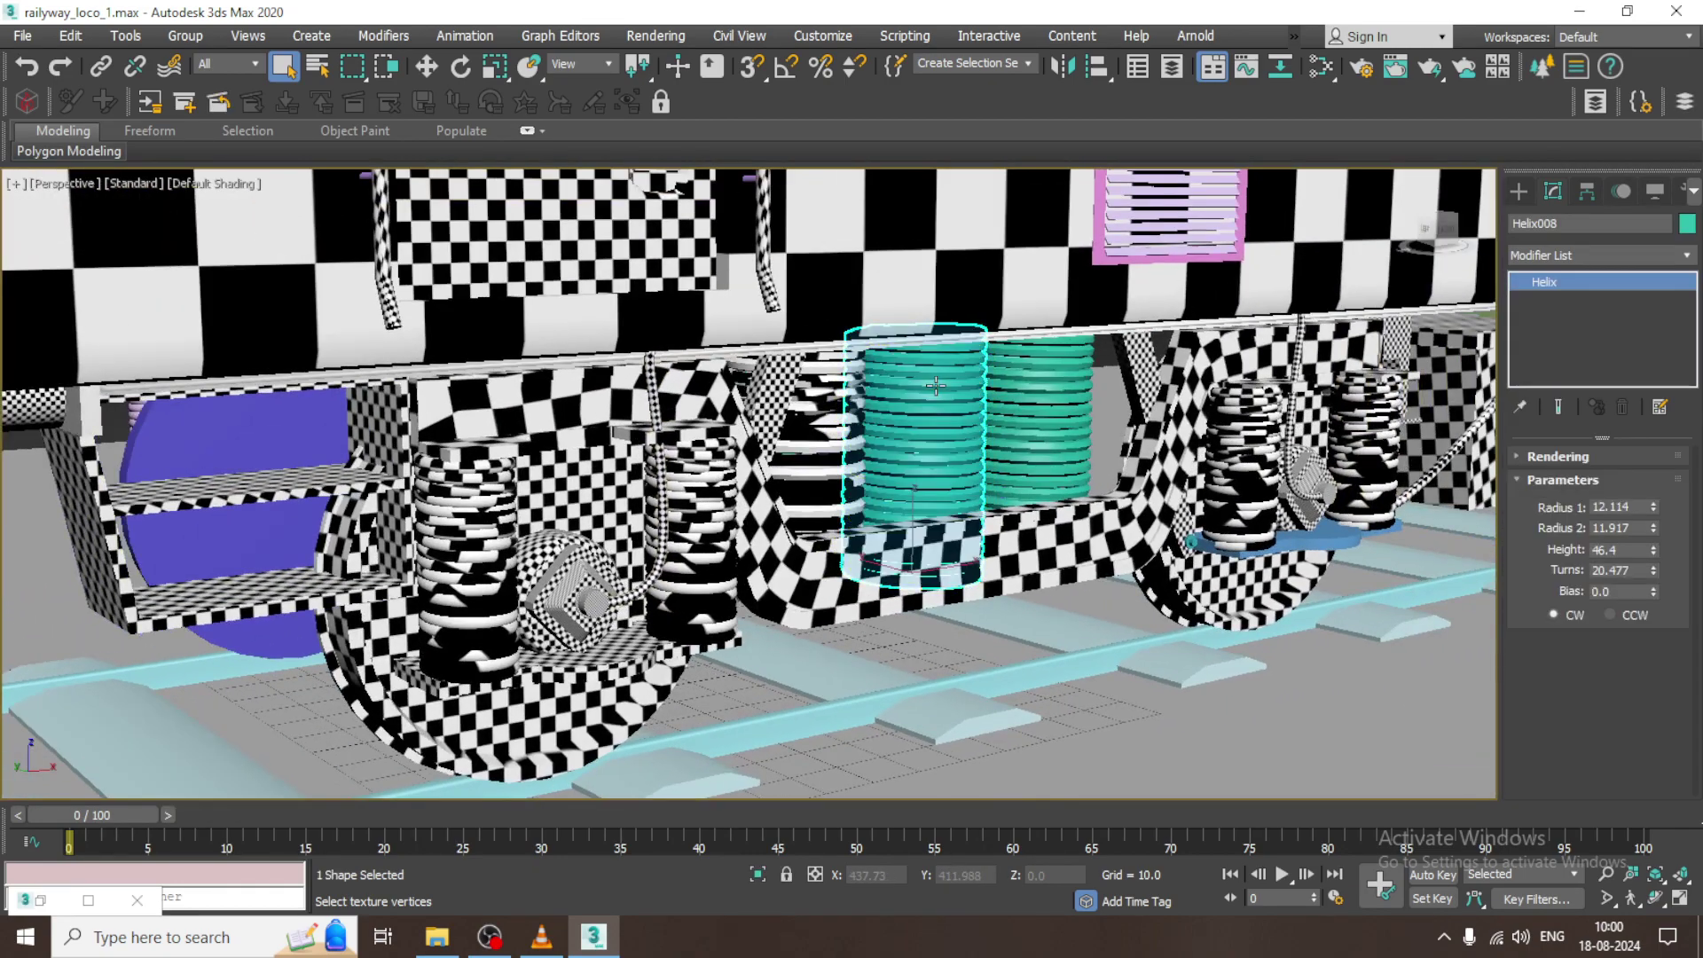
pyautogui.press('Delete')
pyautogui.click(1016, 424)
pyautogui.press('Delete')
# - Clone the checker-textured coil spring along X as 2 copies spaced about 26.5 units apart within the wheel frame
pyautogui.click(828, 450)
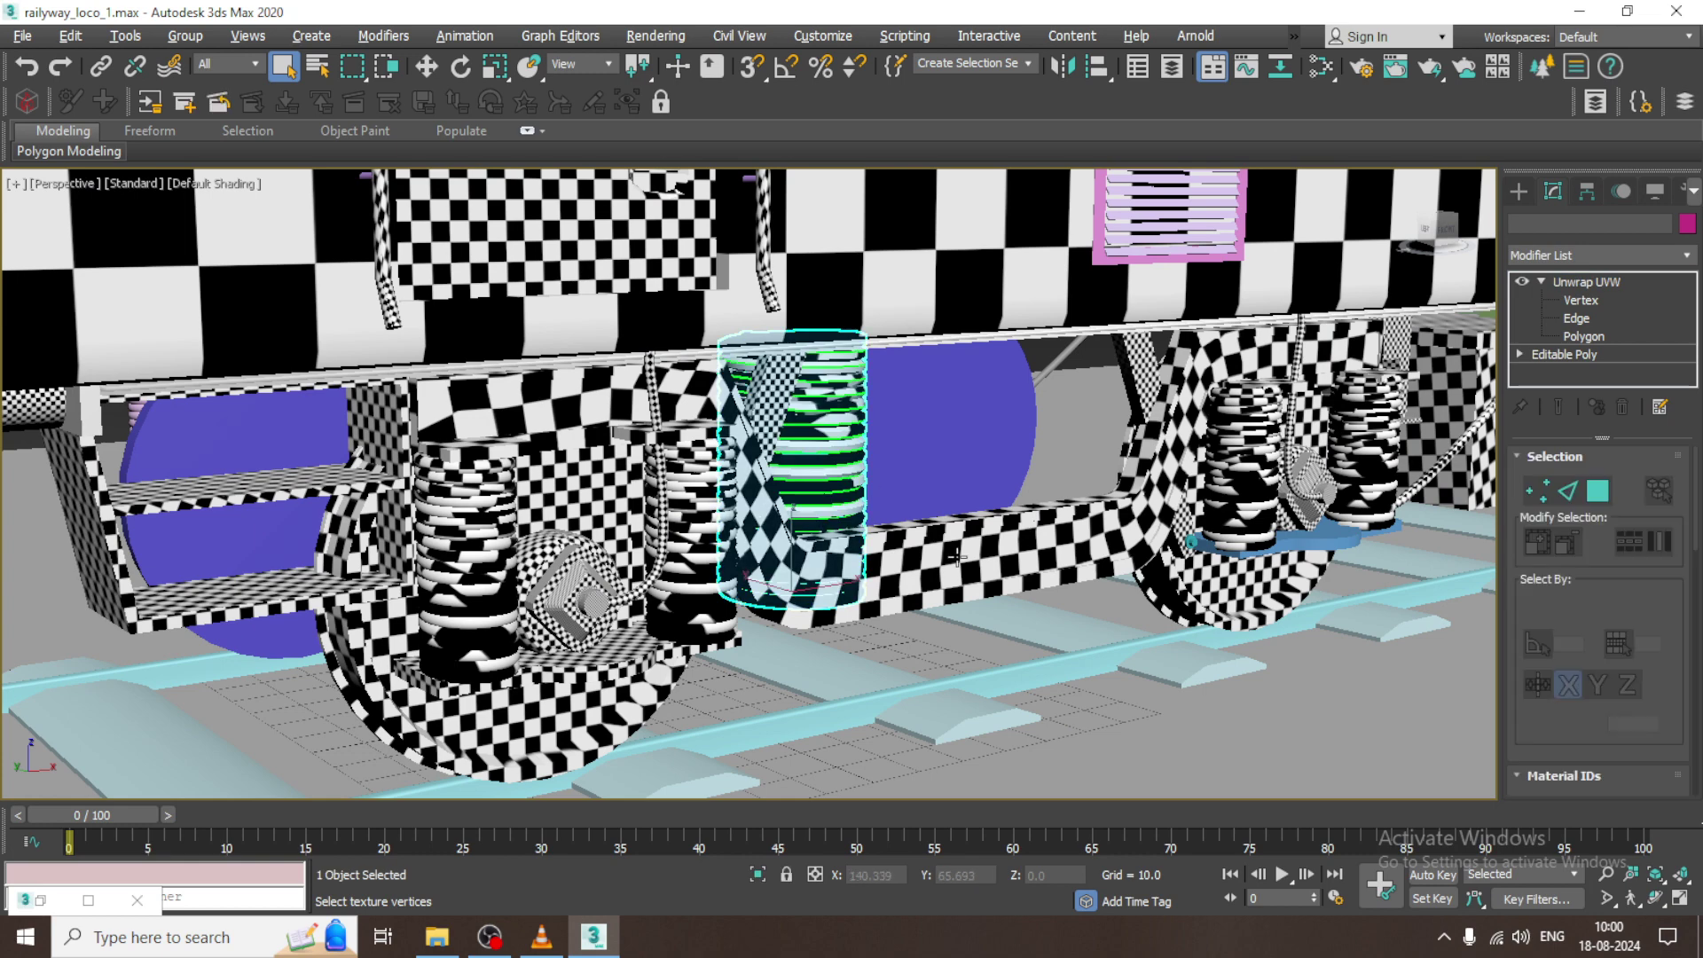
pyautogui.keyDown('alt'); pyautogui.moveTo(909, 554); pyautogui.dragTo(861, 565, button='middle'); pyautogui.keyUp('alt')
pyautogui.press('w')
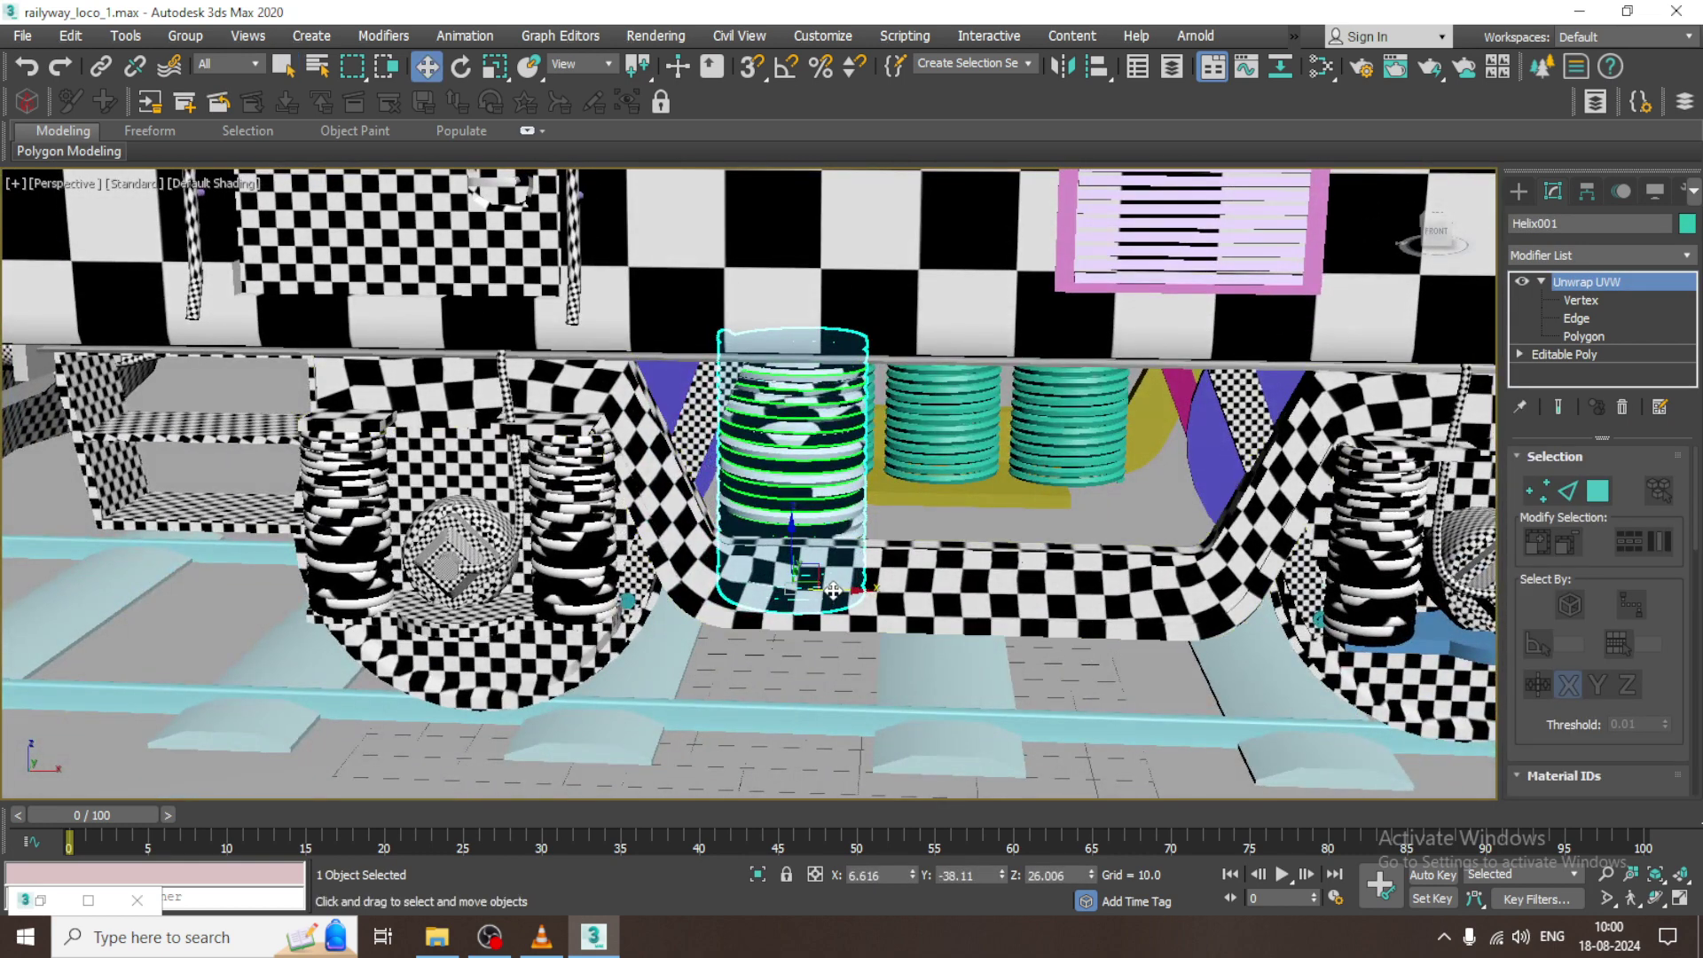
pyautogui.click(979, 578)
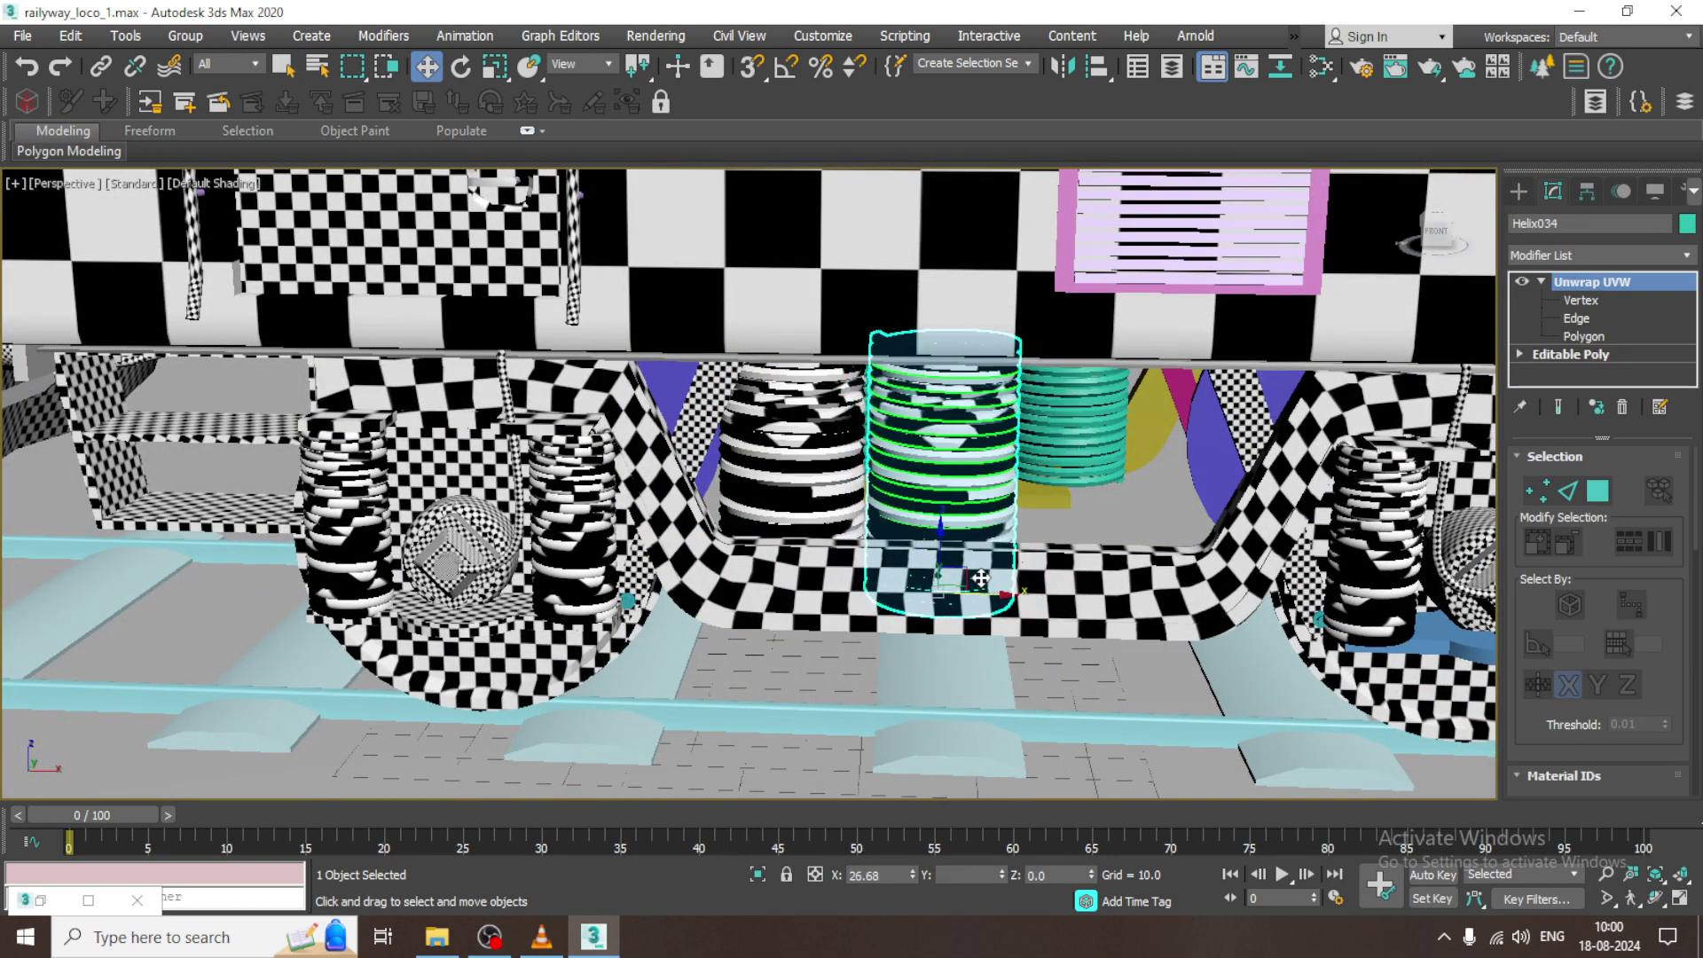
pyautogui.keyDown('shift'); pyautogui.moveTo(979, 578); pyautogui.dragTo(979, 578); pyautogui.keyUp('shift')
pyautogui.click(905, 475)
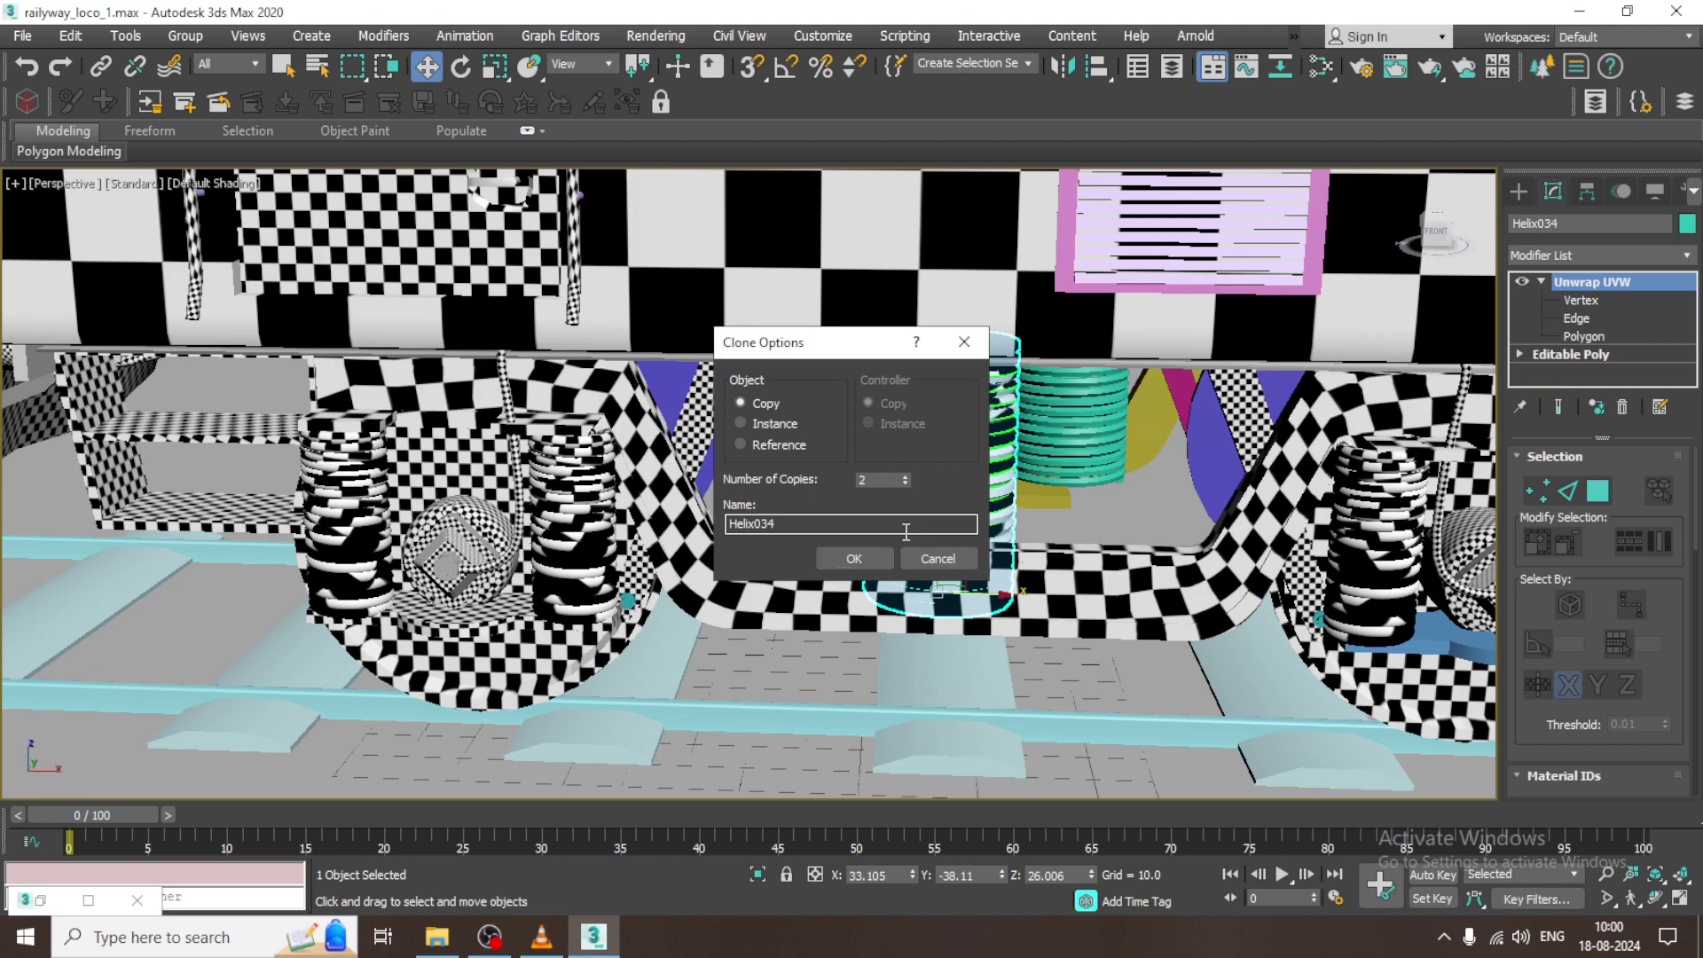
pyautogui.click(863, 560)
# - Examine the parts beneath the body along the locomotive's side, from the cloned springs to the far wheels, for missing checker textures
pyautogui.moveTo(865, 560)
pyautogui.keyDown('alt'); pyautogui.mouseDown(button='middle')
pyautogui.moveTo(916, 509)
pyautogui.moveTo(1043, 459)
pyautogui.moveTo(1077, 543)
pyautogui.moveTo(913, 531)
pyautogui.mouseUp(button='middle'); pyautogui.keyUp('alt')
pyautogui.scroll(-5, 913, 531)
pyautogui.scroll(5, 1135, 514)
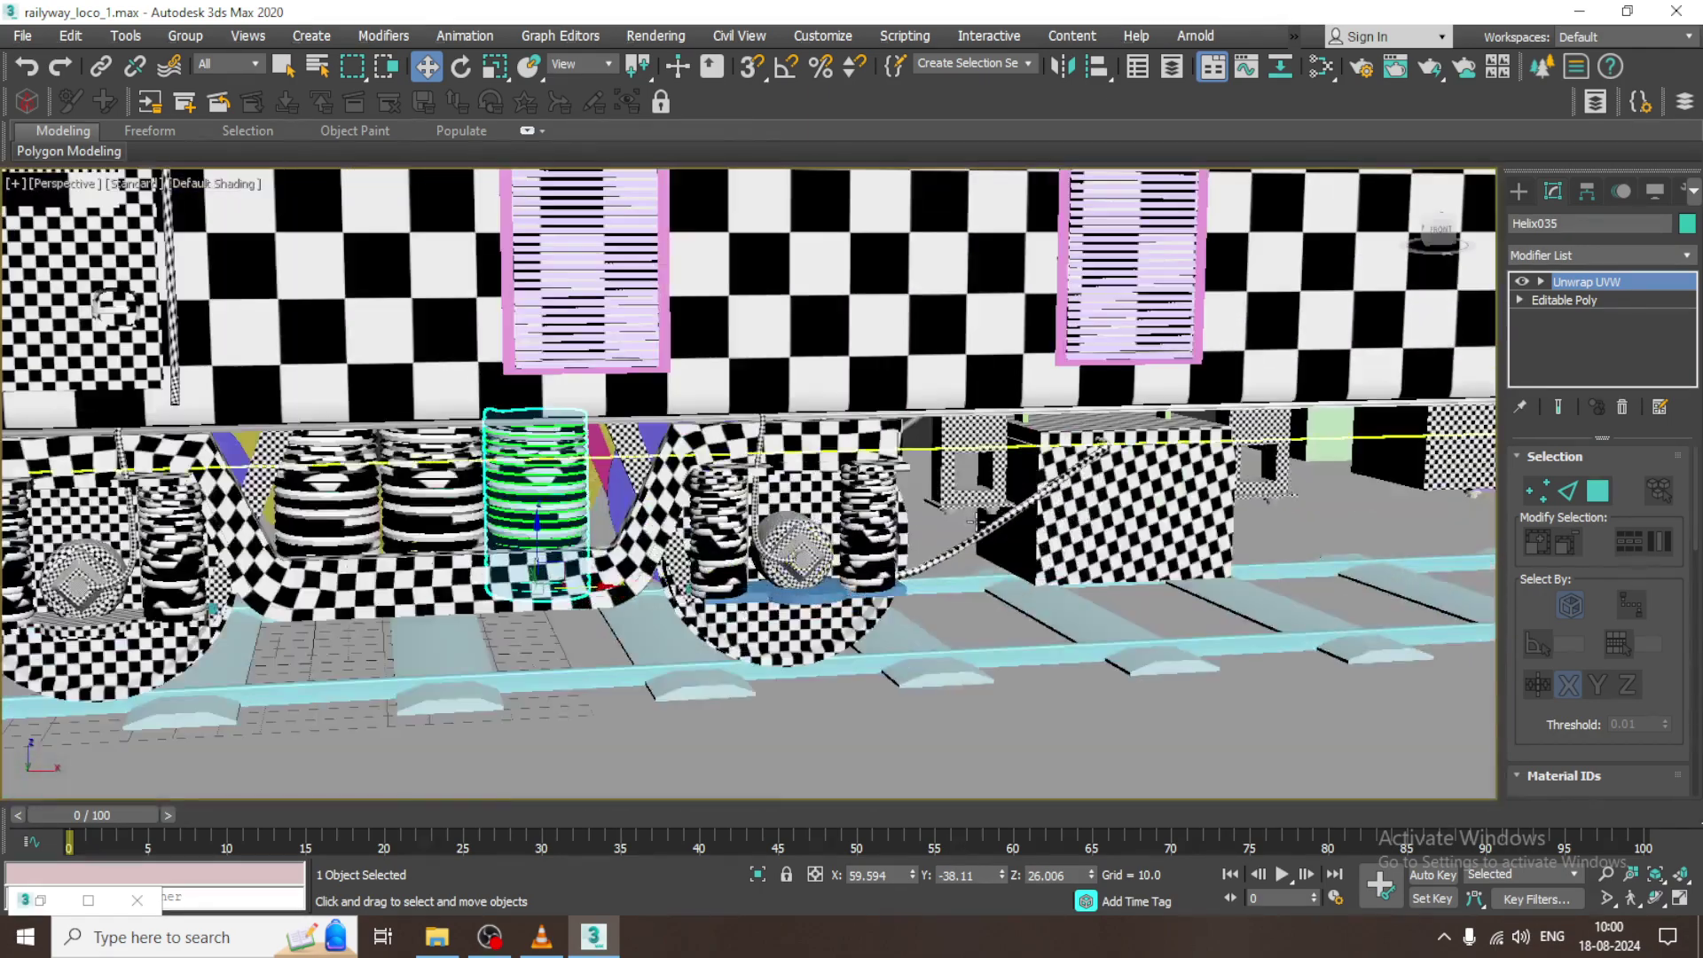
pyautogui.moveTo(1137, 514); pyautogui.dragTo(964, 493, button='middle')
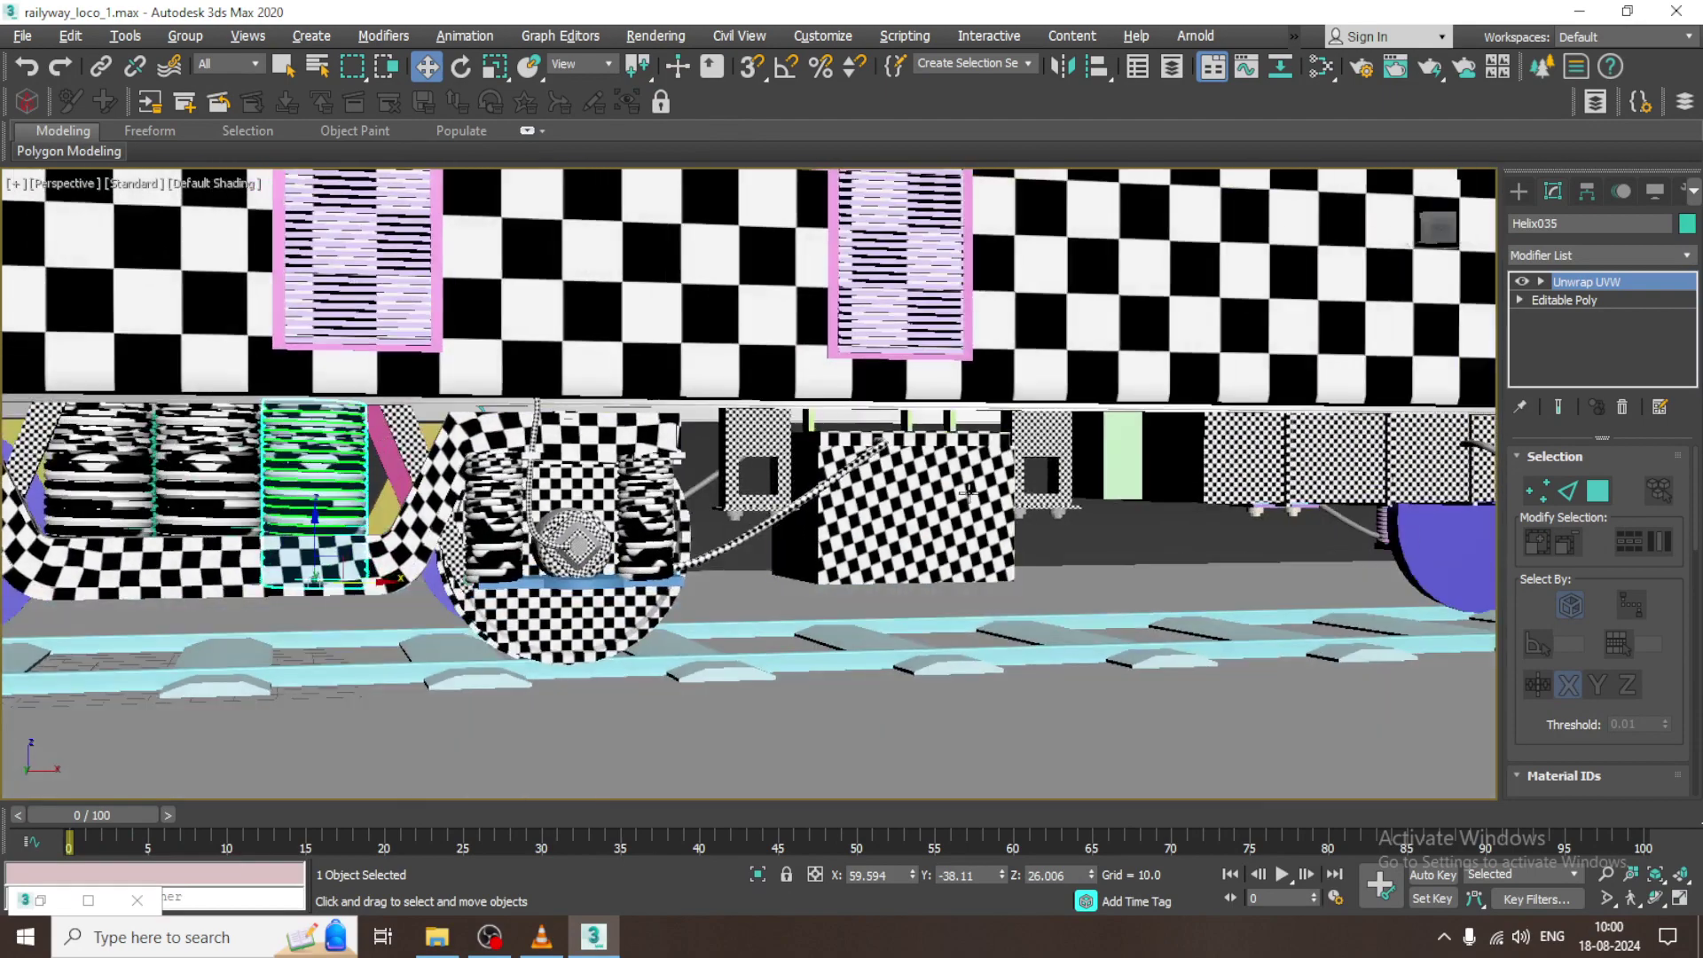
pyautogui.scroll(4, 802, 496)
pyautogui.scroll(2, 802, 495)
pyautogui.keyDown('alt'); pyautogui.moveTo(803, 496); pyautogui.dragTo(763, 516, button='middle'); pyautogui.keyUp('alt')
pyautogui.moveTo(1020, 506); pyautogui.dragTo(736, 464, button='middle')
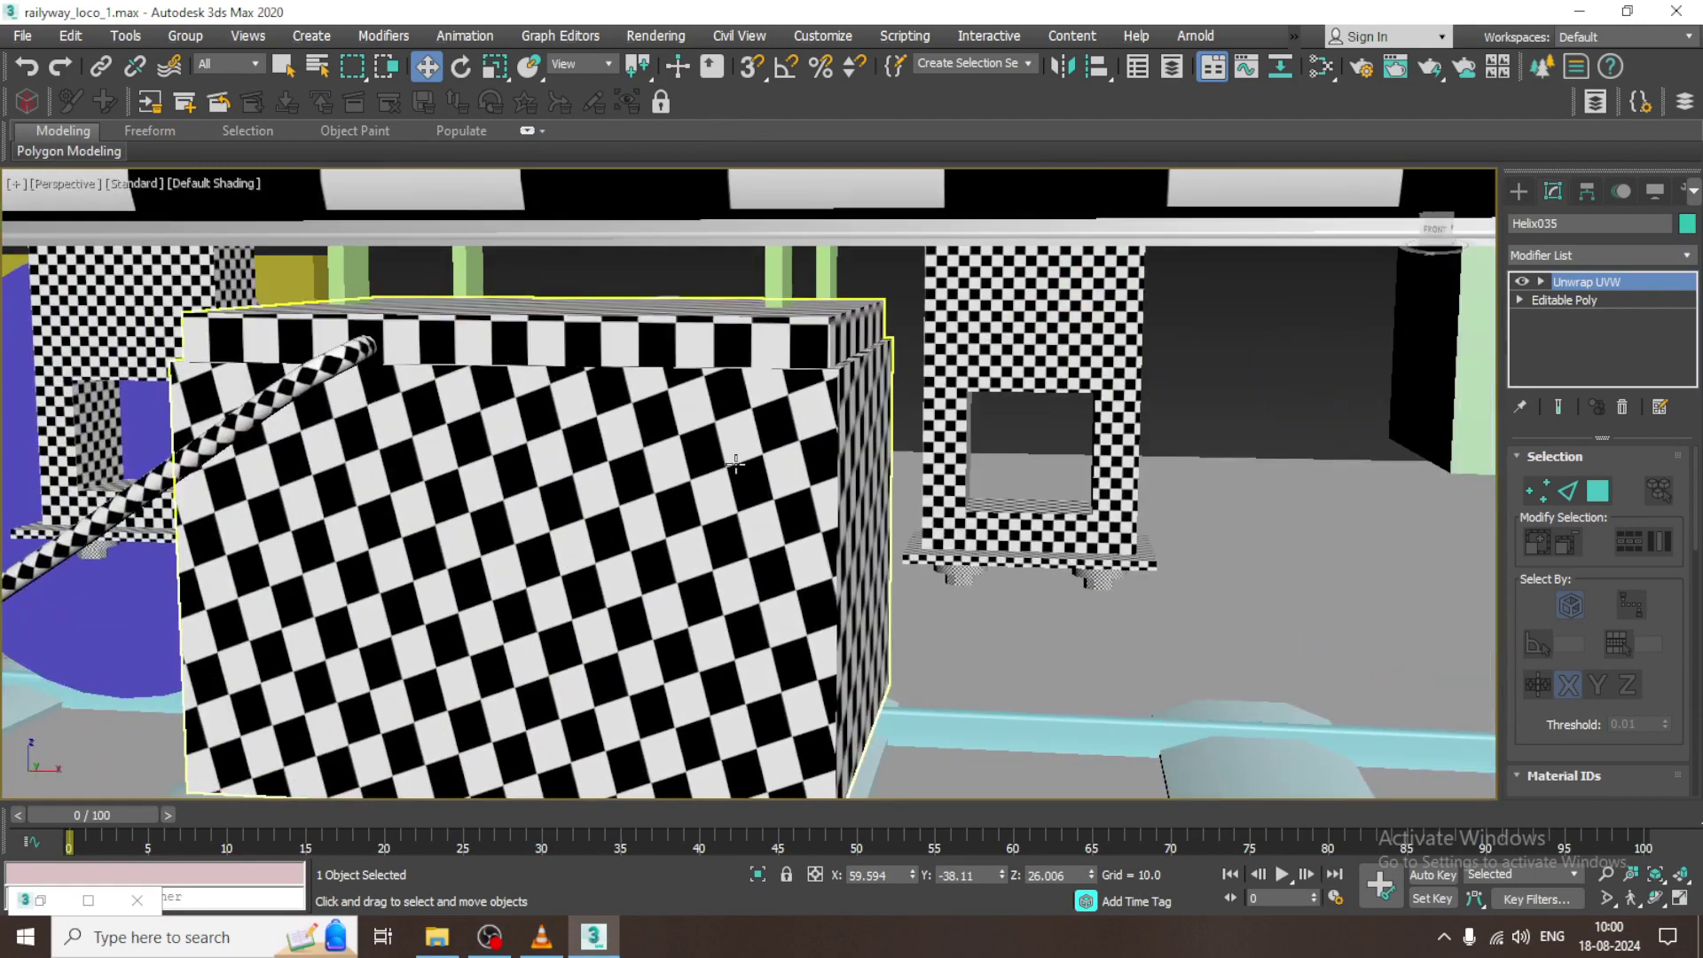
pyautogui.moveTo(739, 351); pyautogui.dragTo(852, 404, button='middle')
pyautogui.scroll(-5, 849, 401)
pyautogui.moveTo(1198, 443); pyautogui.dragTo(687, 477, button='middle')
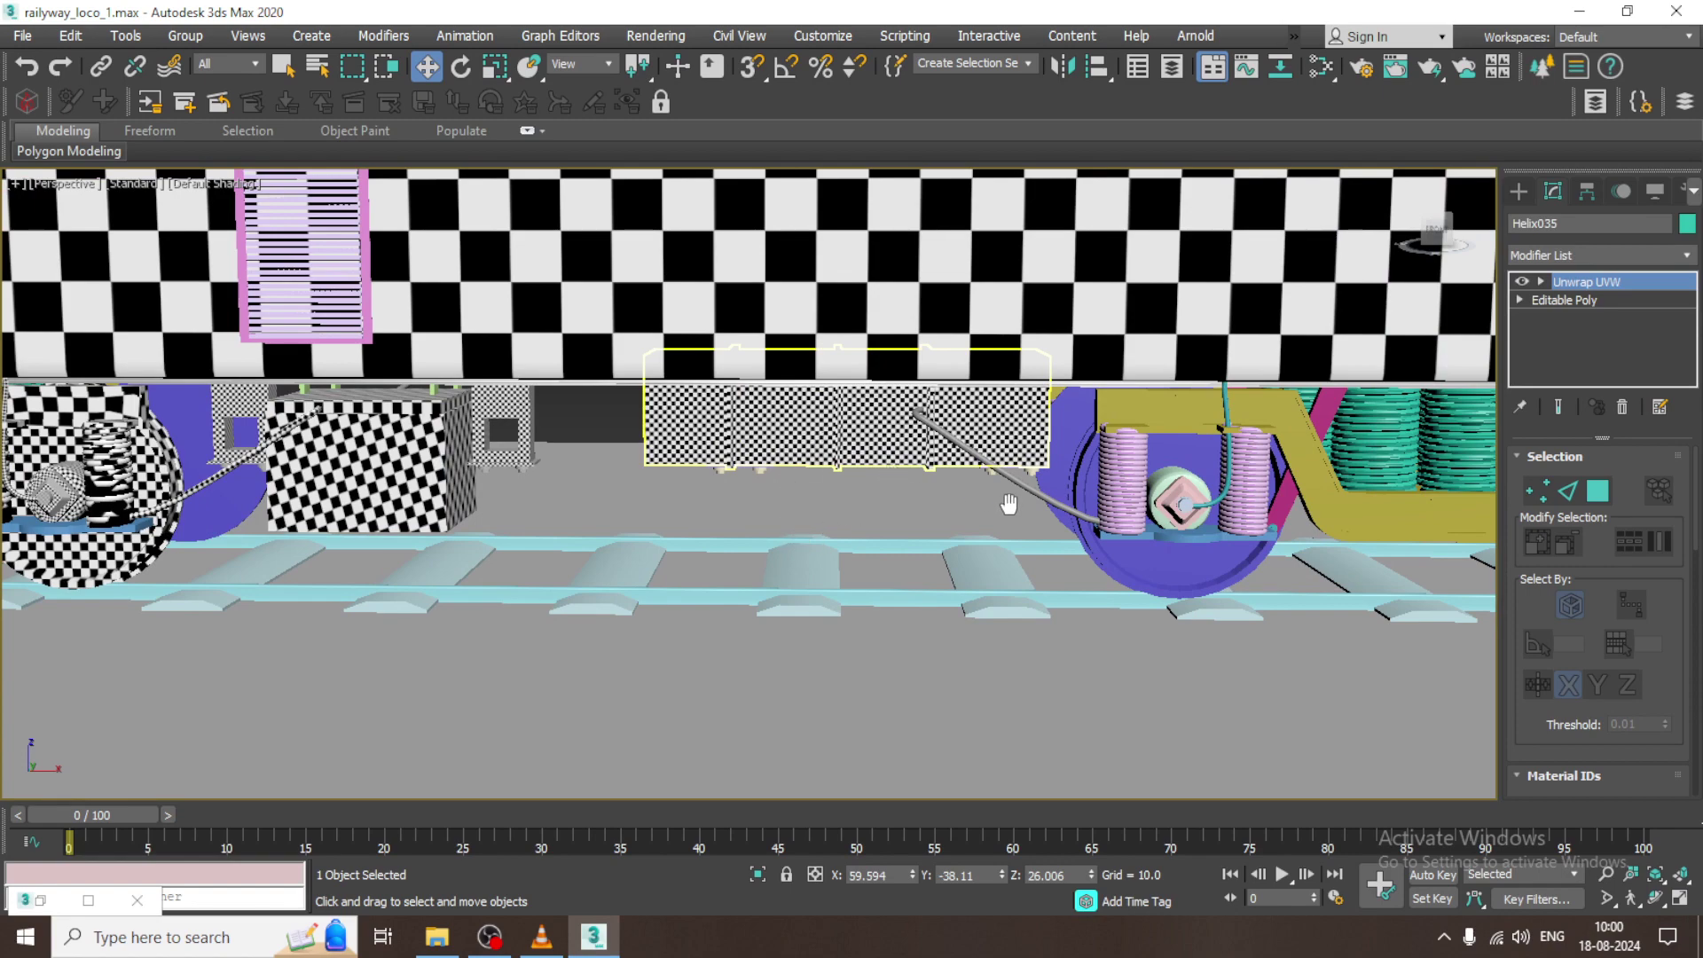
pyautogui.moveTo(1050, 495); pyautogui.dragTo(1273, 497, button='middle')
pyautogui.scroll(-3, 1268, 499)
pyautogui.keyDown('alt'); pyautogui.moveTo(1112, 498); pyautogui.dragTo(1233, 530, button='middle'); pyautogui.keyUp('alt')
pyautogui.moveTo(1184, 447); pyautogui.dragTo(1141, 486, button='middle')
pyautogui.scroll(6, 1140, 486)
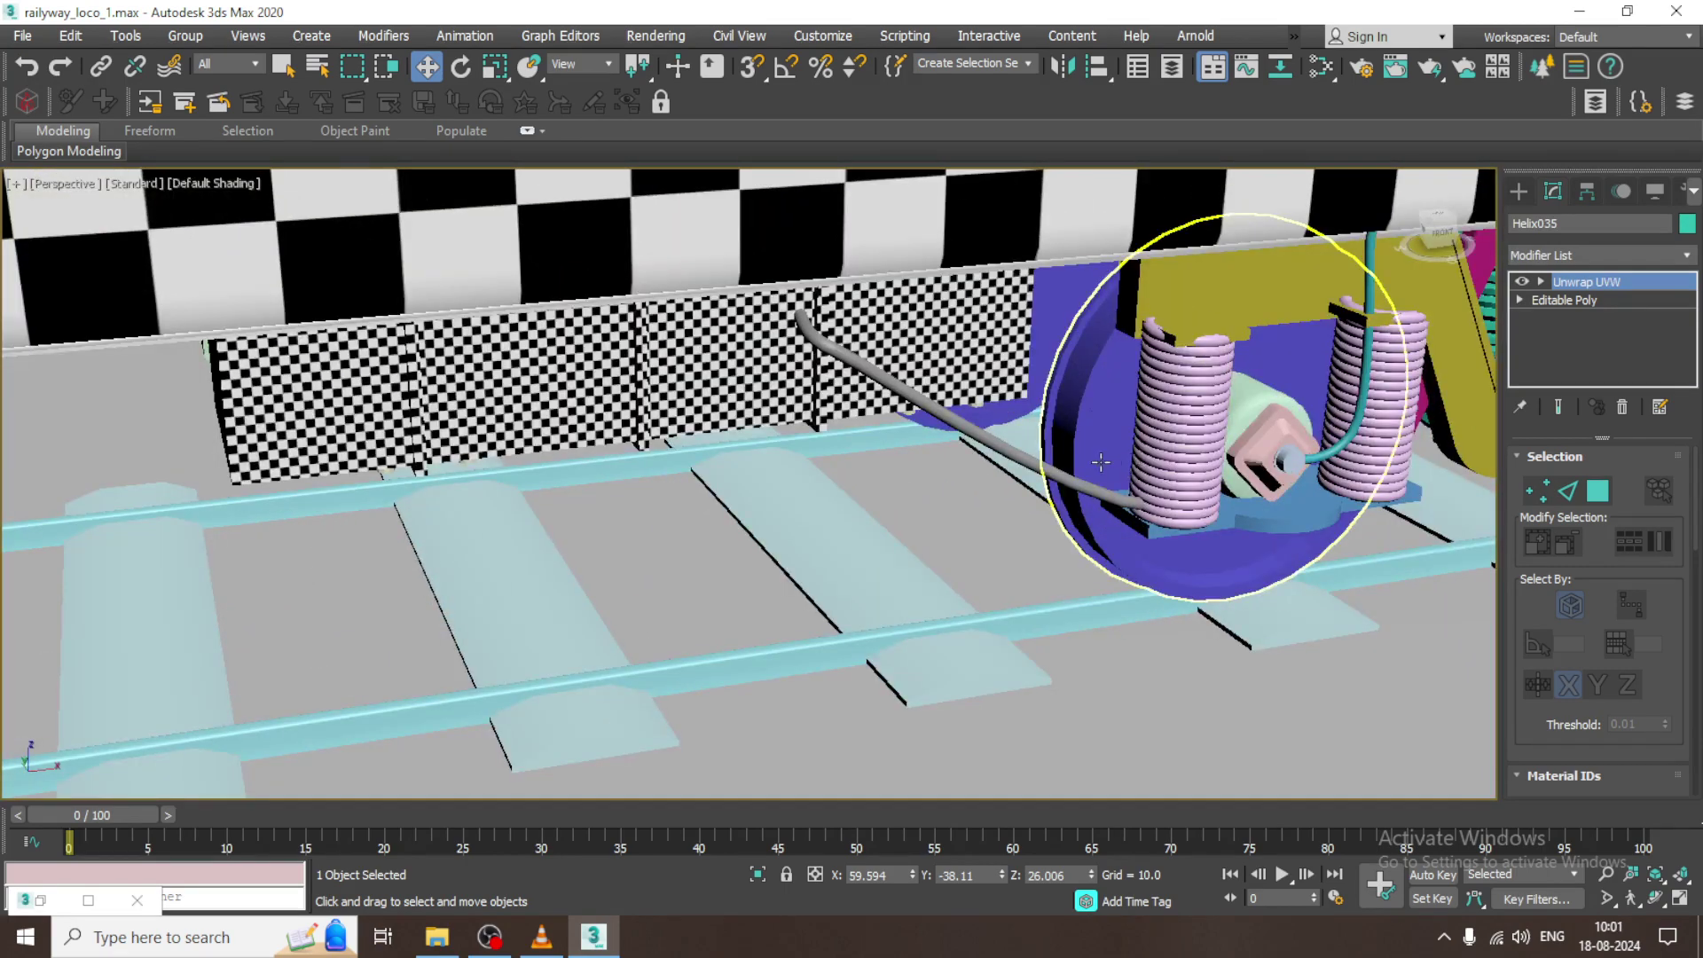
pyautogui.scroll(-6, 1101, 462)
# - Examine the locomotive's front end, buffers, hoses and coupling for parts that still need unwrapping, and select the coupling's side bar
pyautogui.moveTo(768, 396); pyautogui.dragTo(848, 479, button='middle')
pyautogui.scroll(3, 848, 479)
pyautogui.keyDown('alt'); pyautogui.moveTo(865, 376); pyautogui.dragTo(914, 371, button='middle'); pyautogui.keyUp('alt')
pyautogui.moveTo(914, 371); pyautogui.dragTo(1079, 414, button='middle')
pyautogui.keyDown('alt'); pyautogui.moveTo(691, 408); pyautogui.dragTo(779, 424, button='middle'); pyautogui.keyUp('alt')
pyautogui.keyDown('alt'); pyautogui.moveTo(222, 497); pyautogui.dragTo(359, 504, button='middle'); pyautogui.keyUp('alt')
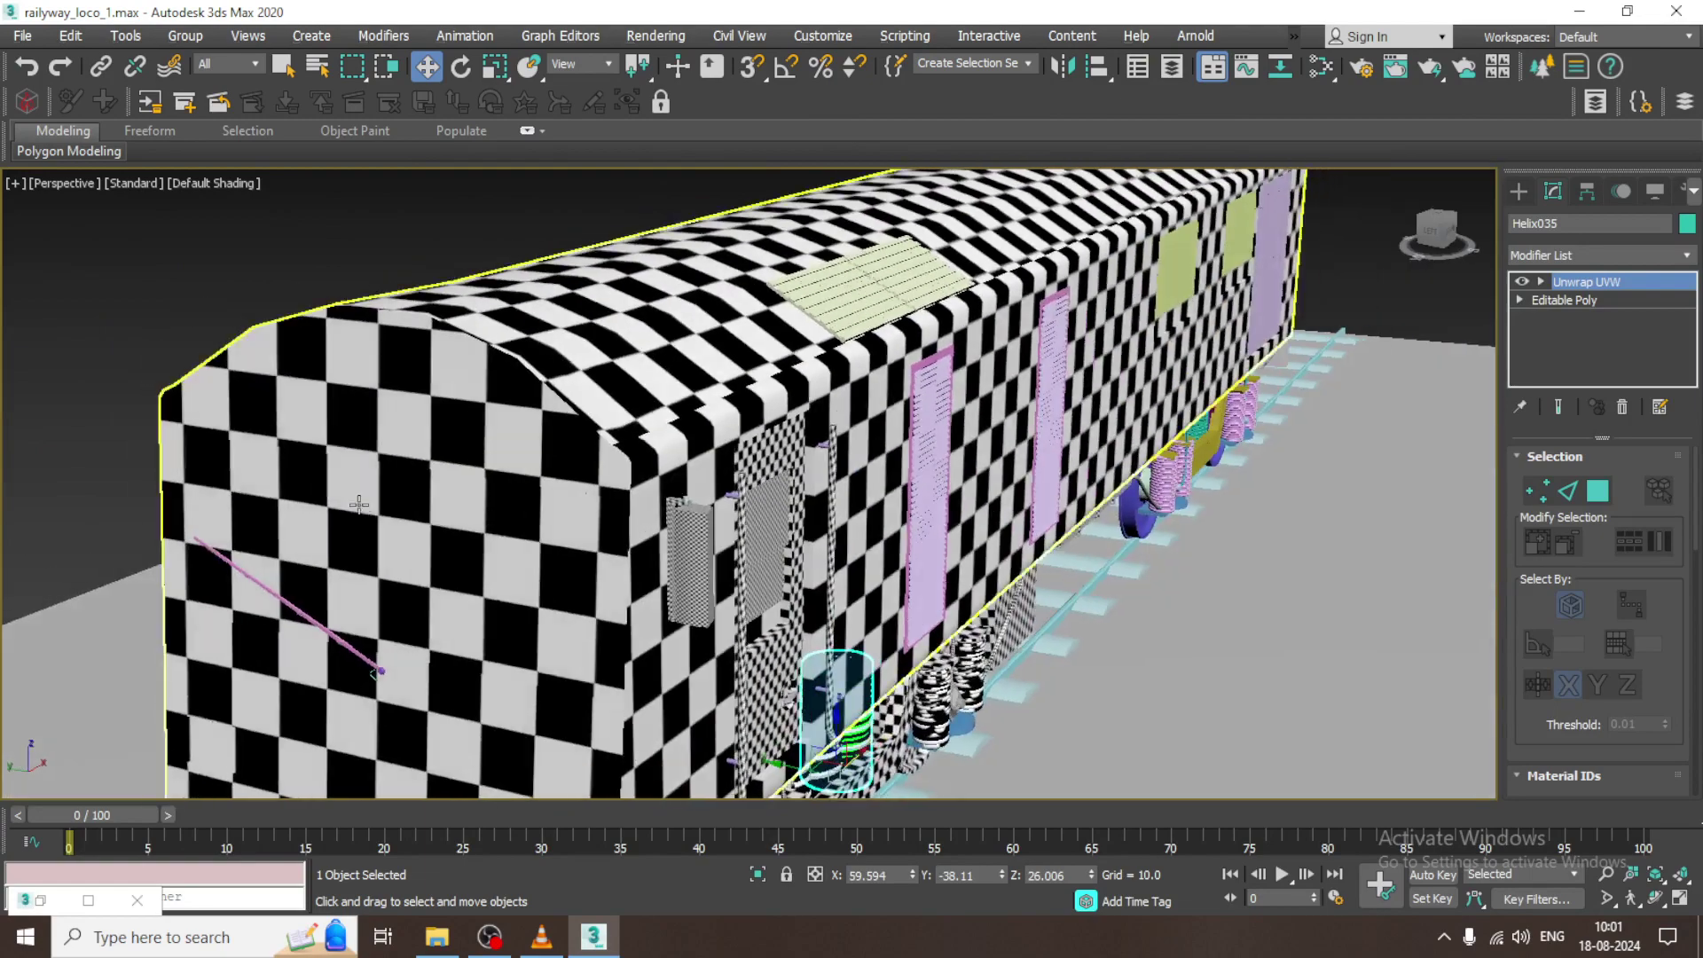
pyautogui.moveTo(426, 577); pyautogui.dragTo(620, 449, button='middle')
pyautogui.moveTo(754, 488); pyautogui.dragTo(806, 358, button='middle')
pyautogui.scroll(5, 596, 645)
pyautogui.moveTo(612, 621); pyautogui.dragTo(668, 491, button='middle')
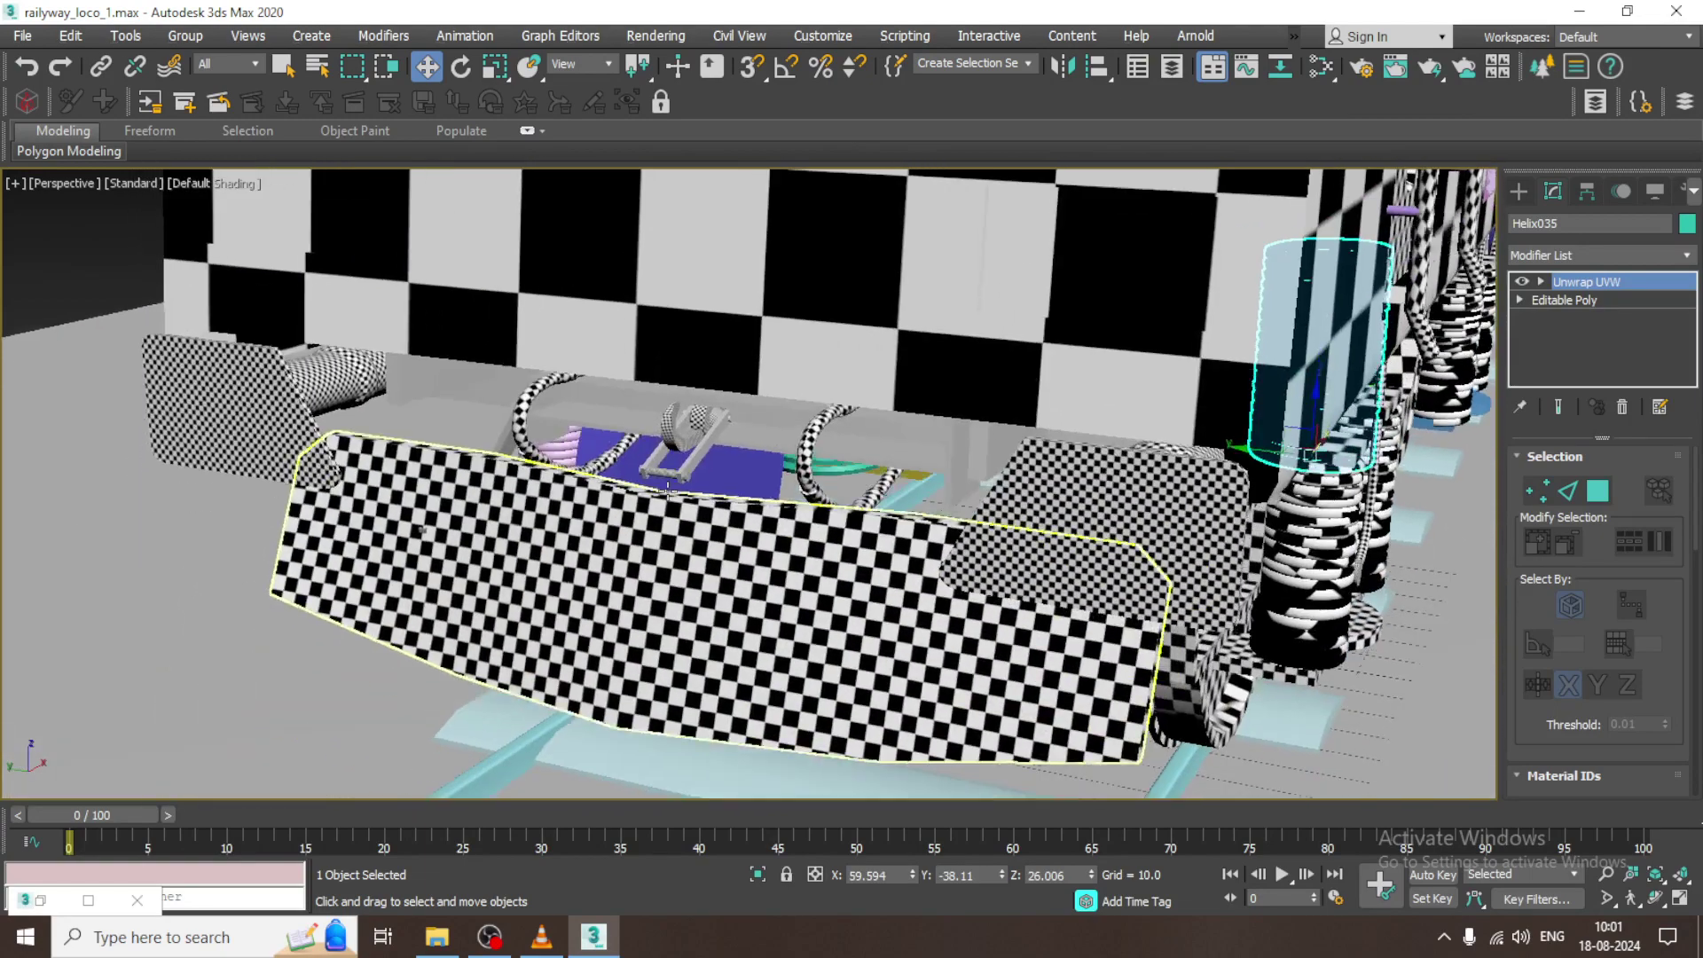
pyautogui.scroll(8, 667, 489)
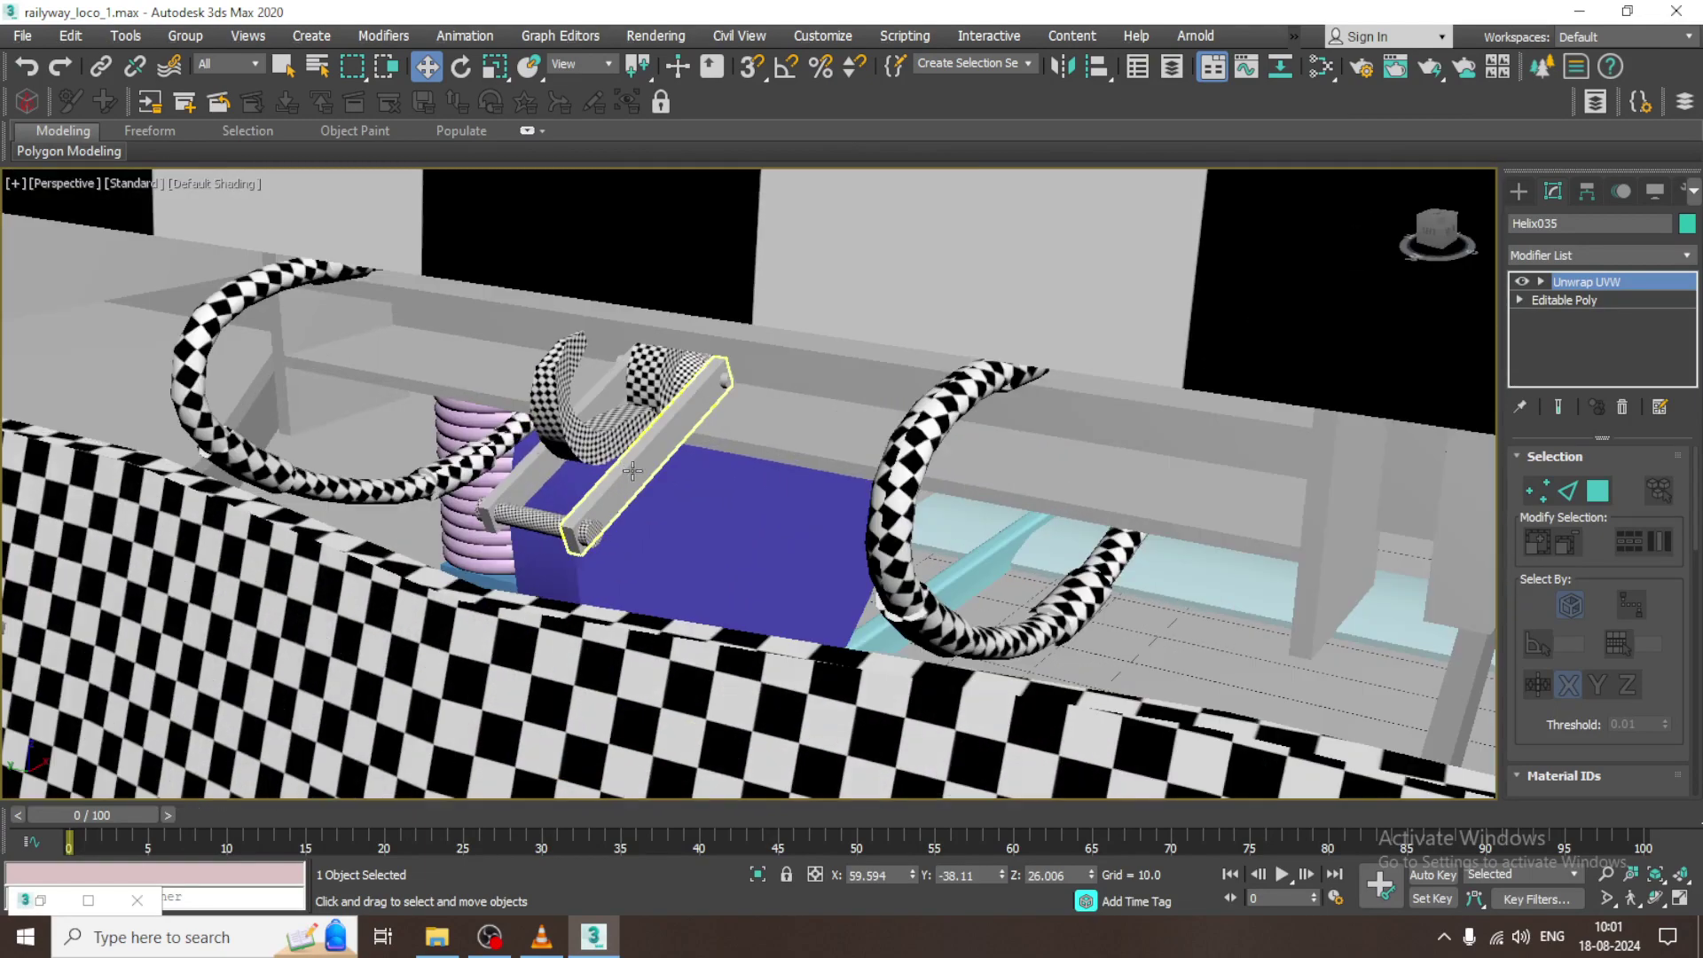
pyautogui.click(635, 474)
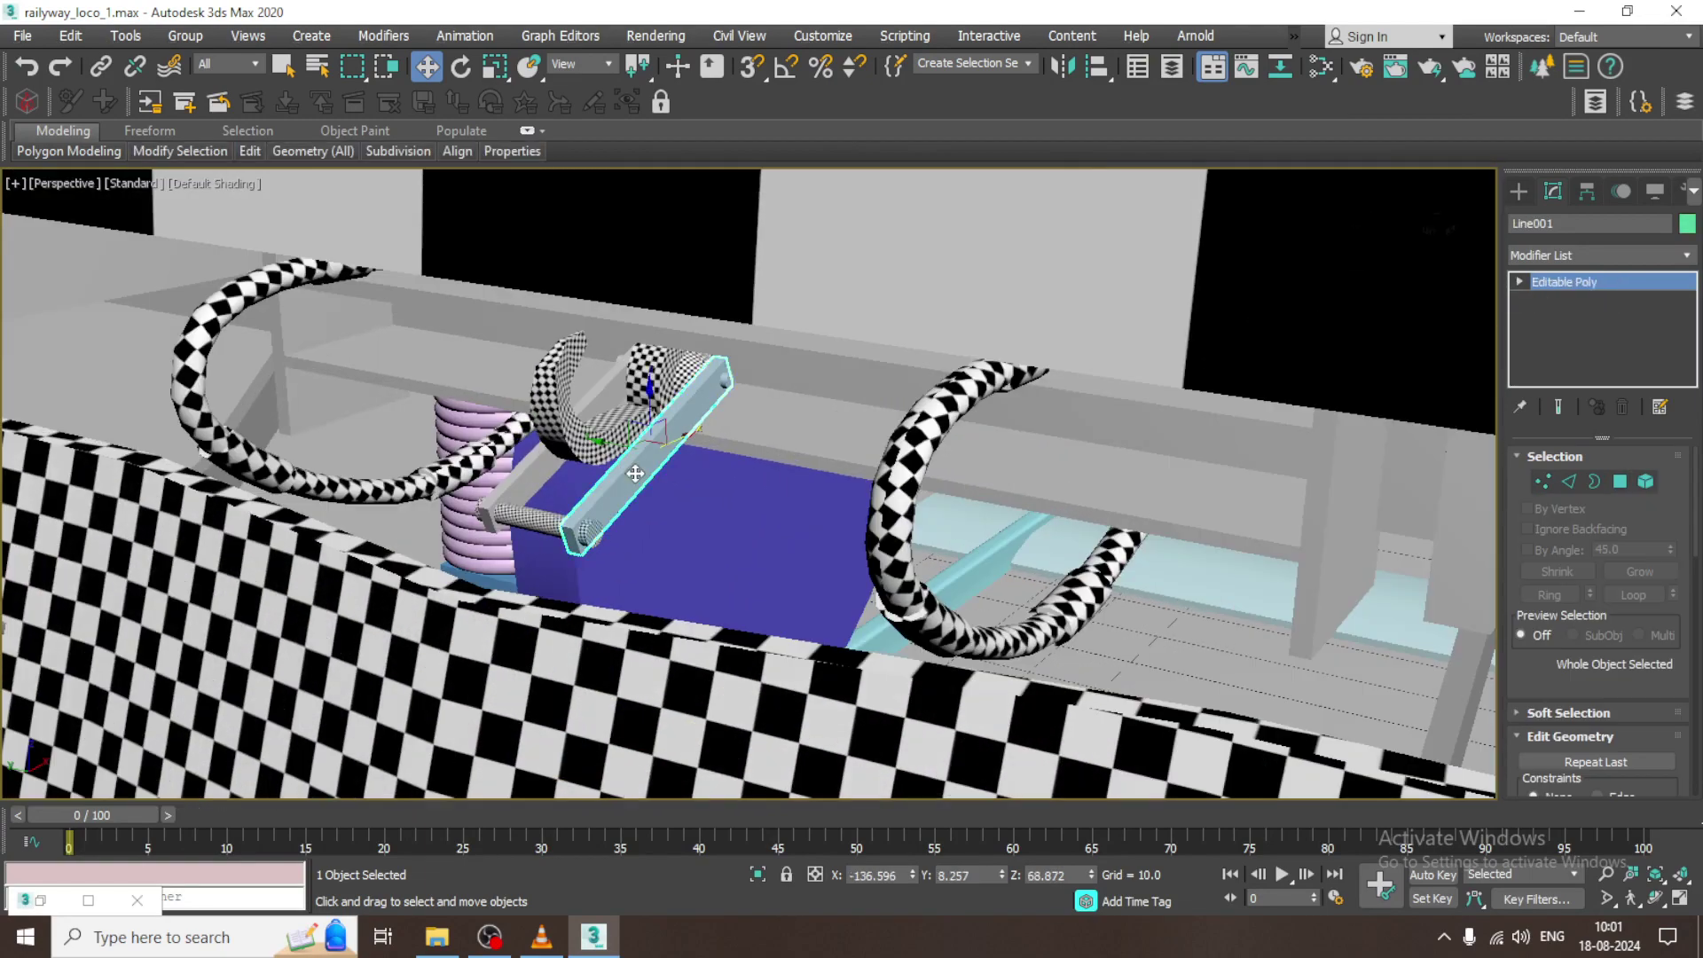
pyautogui.scroll(2, 618, 491)
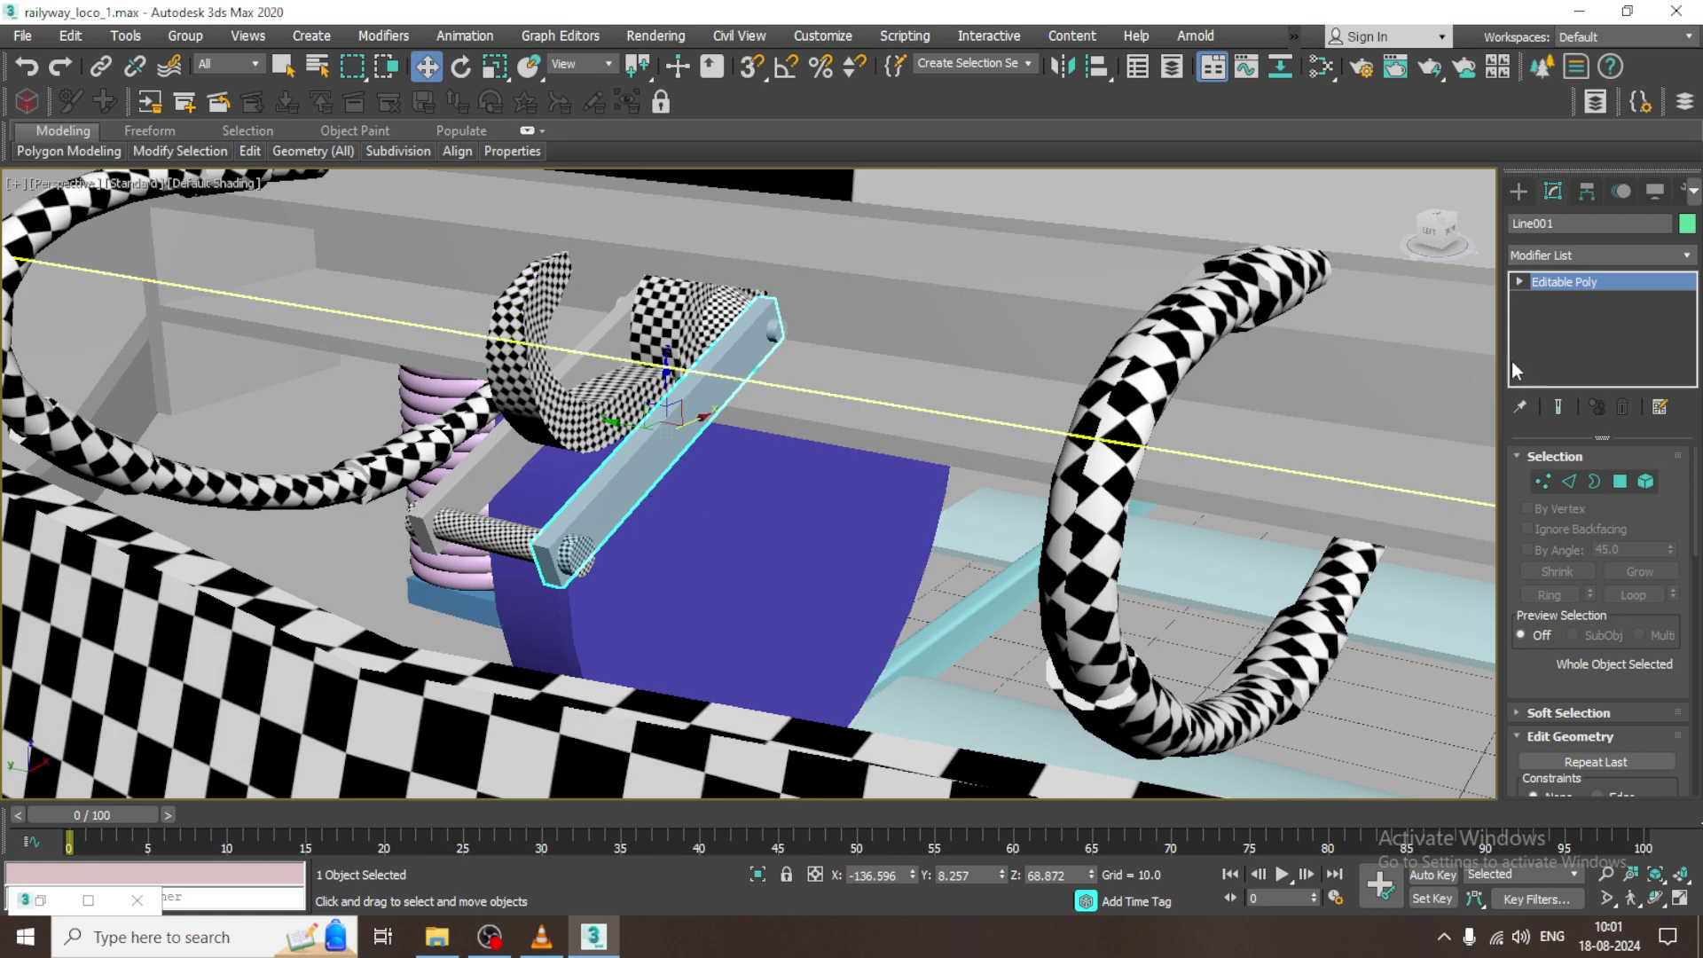
# - Select the untextured shelf-like frame behind the front hoses and isolate it
pyautogui.scroll(-5, 1292, 498)
pyautogui.keyDown('alt'); pyautogui.moveTo(1259, 498); pyautogui.dragTo(1388, 428, button='middle'); pyautogui.keyUp('alt')
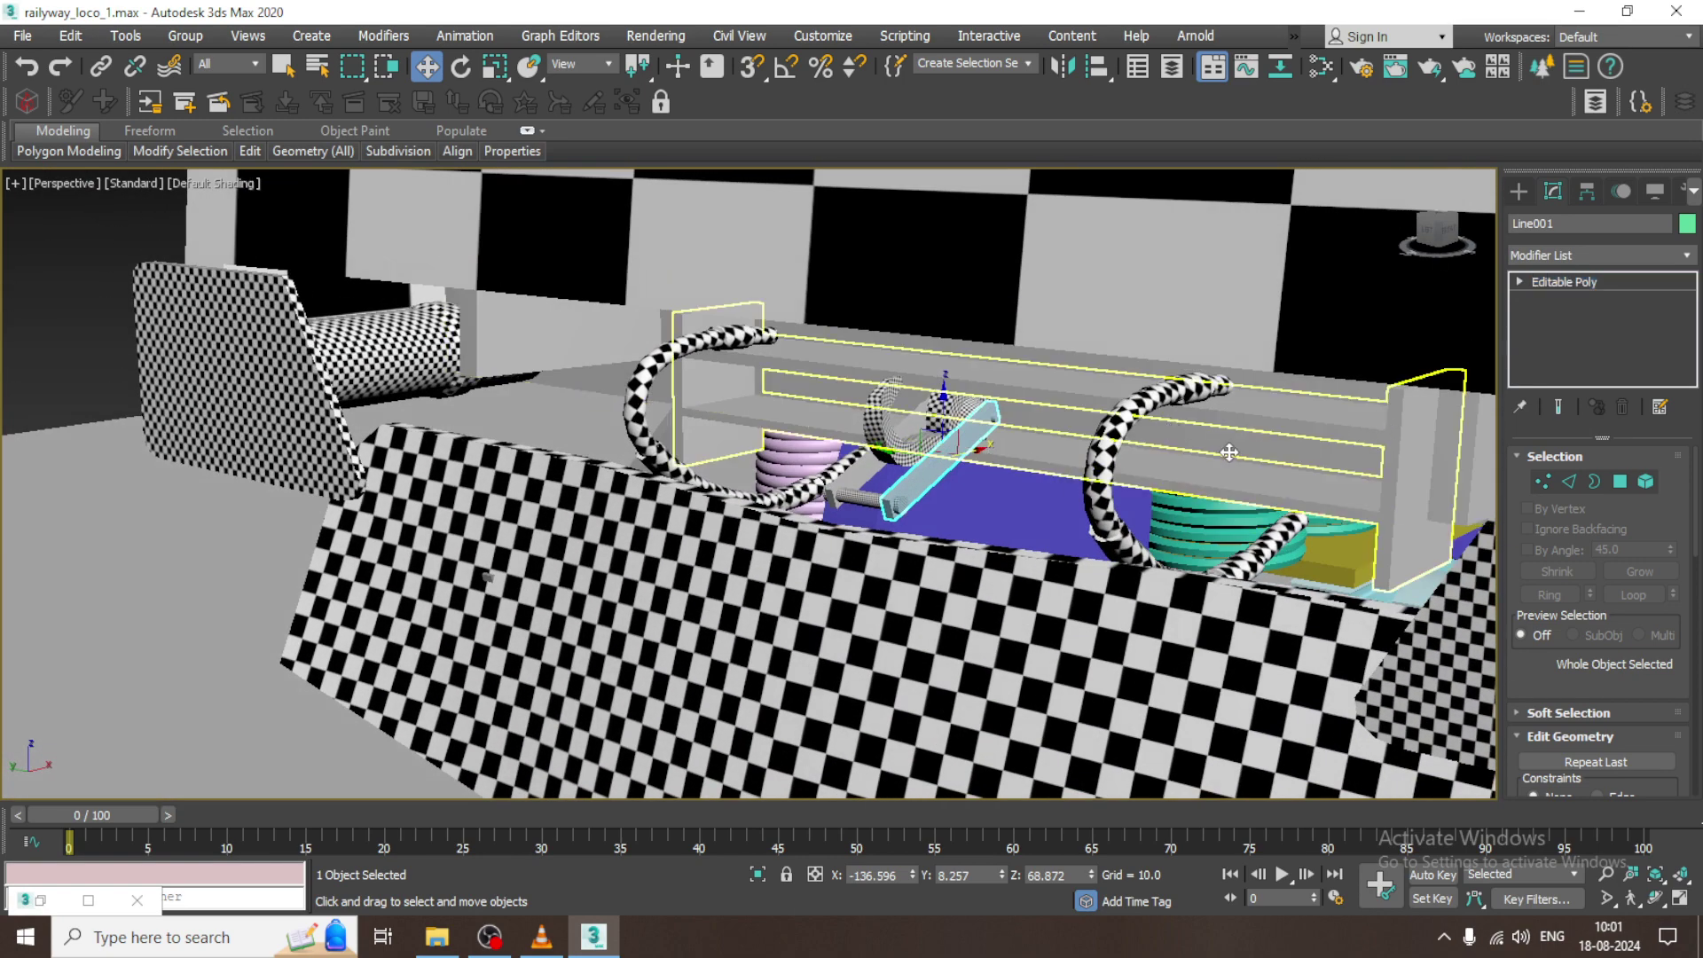
pyautogui.click(1269, 483)
pyautogui.hotkey('alt', 'q')
pyautogui.scroll(-3, 1345, 494)
pyautogui.keyDown('alt'); pyautogui.moveTo(1345, 494); pyautogui.dragTo(1241, 499, button='middle'); pyautogui.keyUp('alt')
pyautogui.moveTo(1242, 498); pyautogui.dragTo(815, 464, button='middle')
pyautogui.keyDown('alt'); pyautogui.moveTo(815, 464); pyautogui.dragTo(1095, 470, button='middle'); pyautogui.keyUp('alt')
# - Add an Unwrap UVW modifier to the isolated frame and open its UV editor
pyautogui.click(1576, 255)
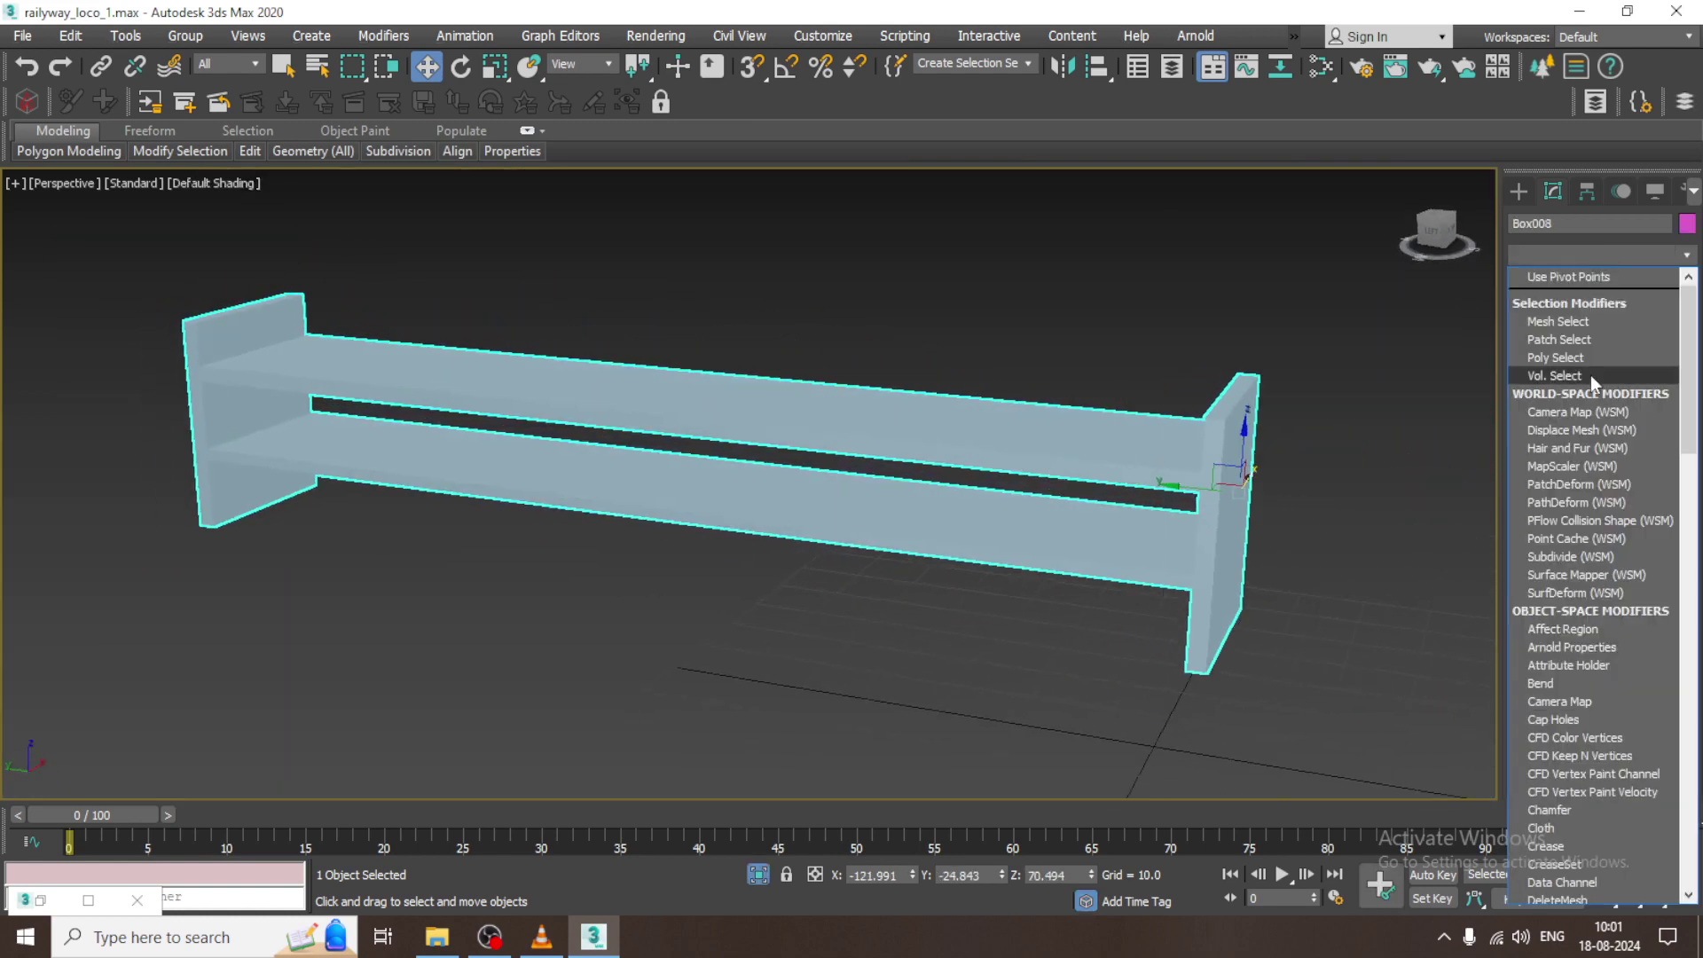
pyautogui.scroll(-10, 1589, 376)
pyautogui.click(1566, 600)
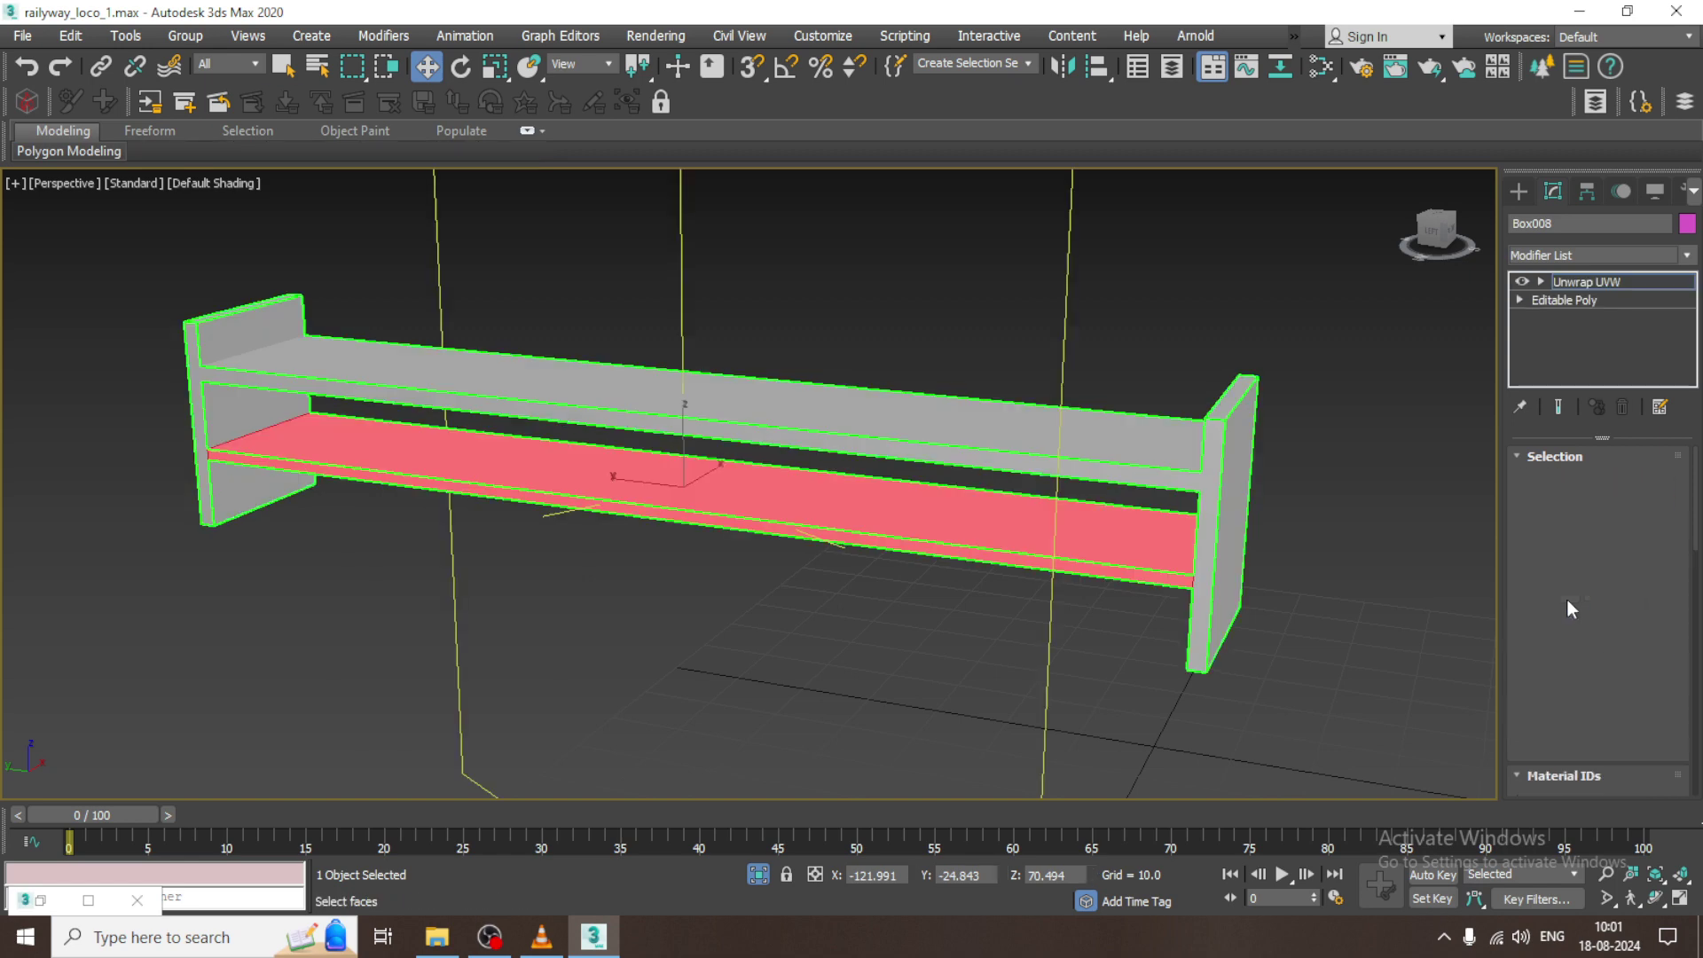
pyautogui.moveTo(1103, 381); pyautogui.dragTo(1109, 400, button='middle')
pyautogui.scroll(-5, 1582, 733)
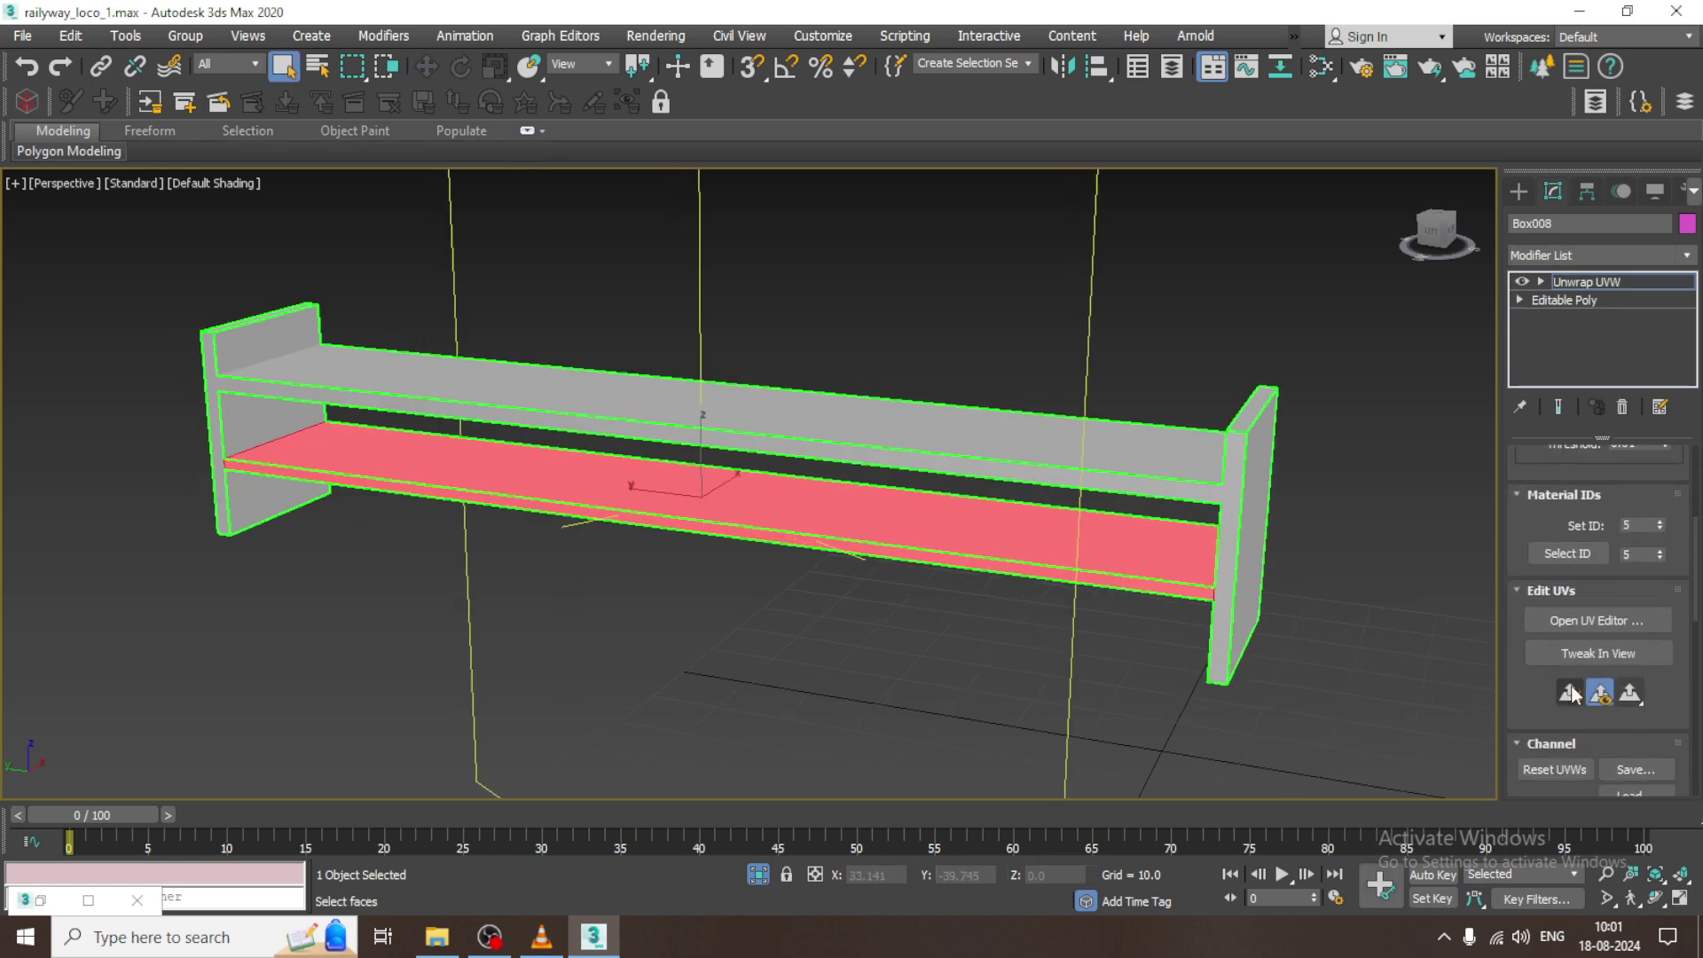
pyautogui.click(1593, 620)
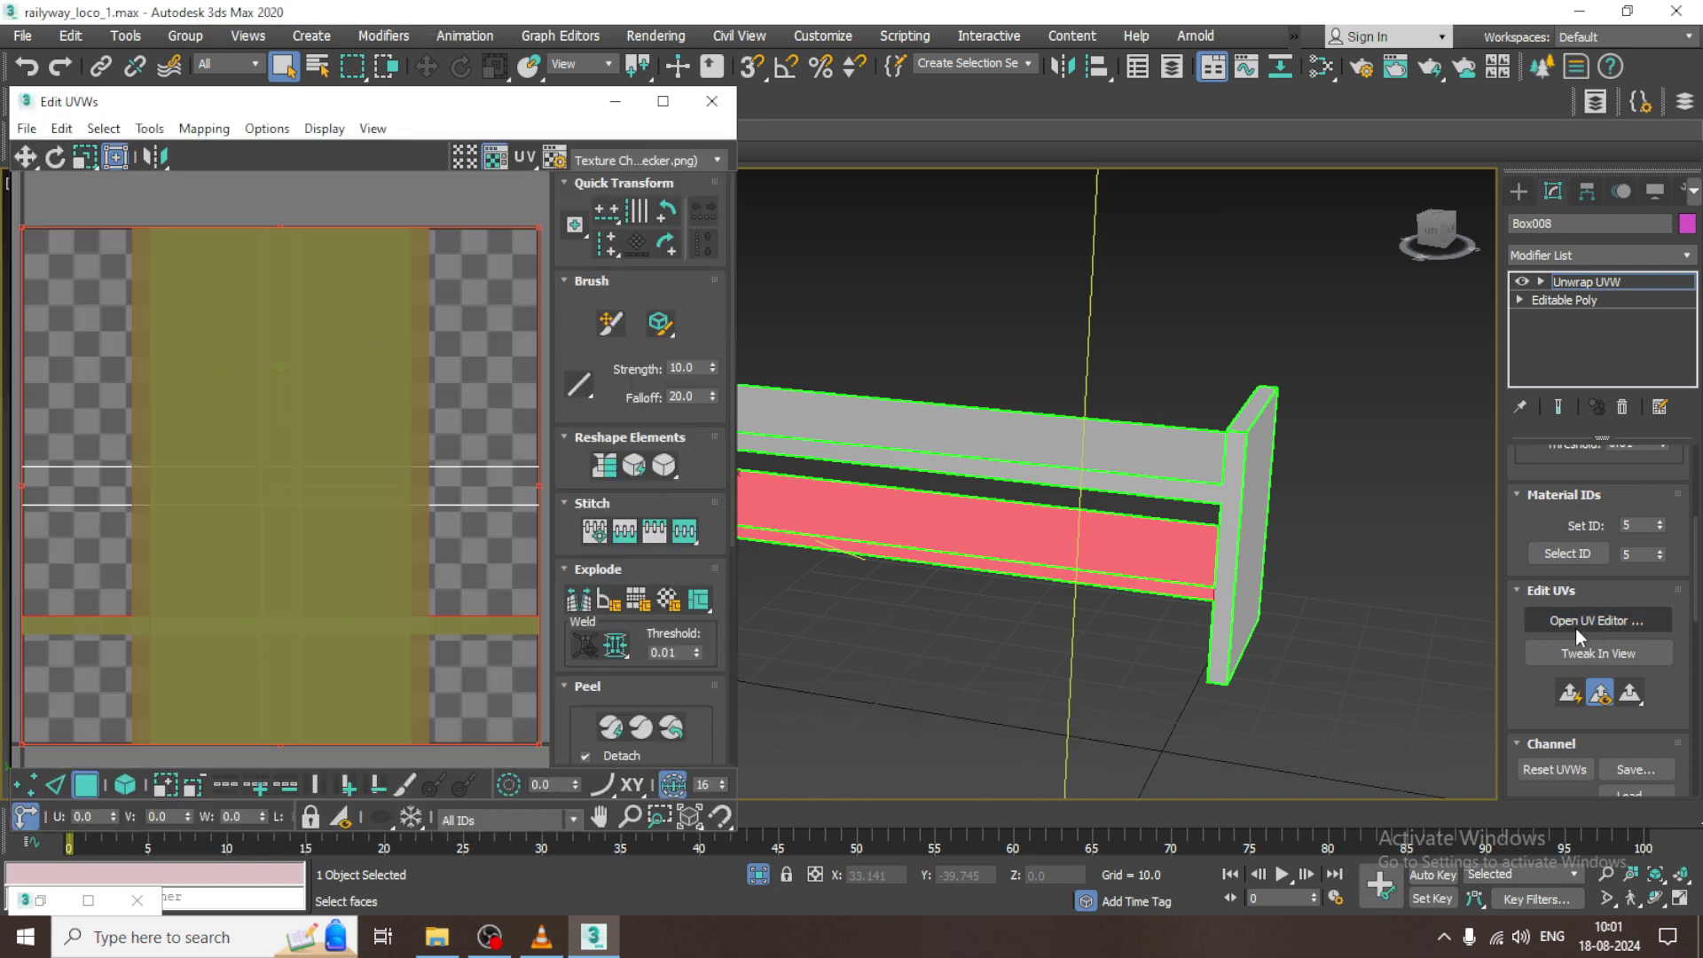
# - Apply Unfold Mapping with Walk to closest face to the frame's lower shelf polygons and move their shell outside the UV tile
pyautogui.click(612, 727)
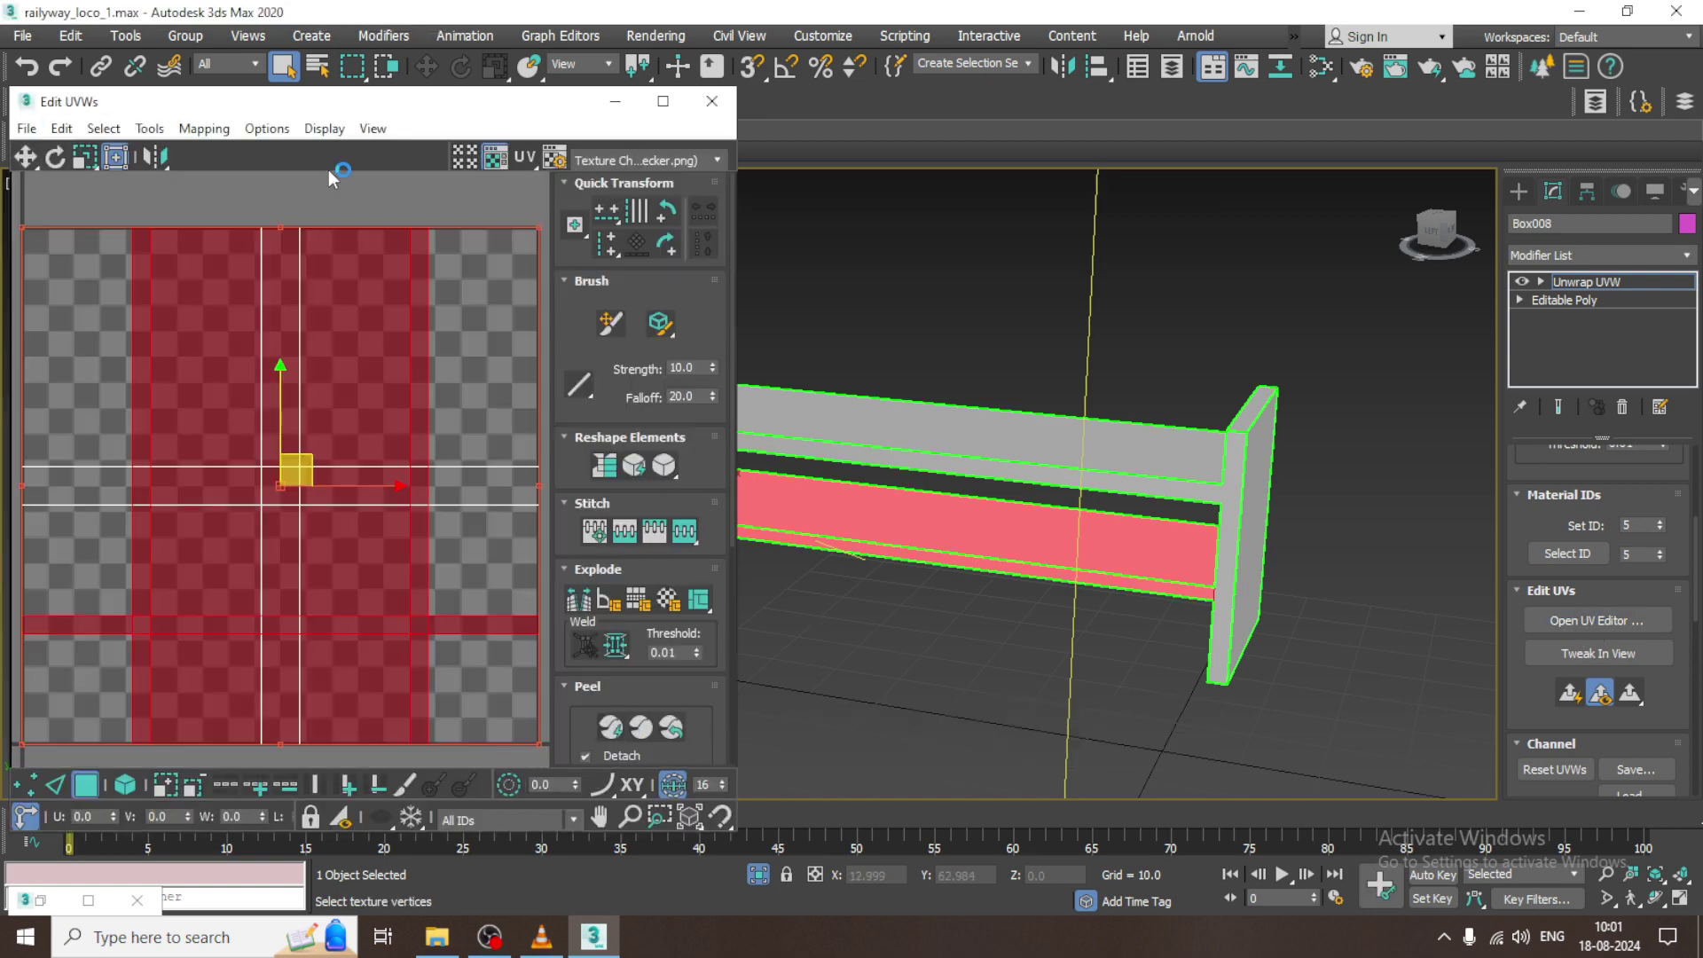
pyautogui.click(228, 133)
pyautogui.click(253, 207)
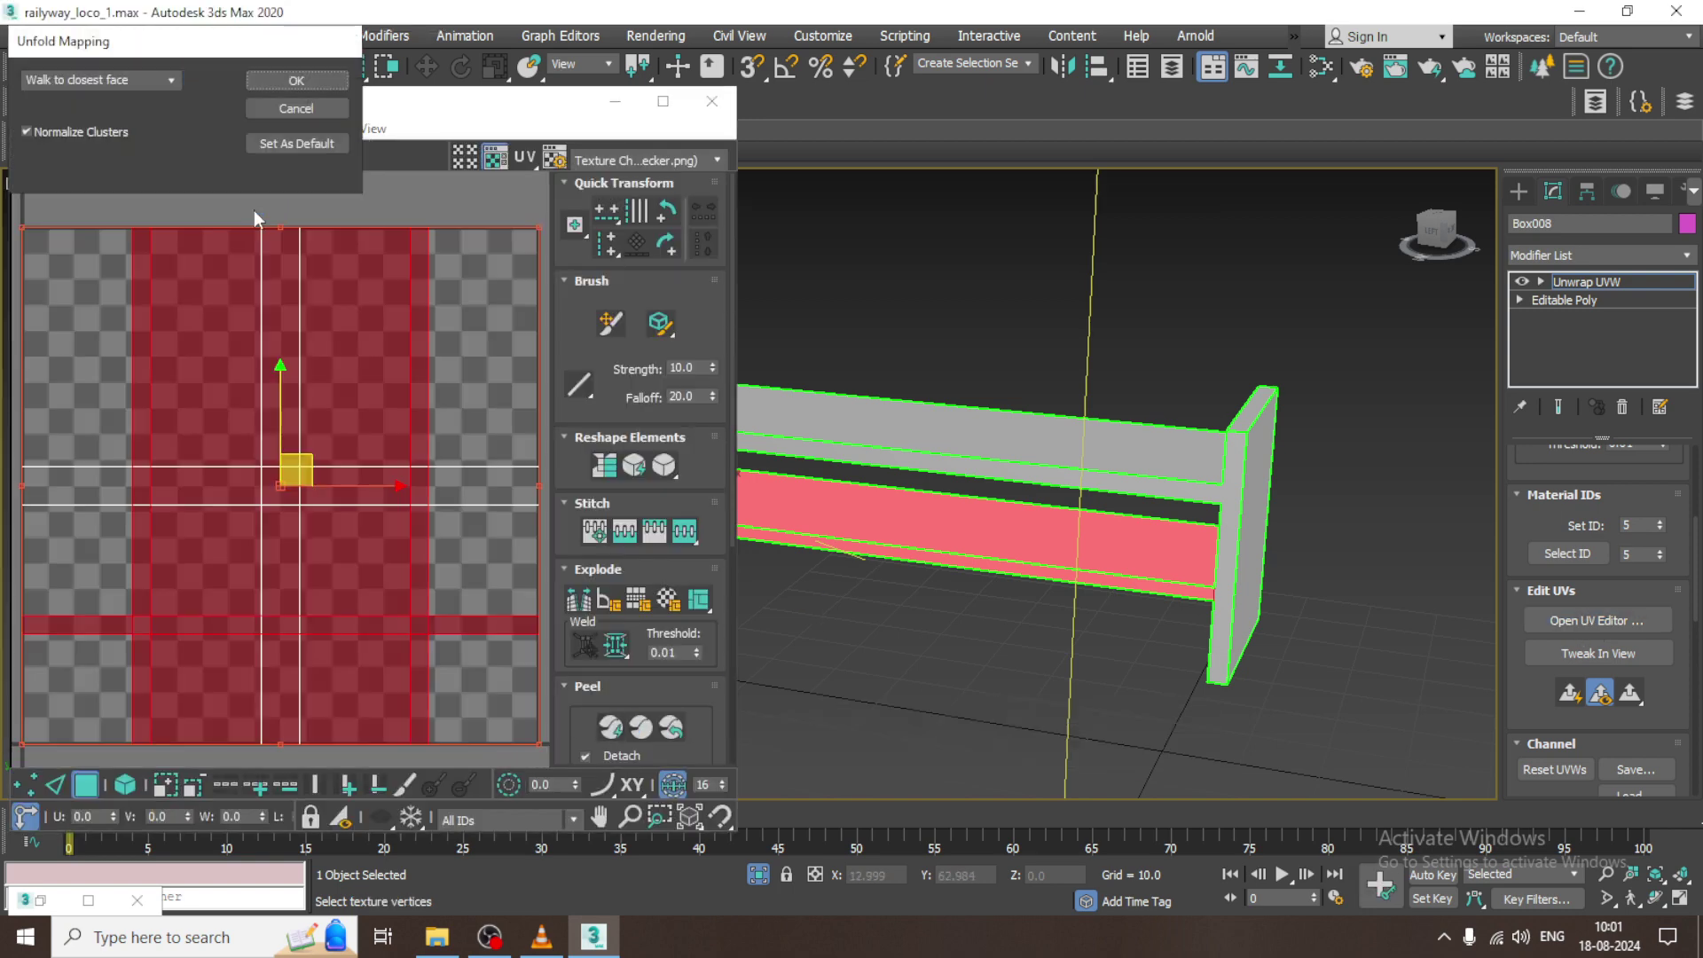
pyautogui.click(296, 80)
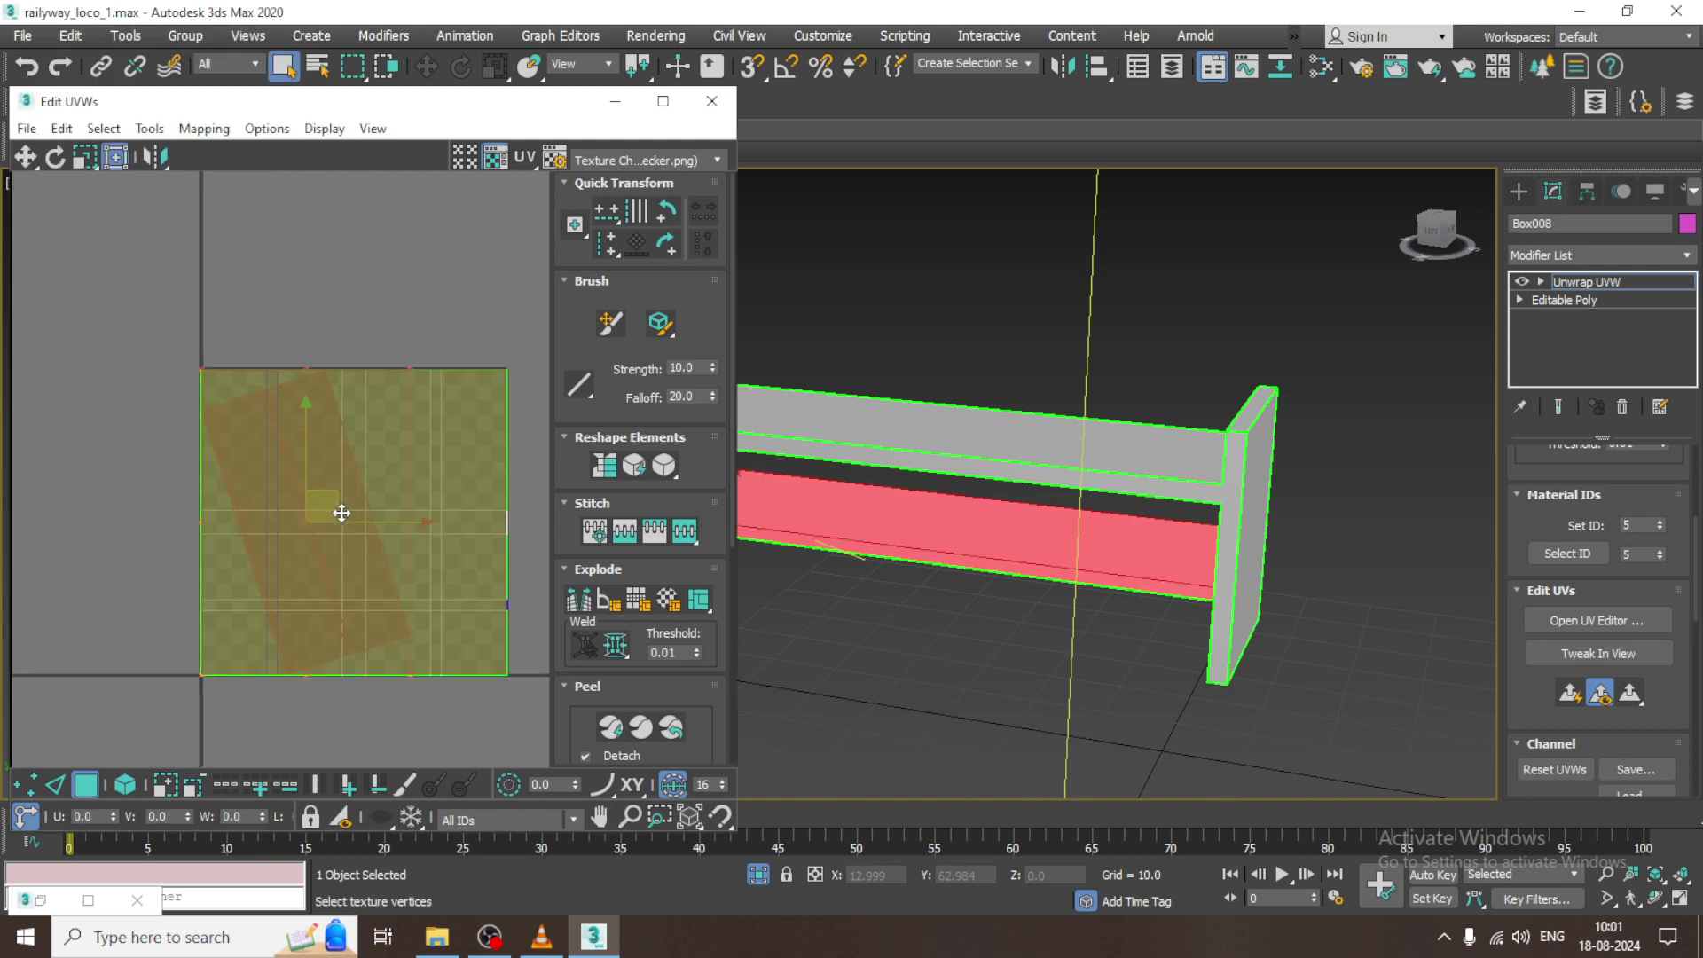
pyautogui.moveTo(330, 493); pyautogui.dragTo(99, 233)
pyautogui.moveTo(1179, 355); pyautogui.dragTo(1489, 419, button='middle')
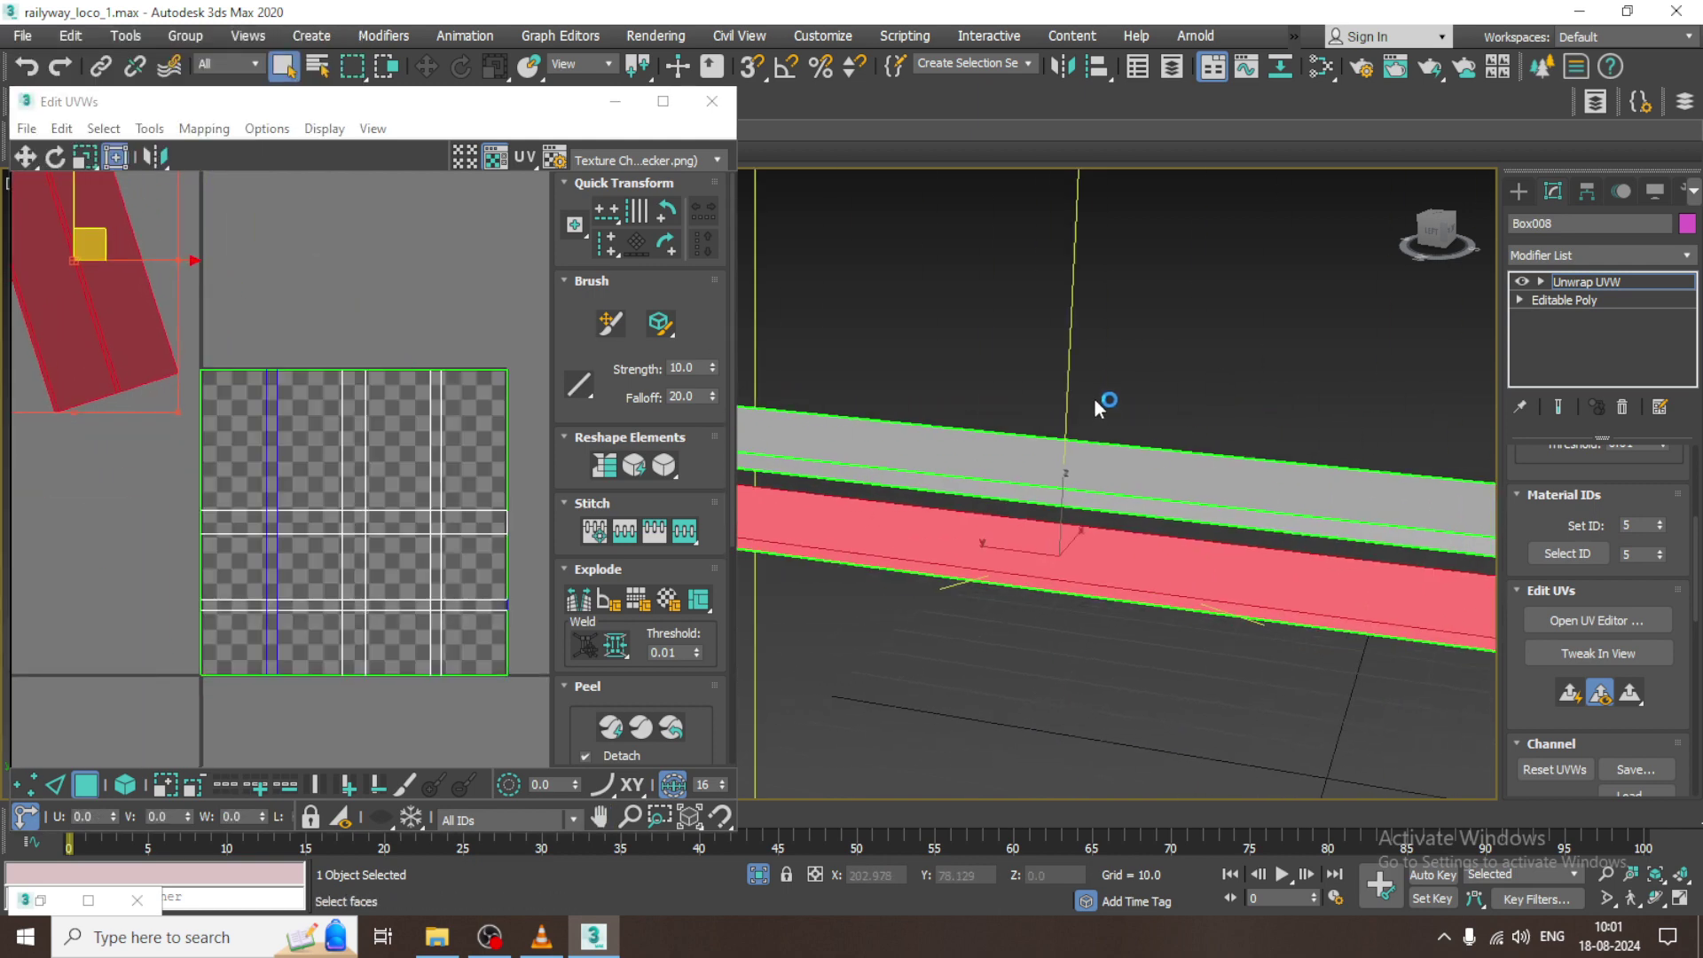
# - Turn off Ignore Backfacing and select all polygons of the frame's upper shelf
pyautogui.click(1190, 520)
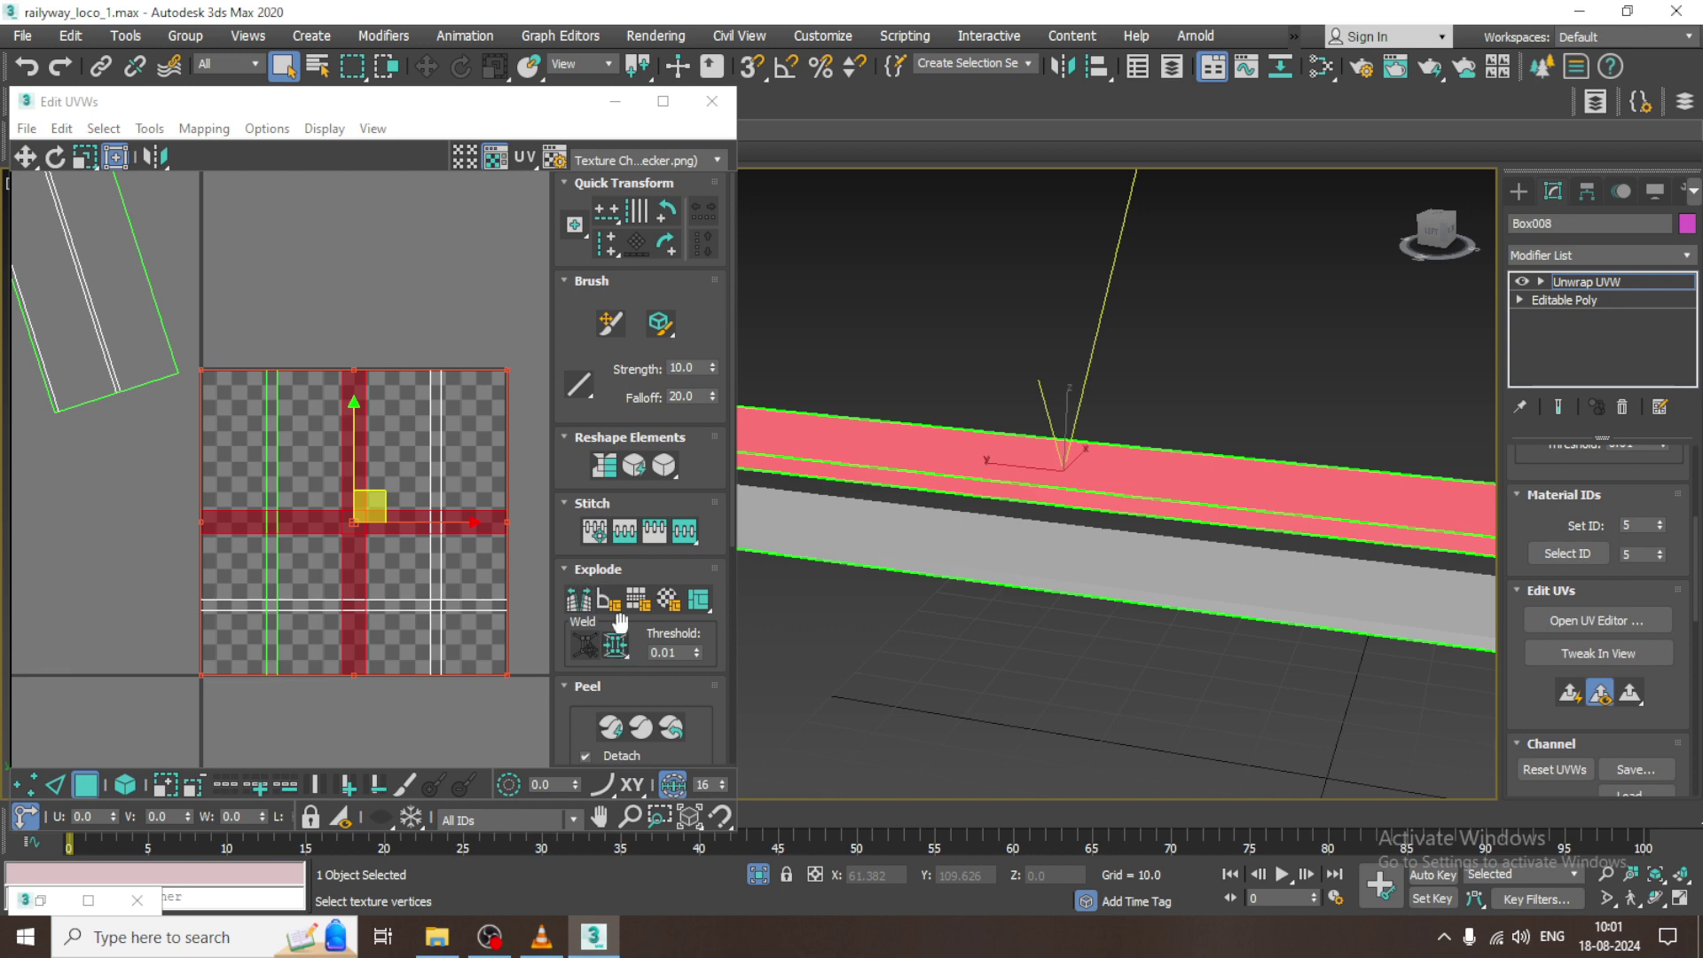
pyautogui.keyDown('alt'); pyautogui.moveTo(1261, 417); pyautogui.dragTo(975, 451, button='middle'); pyautogui.keyUp('alt')
pyautogui.click(975, 452)
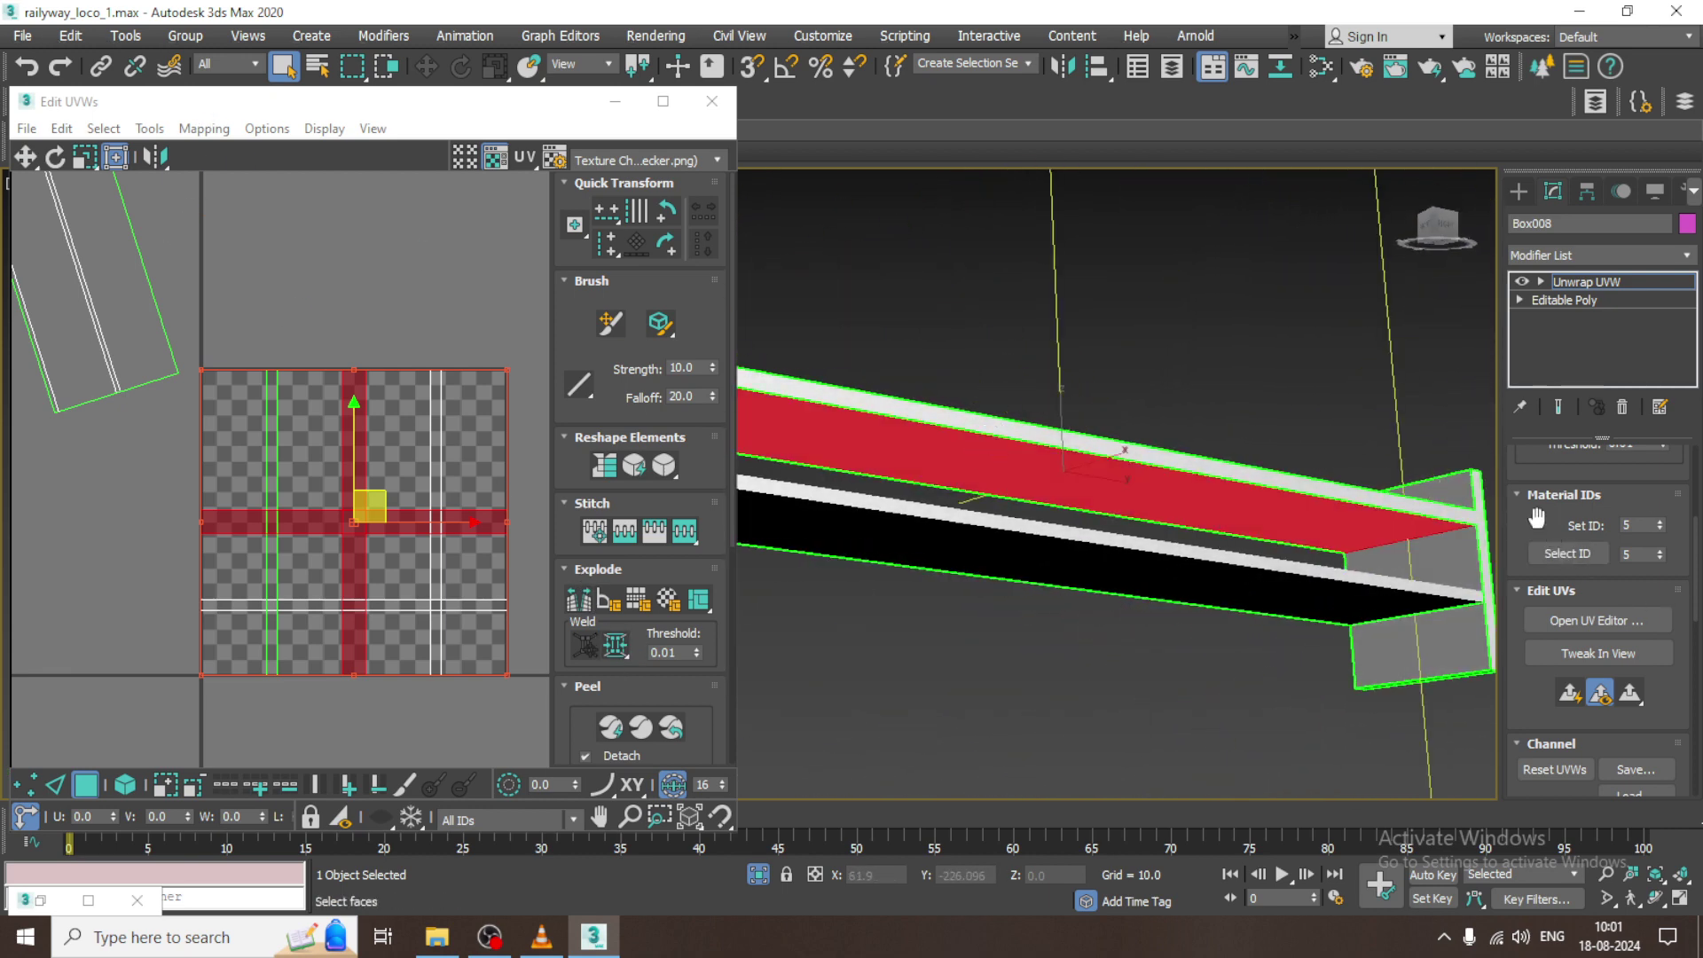
pyautogui.moveTo(1536, 518); pyautogui.dragTo(1549, 699)
pyautogui.moveTo(65, 419); pyautogui.dragTo(310, 561, button='middle')
pyautogui.moveTo(466, 354); pyautogui.dragTo(97, 435)
pyautogui.keyDown('alt'); pyautogui.moveTo(1186, 579); pyautogui.dragTo(1158, 607, button='middle'); pyautogui.keyUp('alt')
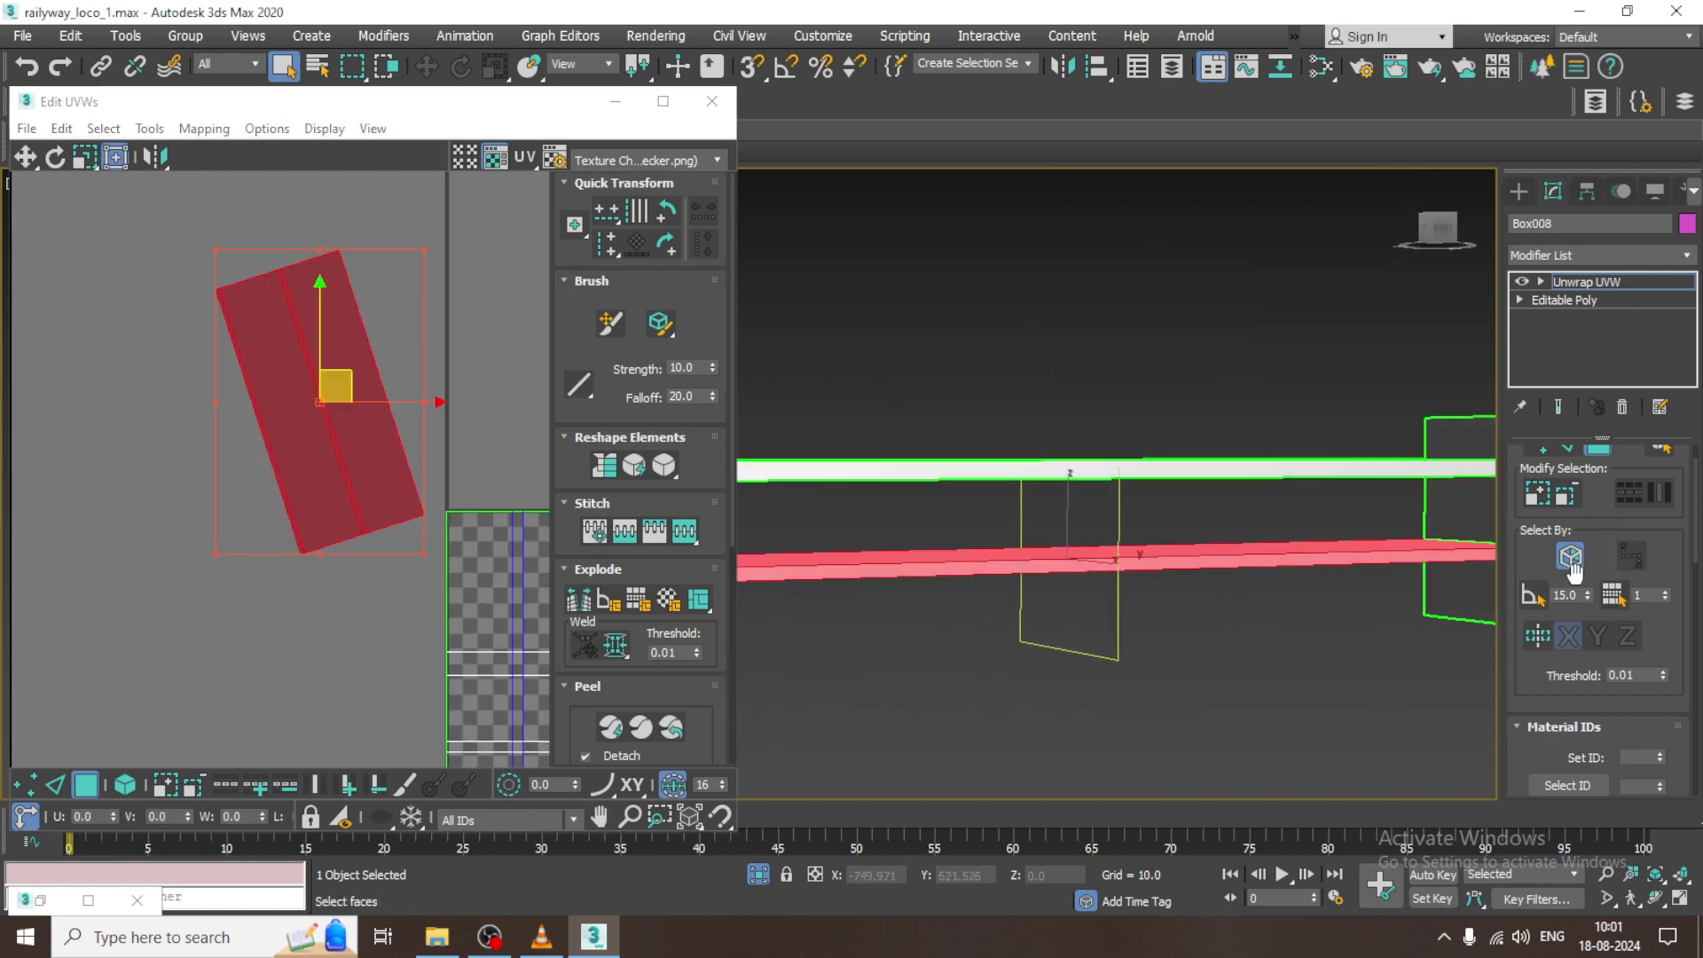
pyautogui.moveTo(1053, 532); pyautogui.dragTo(1049, 530)
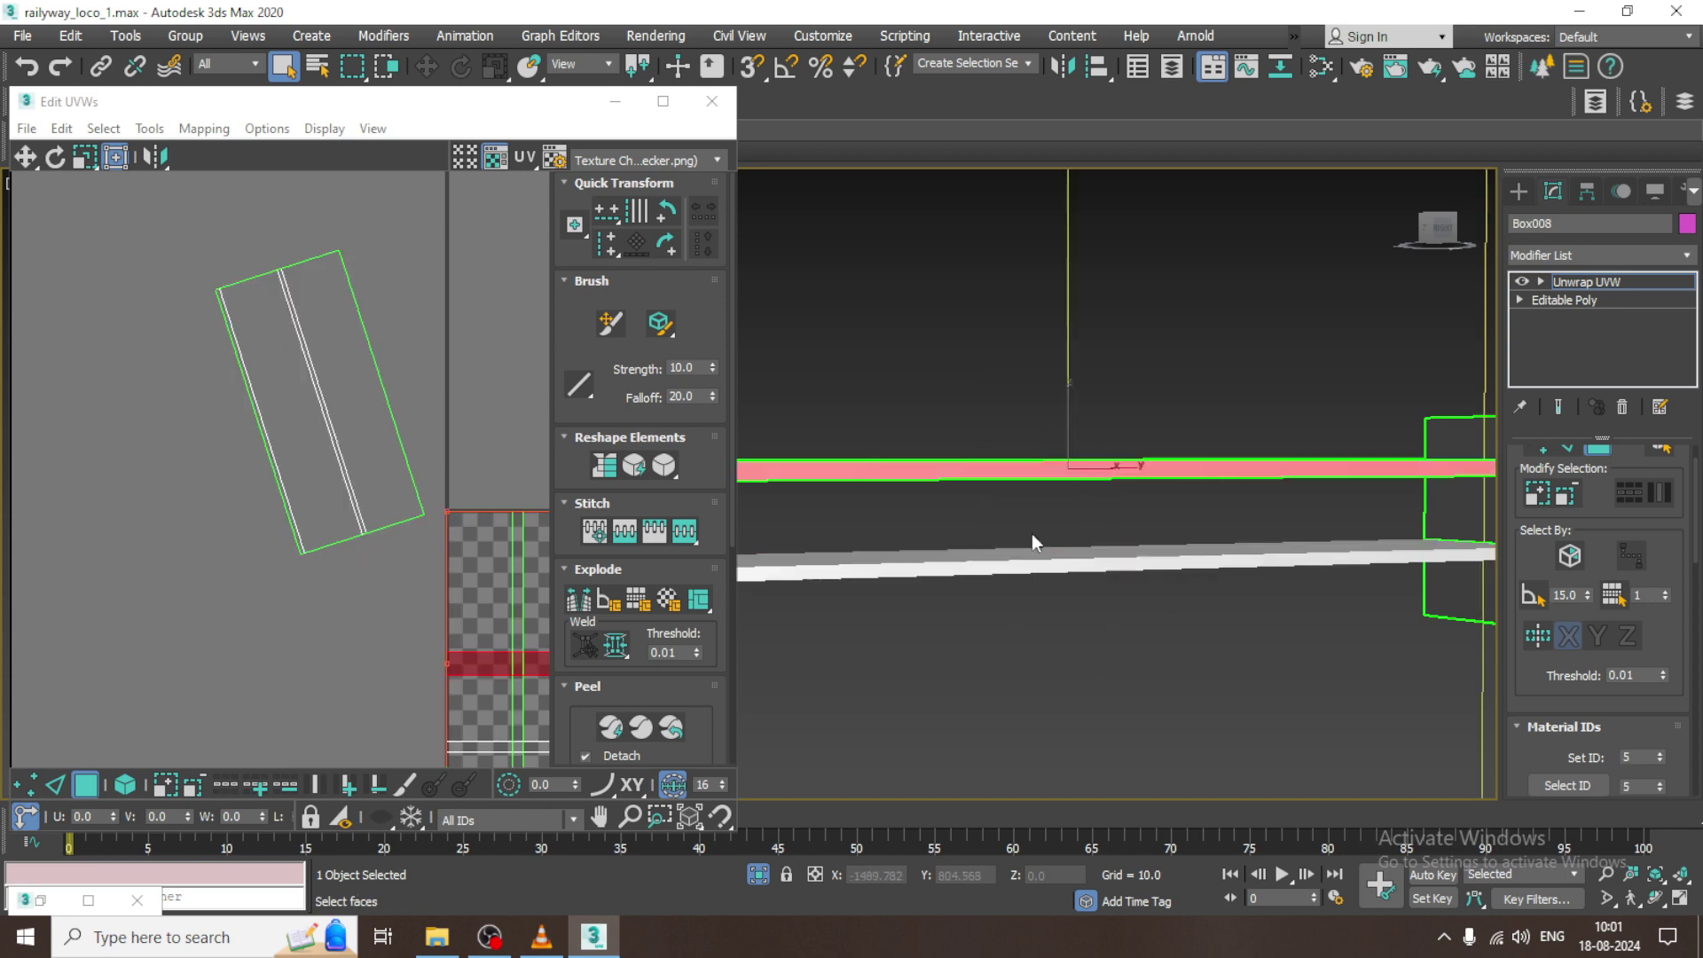
# - Apply Unfold Mapping to the upper shelf's polygons and move their shell above the UV tile
pyautogui.click(203, 129)
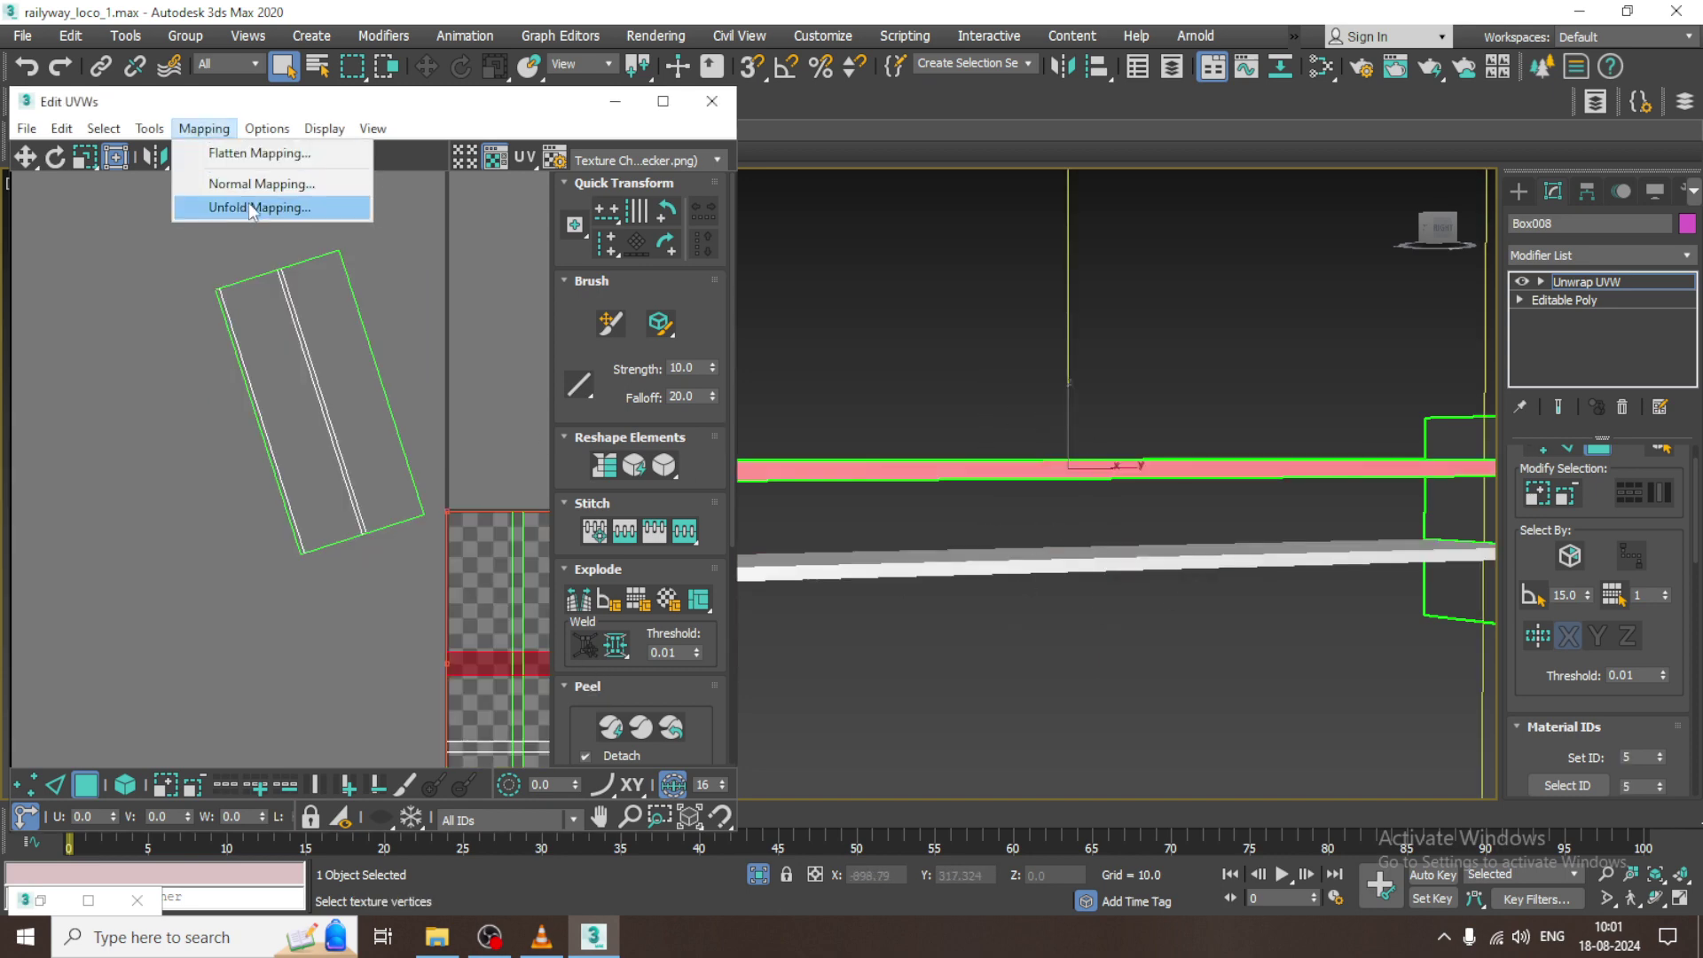
pyautogui.click(254, 206)
pyautogui.click(301, 76)
pyautogui.moveTo(163, 499); pyautogui.dragTo(155, 496, button='middle')
pyautogui.moveTo(319, 592); pyautogui.dragTo(297, 250)
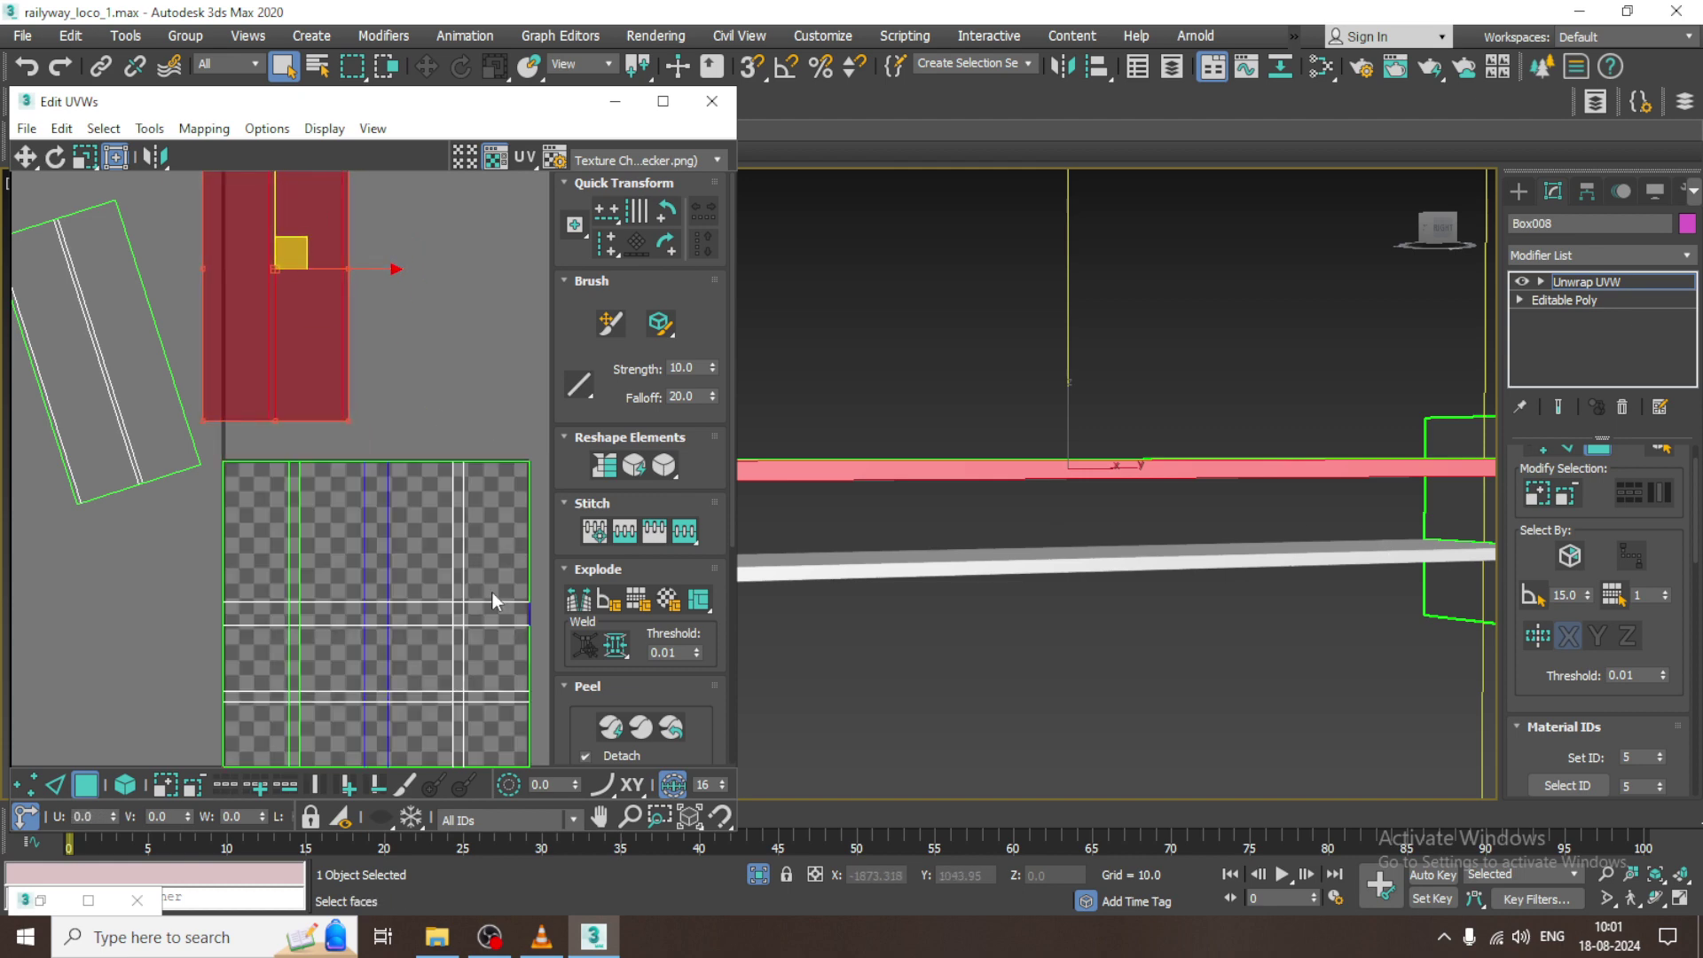
pyautogui.scroll(-2, 213, 438)
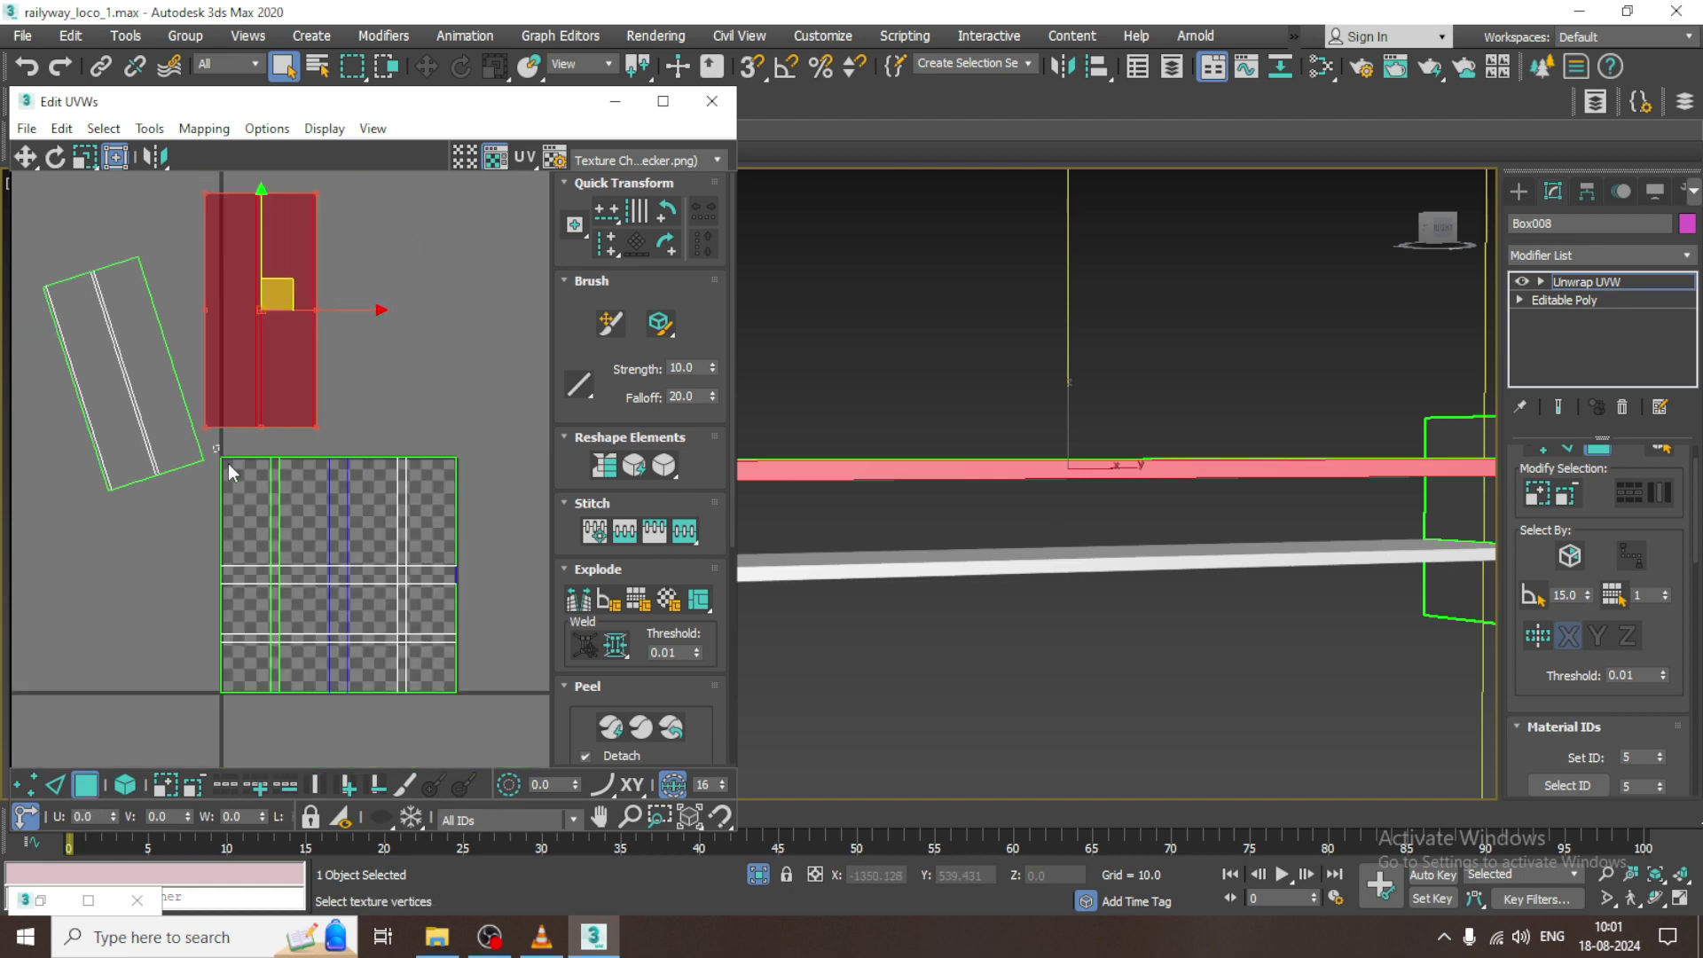
# - Select the polygons of both end plates in the UV layout and apply Unfold Mapping to them
pyautogui.moveTo(541, 679); pyautogui.dragTo(543, 685)
pyautogui.moveTo(1208, 542); pyautogui.dragTo(1020, 614, button='middle')
pyautogui.moveTo(1344, 471); pyautogui.dragTo(1239, 493, button='middle')
pyautogui.click(202, 128)
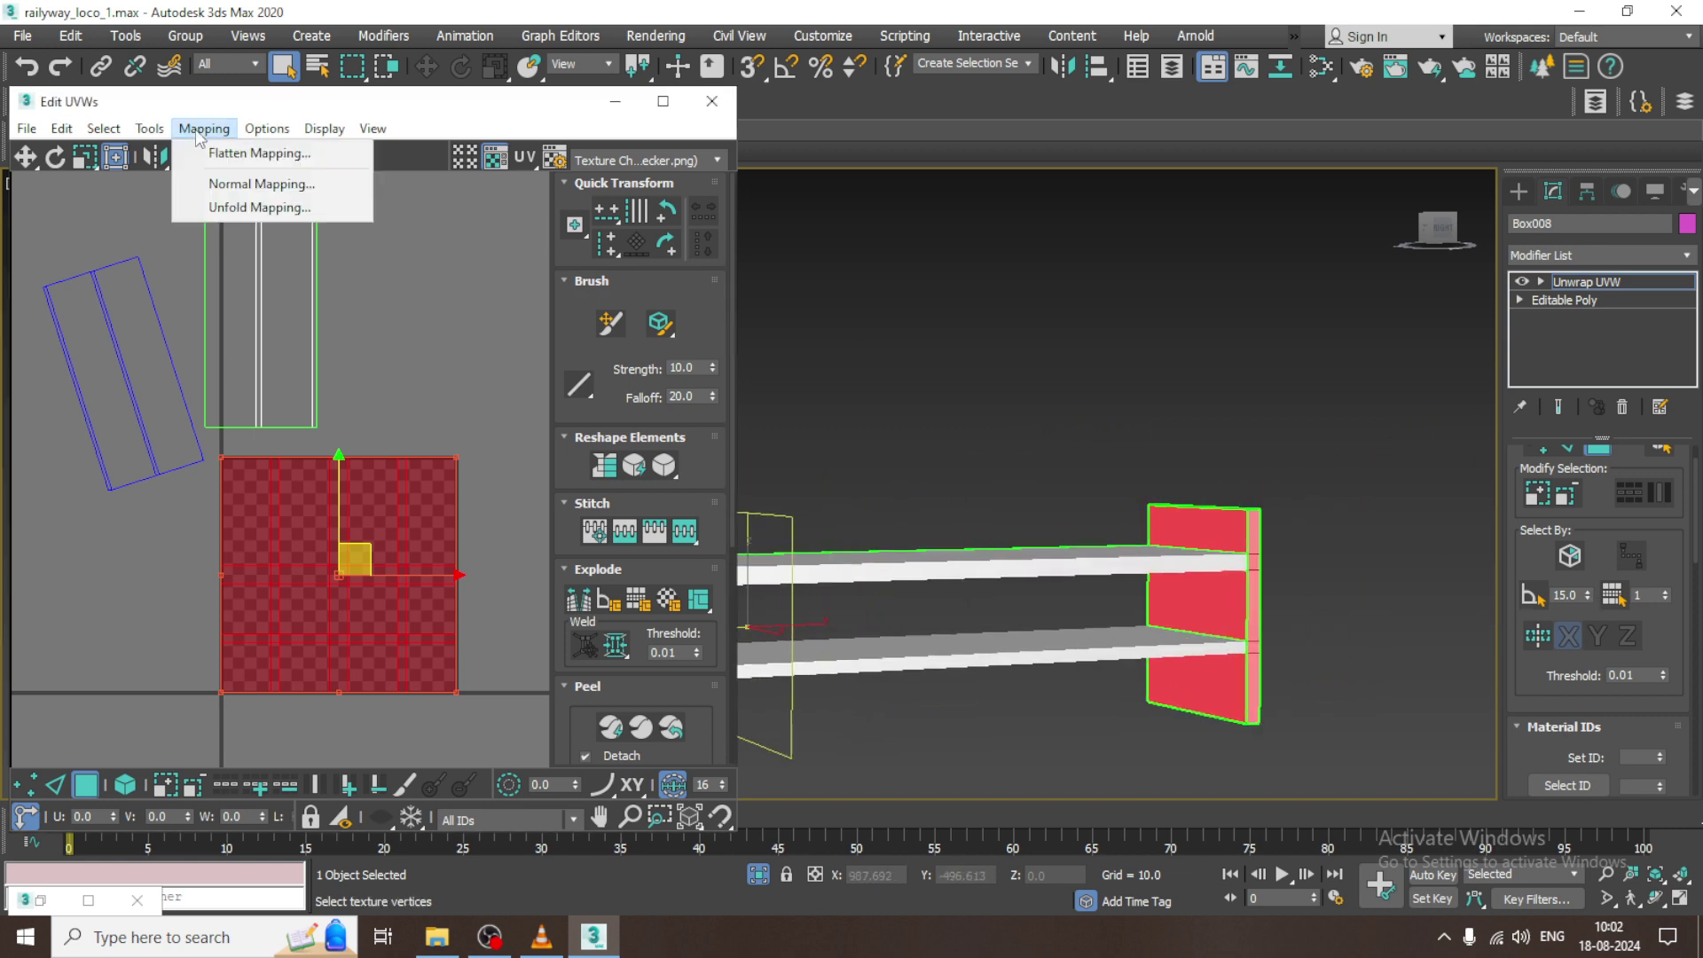
pyautogui.click(259, 205)
pyautogui.click(303, 80)
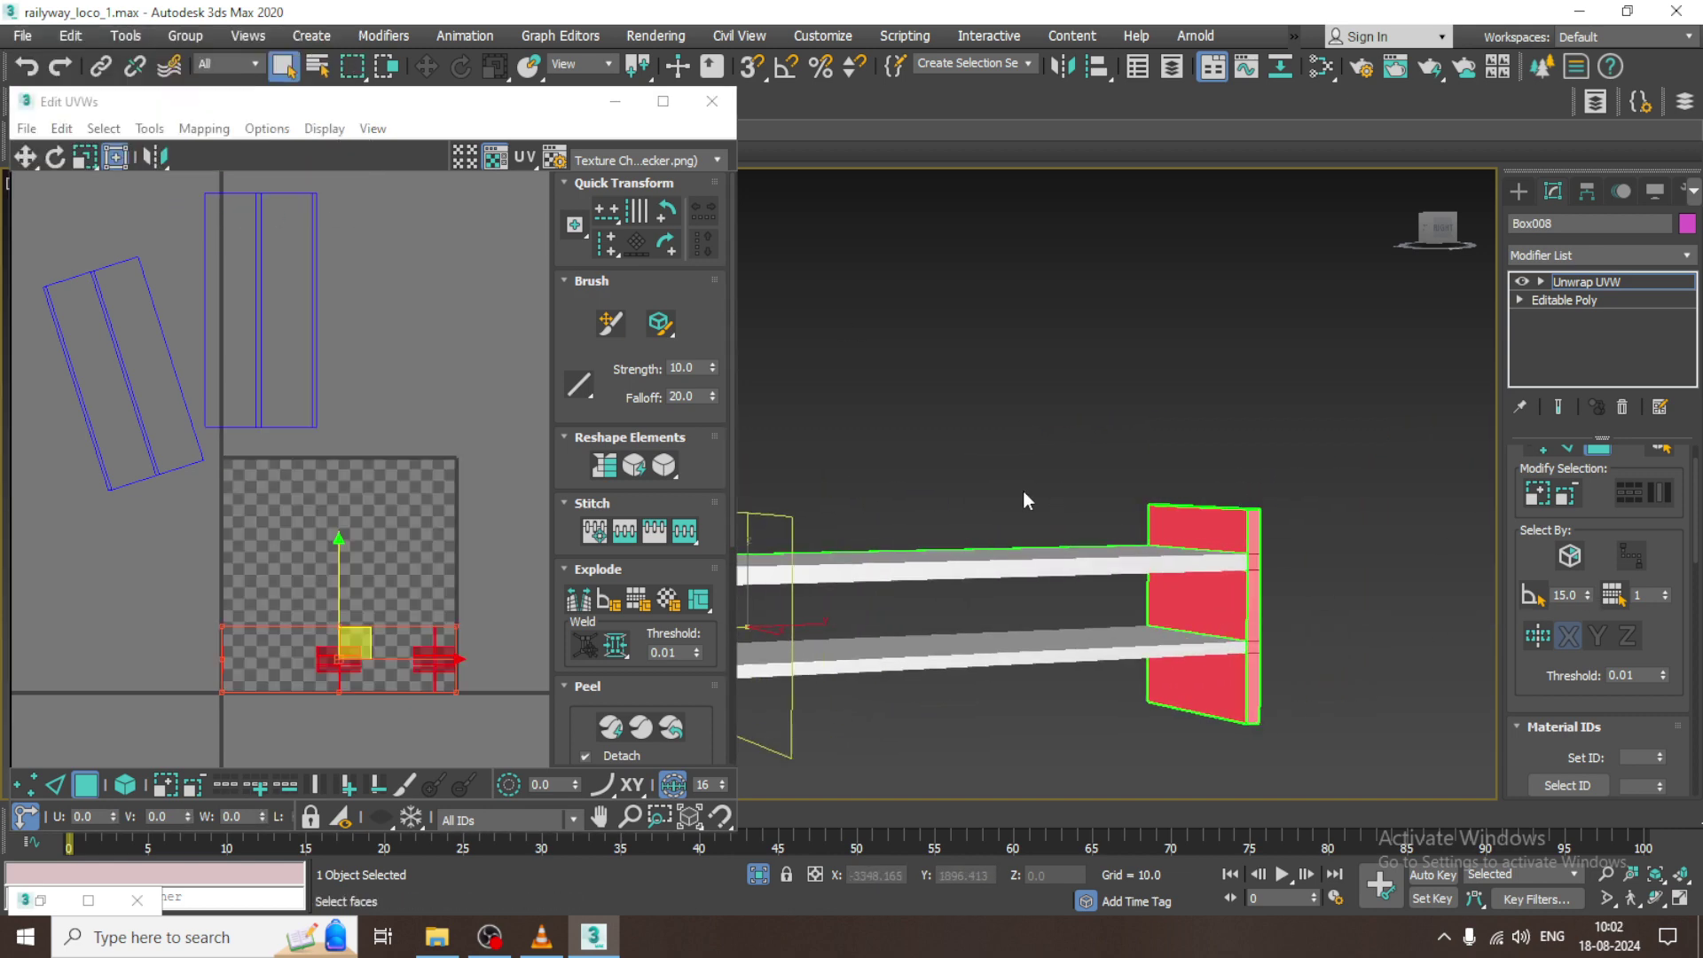
pyautogui.moveTo(1024, 491); pyautogui.dragTo(1101, 518, button='middle')
pyautogui.click(960, 373)
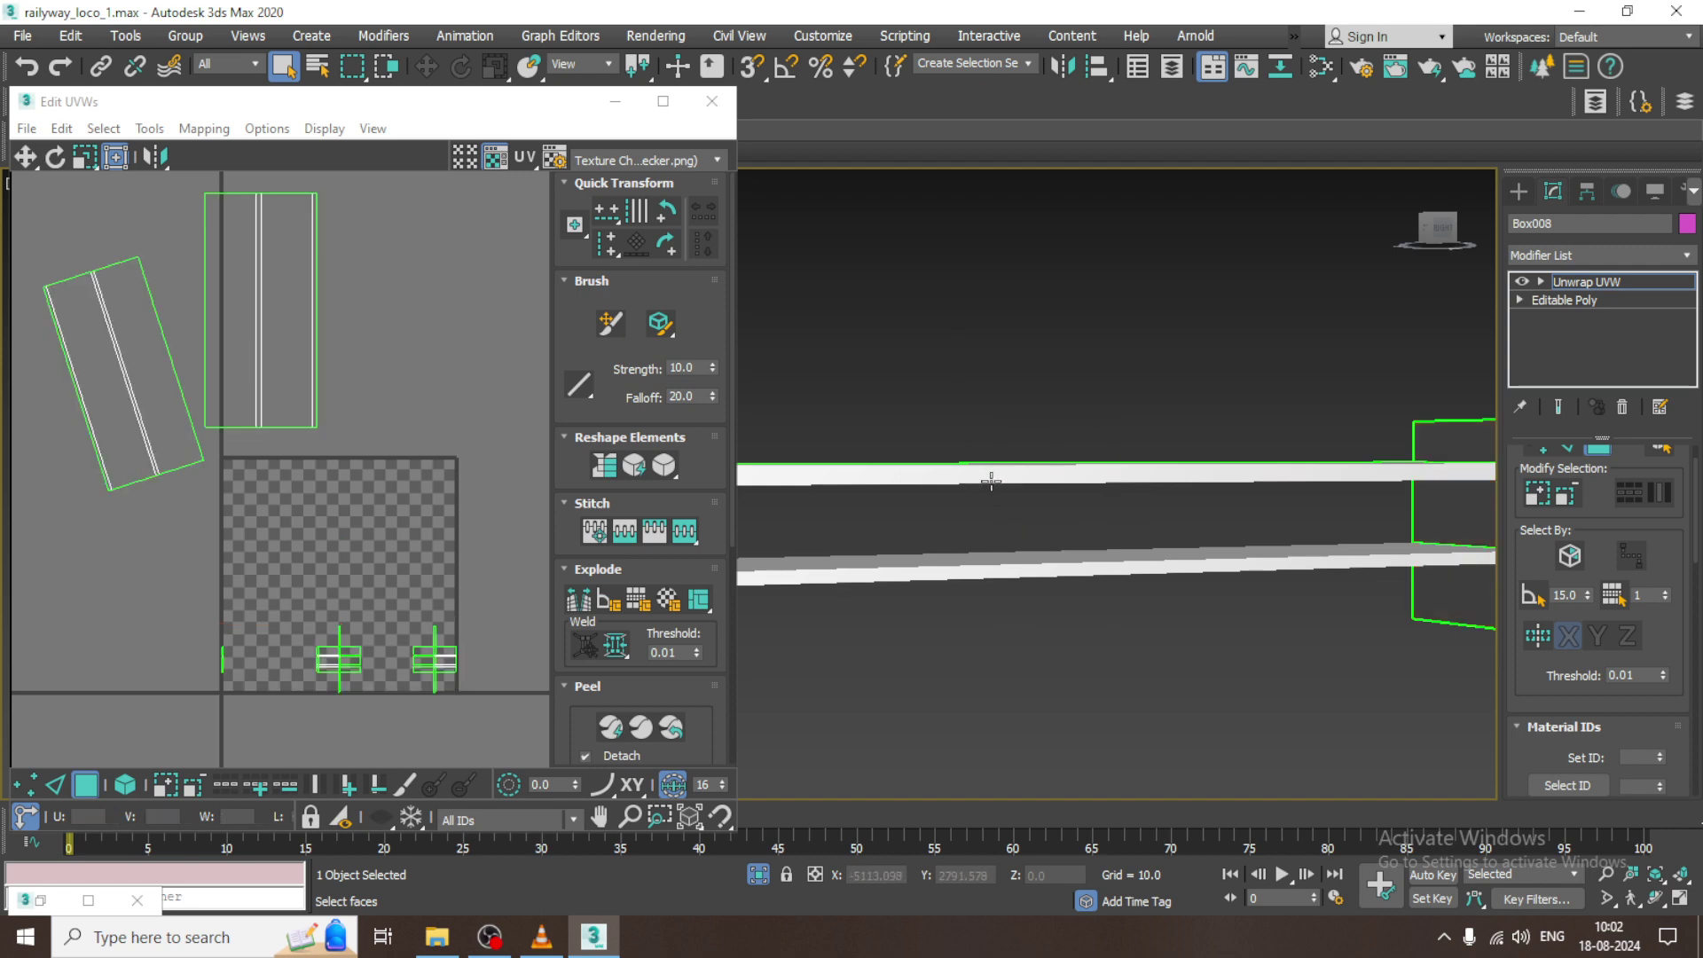
pyautogui.hotkey('ctrl', 'z')
# - Select the polygons of only one end plate of the frame and apply Unfold Mapping to them separately
pyautogui.keyDown('alt'); pyautogui.moveTo(1250, 500); pyautogui.dragTo(1099, 480, button='middle'); pyautogui.keyUp('alt')
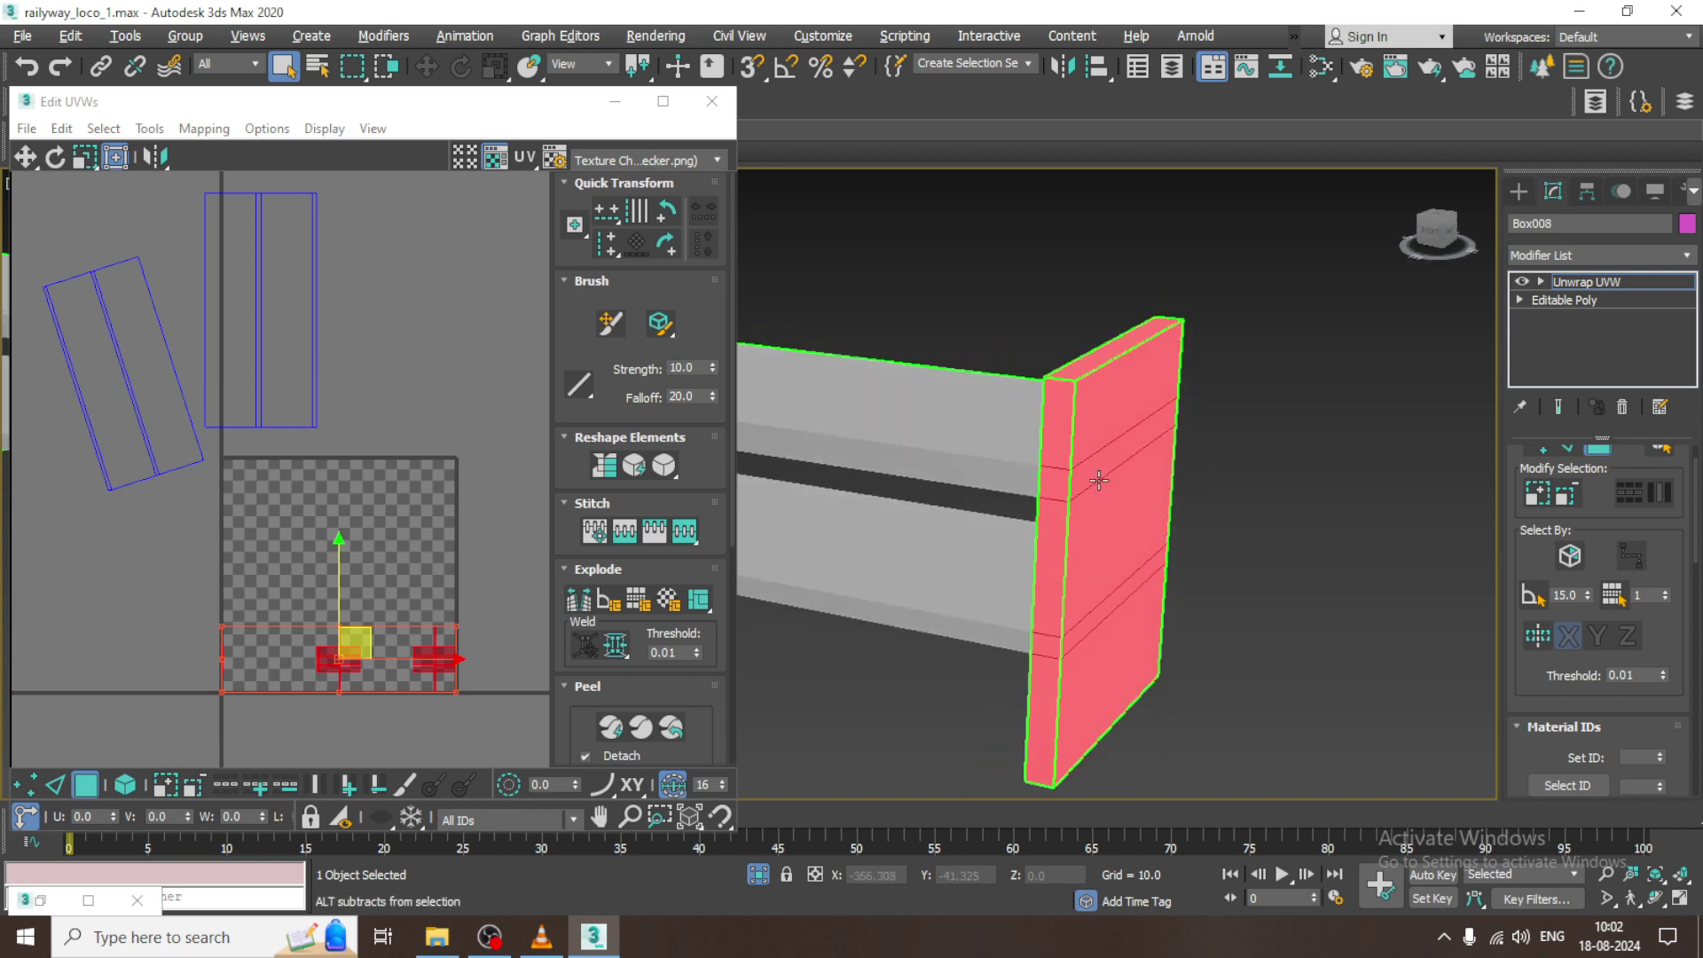
pyautogui.click(424, 418)
pyautogui.scroll(4, 311, 571)
pyautogui.moveTo(248, 623); pyautogui.dragTo(249, 623)
pyautogui.keyDown('alt'); pyautogui.moveTo(1082, 449); pyautogui.dragTo(1030, 361, button='middle'); pyautogui.keyUp('alt')
pyautogui.moveTo(1029, 361); pyautogui.dragTo(1146, 512)
pyautogui.keyDown('alt'); pyautogui.moveTo(1146, 502); pyautogui.dragTo(1172, 496, button='middle'); pyautogui.keyUp('alt')
pyautogui.keyDown('alt'); pyautogui.moveTo(1199, 294); pyautogui.dragTo(1316, 562); pyautogui.keyUp('alt')
pyautogui.keyDown('alt'); pyautogui.moveTo(1038, 506); pyautogui.dragTo(1005, 517, button='middle'); pyautogui.keyUp('alt')
pyautogui.click(204, 129)
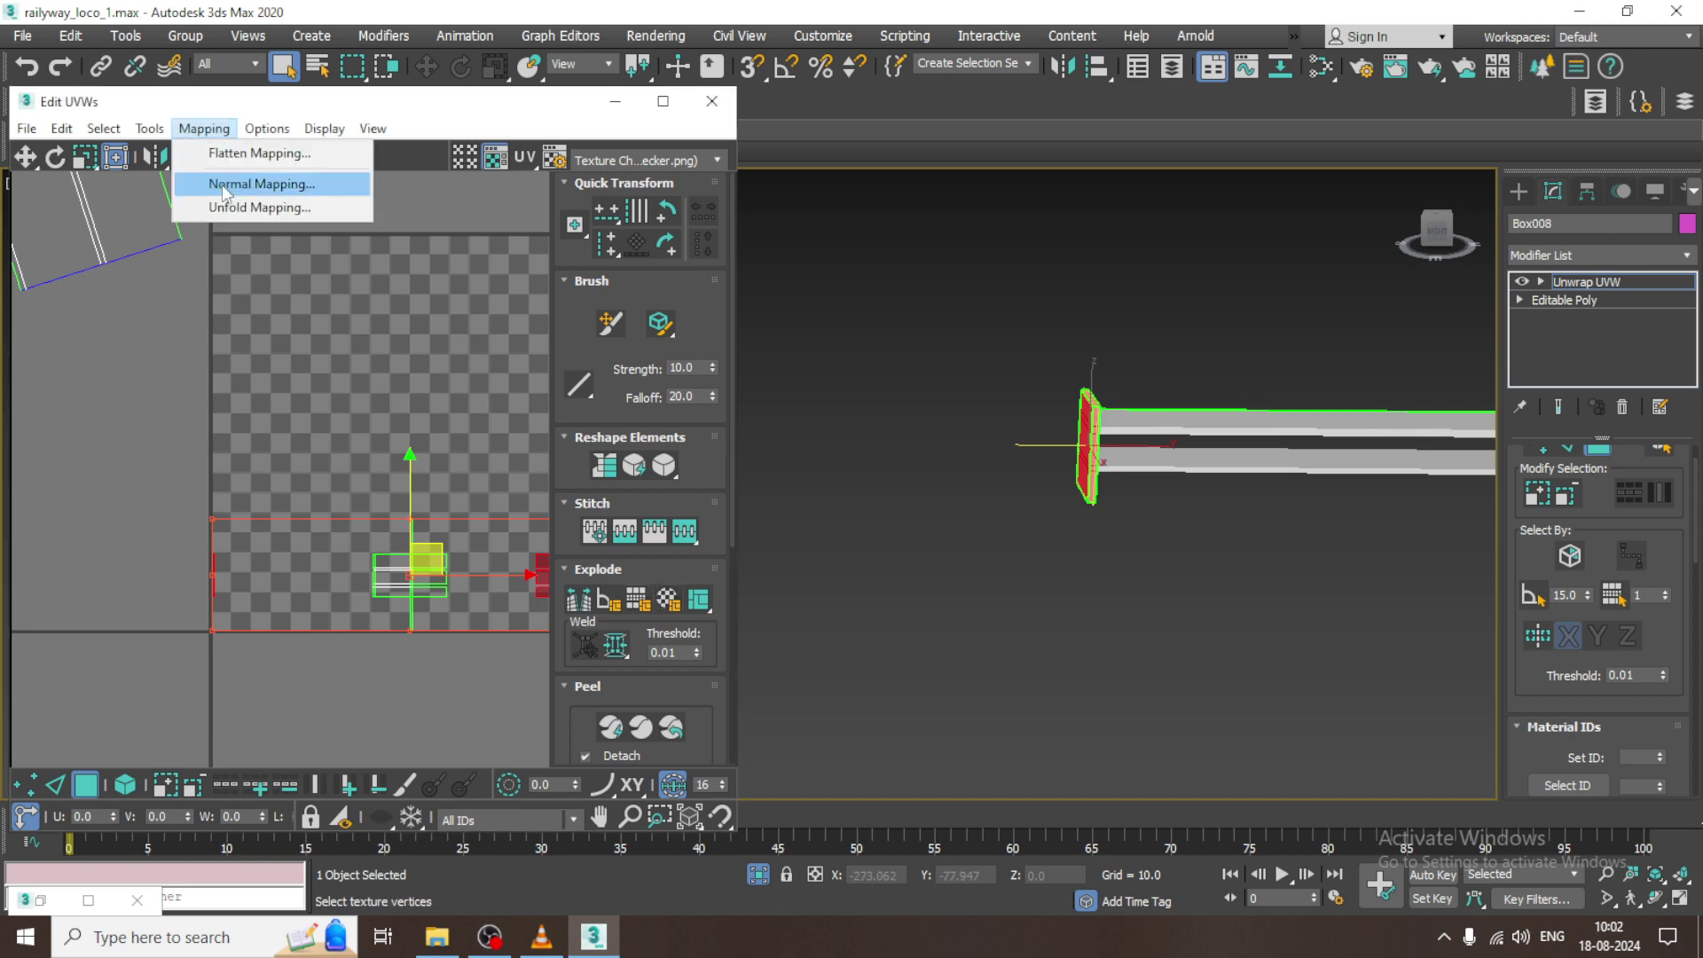
pyautogui.click(236, 209)
pyautogui.click(296, 82)
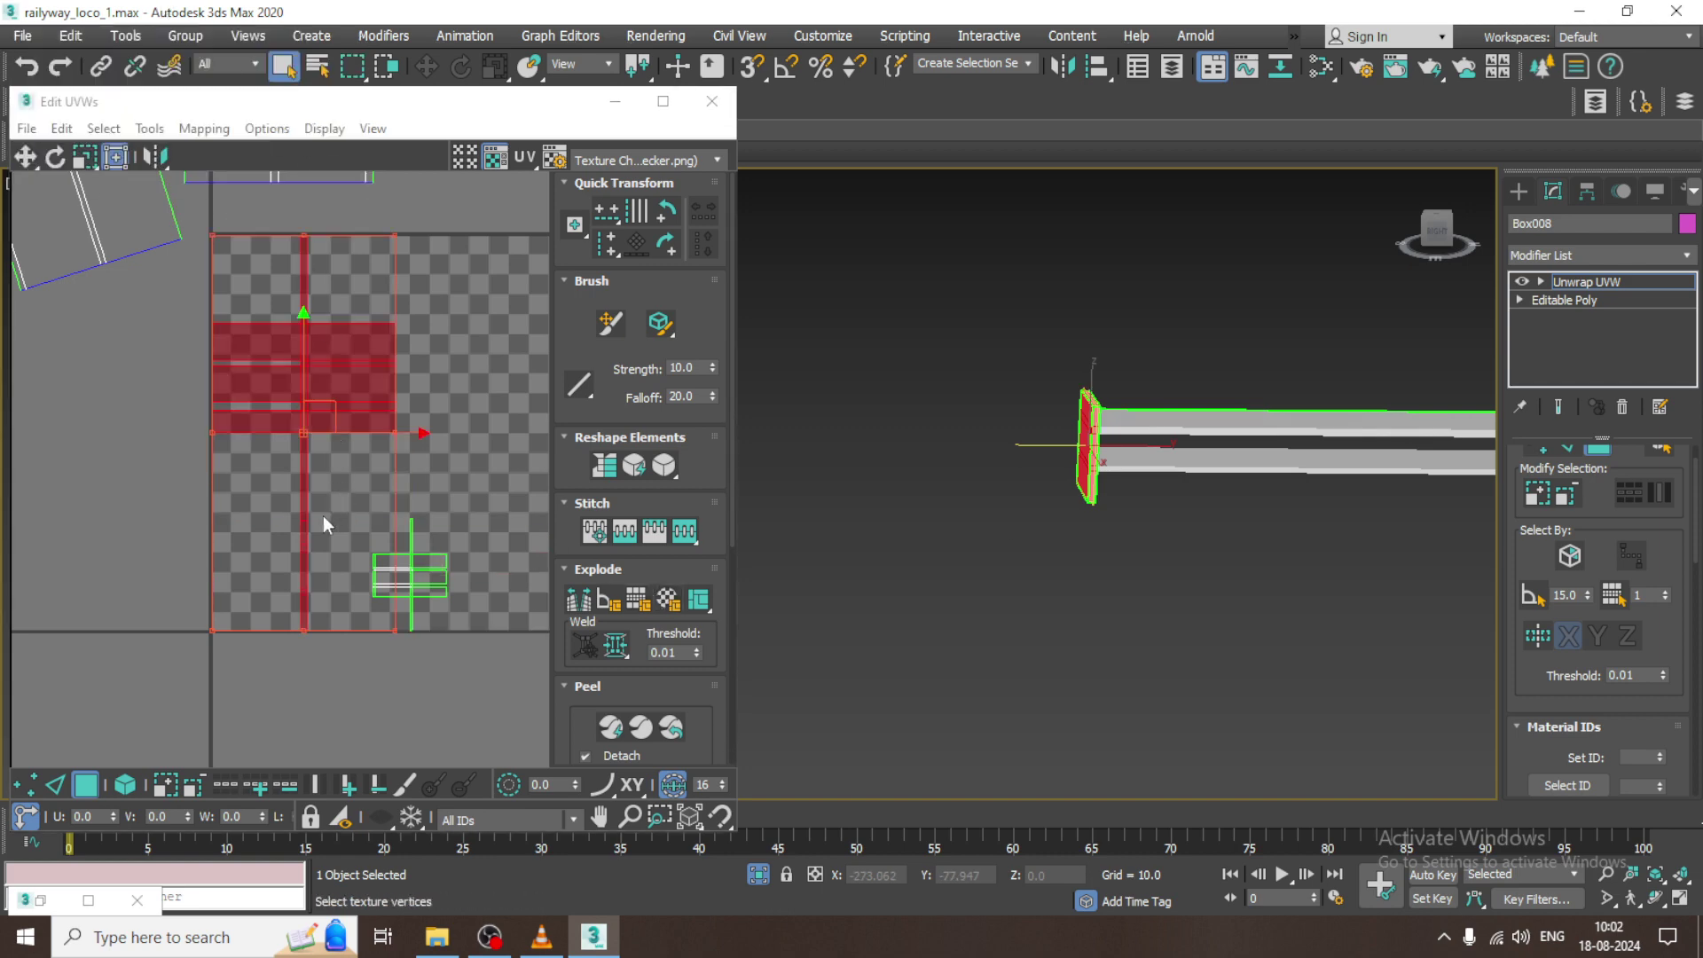
# - Try to move a single face of the unfolded end plate away from its neighbours in the UV layout
pyautogui.moveTo(476, 430); pyautogui.dragTo(446, 468, button='middle')
pyautogui.click(443, 468)
pyautogui.click(320, 376)
pyautogui.moveTo(346, 369); pyautogui.dragTo(437, 324)
pyautogui.hotkey('ctrl', 'z')
pyautogui.moveTo(392, 418); pyautogui.dragTo(407, 421, button='middle')
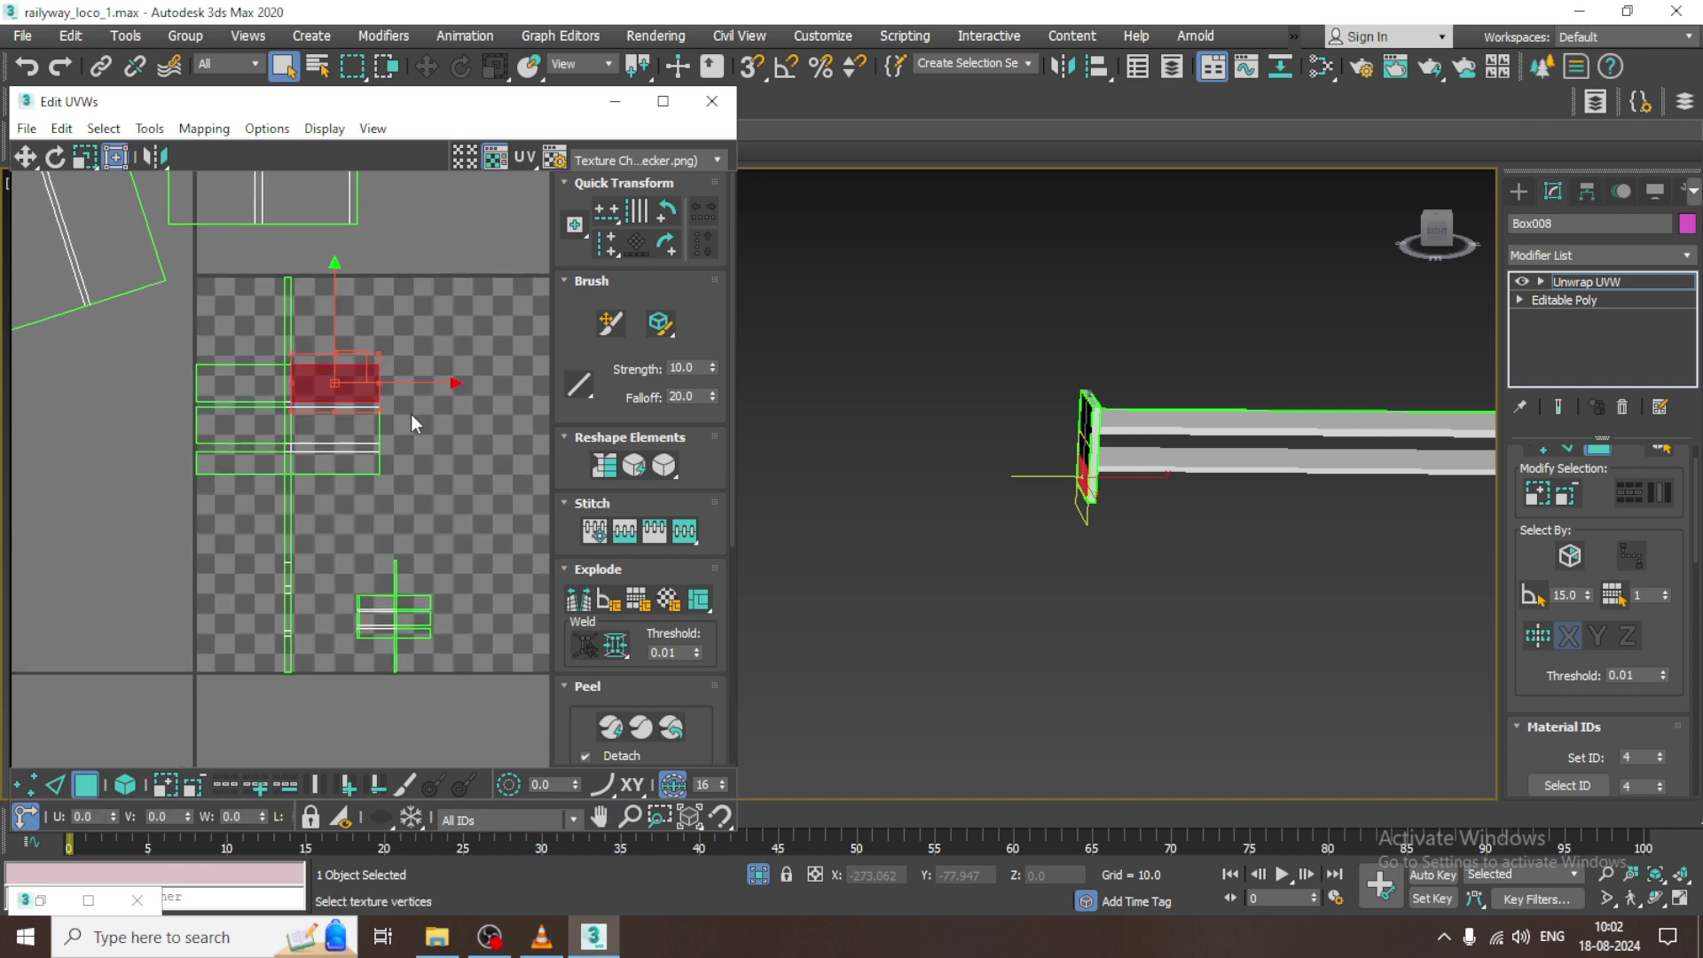
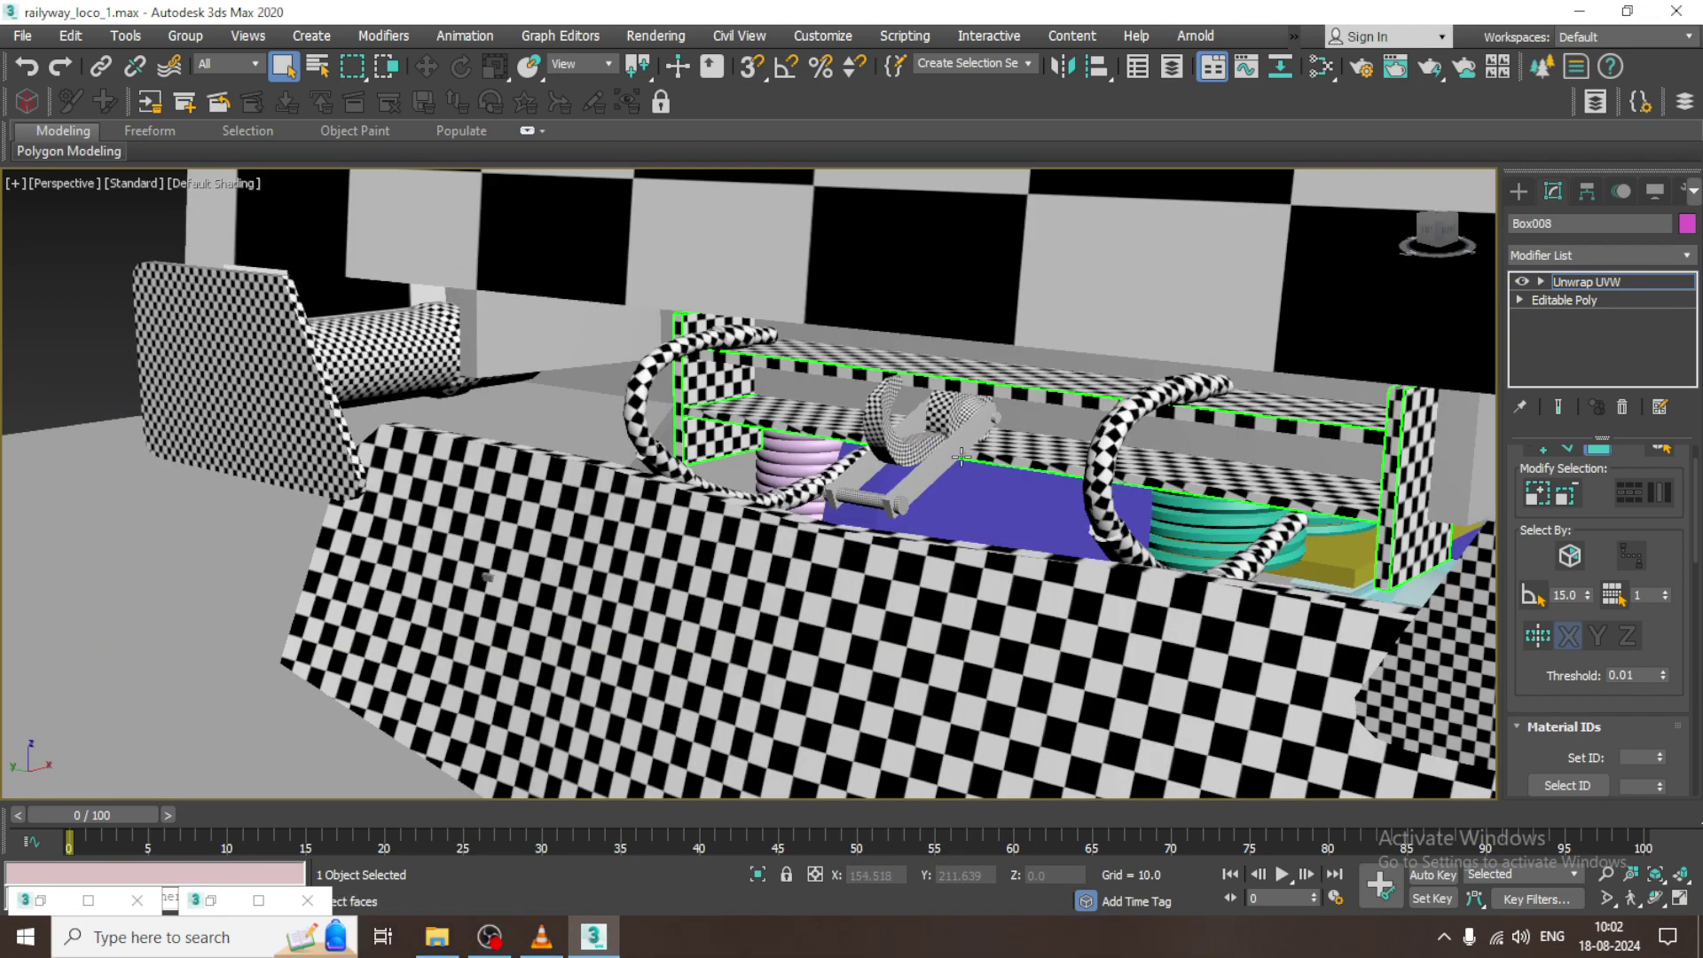
# - Finish editing the frame, select the coupling's near side bar and add an Unwrap UVW modifier to it
pyautogui.scroll(6, 962, 470)
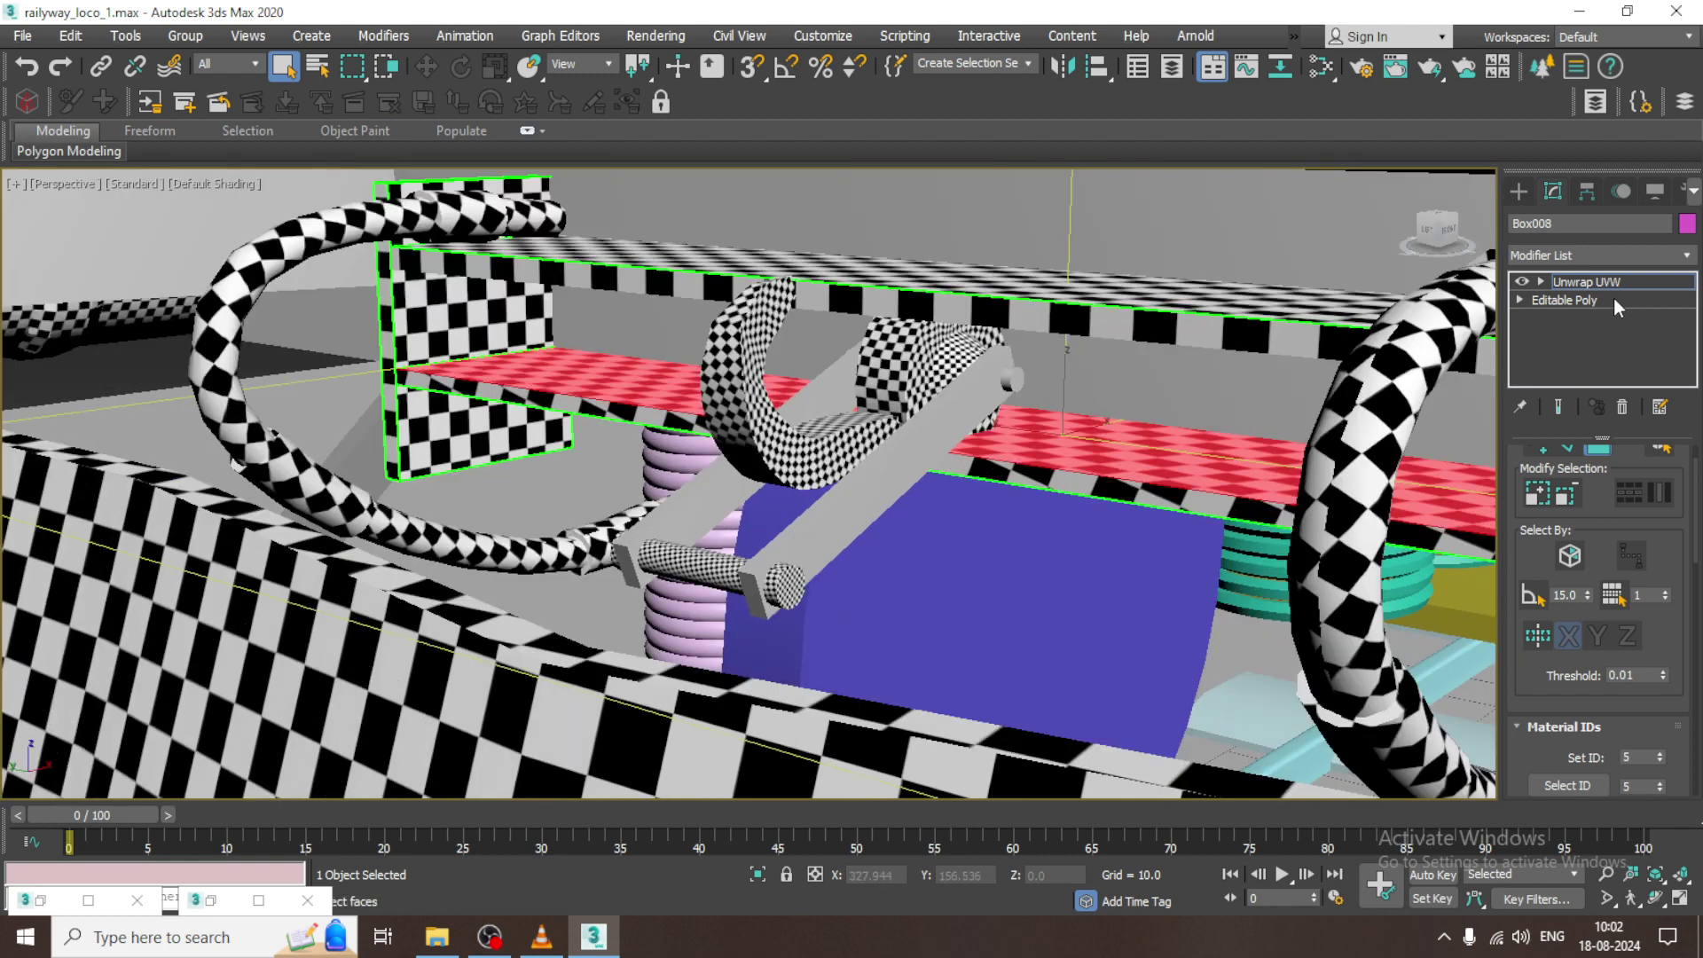
pyautogui.click(1612, 284)
pyautogui.click(897, 476)
pyautogui.keyDown('alt'); pyautogui.moveTo(1002, 488); pyautogui.dragTo(1100, 501, button='middle'); pyautogui.keyUp('alt')
pyautogui.click(1592, 254)
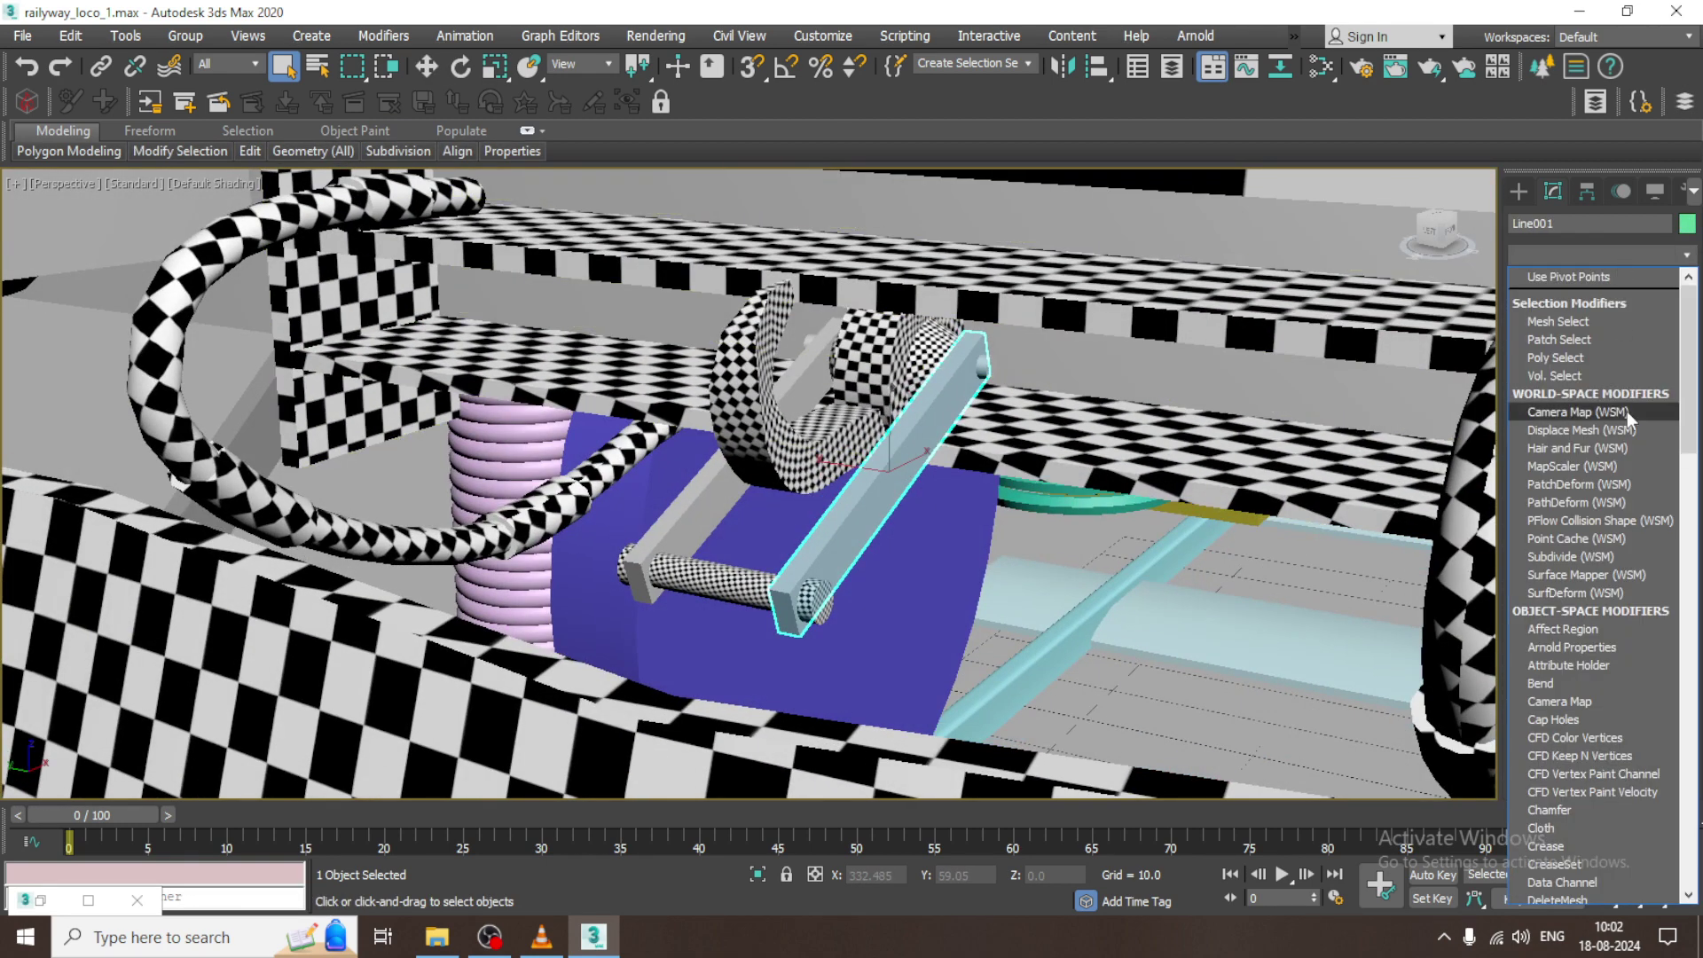
pyautogui.scroll(-10, 1628, 420)
pyautogui.click(1604, 604)
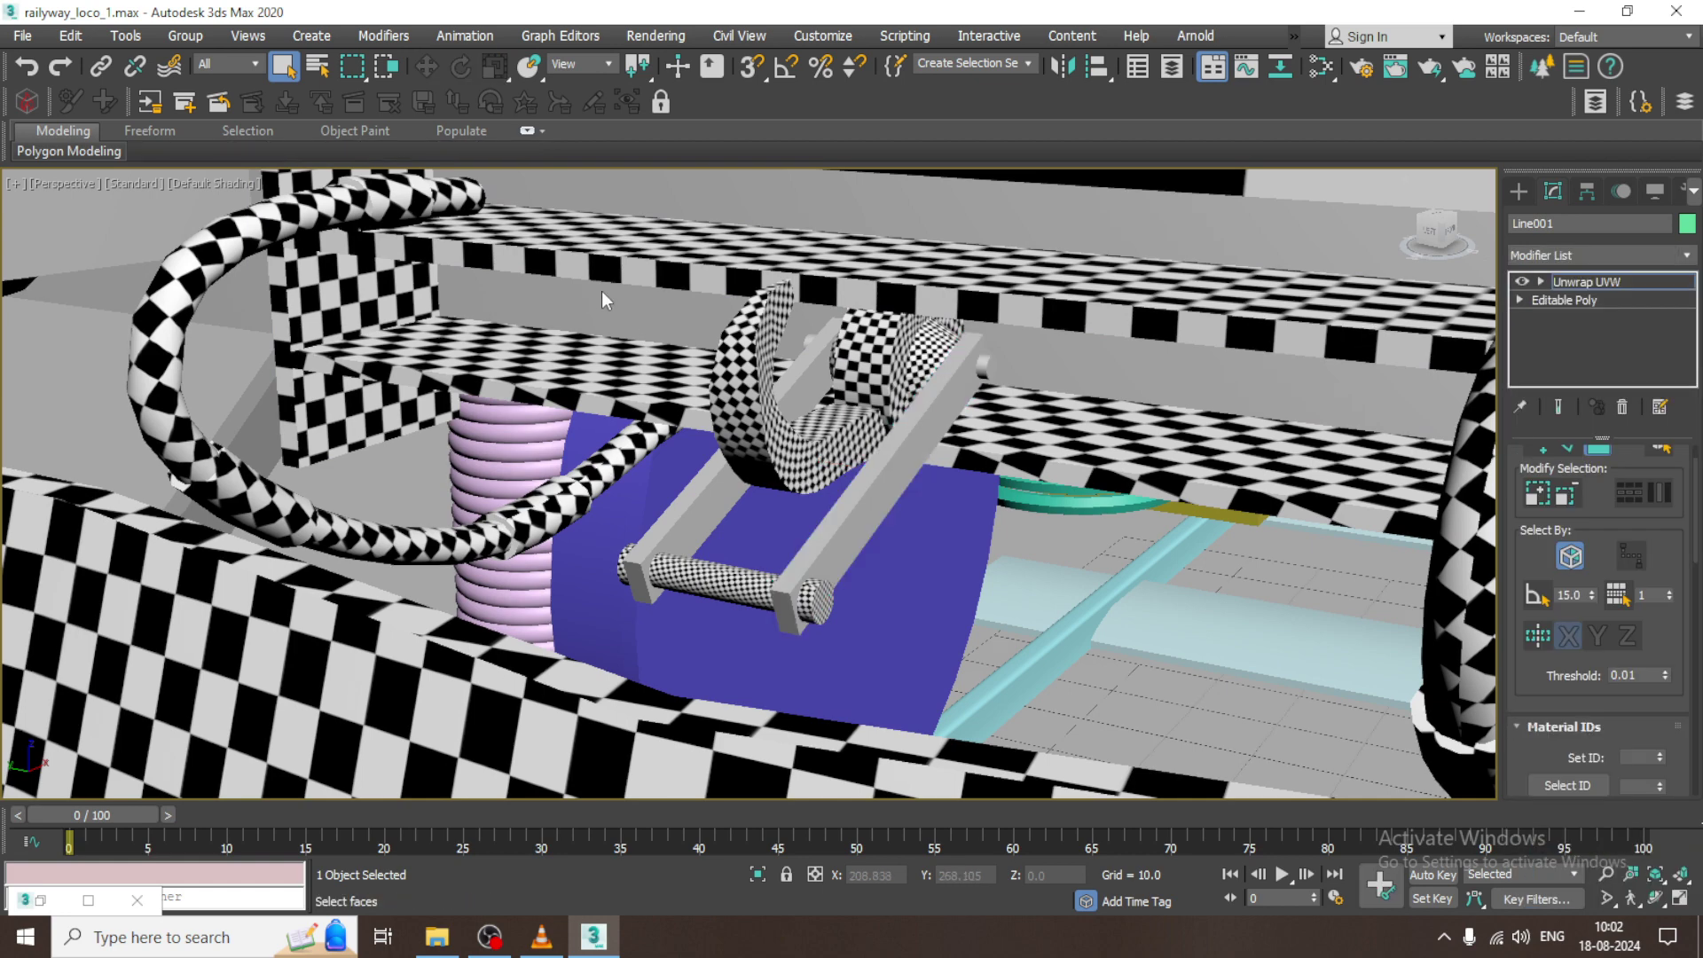
# - Turn off Ignore Backfacing, select all of the side bar's polygons and open them in the UV editor
pyautogui.click(1541, 281)
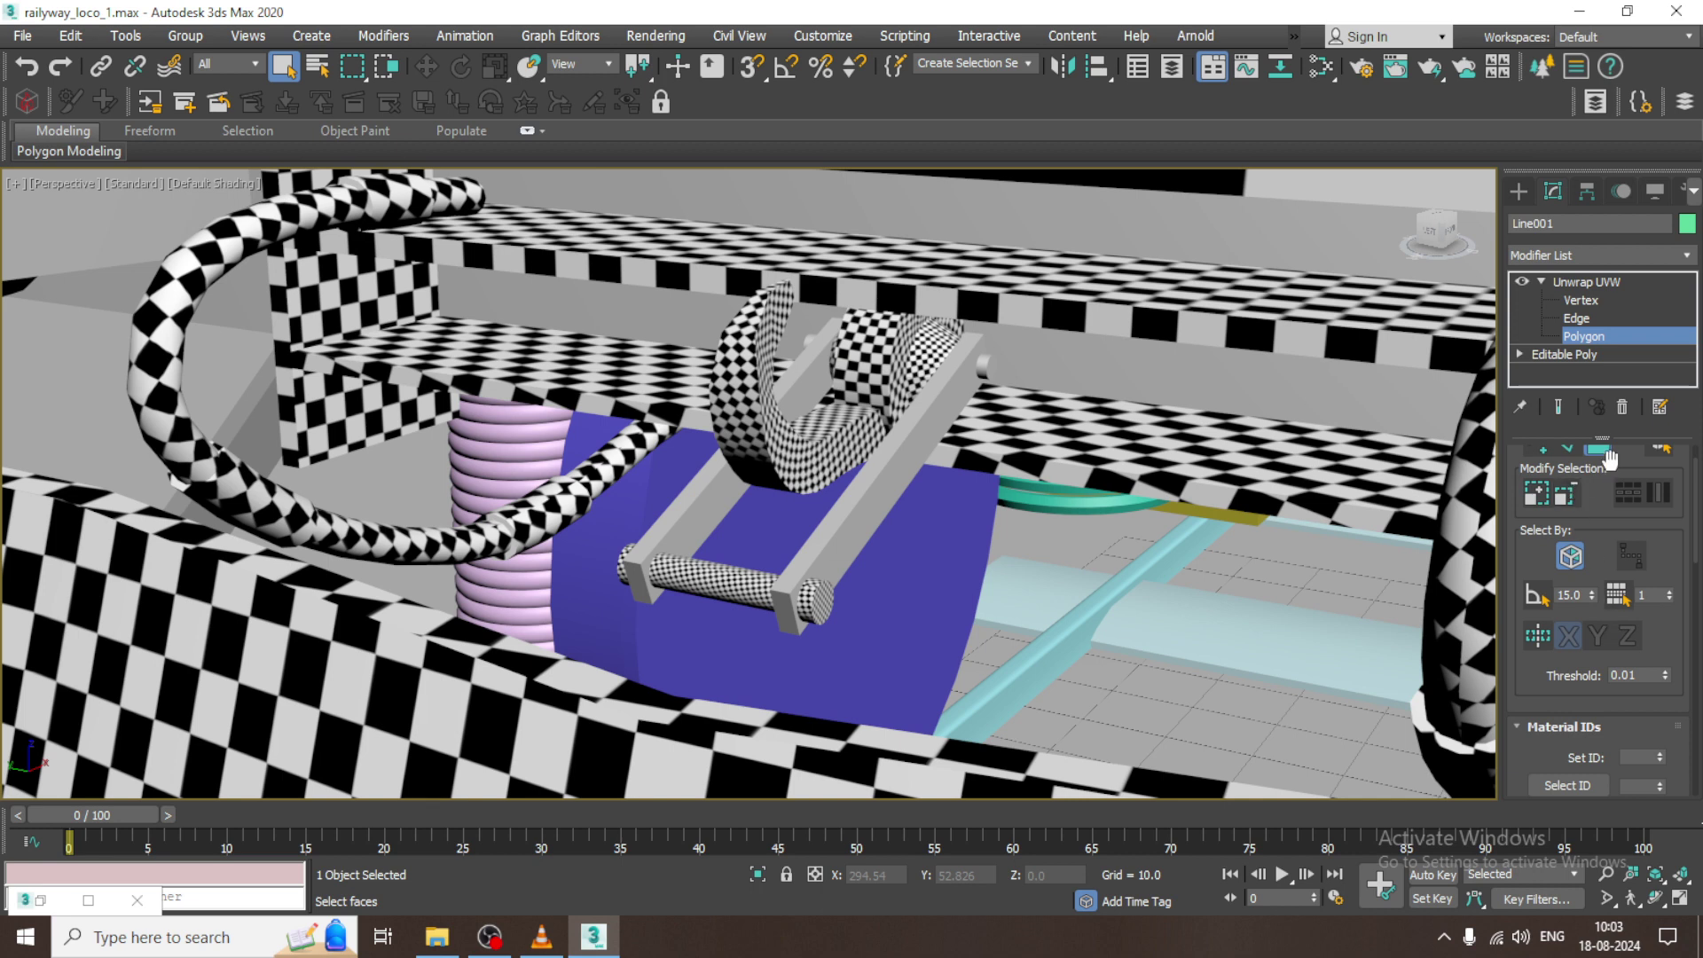
pyautogui.moveTo(1400, 843); pyautogui.dragTo(1423, 848)
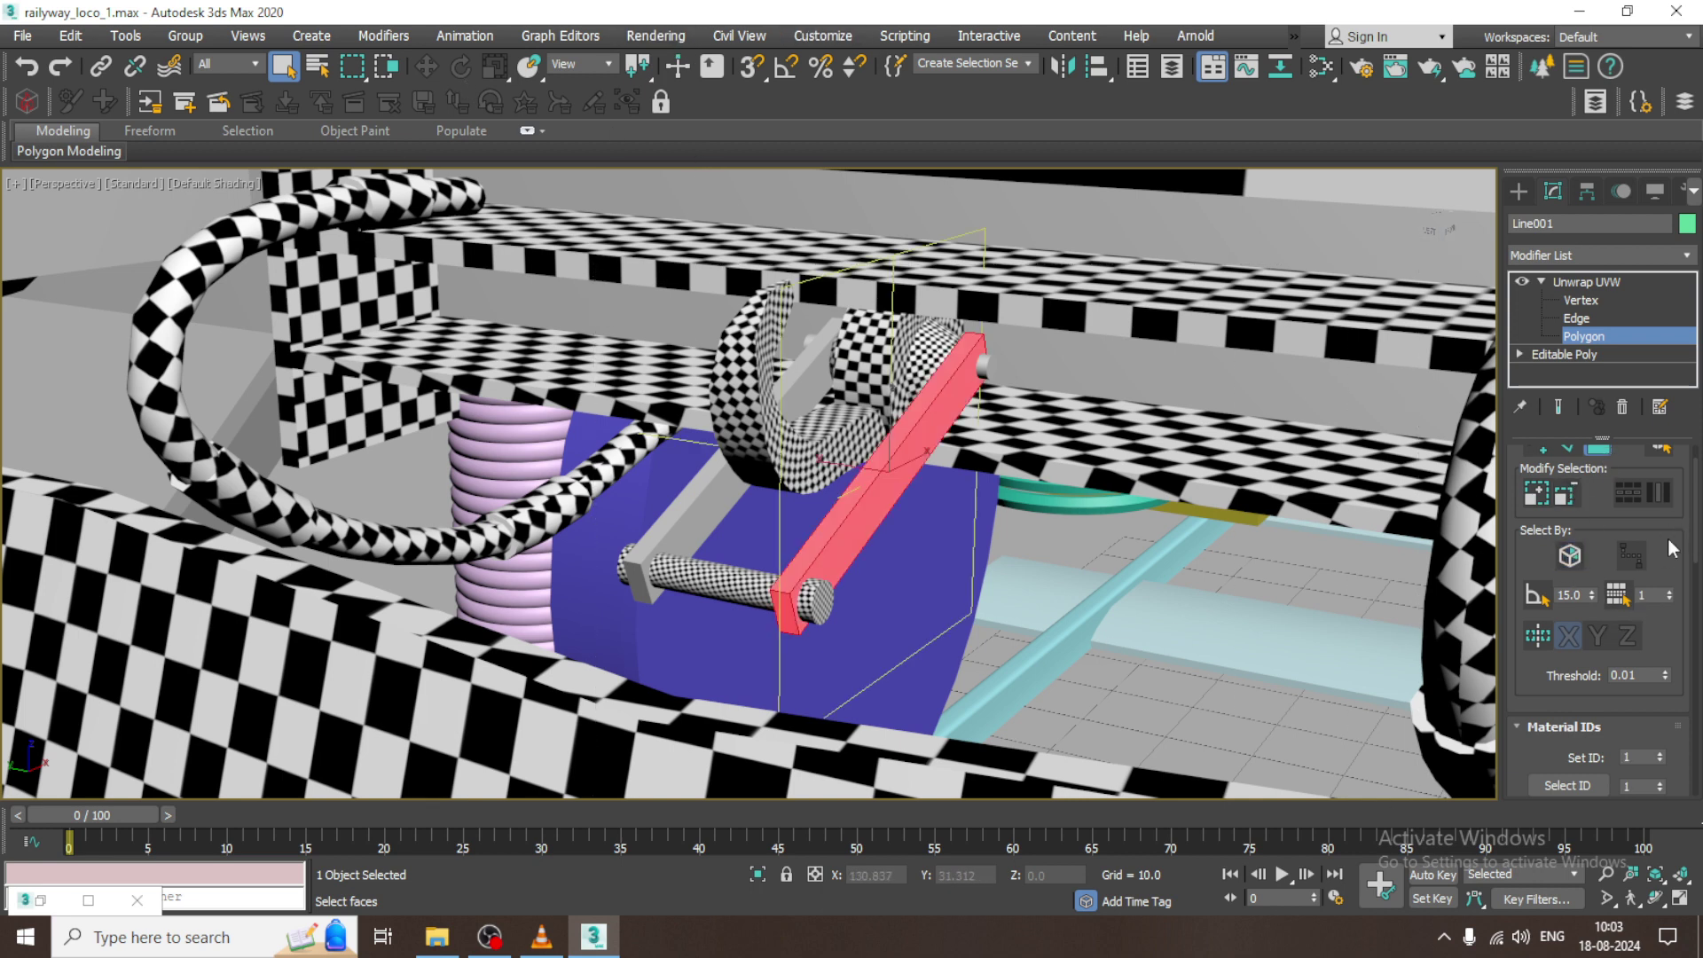
pyautogui.scroll(-4, 1616, 508)
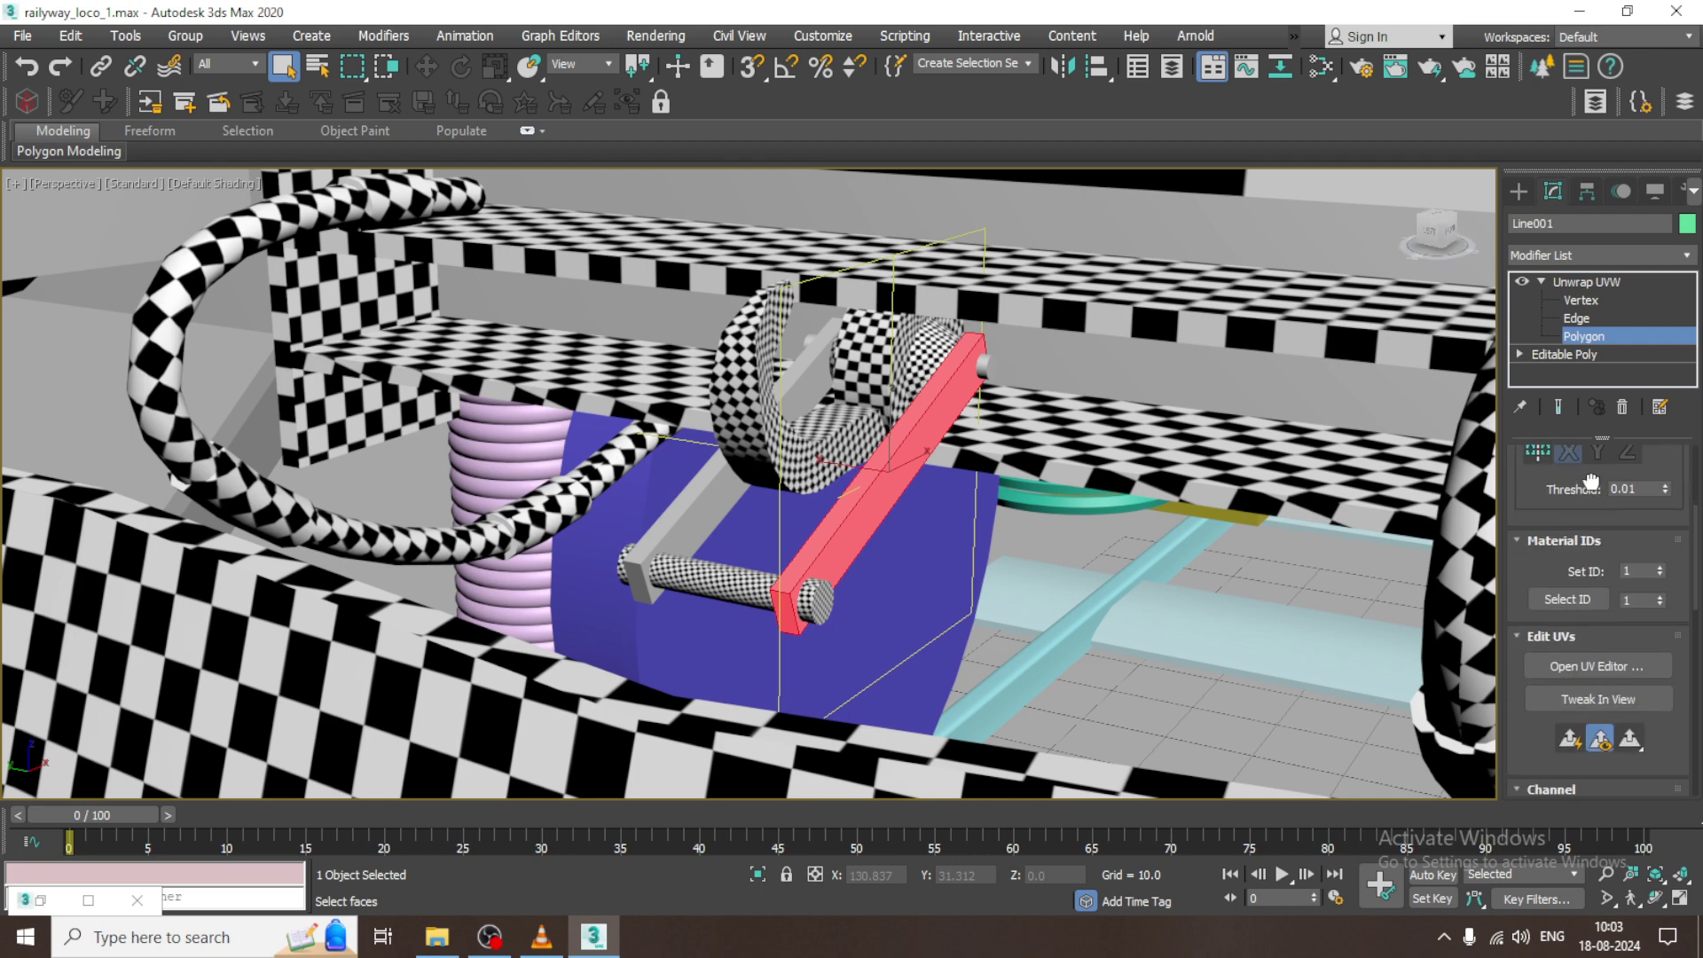
pyautogui.click(1590, 665)
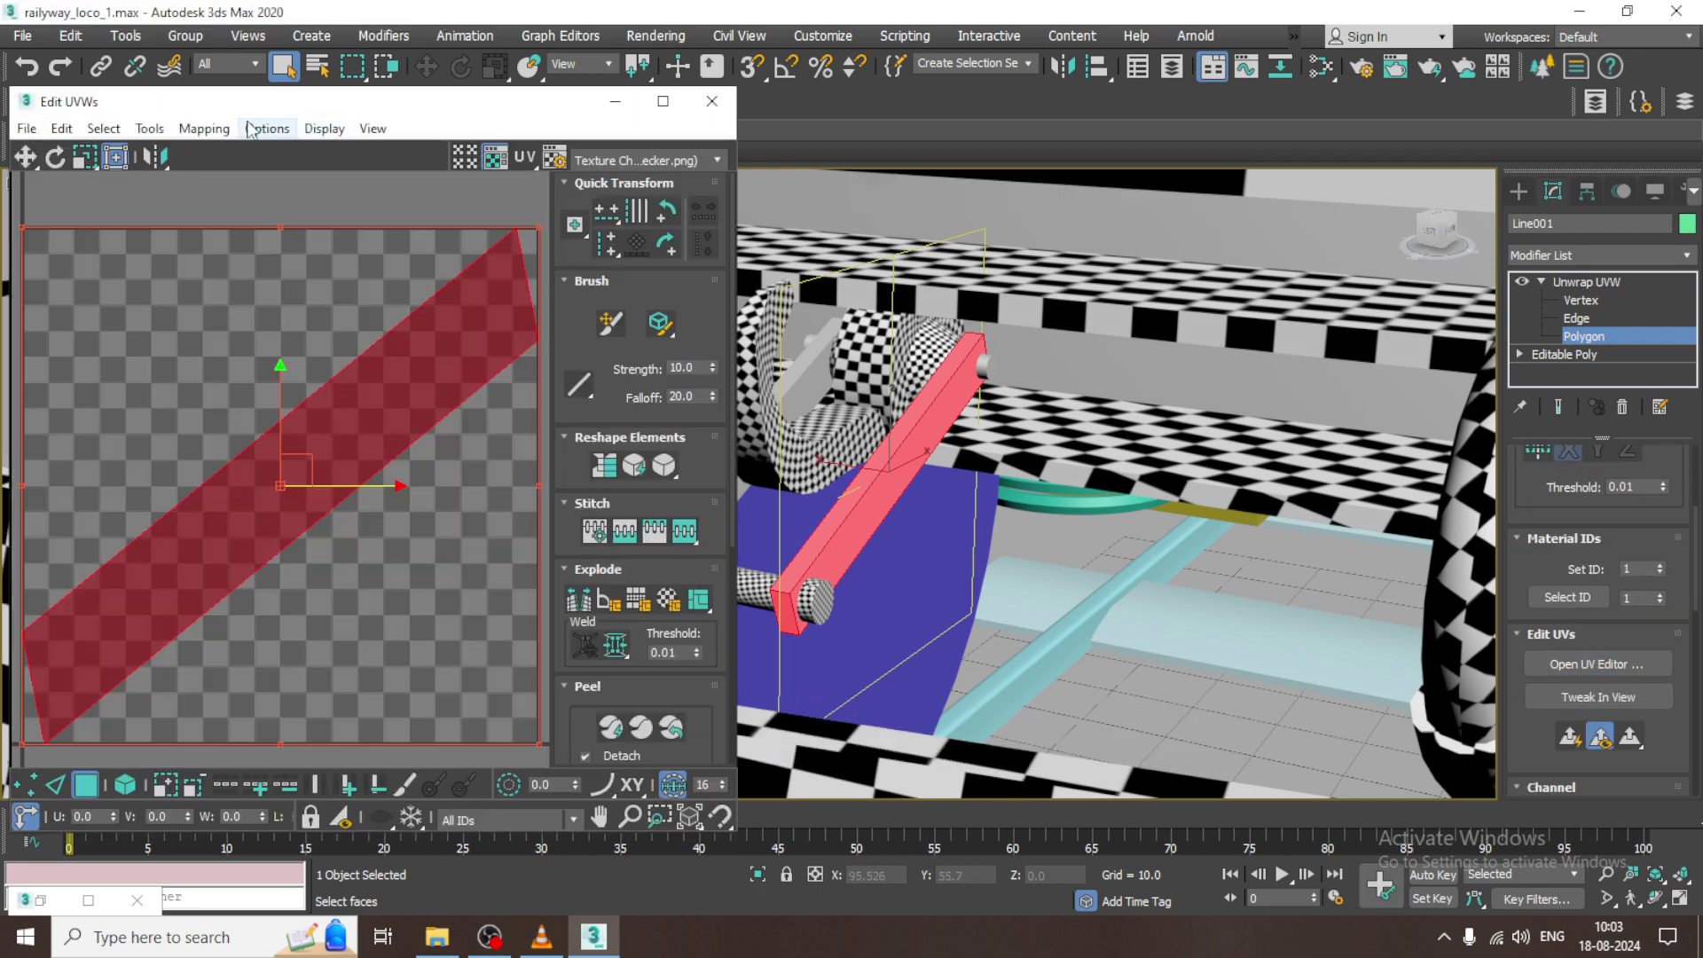
# - Try Unfold Mapping on all polygons of the coupling's side bar
pyautogui.click(204, 129)
pyautogui.click(249, 209)
pyautogui.click(307, 85)
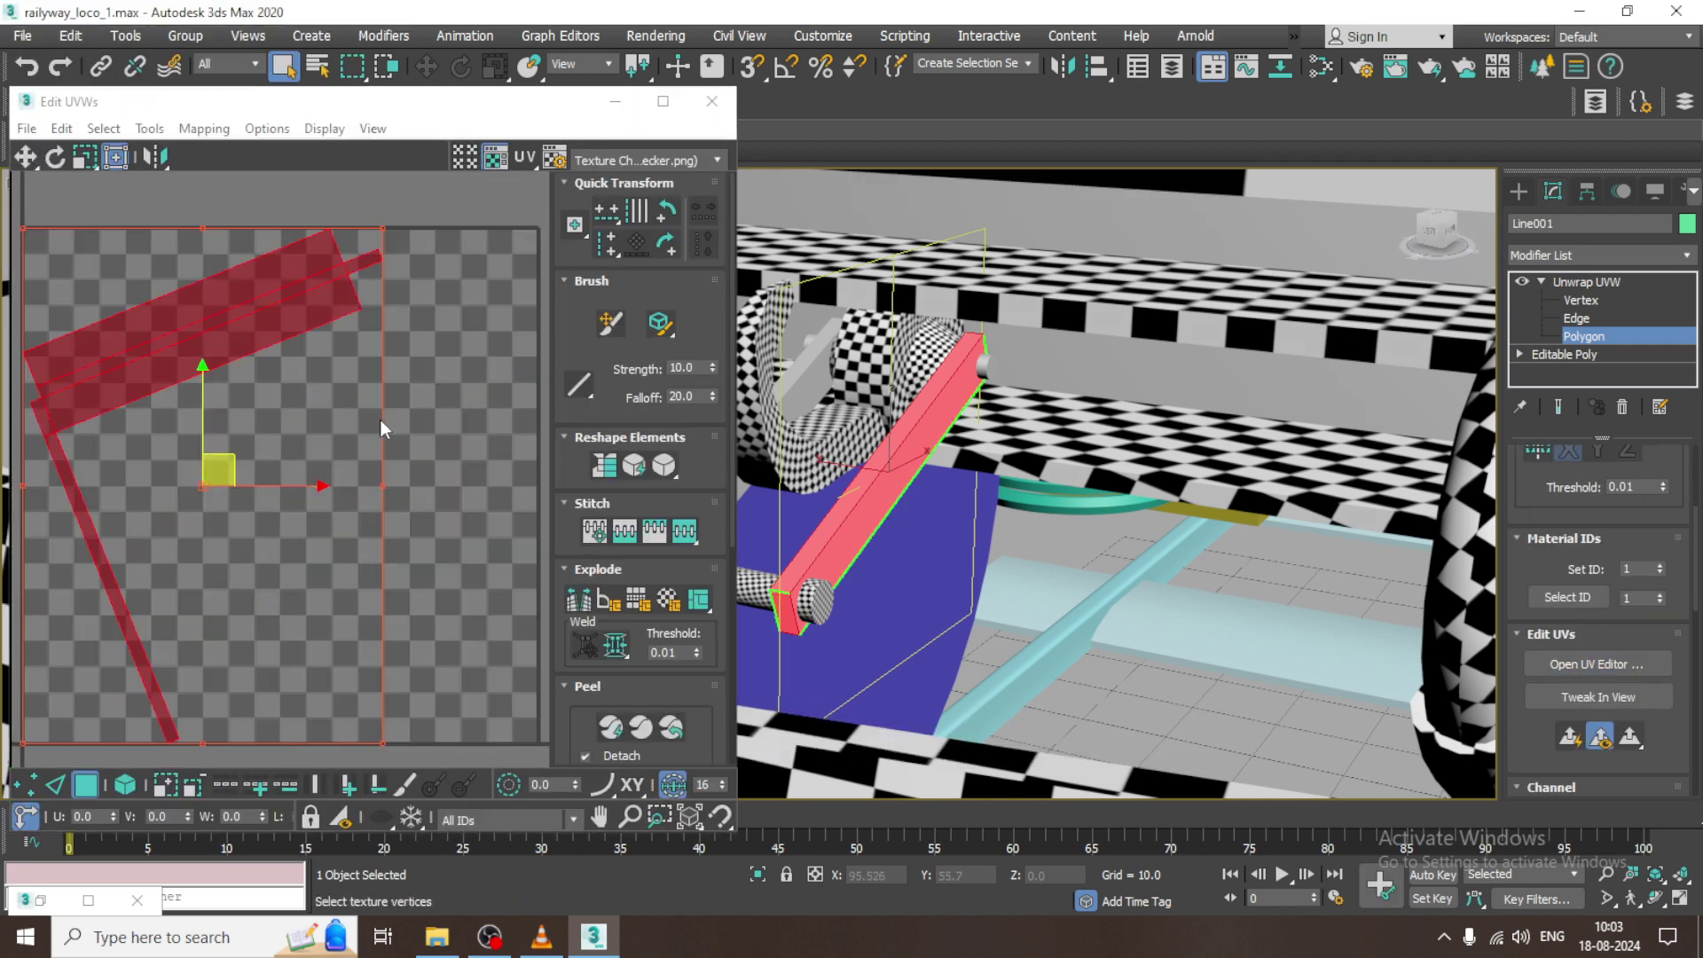
pyautogui.scroll(-2, 381, 419)
pyautogui.keyDown('alt'); pyautogui.moveTo(989, 476); pyautogui.dragTo(1130, 454, button='middle'); pyautogui.keyUp('alt')
pyautogui.hotkey('ctrl', 'z')
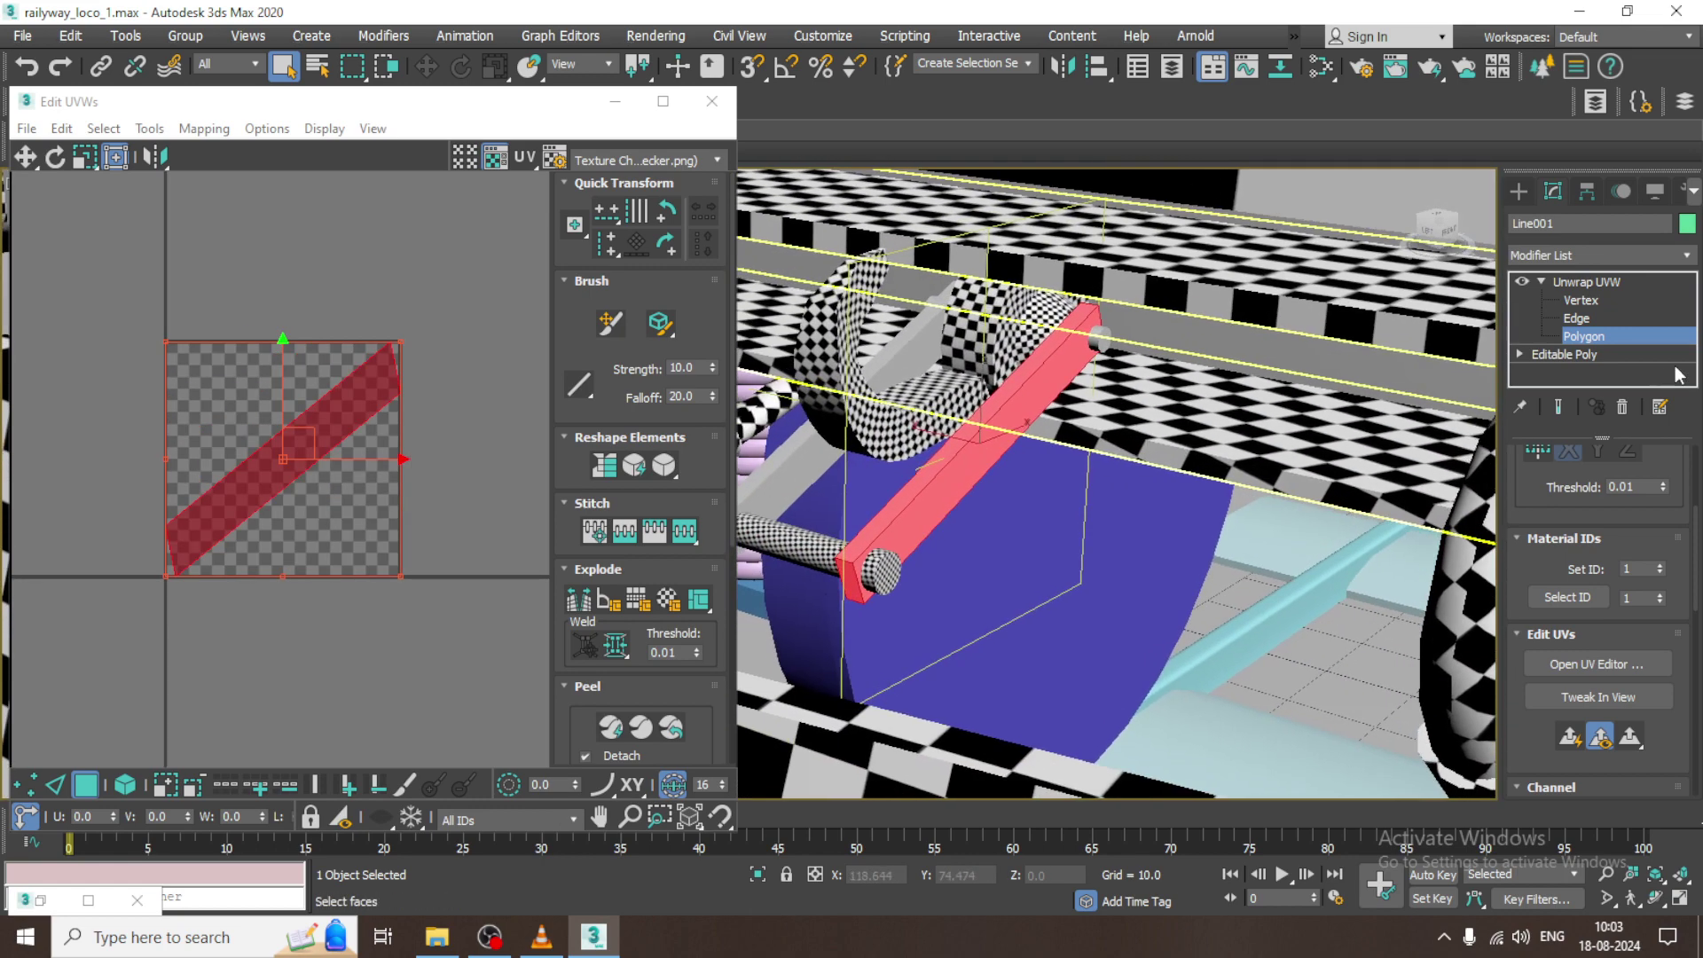
# - Isolate the side bar and apply a quick planar map to the polygon at its near end
pyautogui.click(1577, 317)
pyautogui.hotkey('alt', 'q')
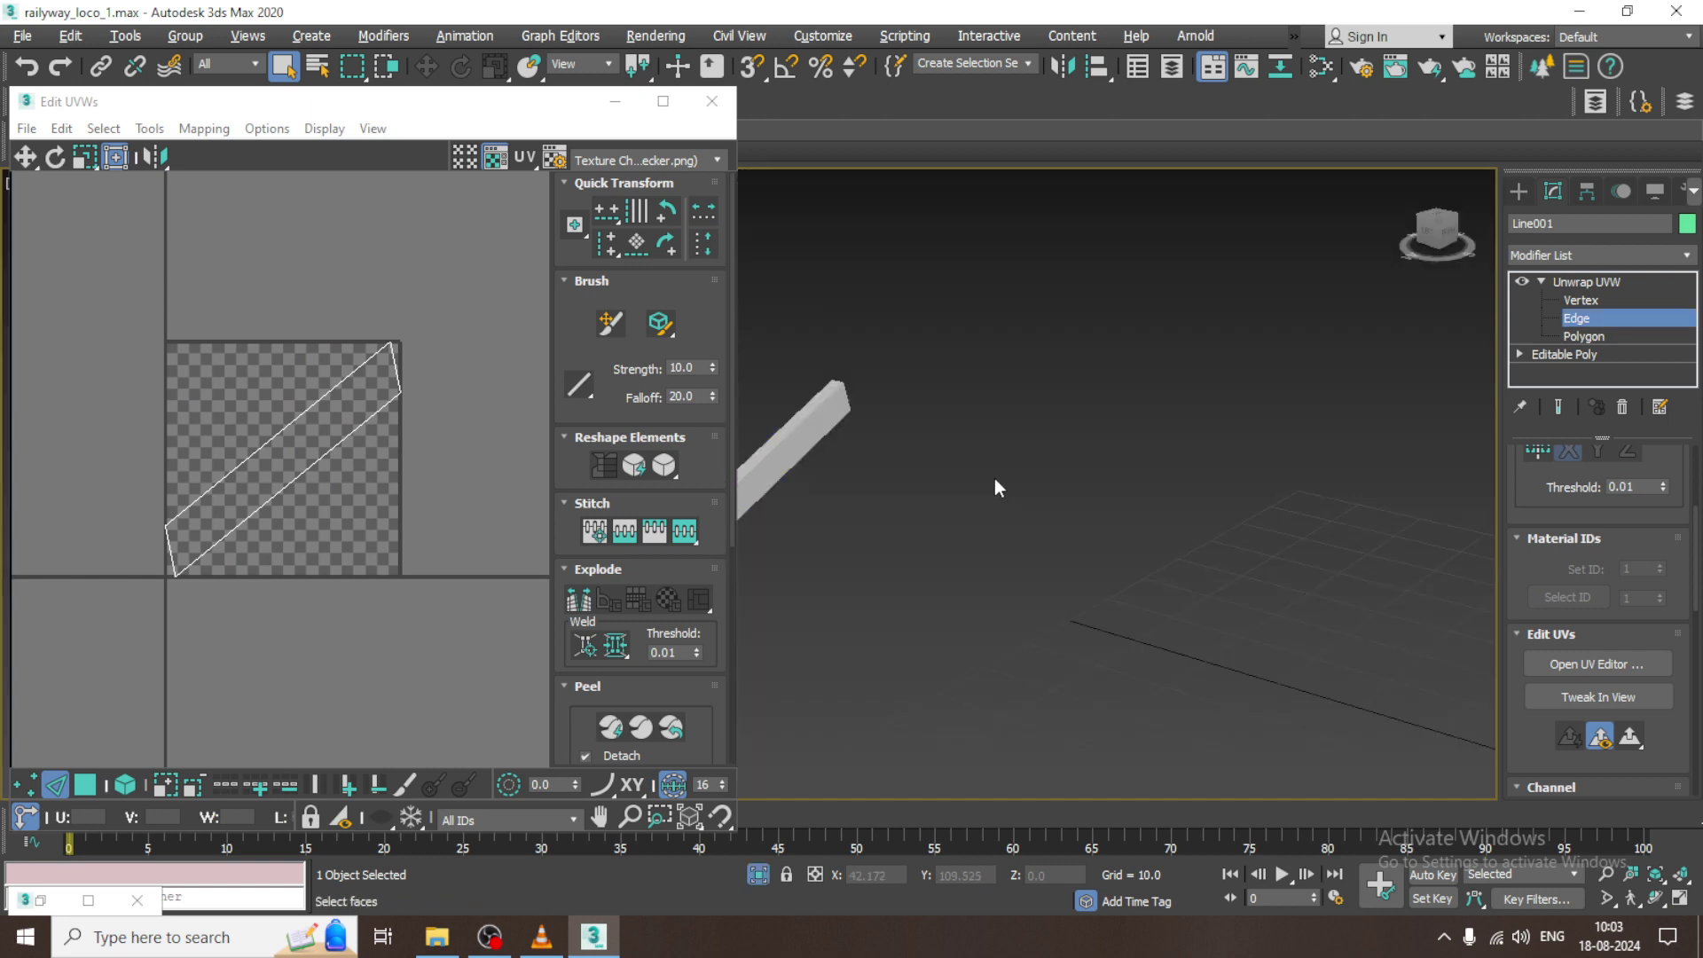
pyautogui.keyDown('alt'); pyautogui.moveTo(1072, 406); pyautogui.dragTo(1027, 493, button='middle'); pyautogui.keyUp('alt')
pyautogui.click(1584, 336)
pyautogui.click(1018, 493)
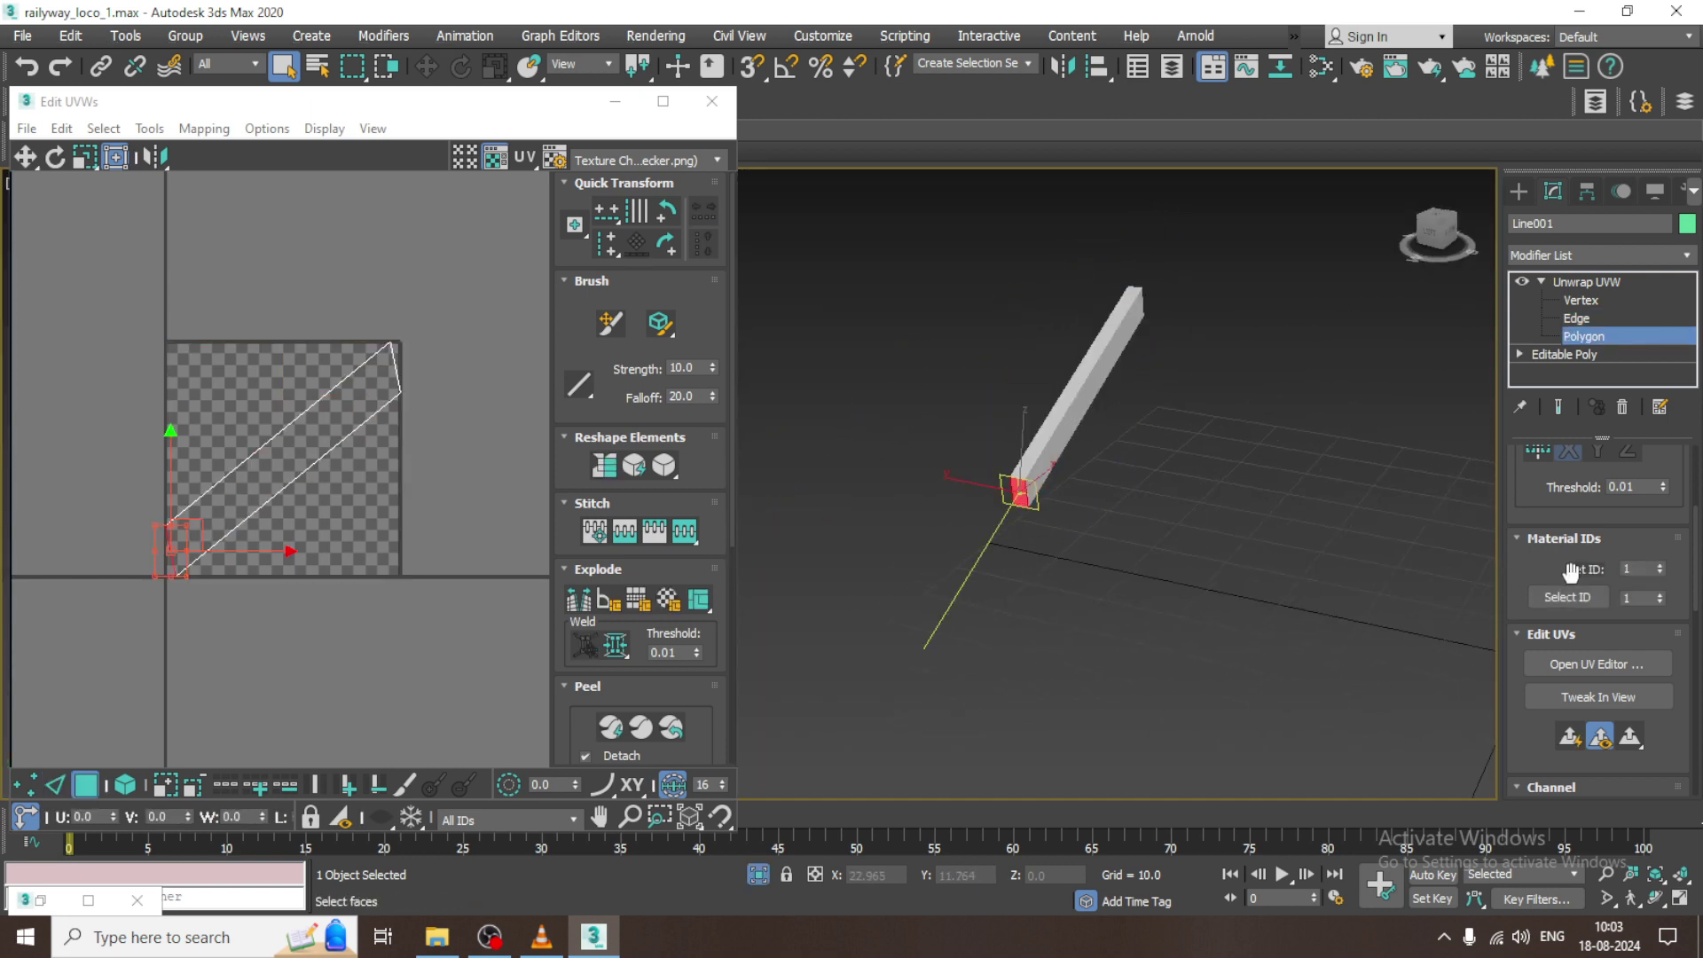
pyautogui.click(1568, 734)
# - Apply a quick planar map to the bar's opposite end face and move both end shells outside the UV tile
pyautogui.keyDown('alt'); pyautogui.moveTo(1105, 550); pyautogui.dragTo(1326, 514, button='middle'); pyautogui.keyUp('alt')
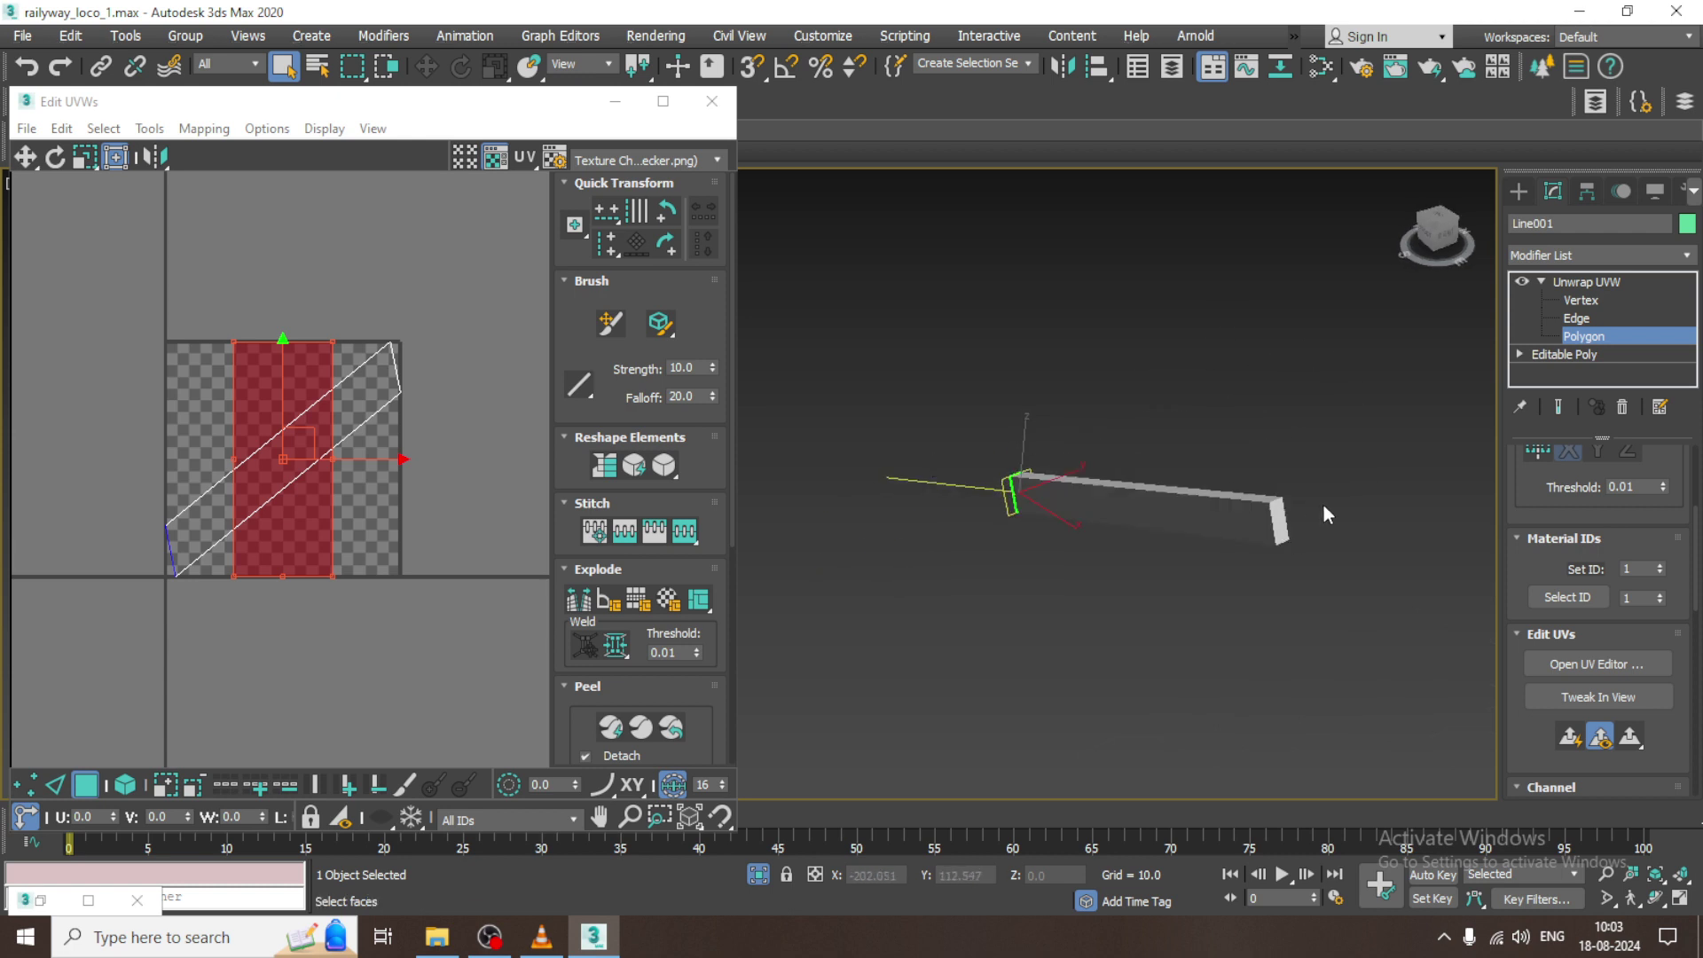
pyautogui.click(1280, 523)
pyautogui.click(1574, 732)
pyautogui.moveTo(304, 461); pyautogui.dragTo(438, 198)
pyautogui.moveTo(444, 403); pyautogui.dragTo(481, 437)
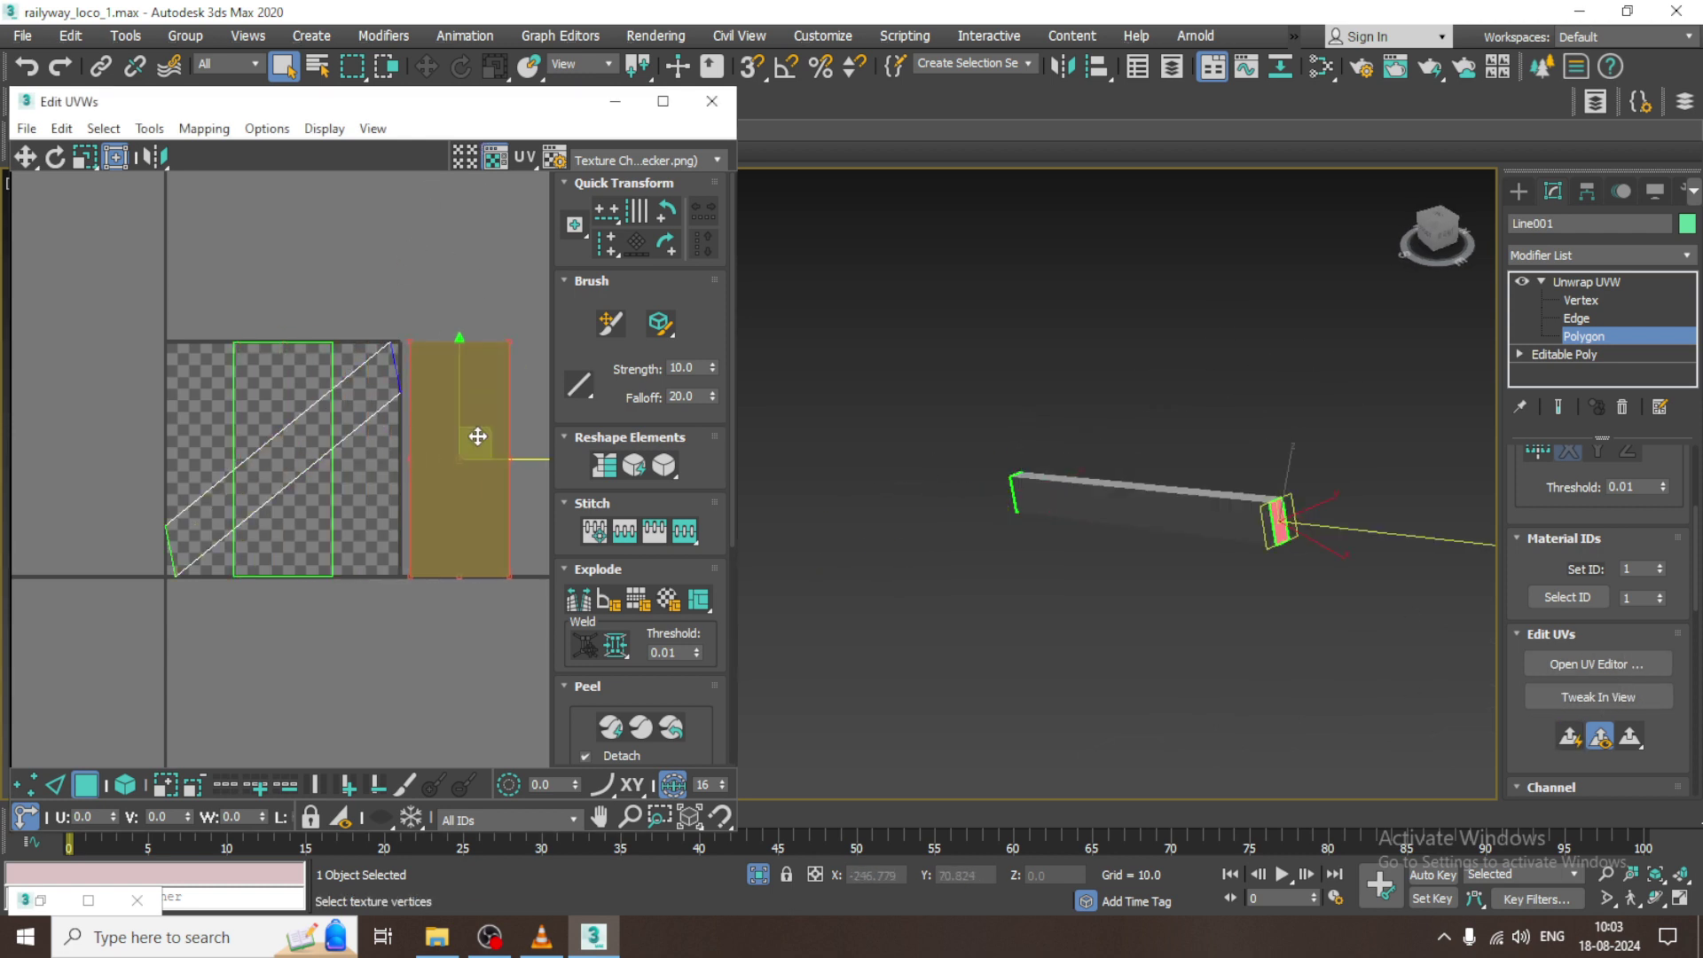
pyautogui.click(276, 398)
pyautogui.moveTo(316, 424); pyautogui.dragTo(117, 186)
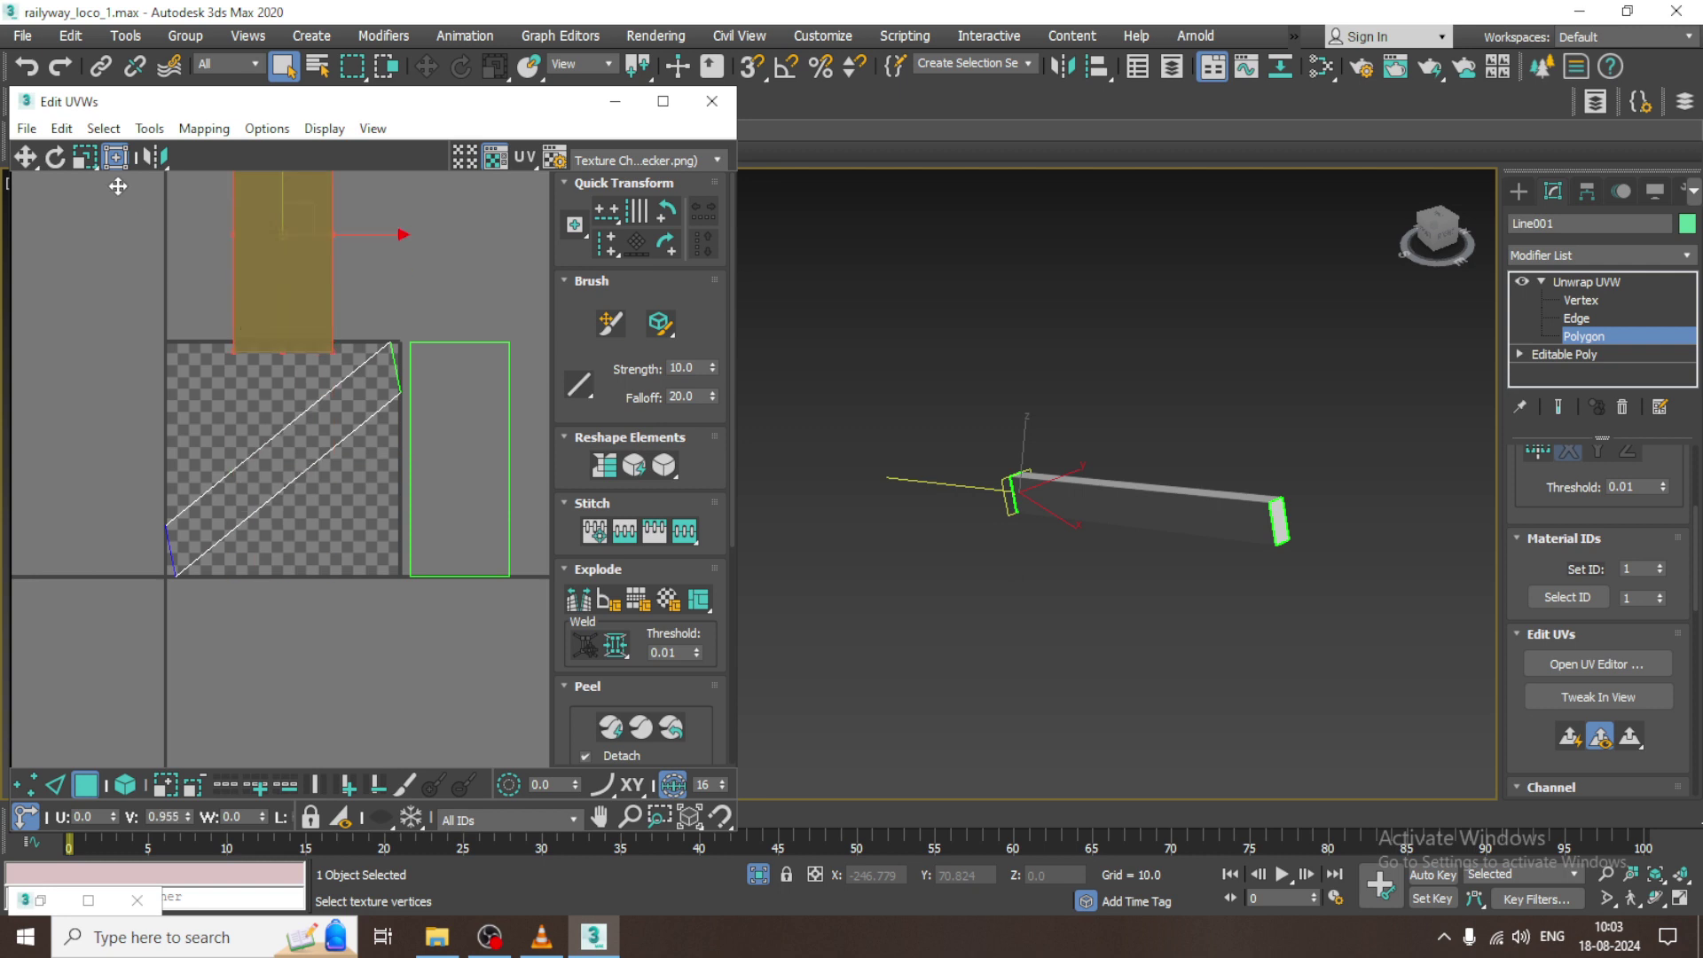
pyautogui.click(319, 409)
# - Break the bar's UVs along one of its long upper edges to create a seam
pyautogui.click(1575, 319)
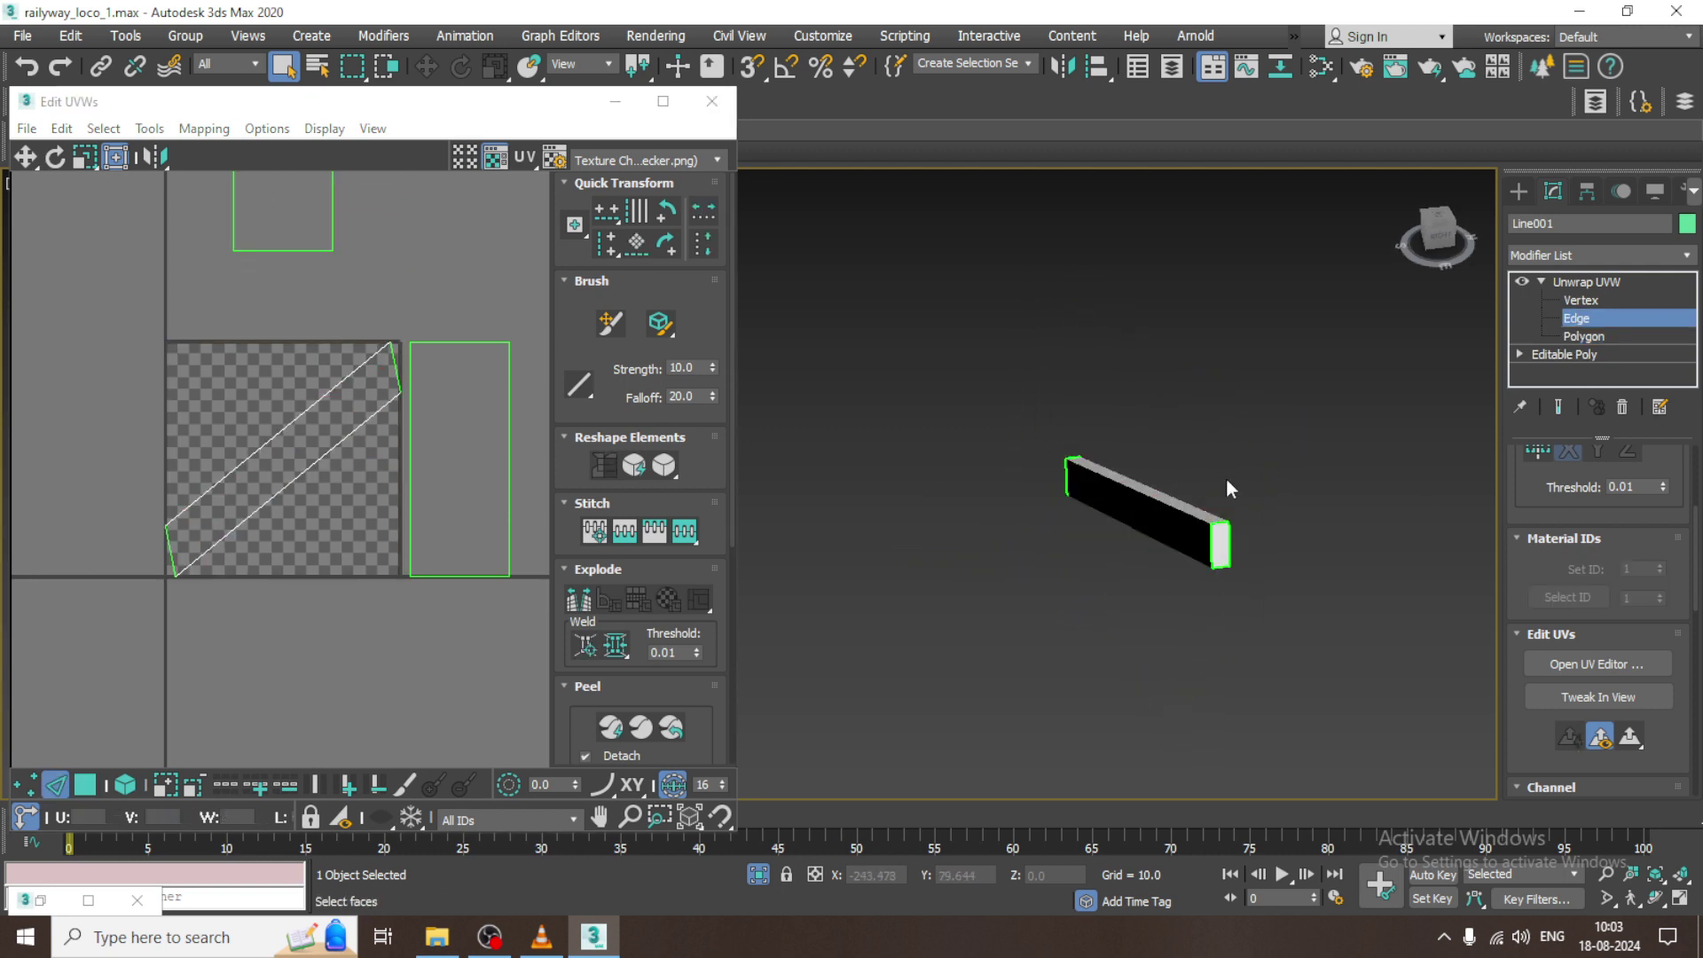
pyautogui.keyDown('alt'); pyautogui.moveTo(1084, 508); pyautogui.dragTo(1123, 523, button='middle'); pyautogui.keyUp('alt')
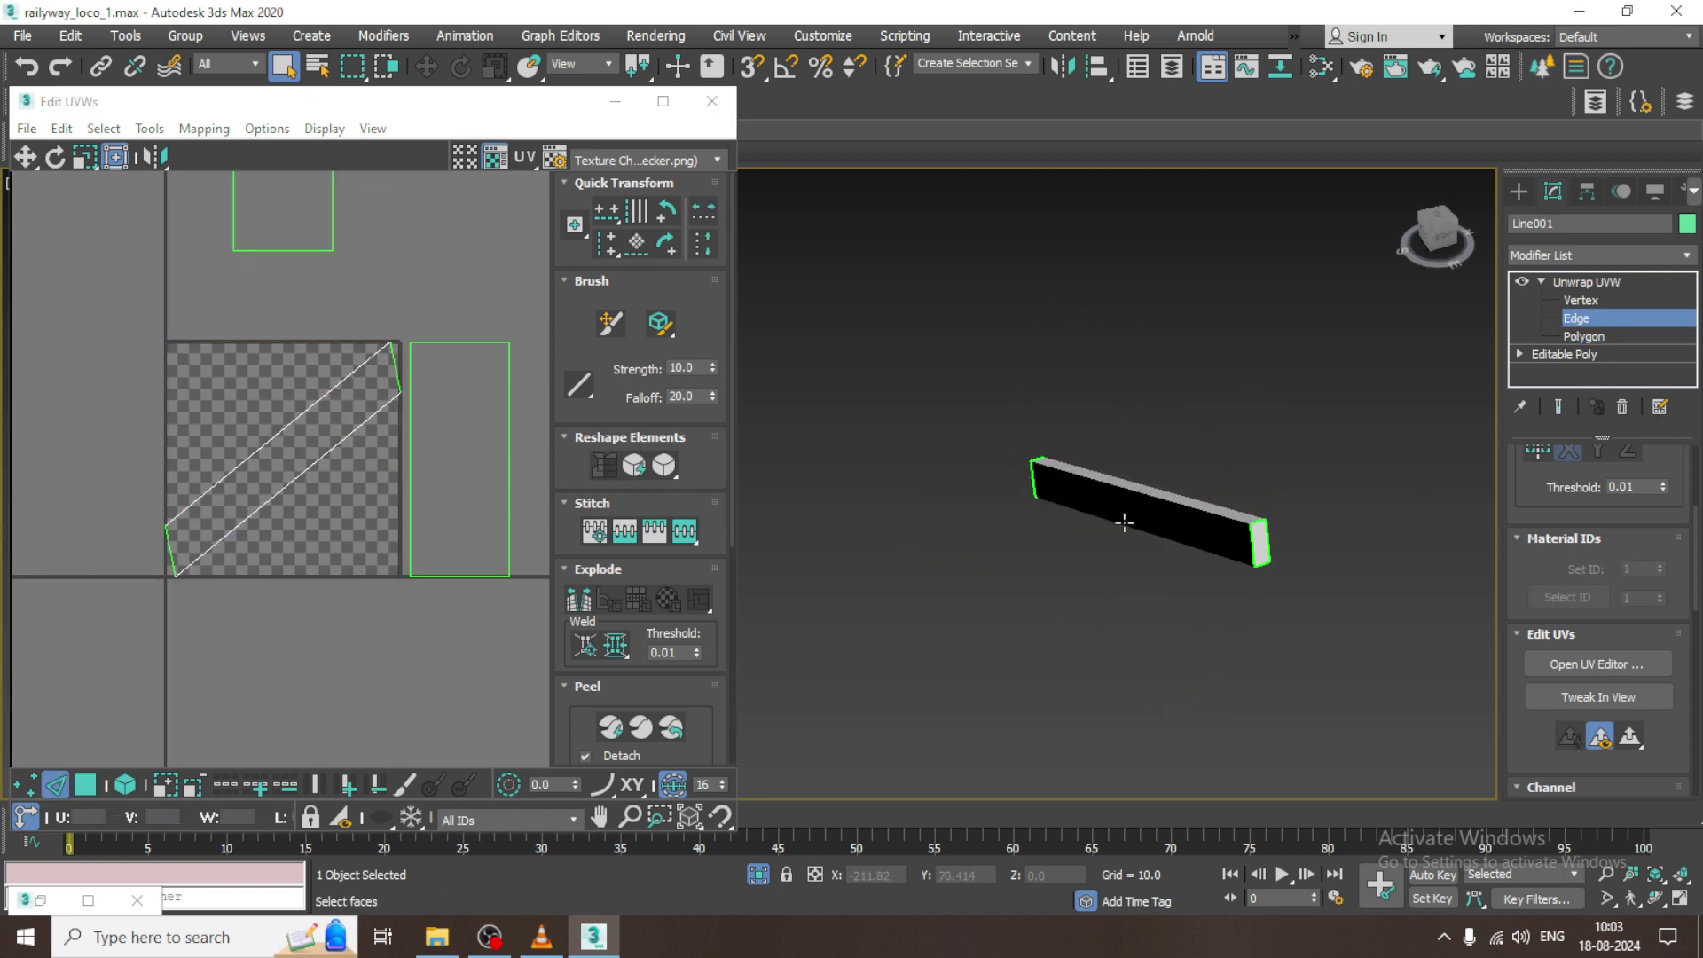
pyautogui.click(1191, 509)
pyautogui.scroll(2, 1251, 506)
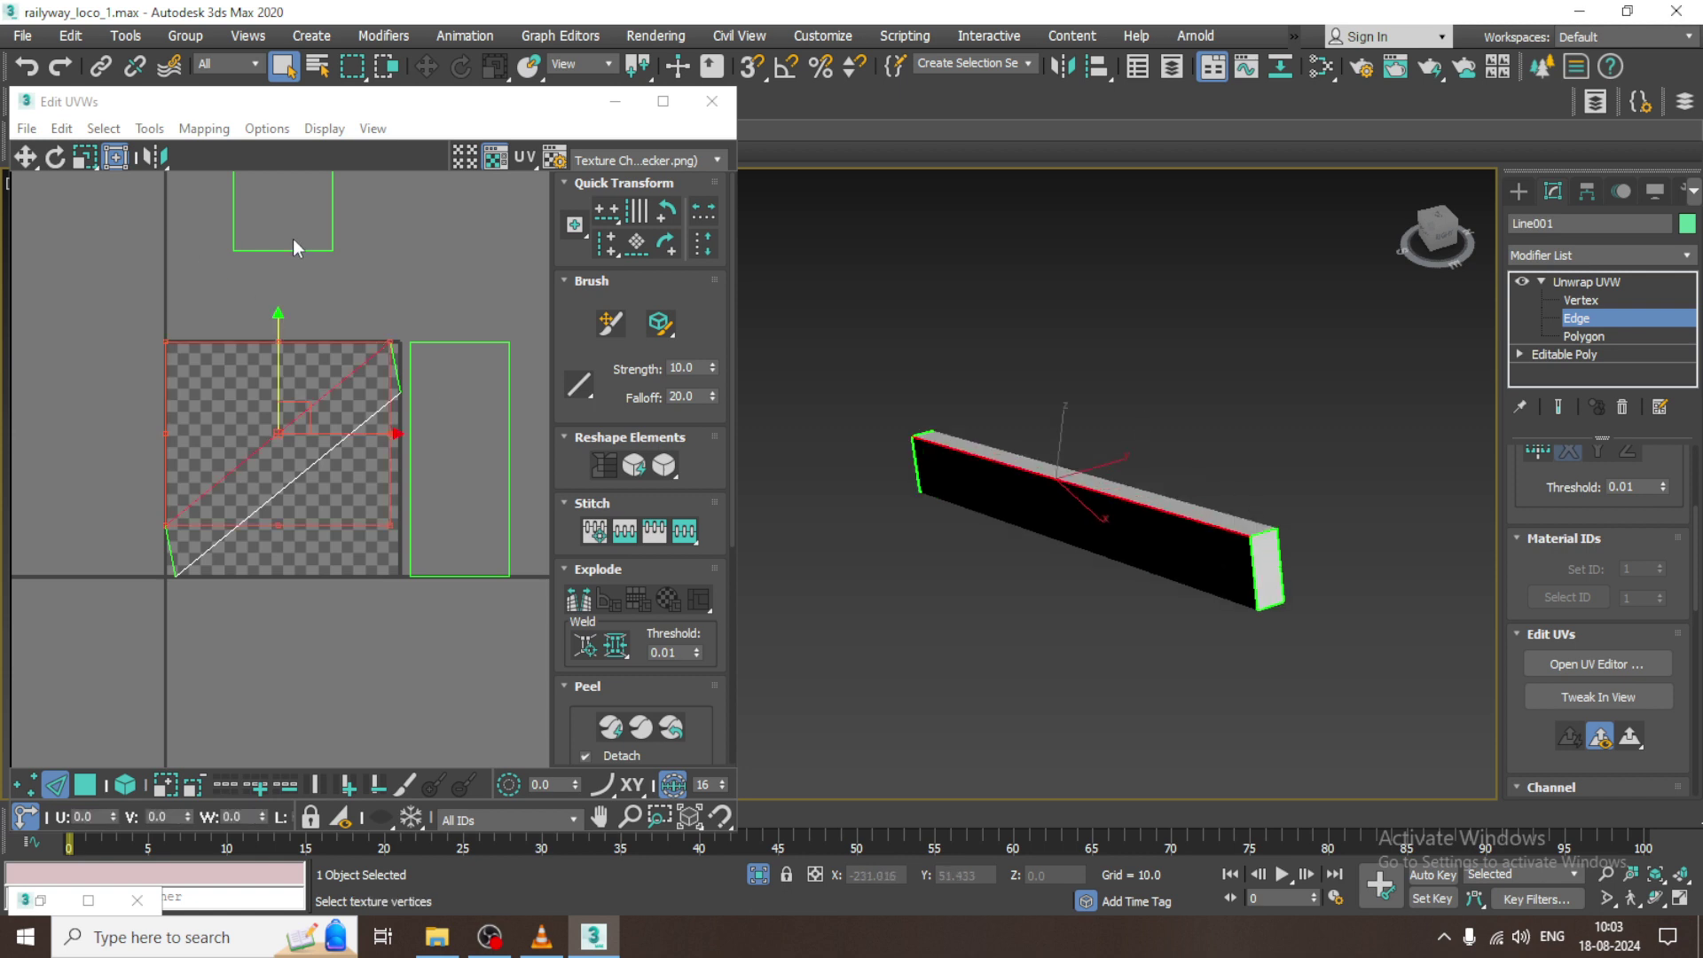
pyautogui.click(578, 602)
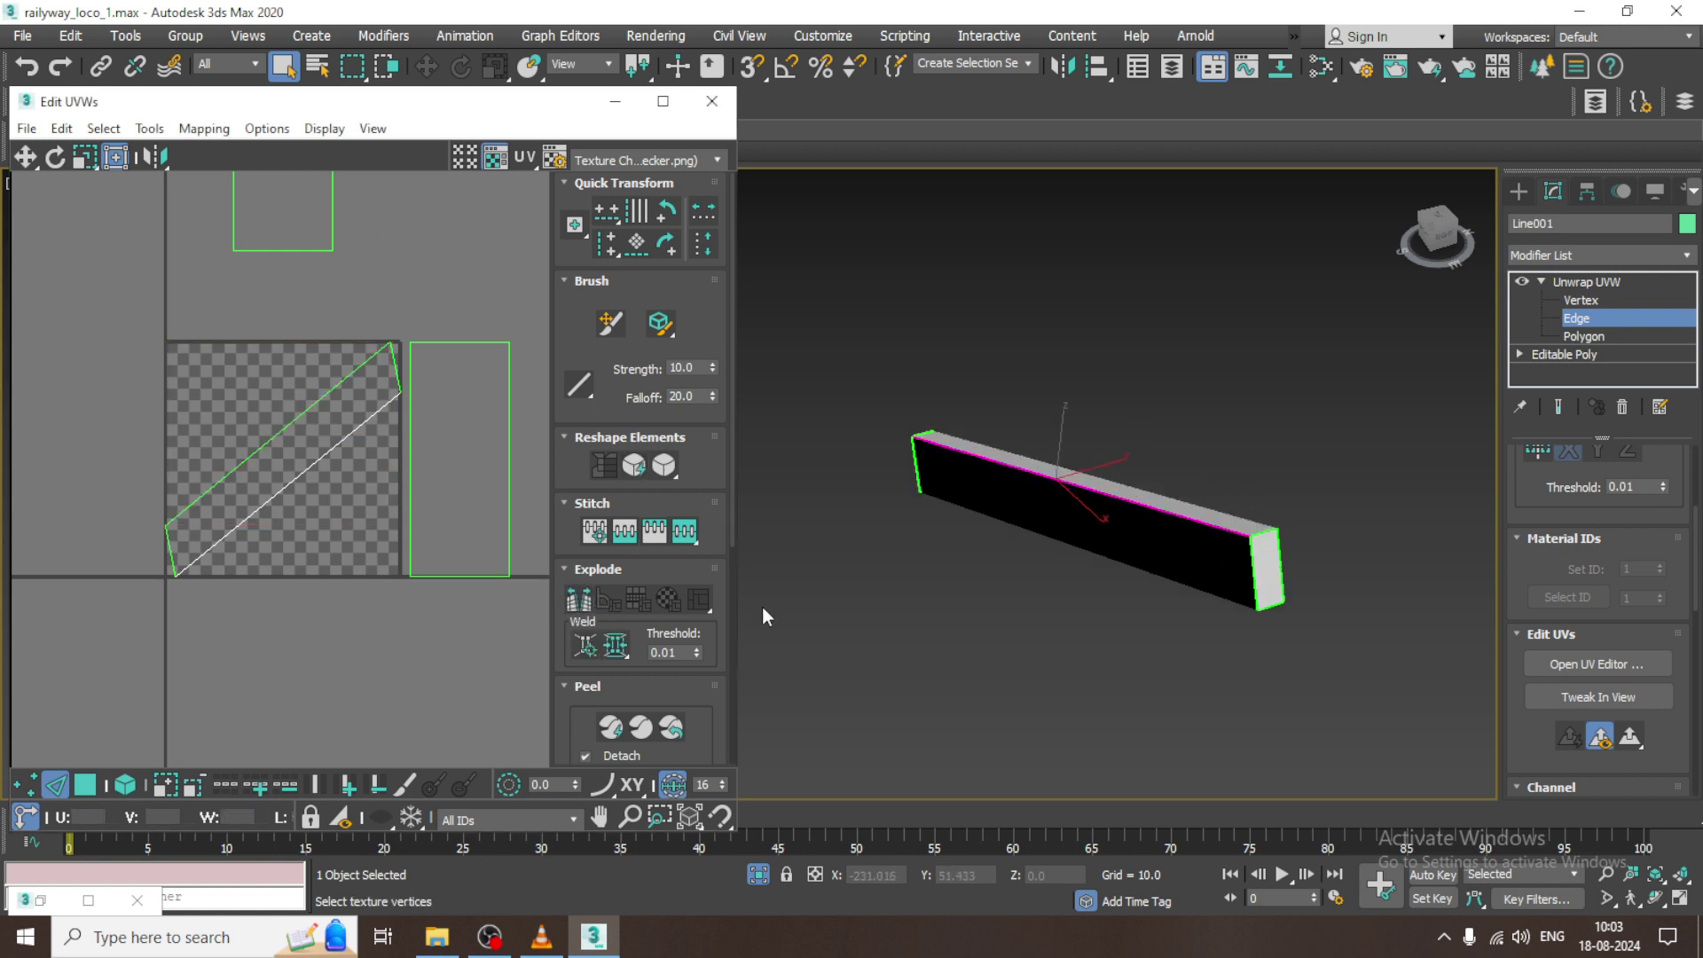
# - Select the bar's long side polygons and flatten them with Quick Peel
pyautogui.click(1582, 337)
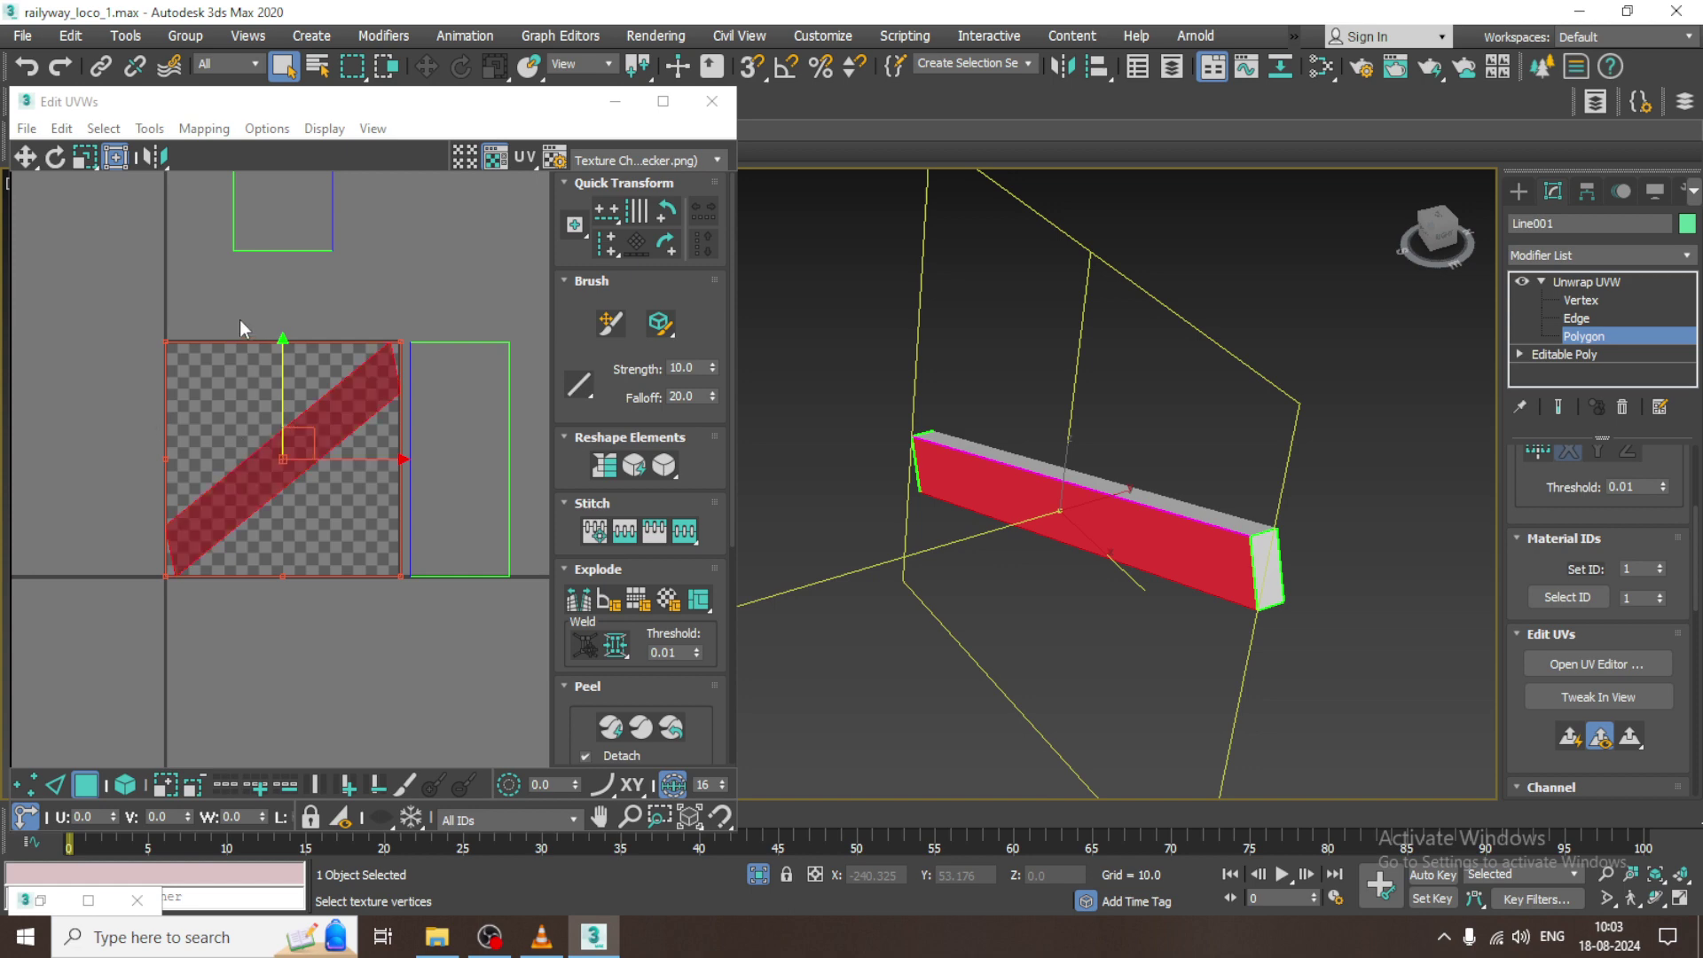
pyautogui.moveTo(221, 305); pyautogui.dragTo(309, 560)
pyautogui.keyDown('alt'); pyautogui.moveTo(1006, 497); pyautogui.dragTo(958, 474, button='middle'); pyautogui.keyUp('alt')
pyautogui.click(617, 728)
pyautogui.scroll(-3, 292, 485)
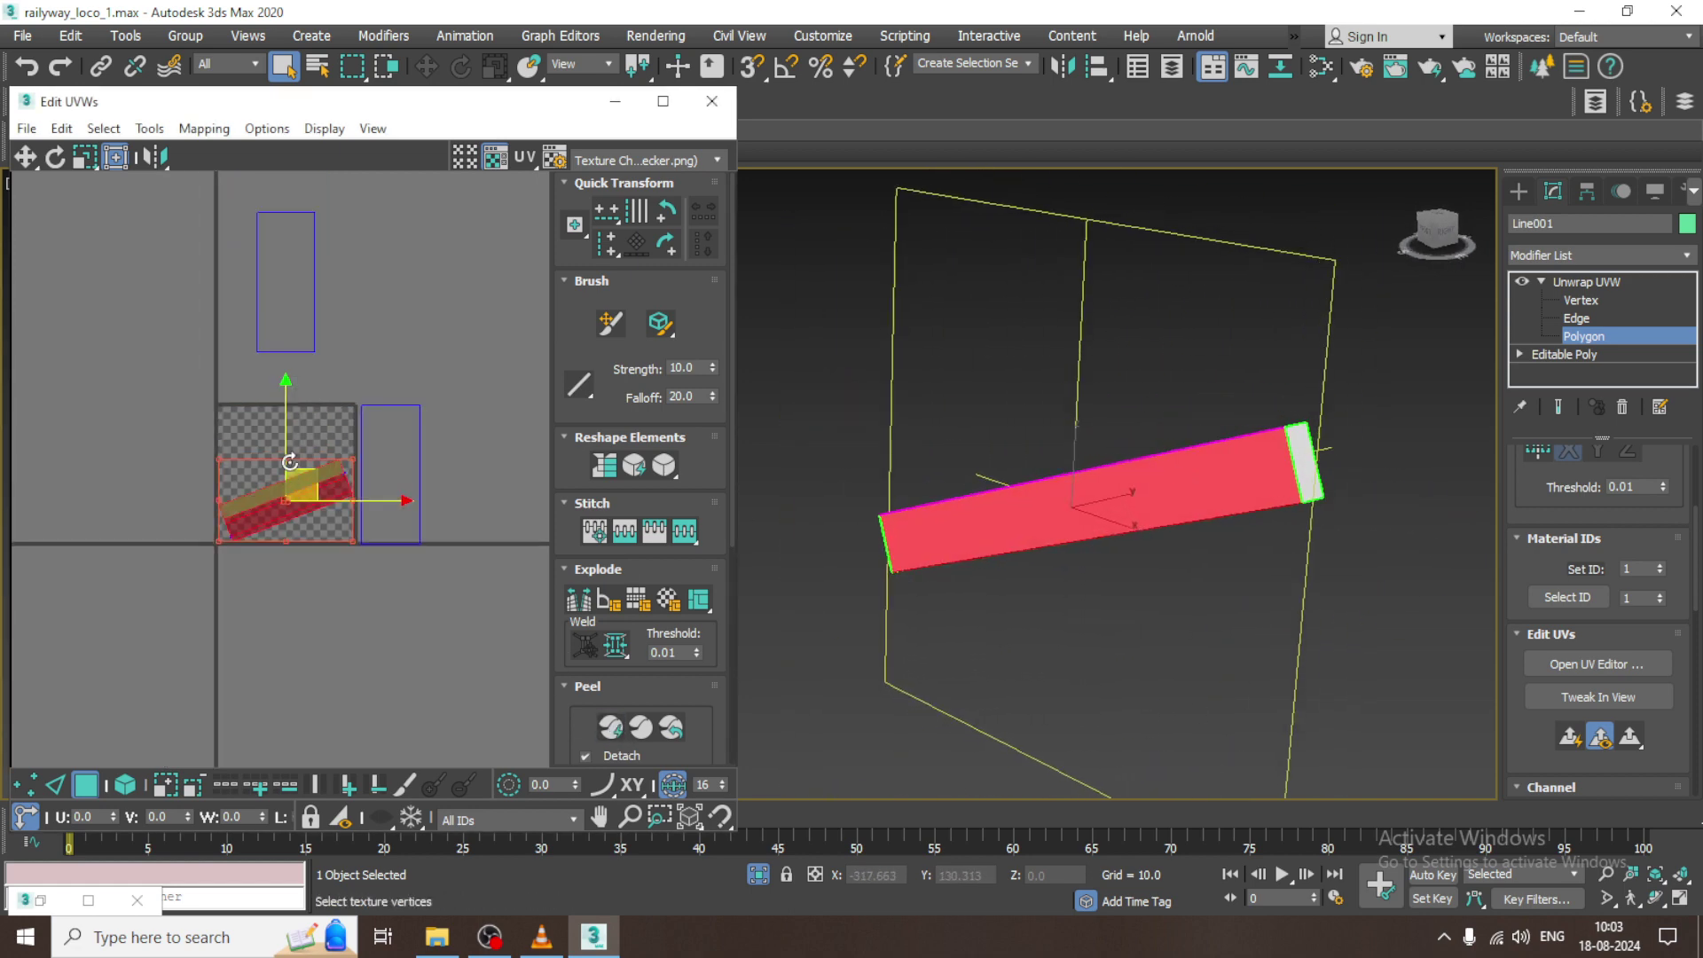
# - Pack all of the side bar's UV shells using Non-Convex packing with 0.001 padding
pyautogui.moveTo(293, 485); pyautogui.dragTo(298, 532, button='middle')
pyautogui.hotkey('ctrl', 'a')
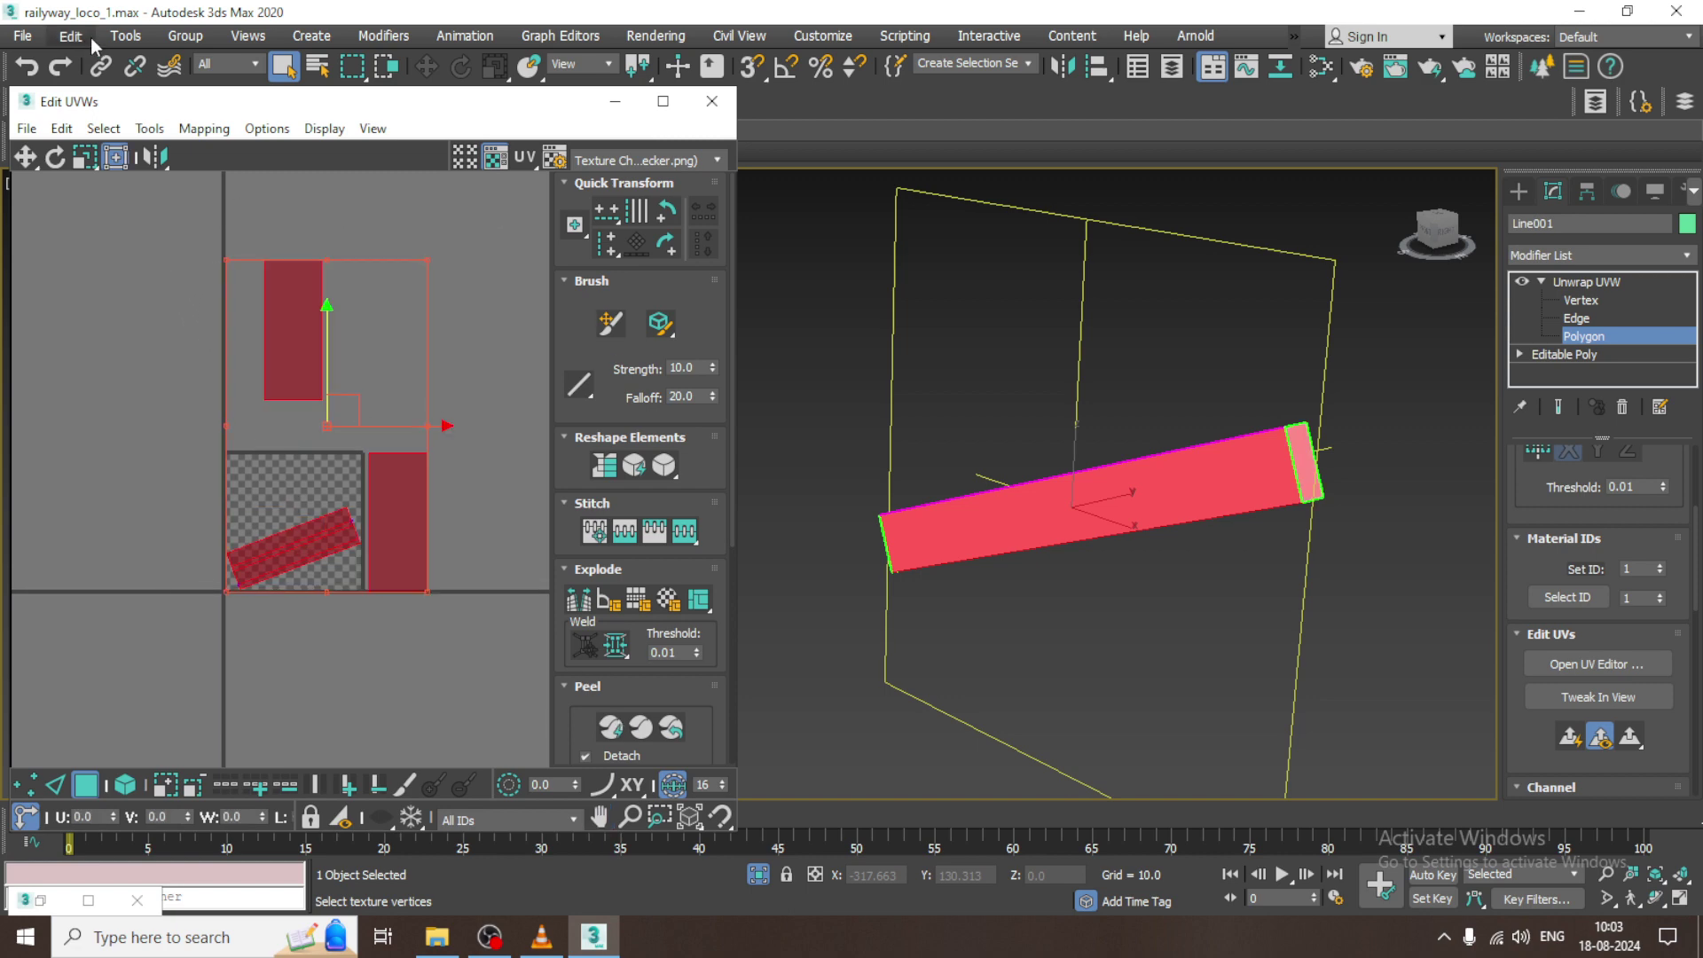
pyautogui.click(149, 128)
pyautogui.click(269, 395)
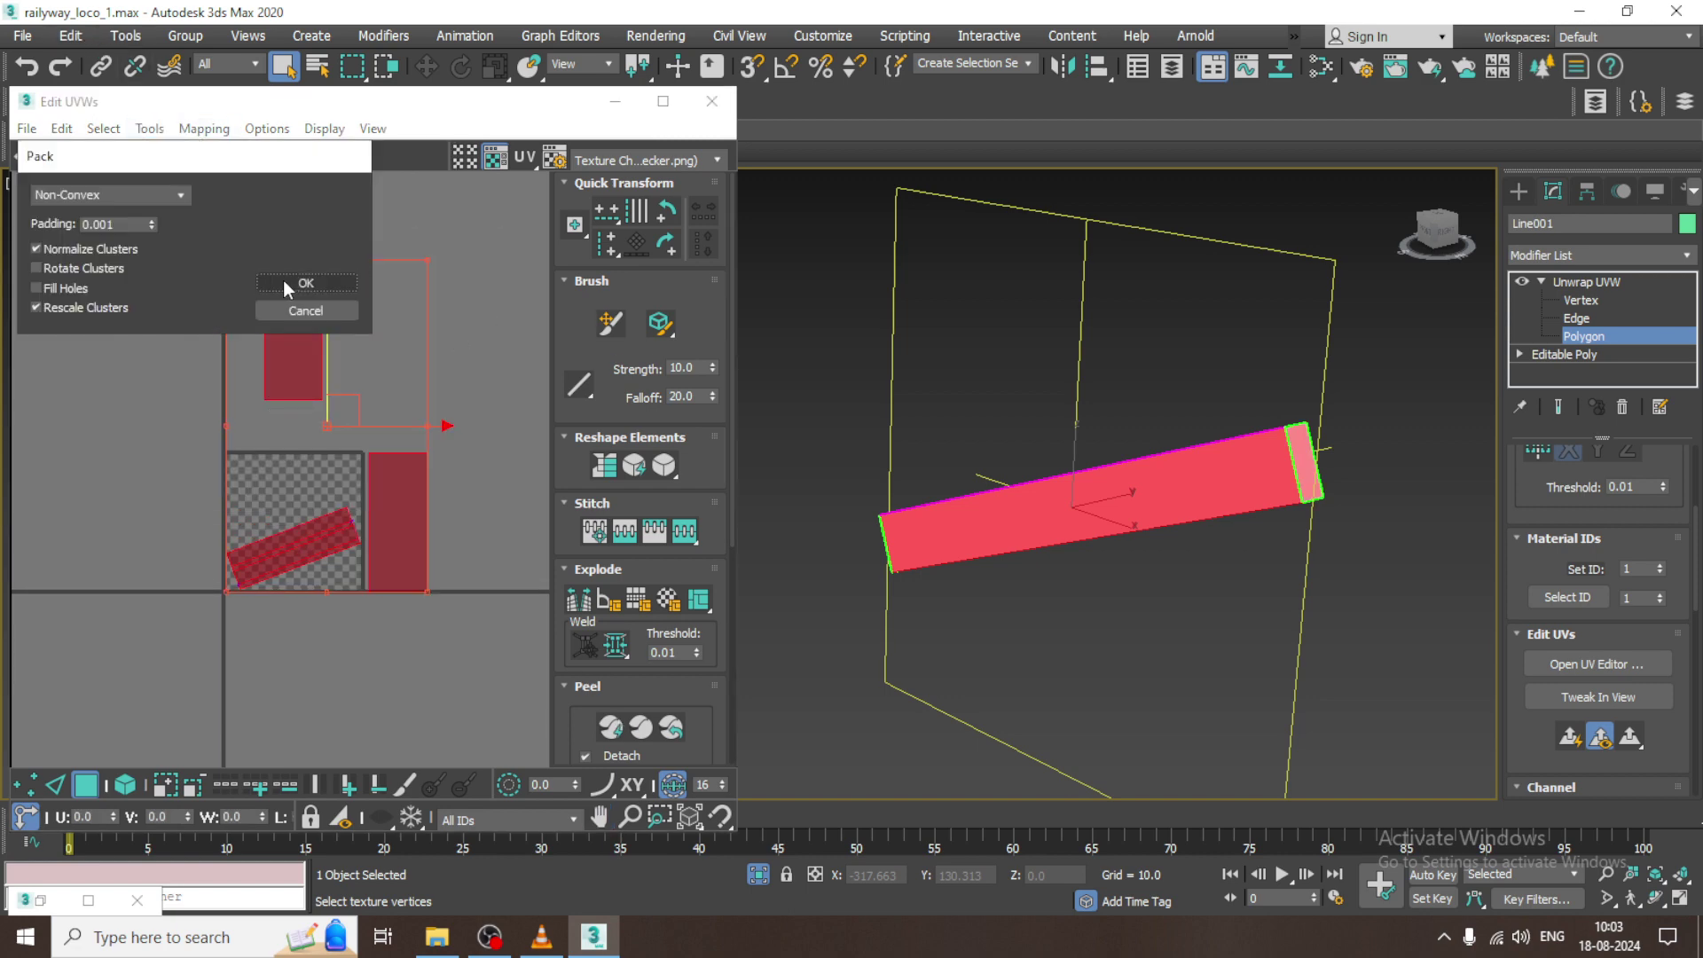
pyautogui.click(300, 277)
pyautogui.click(615, 101)
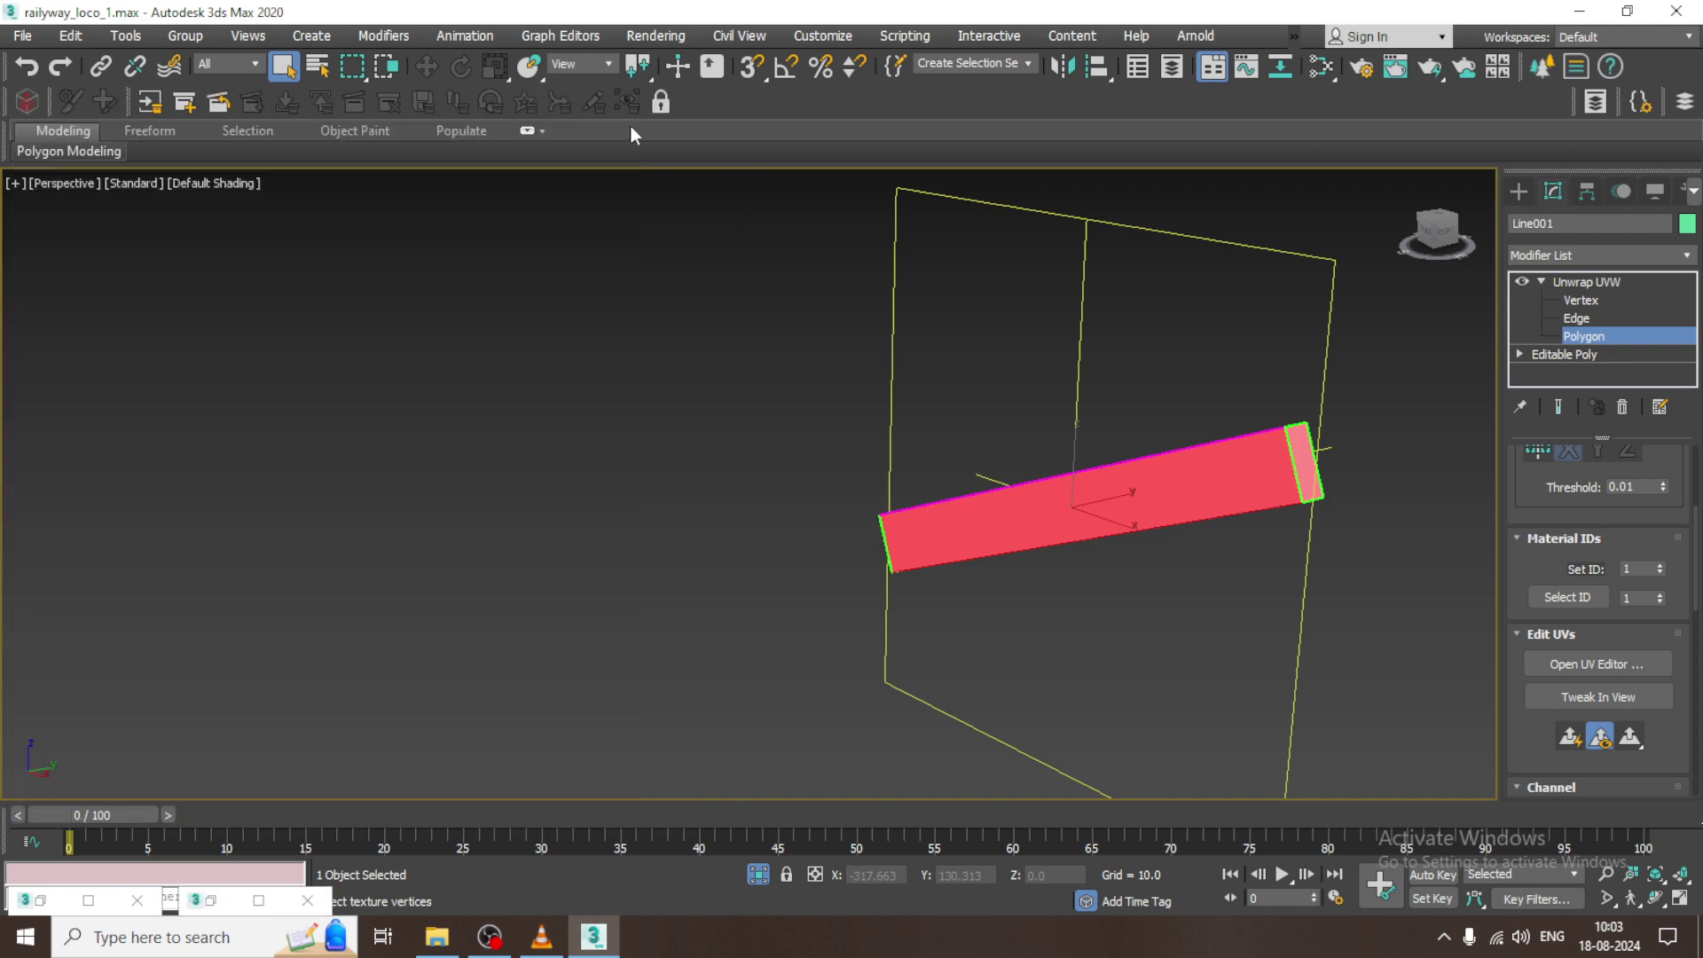
# - Assign the checker material to the unwrapped side bar and end its isolation
pyautogui.click(1585, 282)
pyautogui.keyDown('alt'); pyautogui.moveTo(947, 503); pyautogui.dragTo(1153, 462, button='middle'); pyautogui.keyUp('alt')
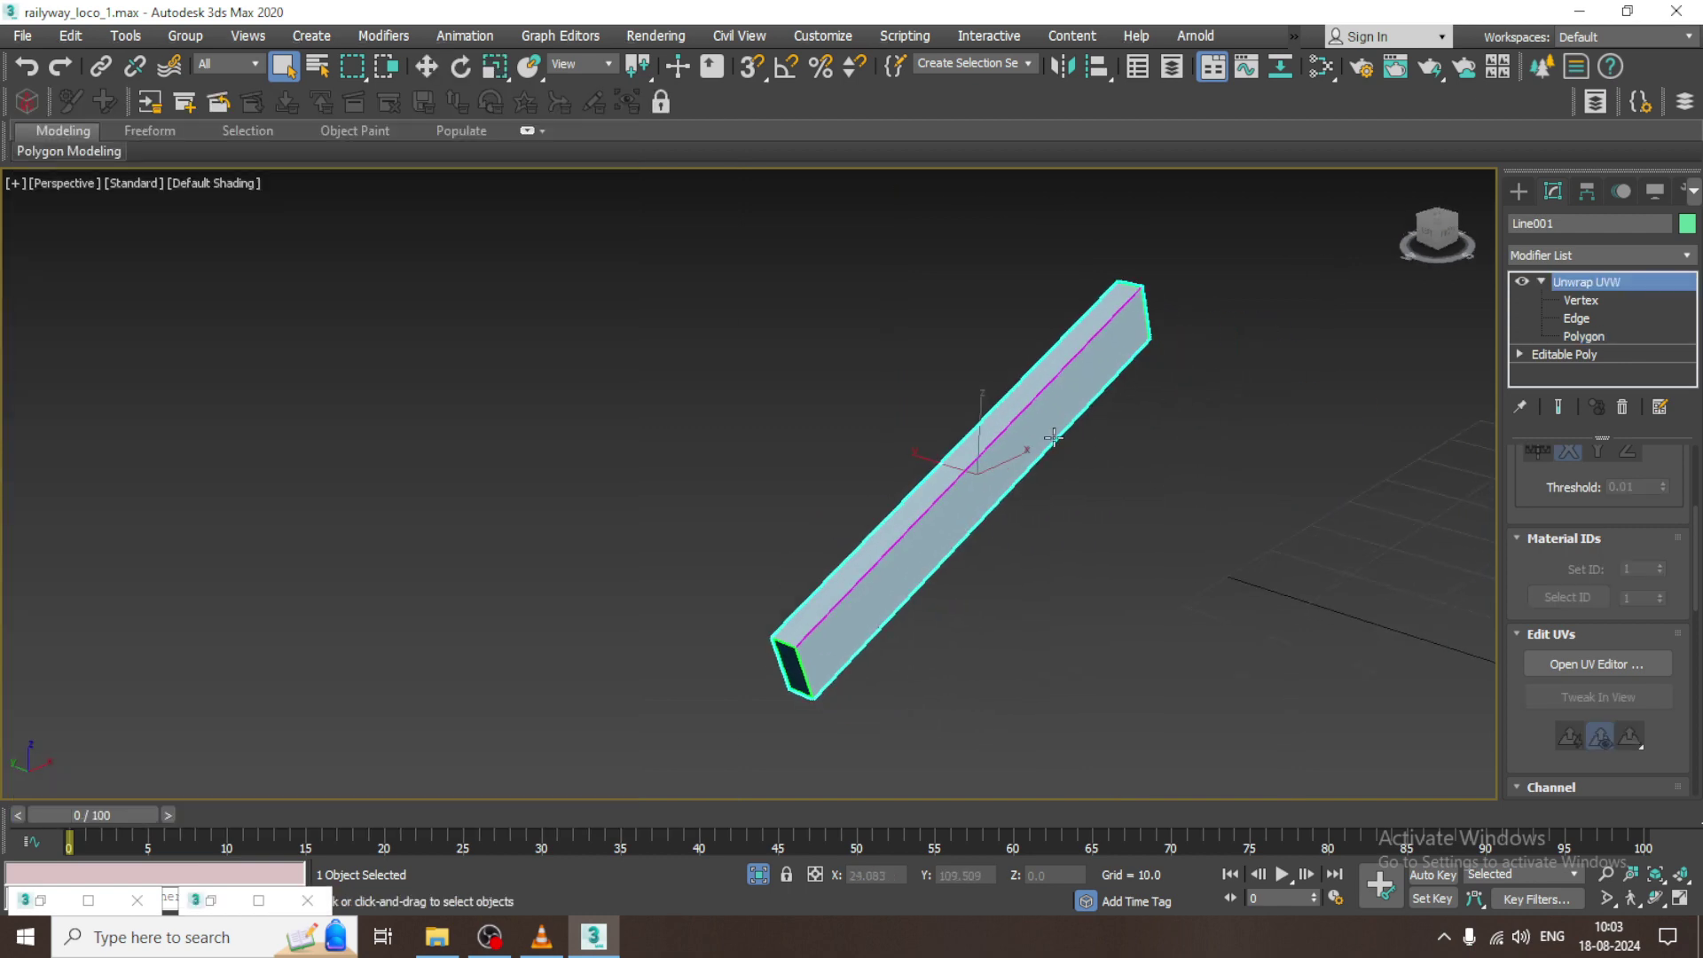
pyautogui.press('m')
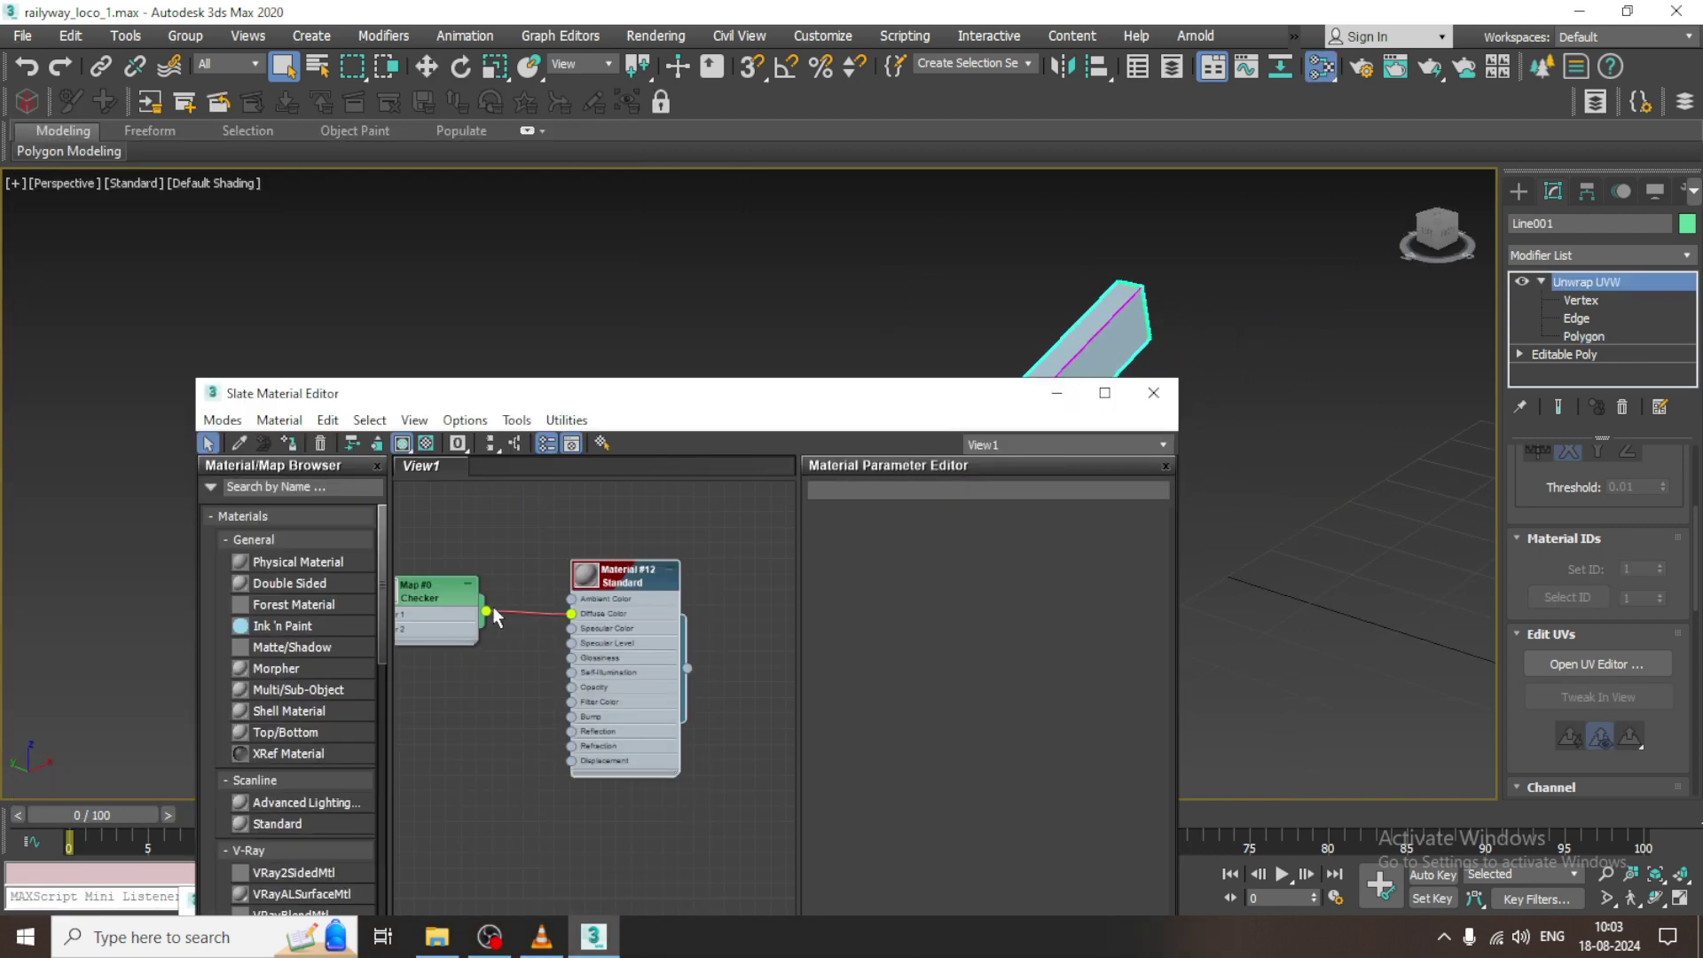
pyautogui.click(287, 445)
pyautogui.click(1056, 393)
pyautogui.rightClick(1291, 430)
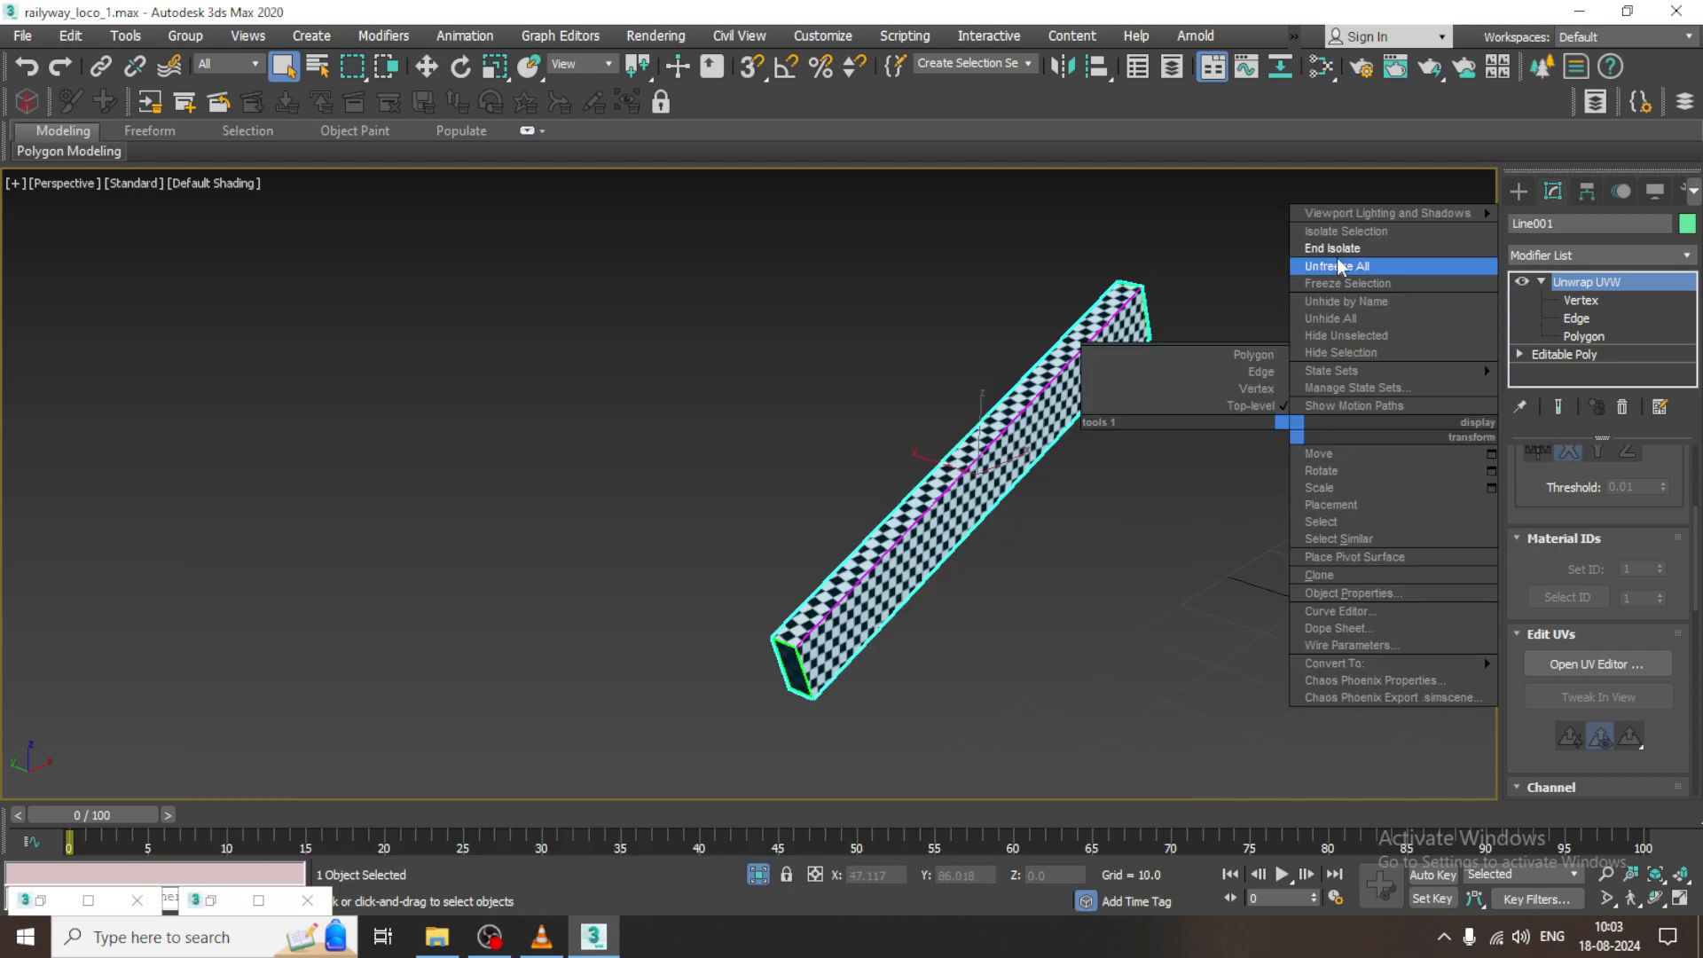
pyautogui.click(1340, 248)
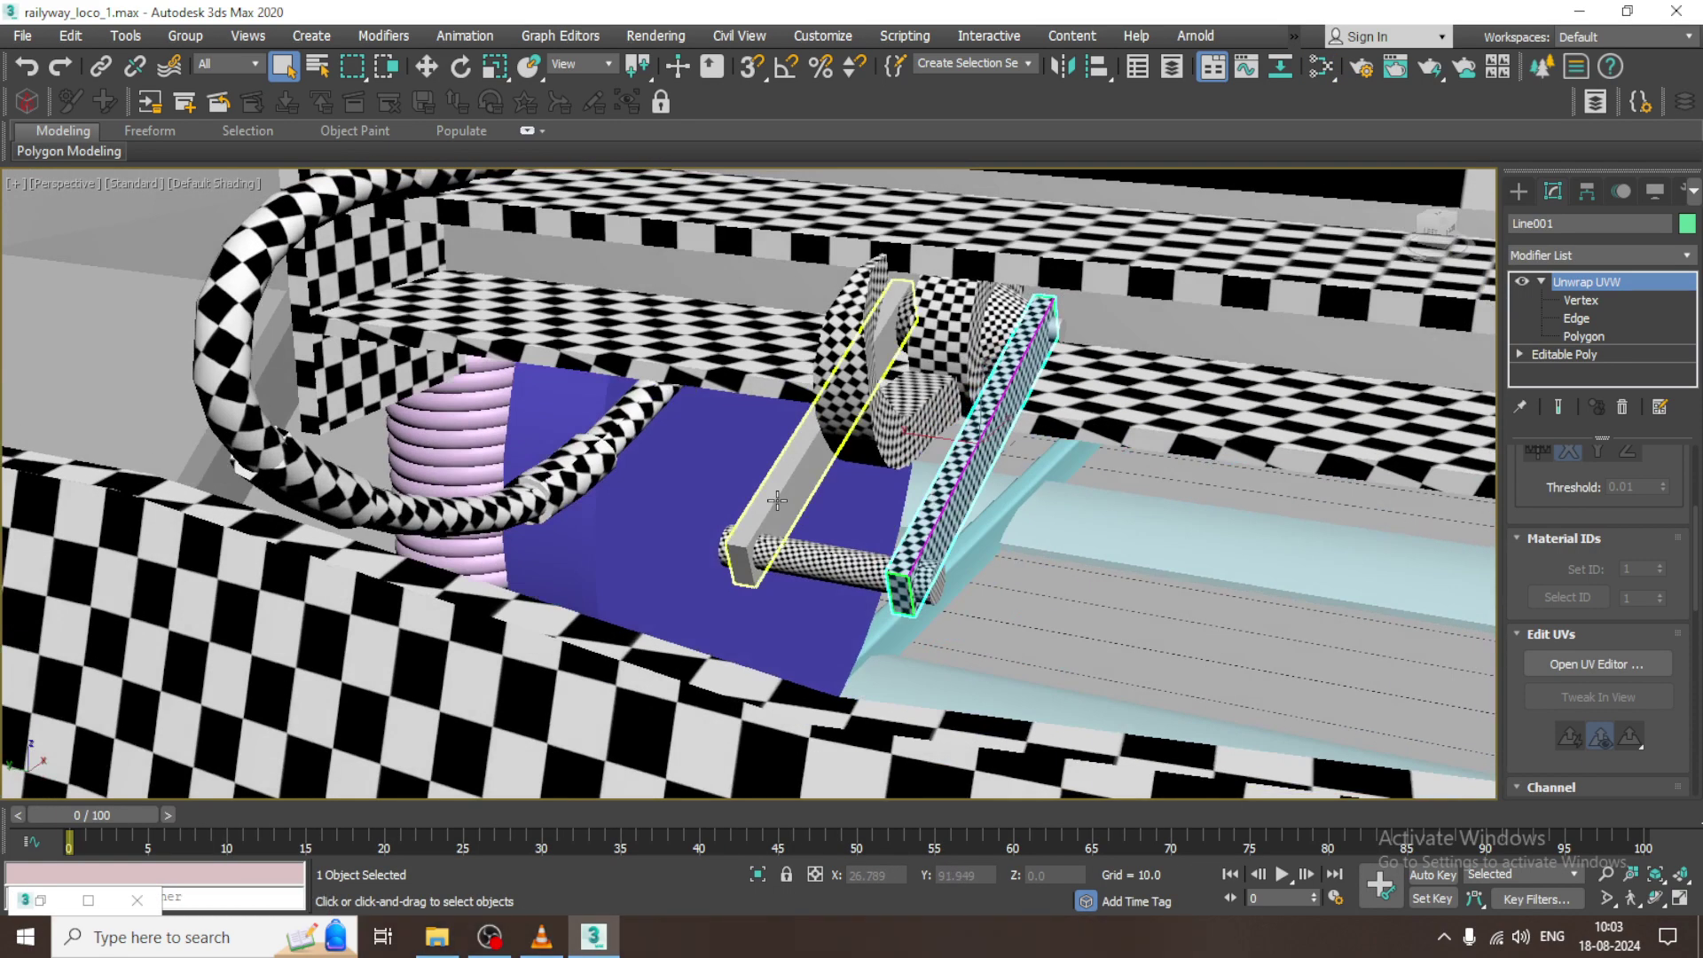
# - Delete the untextured bar on the coupling's other side and put one copy of the checkered bar in its place
pyautogui.click(776, 500)
pyautogui.press('Delete')
pyautogui.click(940, 535)
pyautogui.keyDown('alt'); pyautogui.moveTo(939, 535); pyautogui.dragTo(951, 521, button='middle'); pyautogui.keyUp('alt')
pyautogui.press('w')
pyautogui.keyDown('shift'); pyautogui.moveTo(920, 441); pyautogui.dragTo(768, 441); pyautogui.keyUp('shift')
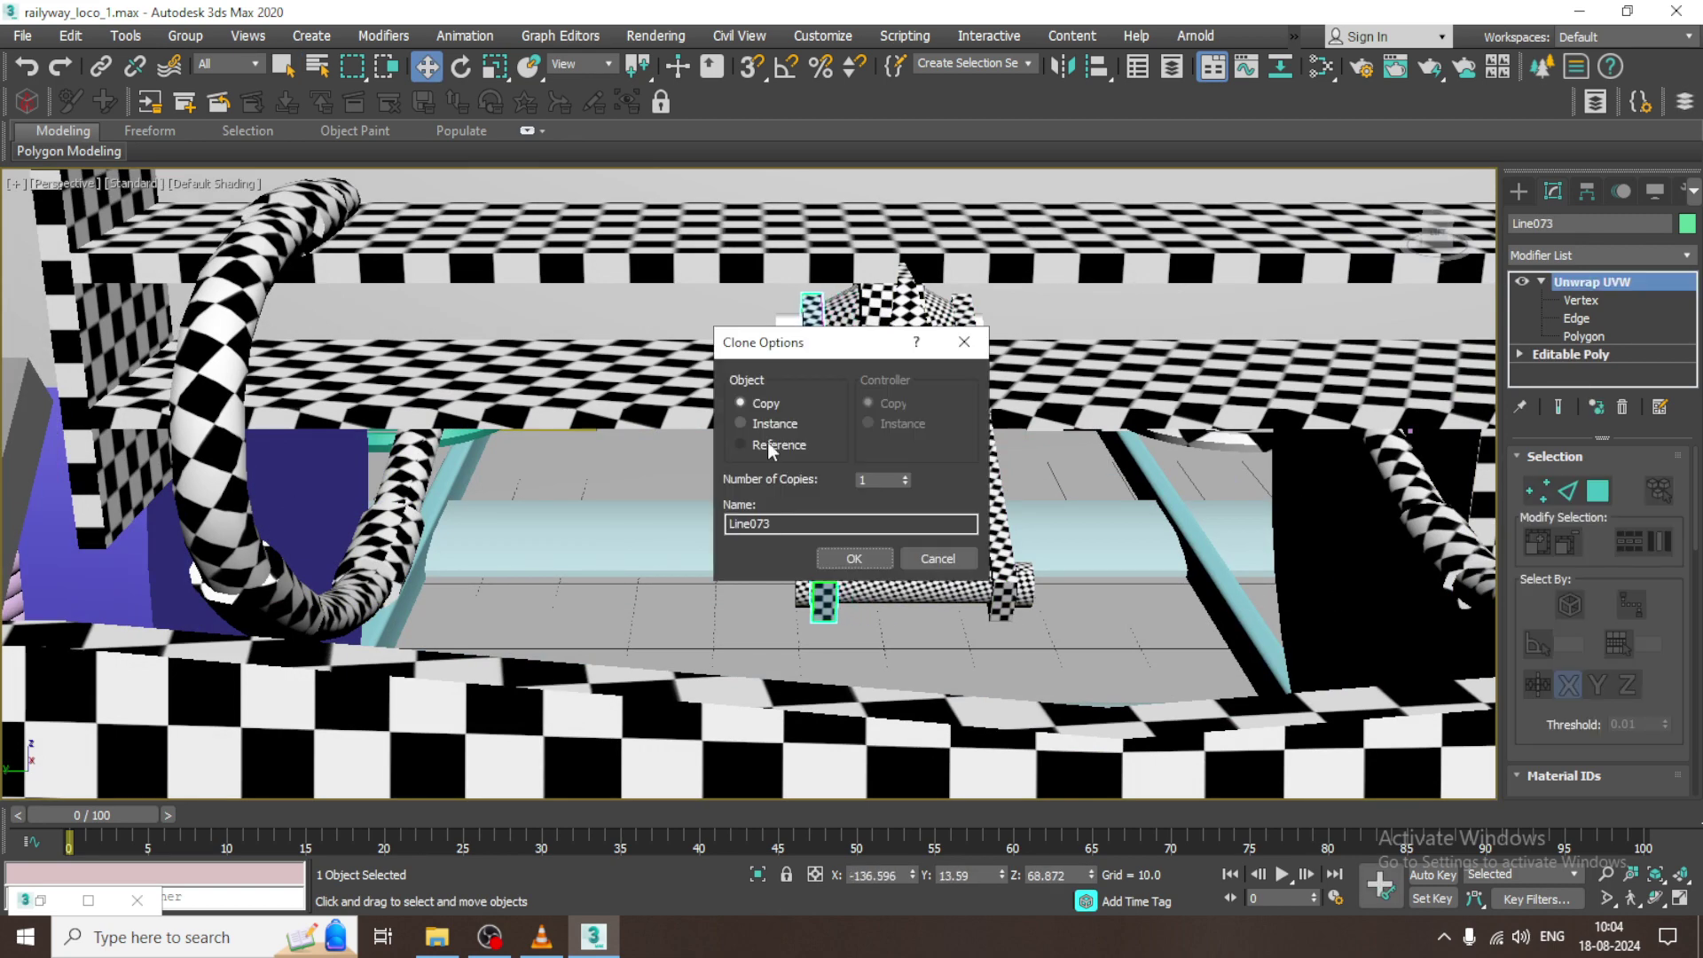
pyautogui.click(853, 558)
pyautogui.keyDown('alt'); pyautogui.moveTo(1103, 518); pyautogui.dragTo(1013, 474, button='middle'); pyautogui.keyUp('alt')
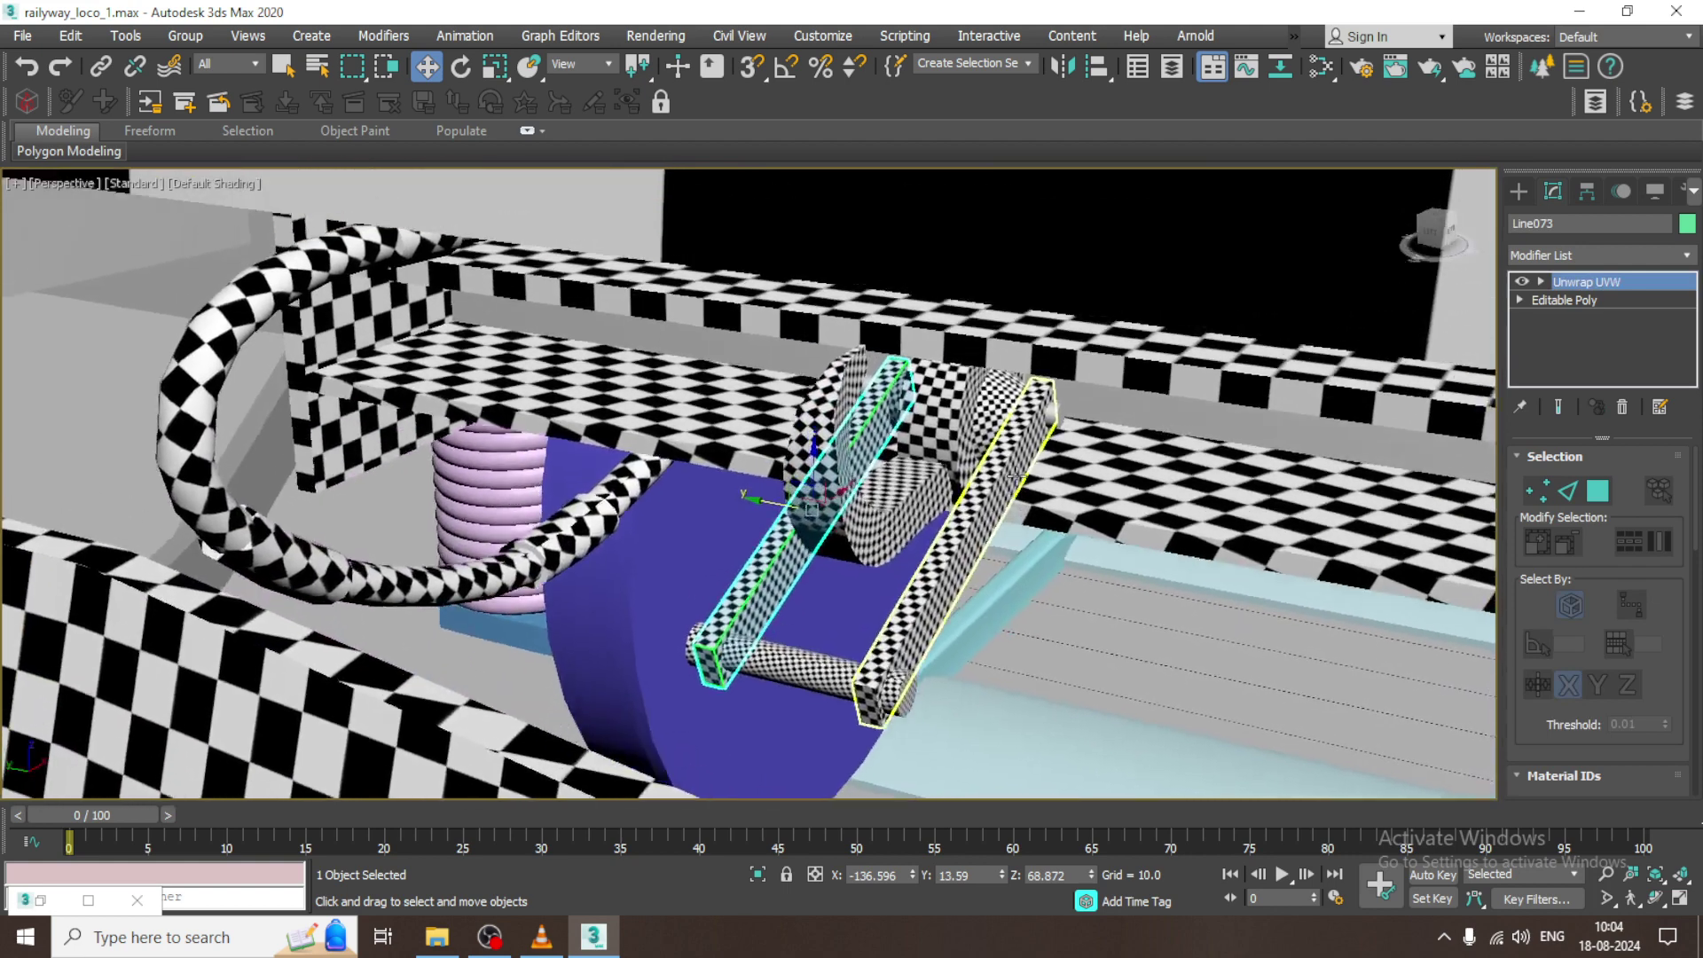
# - Isolate the coupling's small untextured cylinder and convert it to an editable poly
pyautogui.scroll(3, 1017, 476)
pyautogui.click(1068, 336)
pyautogui.scroll(-4, 1064, 342)
pyautogui.hotkey('alt', 'q')
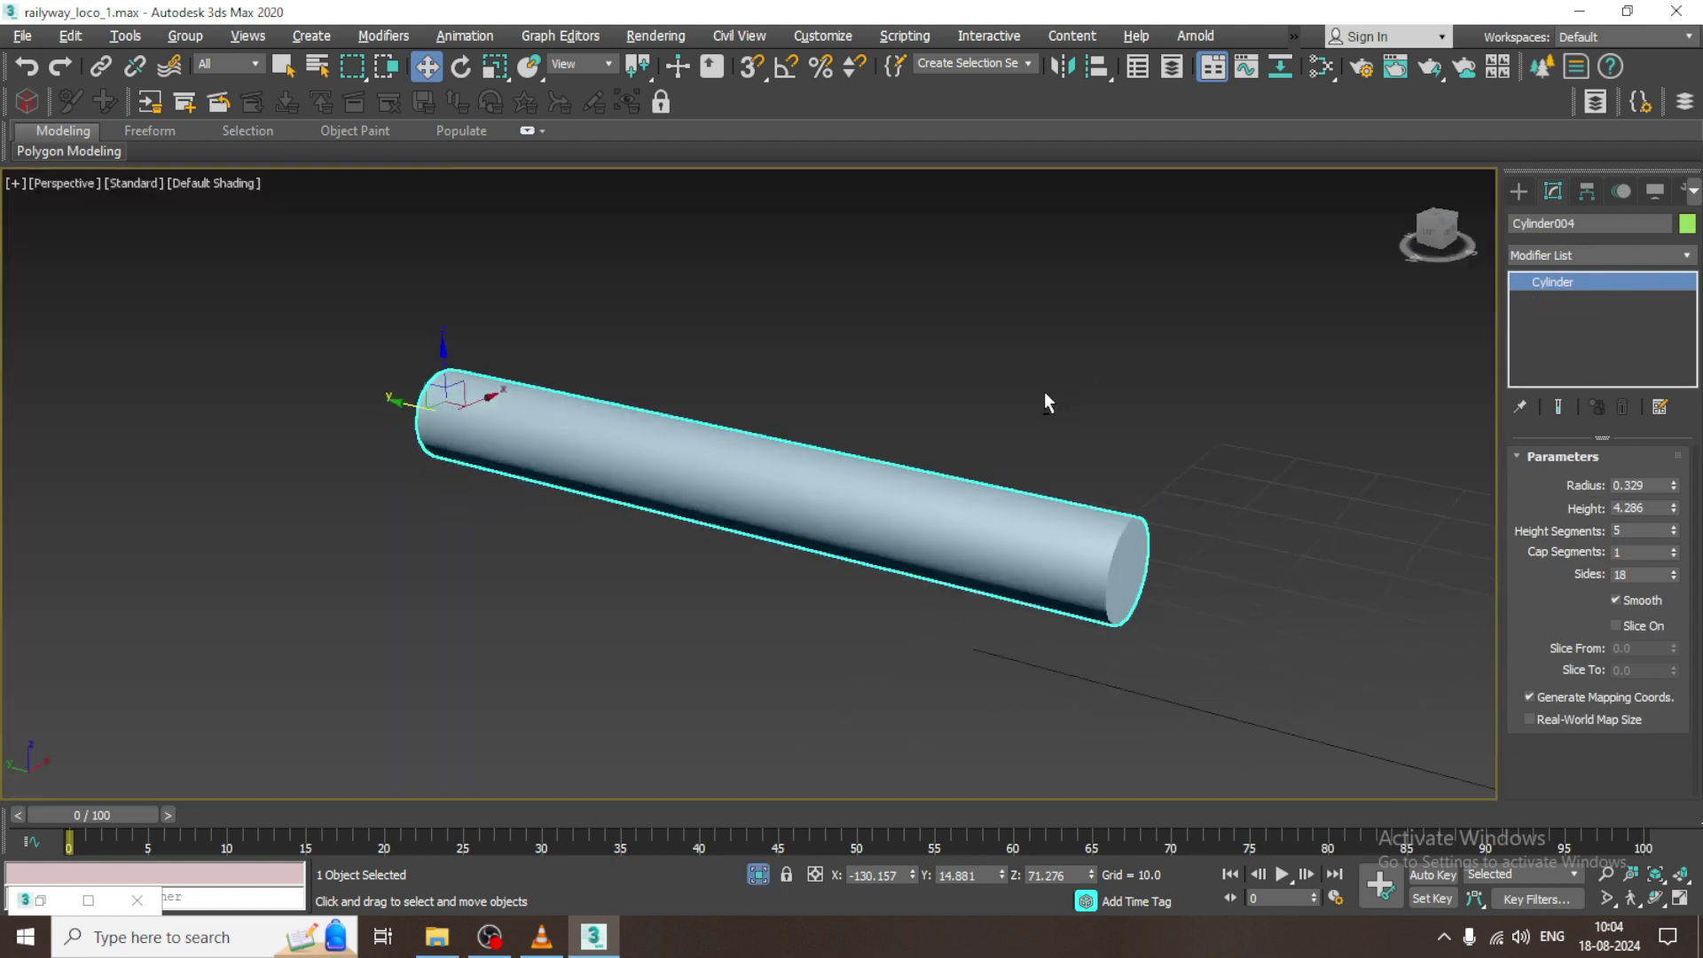
pyautogui.rightClick(956, 513)
pyautogui.moveTo(1096, 752)
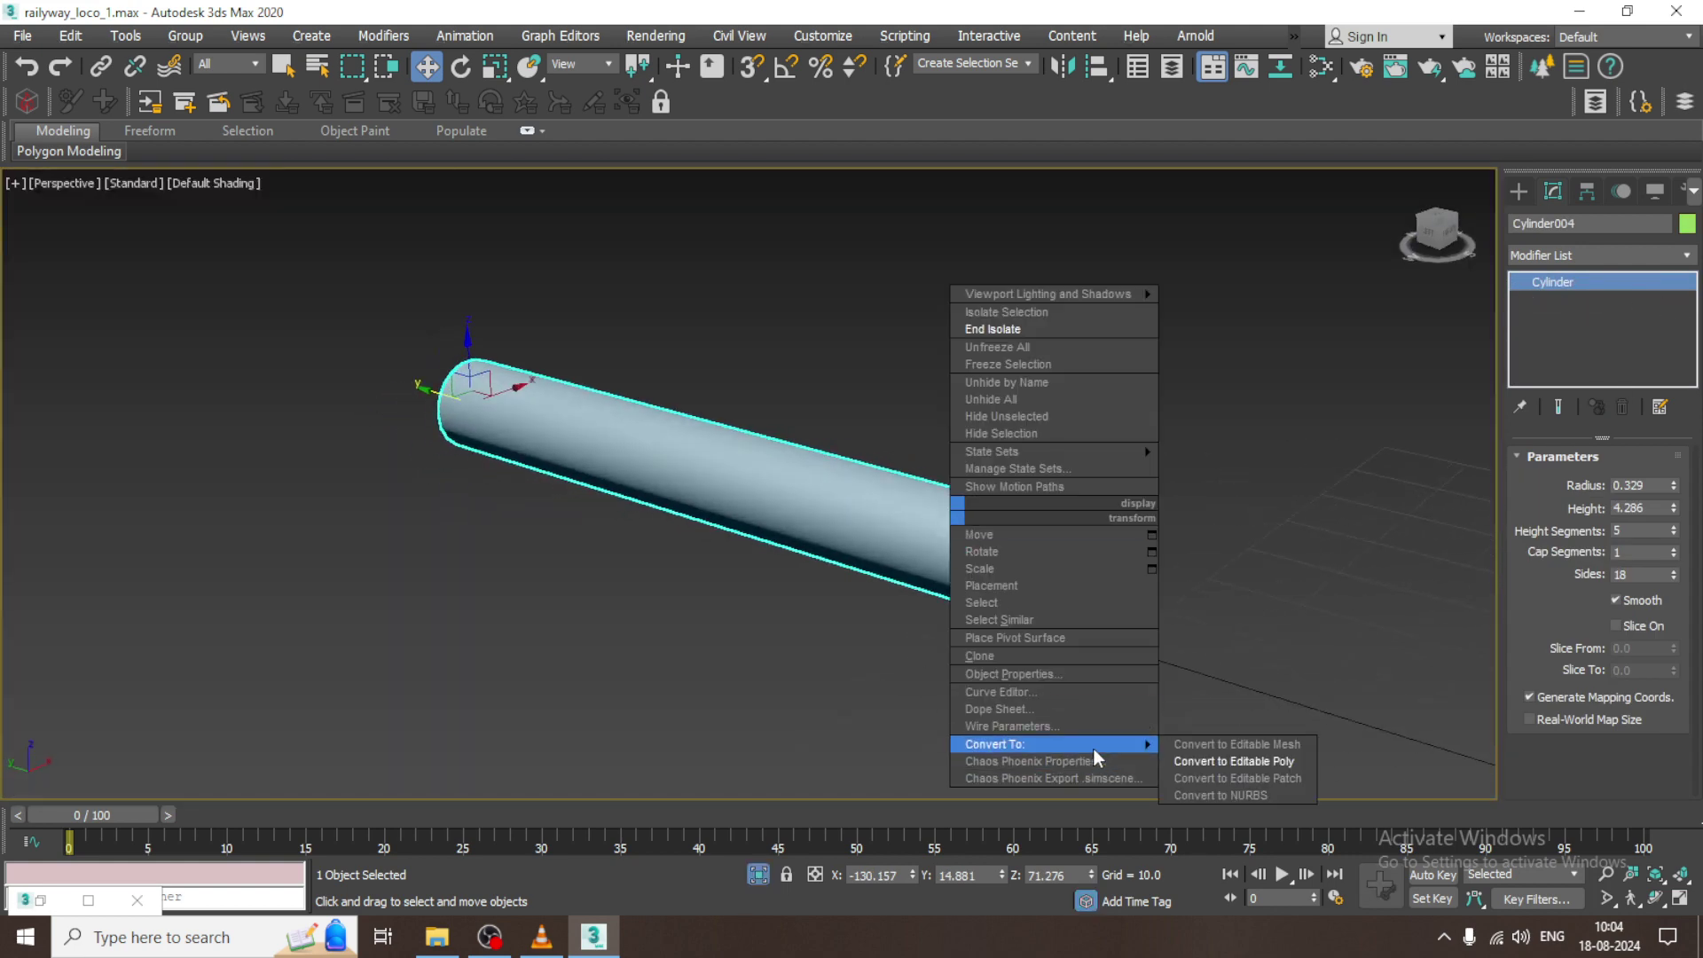
pyautogui.click(1241, 761)
pyautogui.click(490, 939)
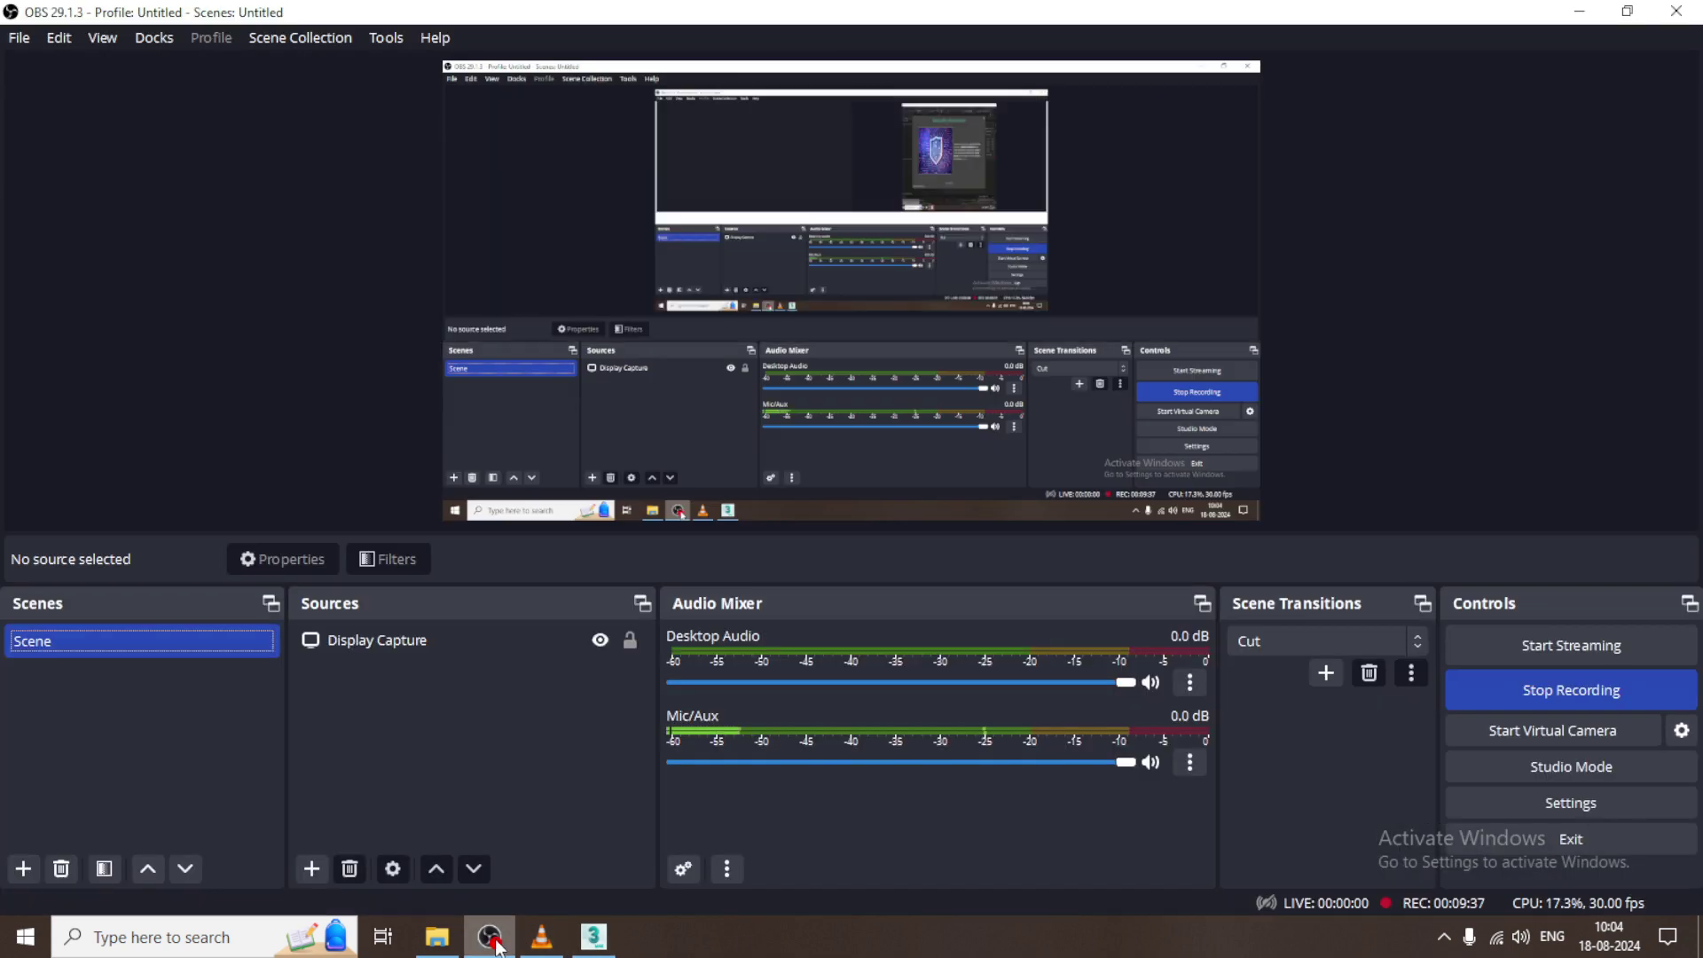
pyautogui.click(490, 939)
# - Add an Unwrap UVW modifier to the isolated cylinder
pyautogui.click(1593, 254)
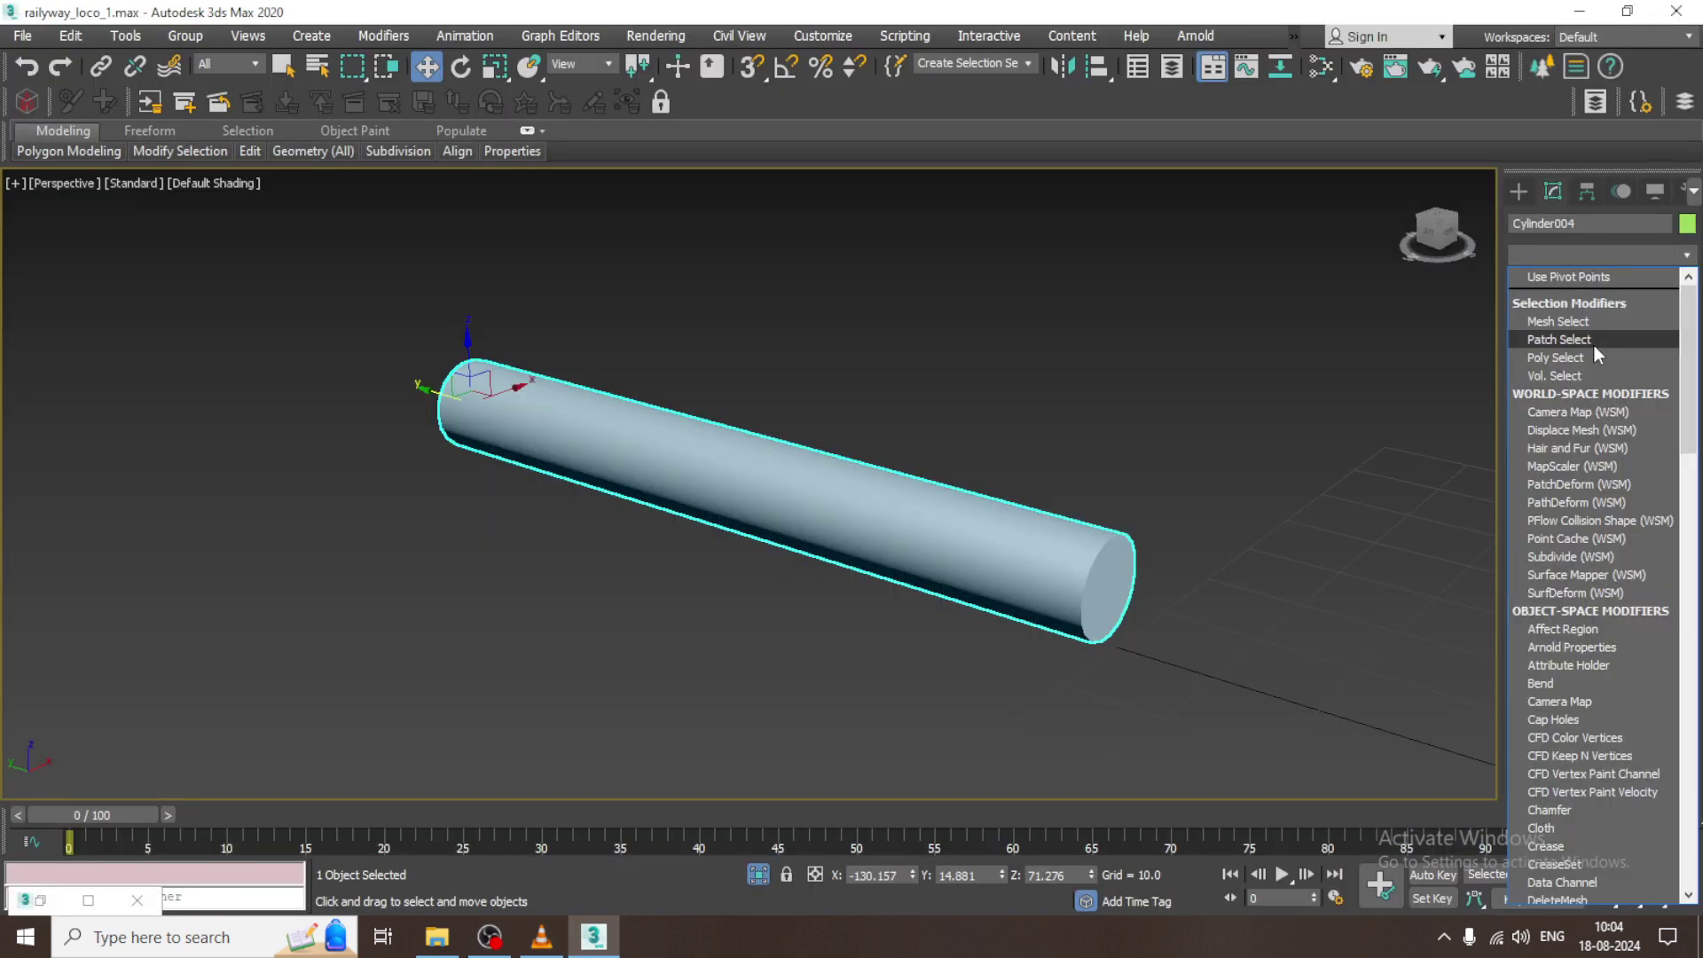
pyautogui.press('u')
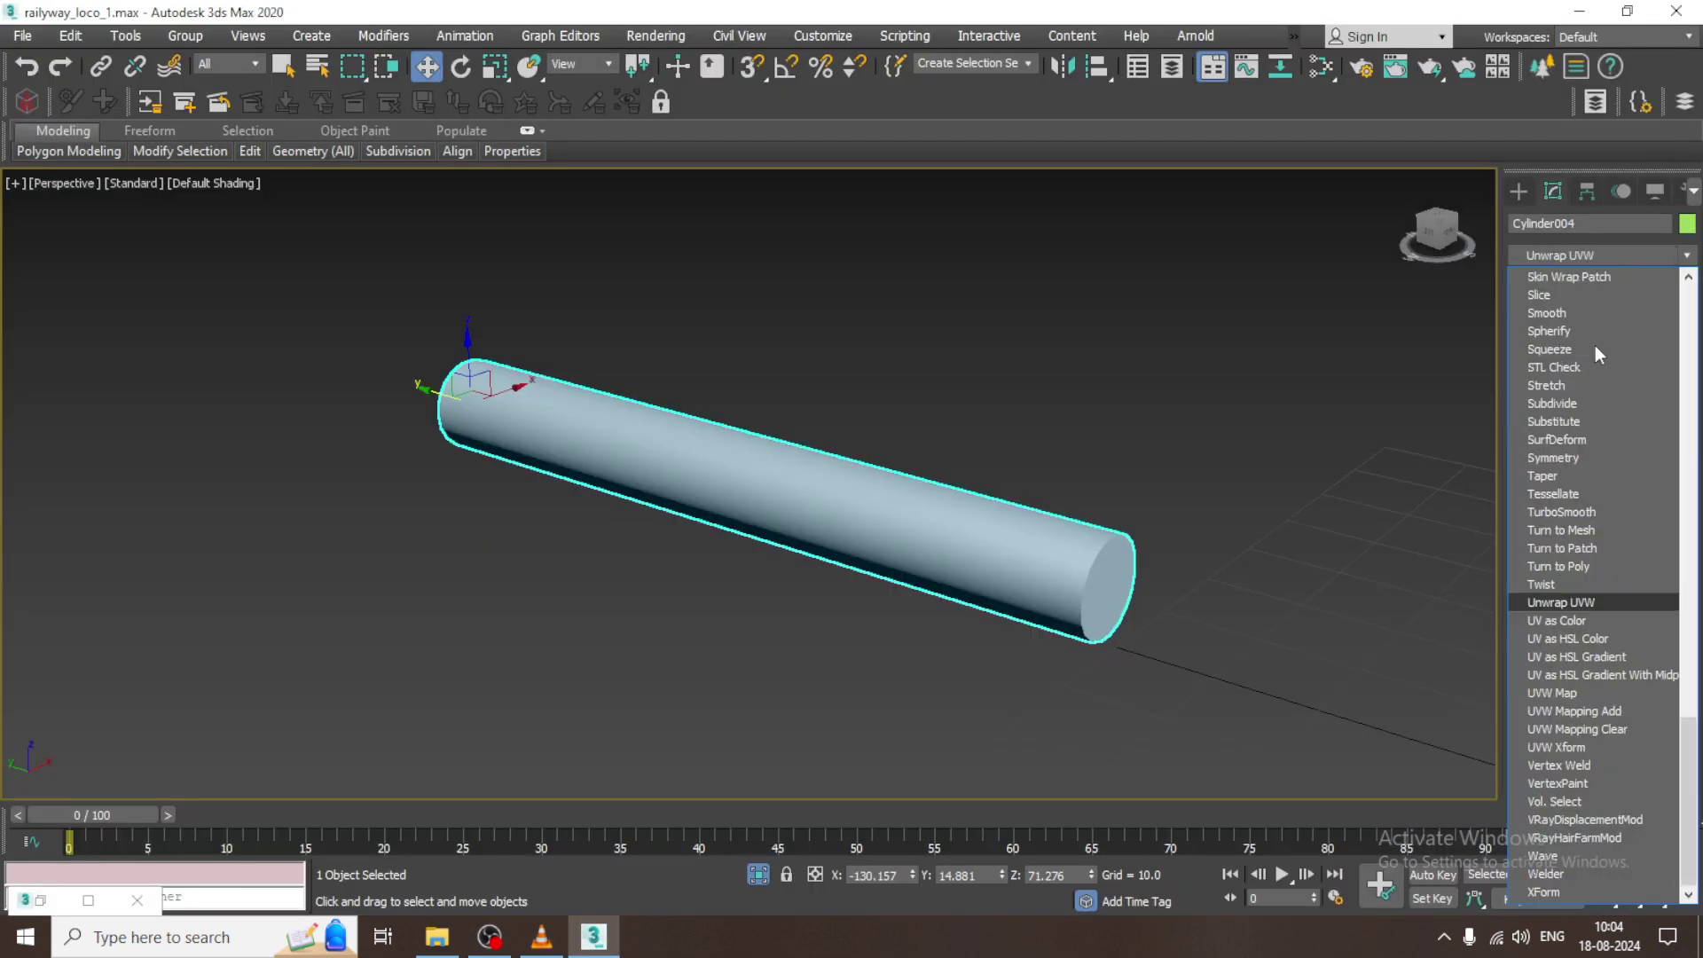
pyautogui.click(1598, 600)
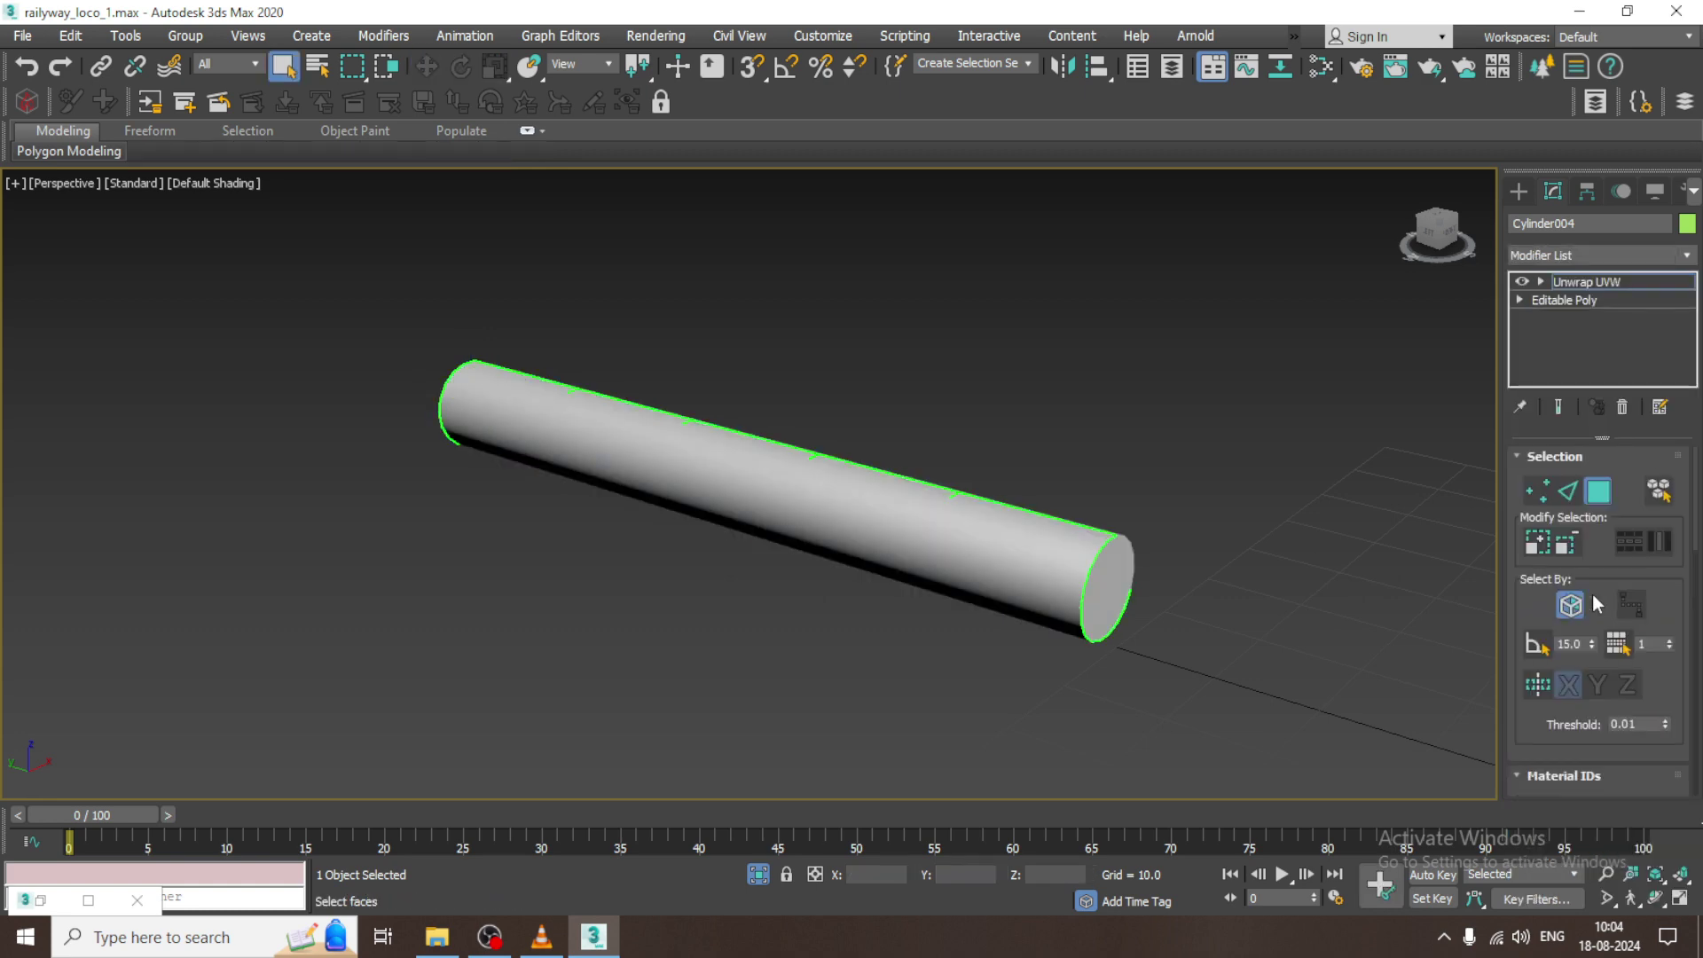
# - Apply a quick planar map to the cylinder's near end cap and move its shell outside the UV tile
pyautogui.click(1117, 593)
pyautogui.moveTo(1053, 583)
pyautogui.keyDown('alt'); pyautogui.mouseDown(button='middle')
pyautogui.moveTo(970, 619)
pyautogui.moveTo(1053, 562)
pyautogui.moveTo(1072, 600)
pyautogui.mouseUp(button='middle'); pyautogui.keyUp('alt')
pyautogui.scroll(-5, 1661, 743)
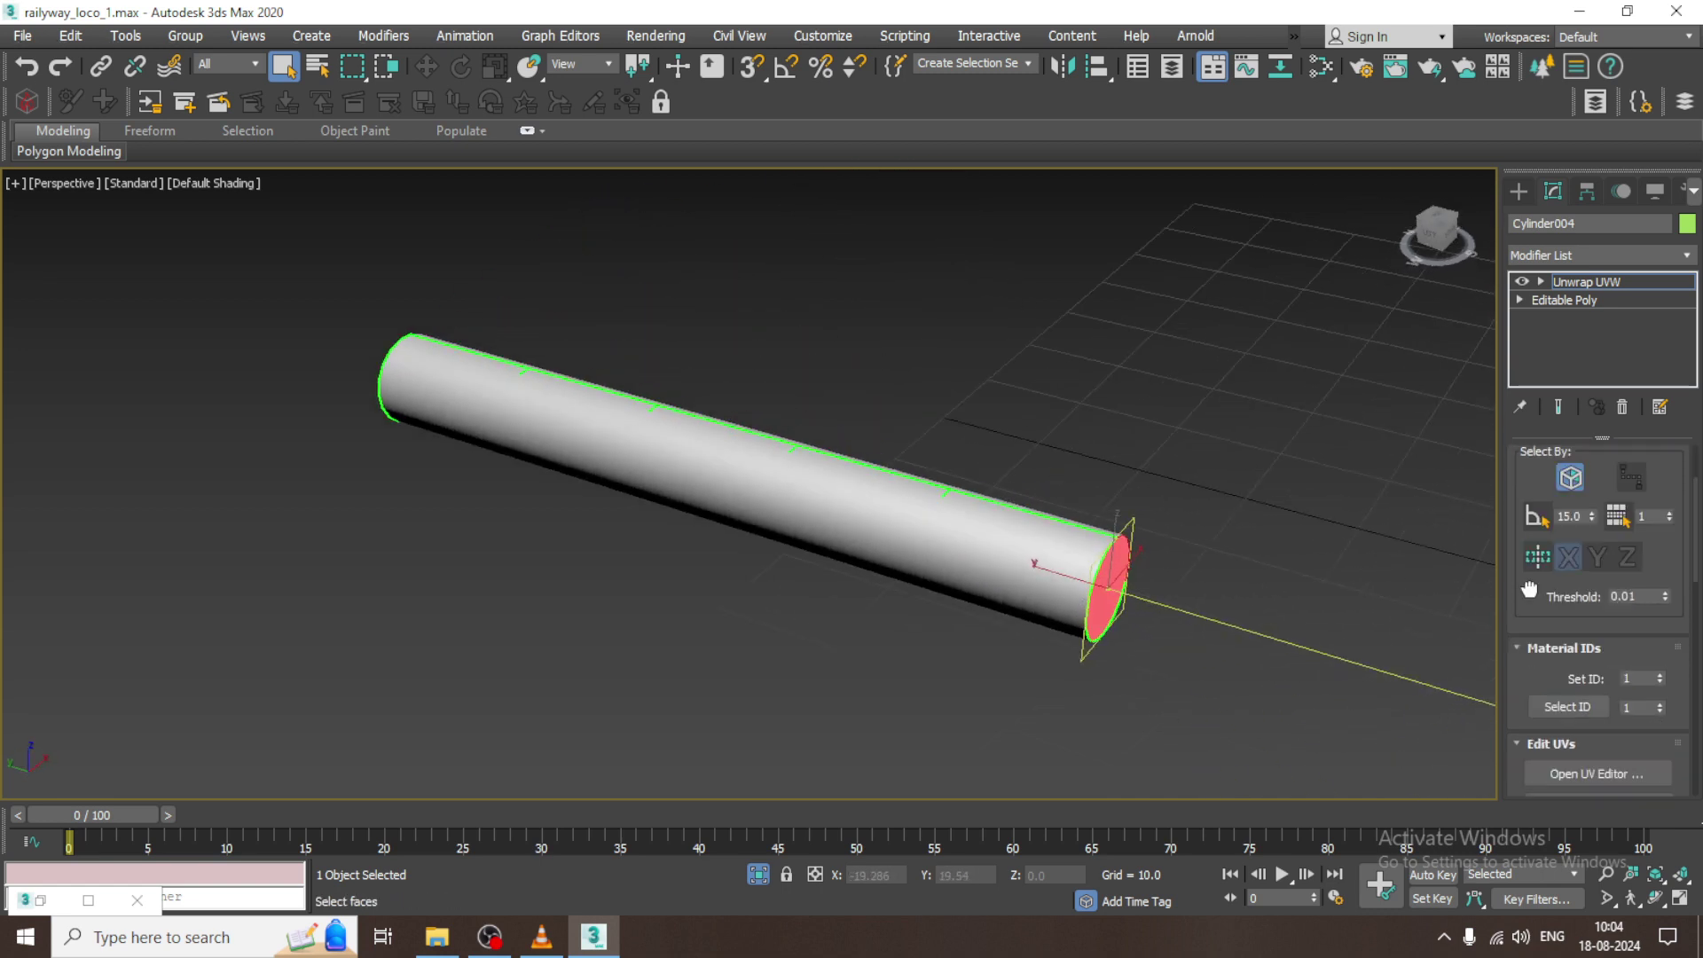
pyautogui.click(1597, 619)
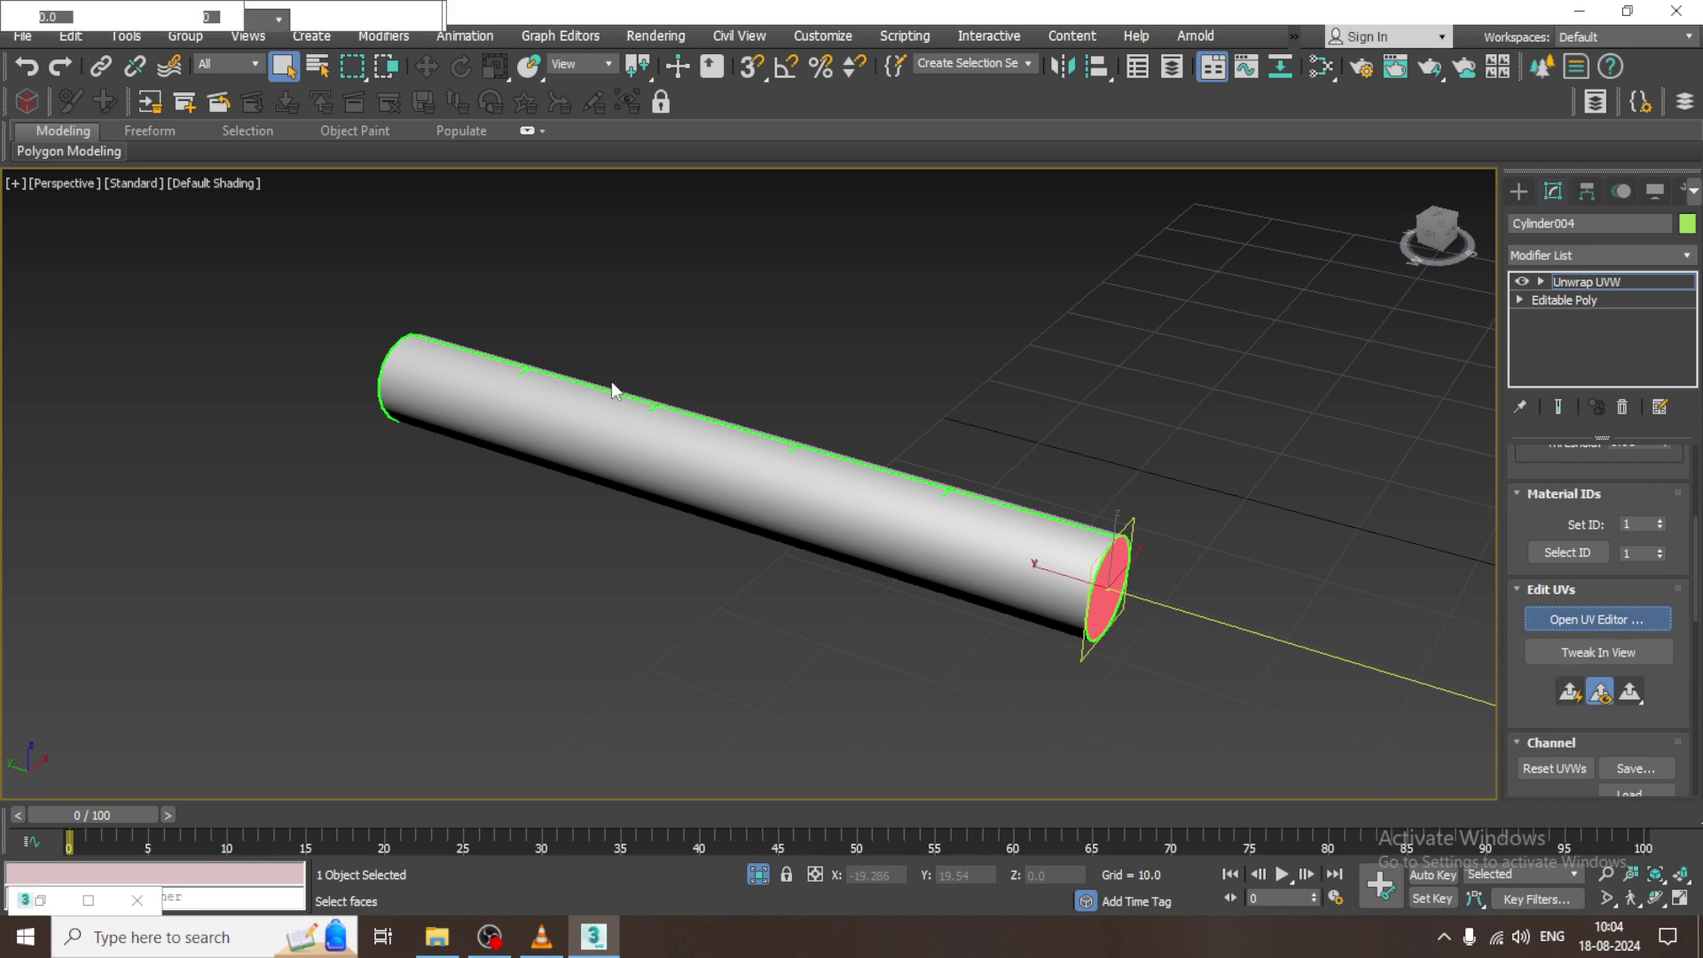
pyautogui.moveTo(306, 458); pyautogui.dragTo(156, 117)
# - Apply a quick planar map to the cylinder's opposite end cap and place its shell beside the first cap, above the tile
pyautogui.keyDown('alt'); pyautogui.moveTo(1109, 541); pyautogui.dragTo(1425, 421, button='middle'); pyautogui.keyUp('alt')
pyautogui.click(863, 461)
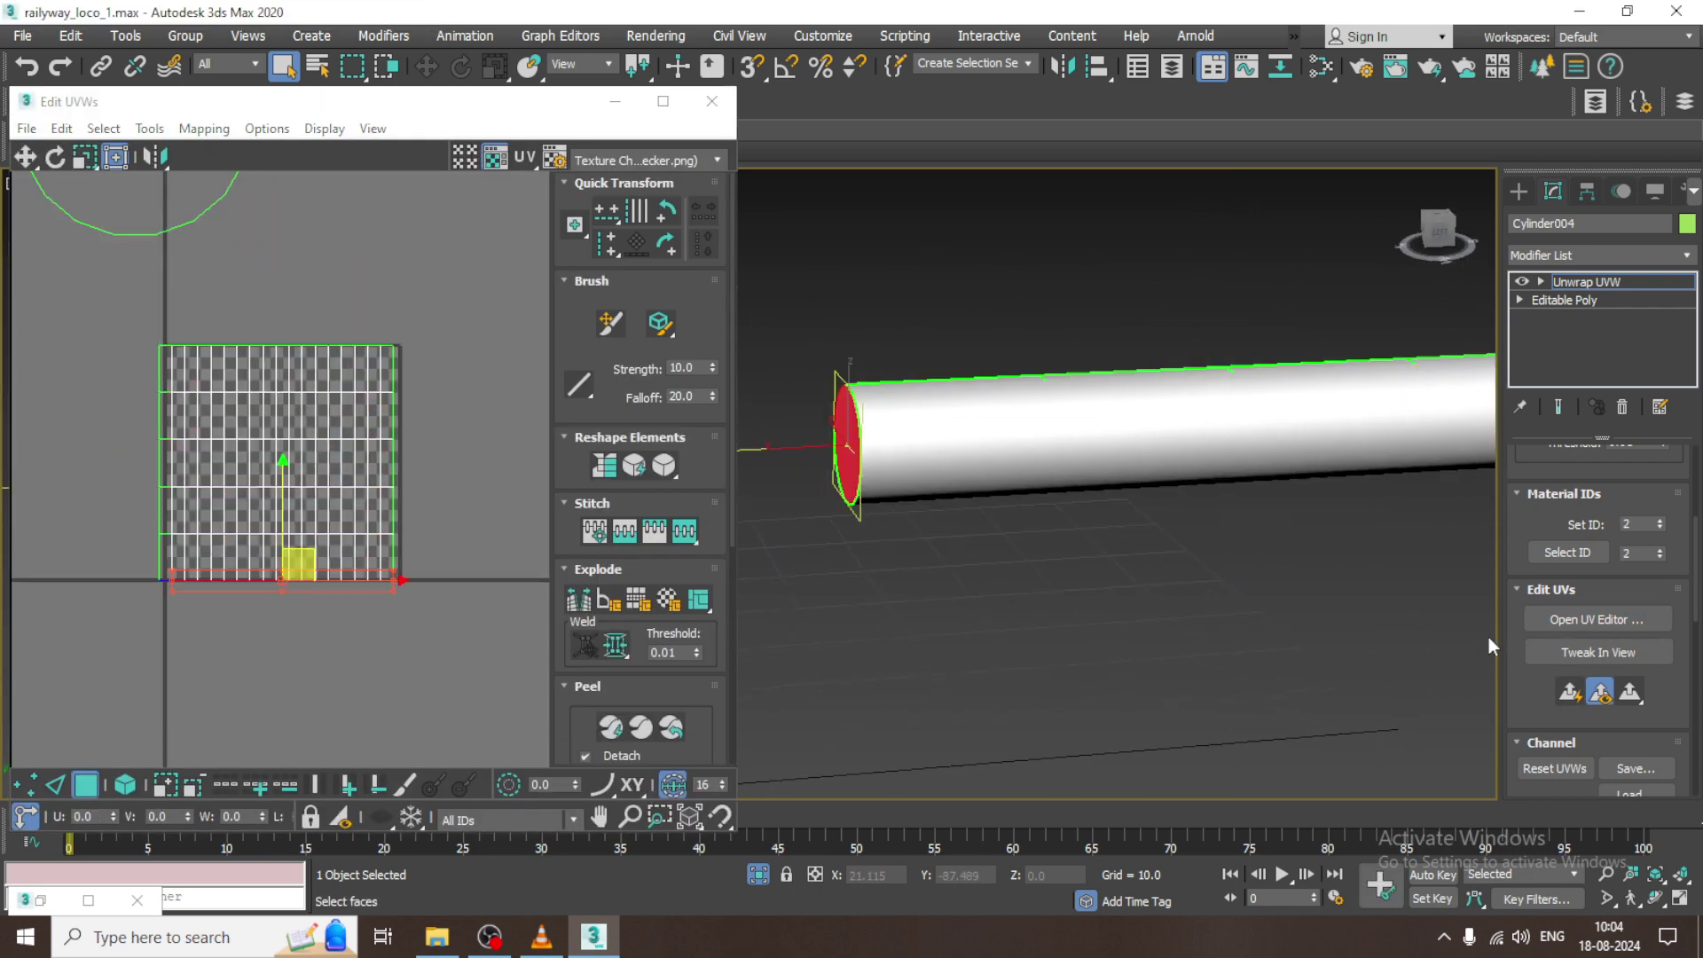
pyautogui.click(1569, 693)
pyautogui.moveTo(308, 428); pyautogui.dragTo(392, 101)
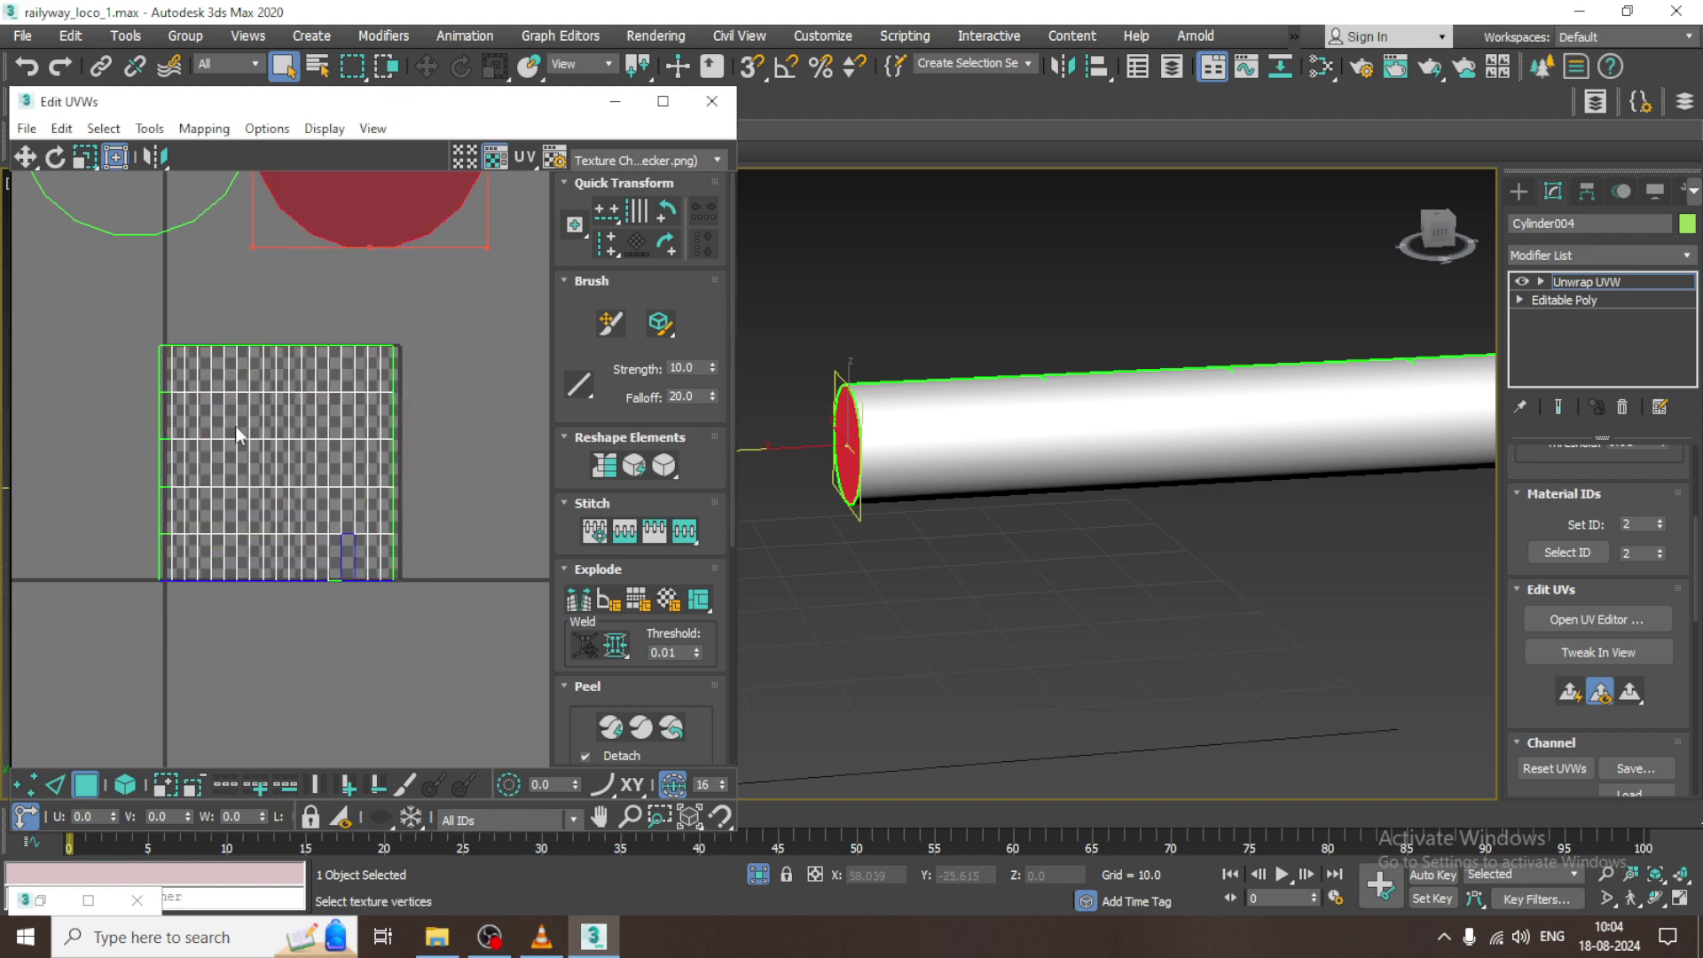
# - Flatten the cylinder's side shell with Quick Peel and pack all its shells using Non-Convex packing with 0.001 padding
pyautogui.doubleClick(236, 428)
pyautogui.click(612, 725)
pyautogui.scroll(-5, 273, 448)
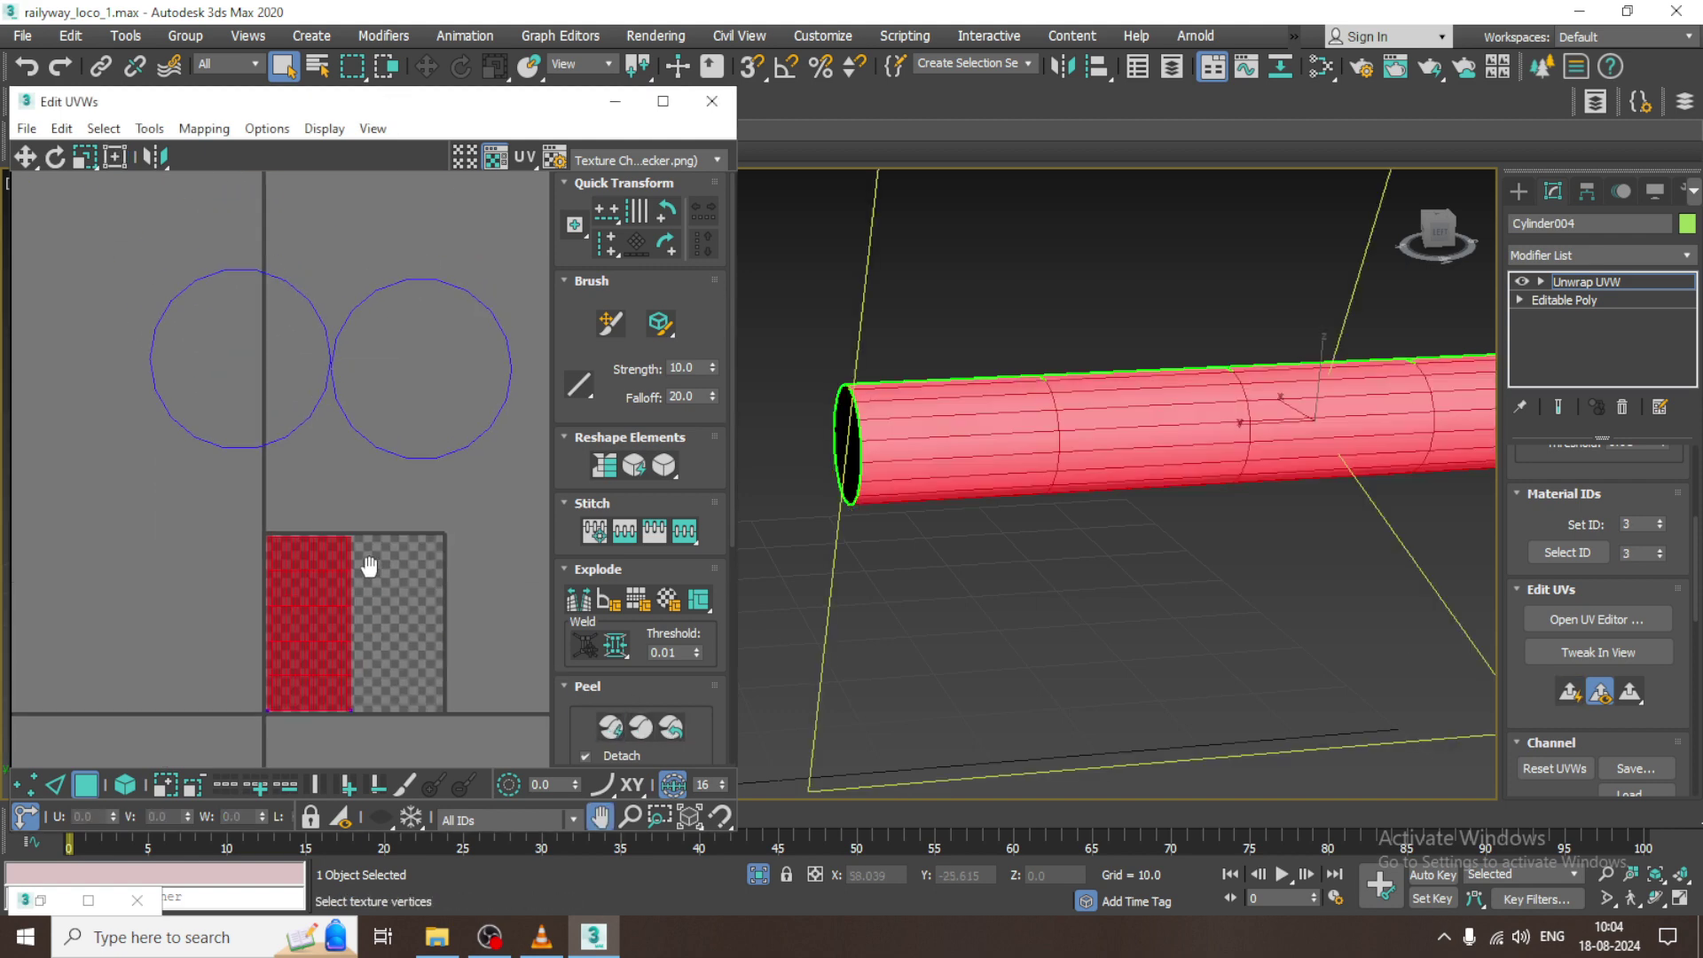
pyautogui.hotkey('ctrl', 'a')
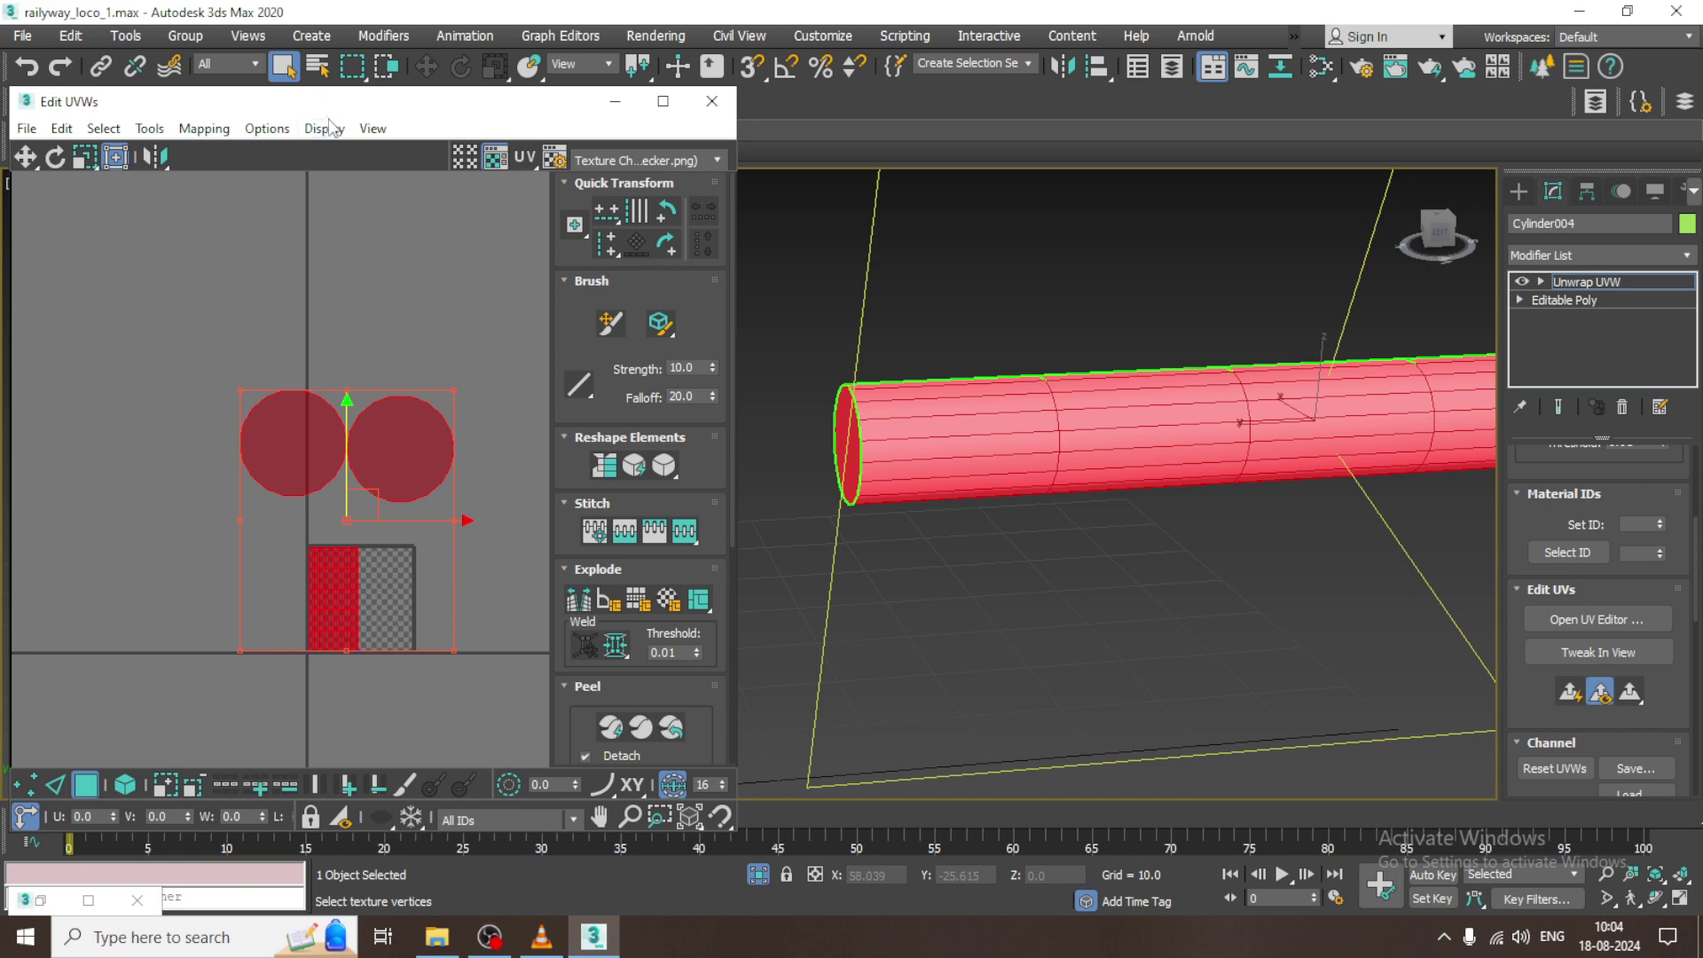
pyautogui.click(149, 129)
pyautogui.click(235, 401)
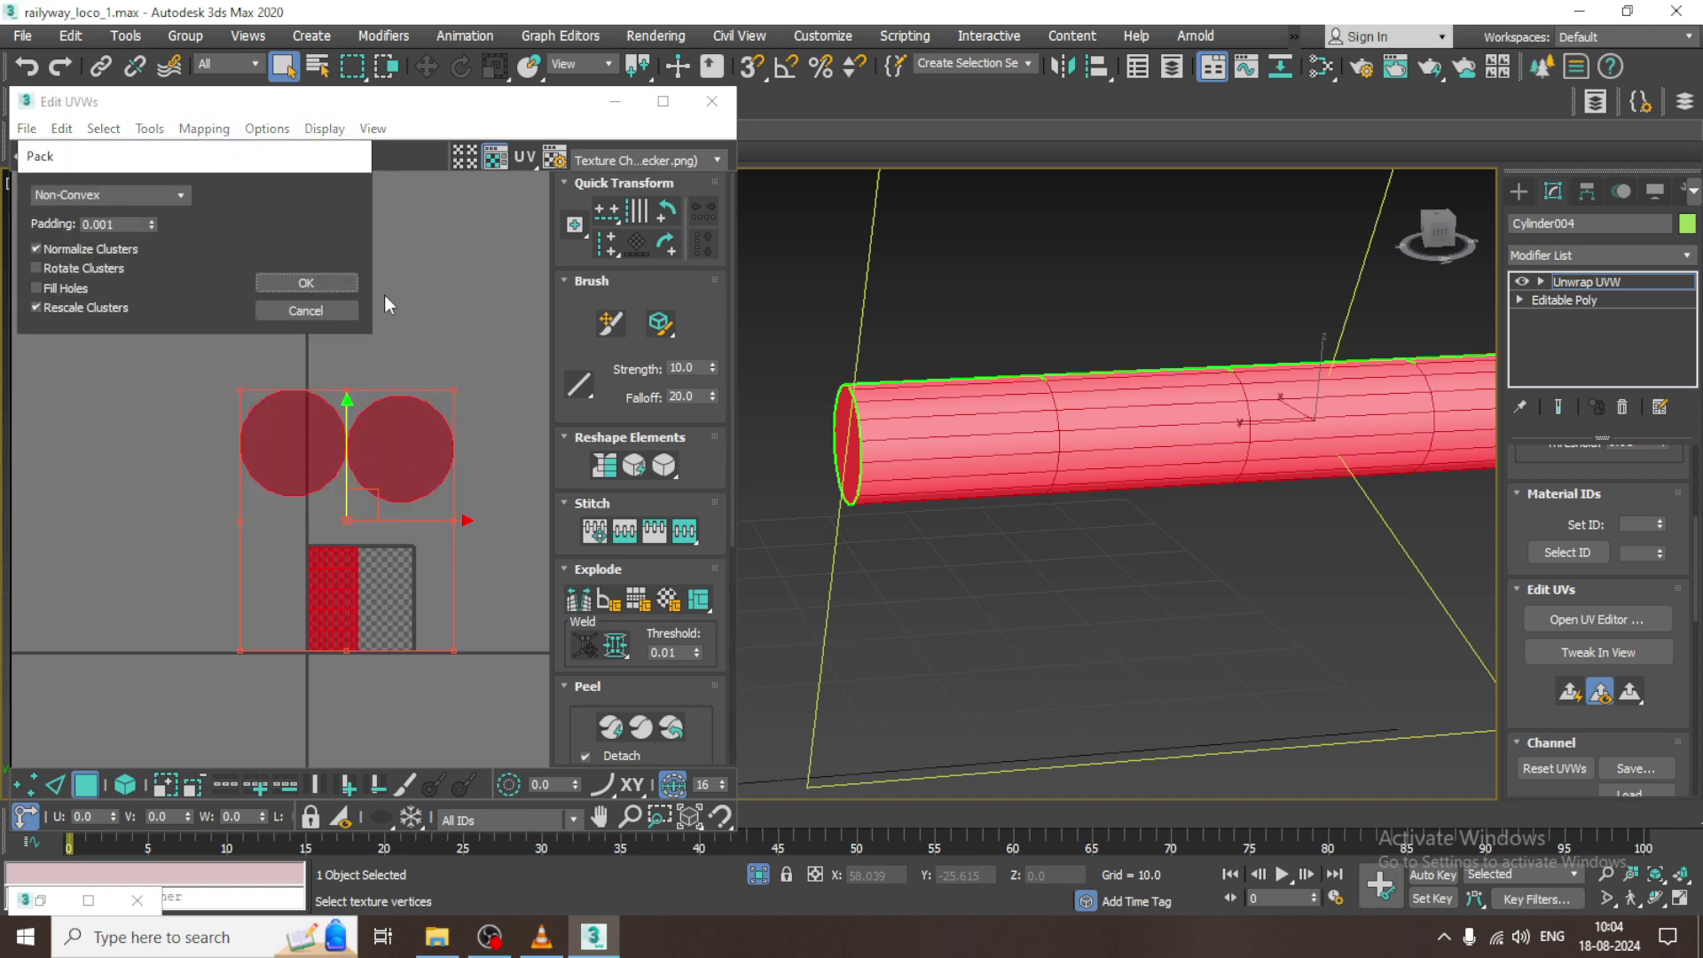
pyautogui.click(293, 281)
# - Assign the checker material to the unwrapped cylinder and end its isolation
pyautogui.click(1587, 281)
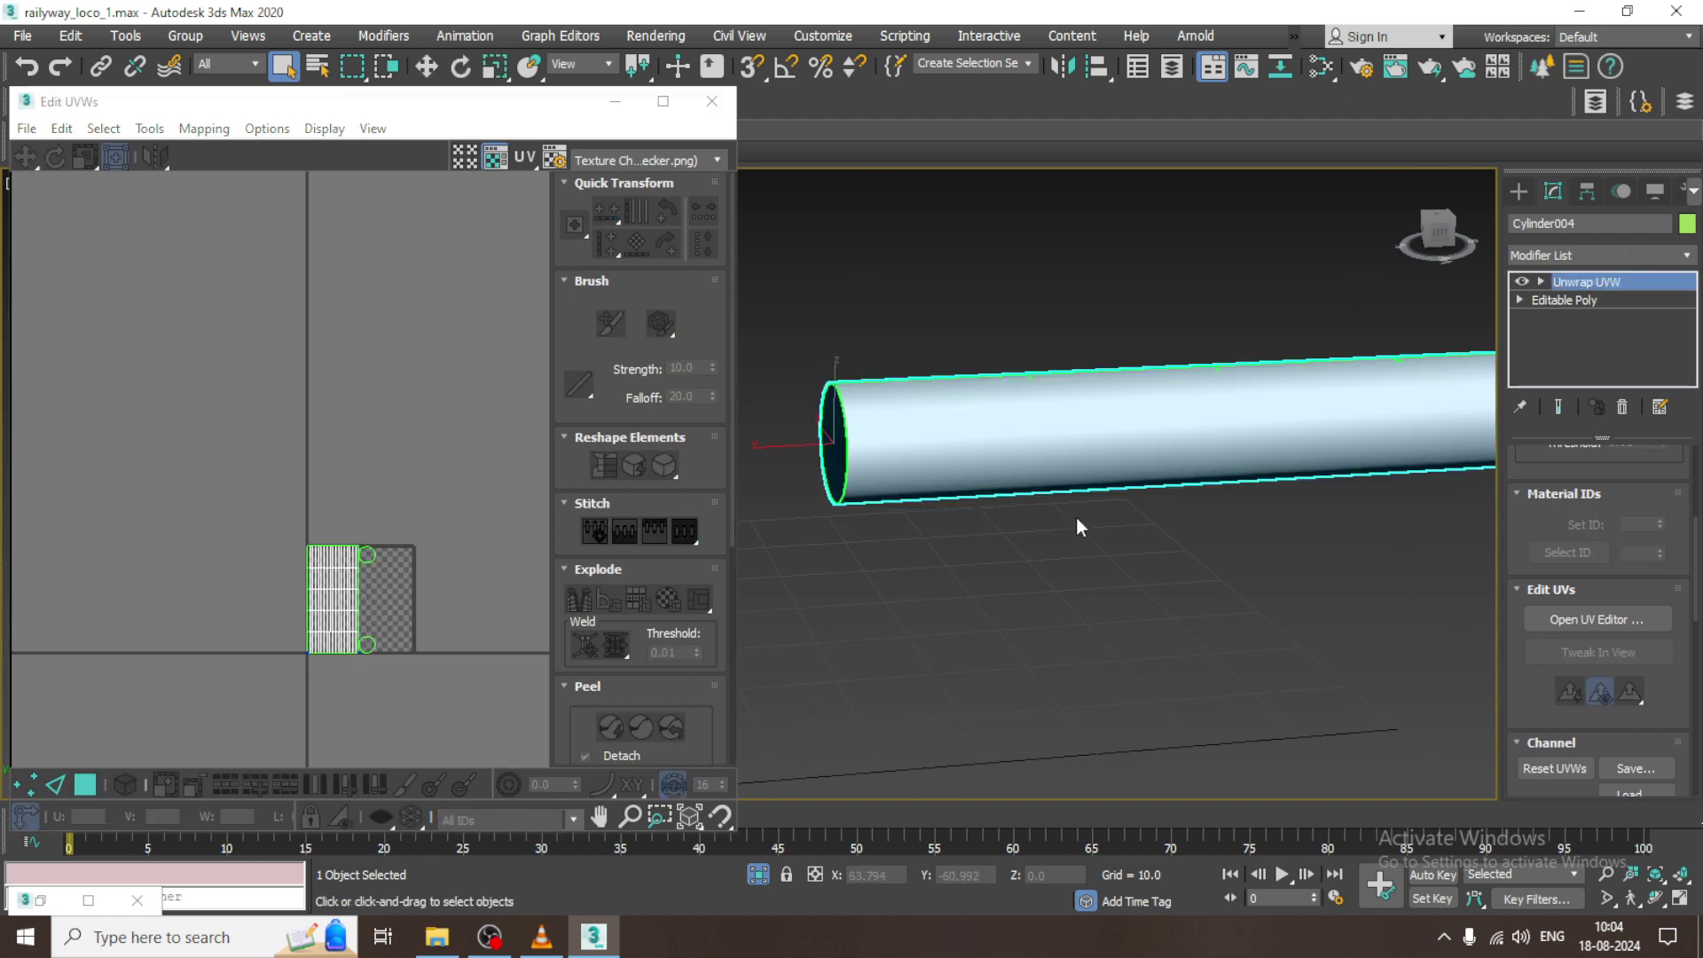
pyautogui.press('m')
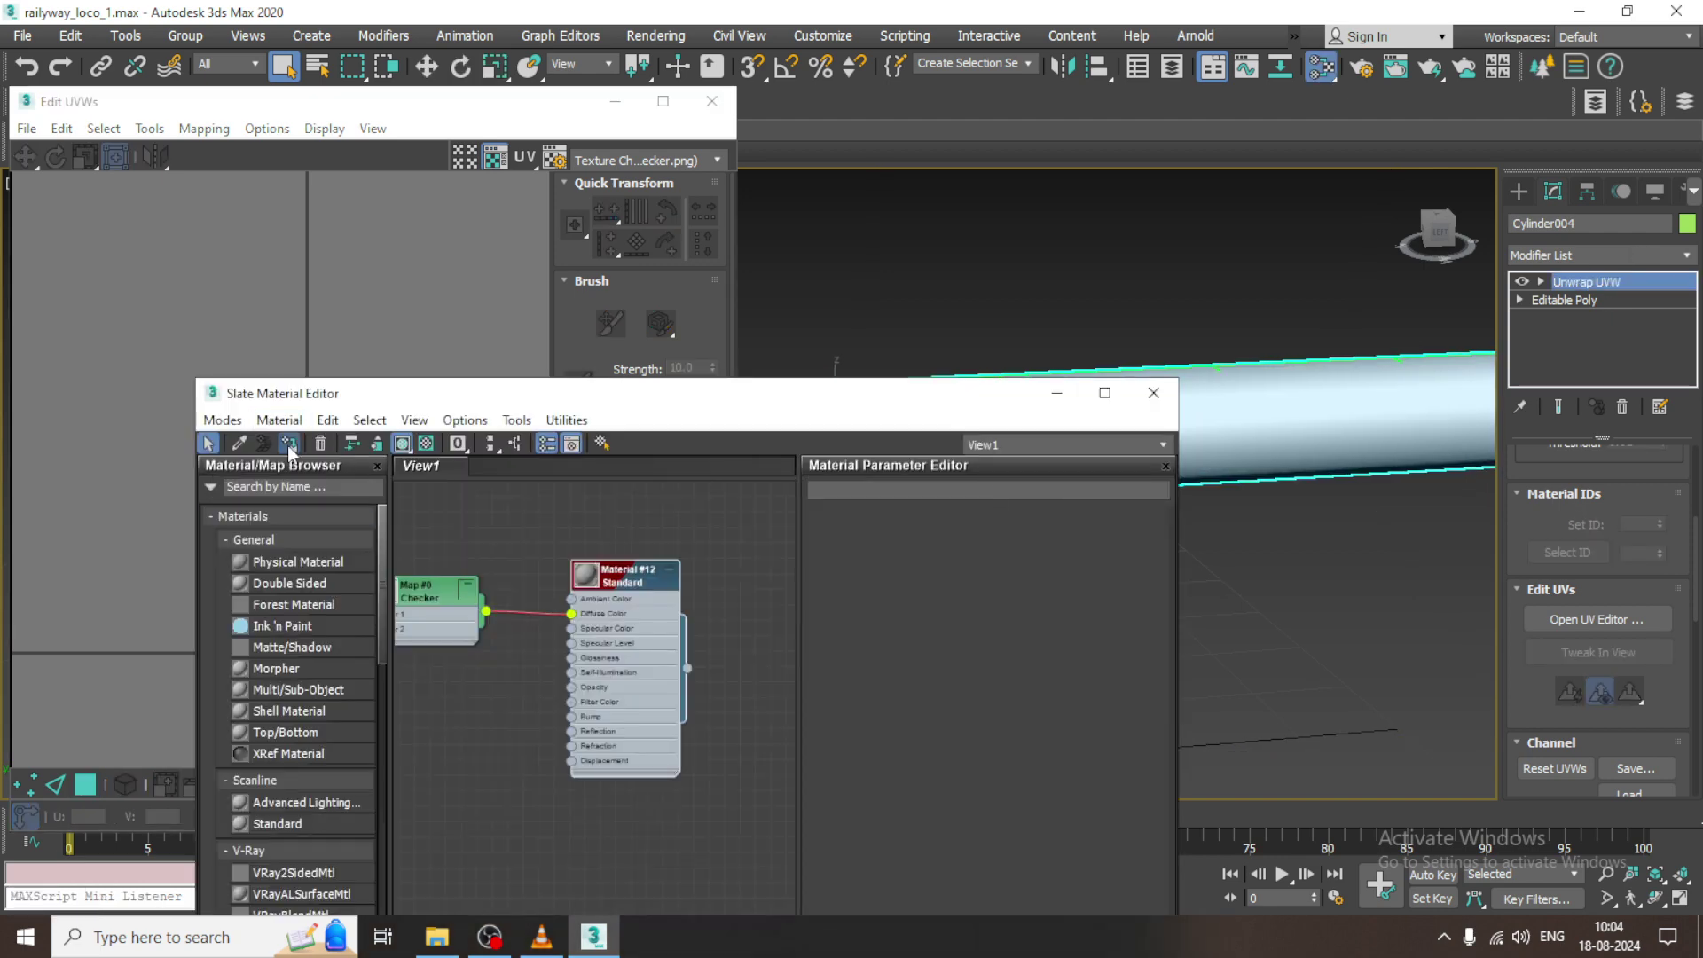
pyautogui.click(289, 443)
pyautogui.click(1153, 393)
pyautogui.rightClick(1042, 294)
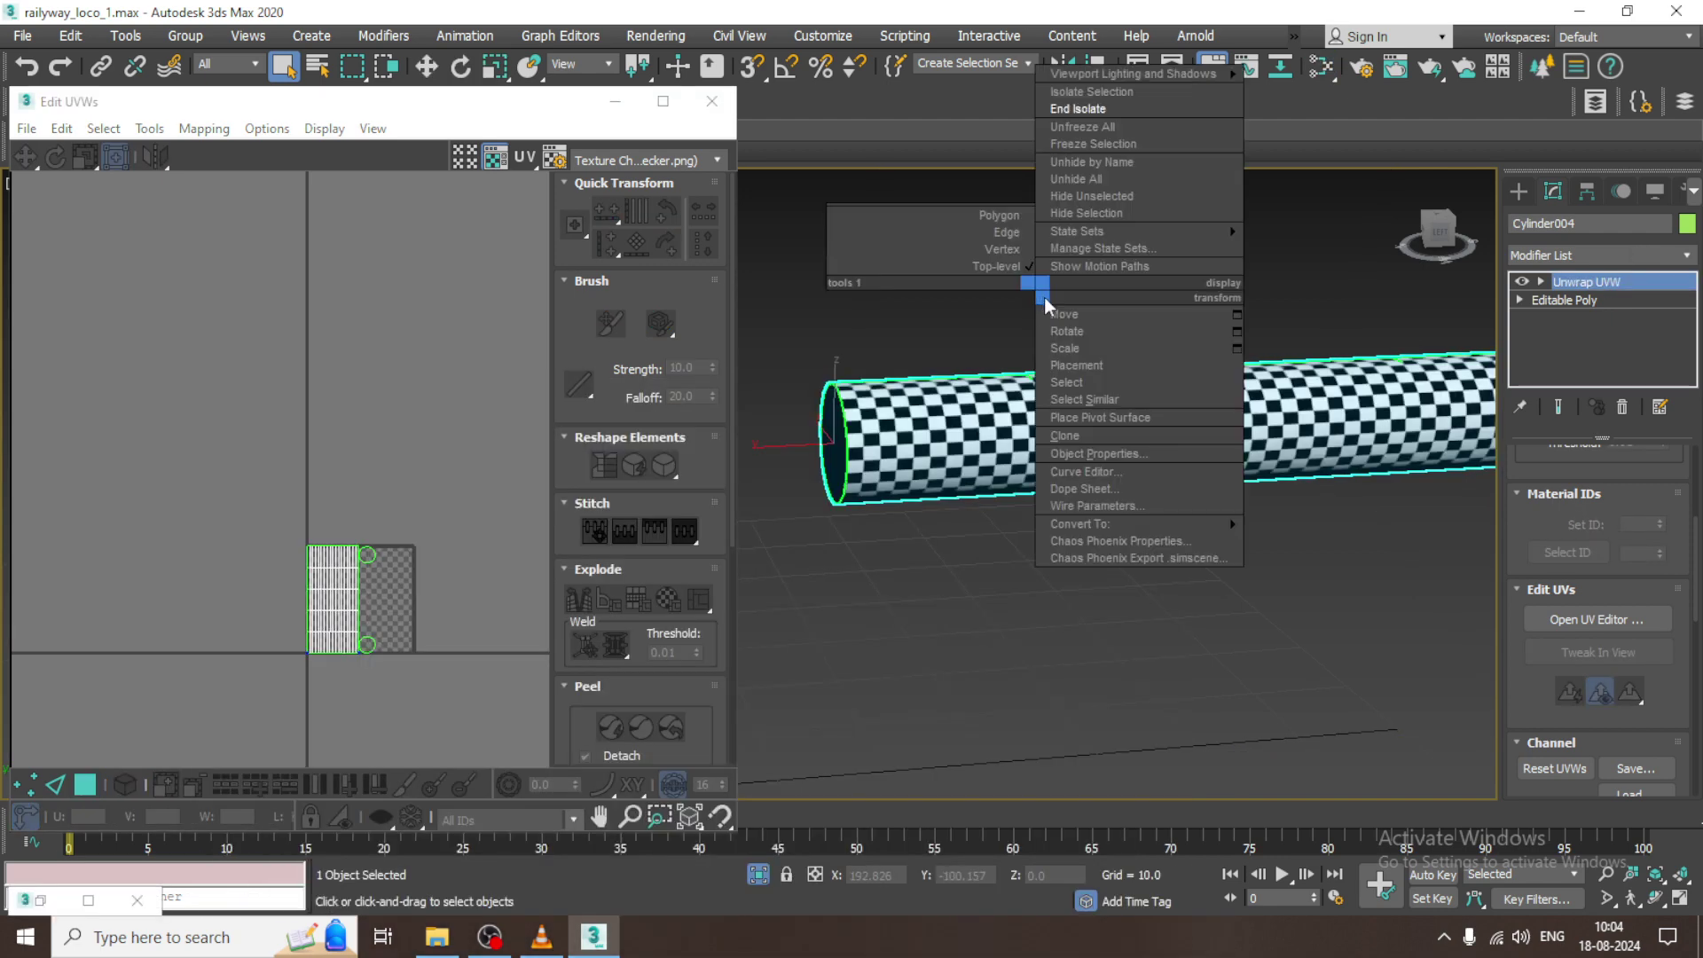
pyautogui.click(1110, 110)
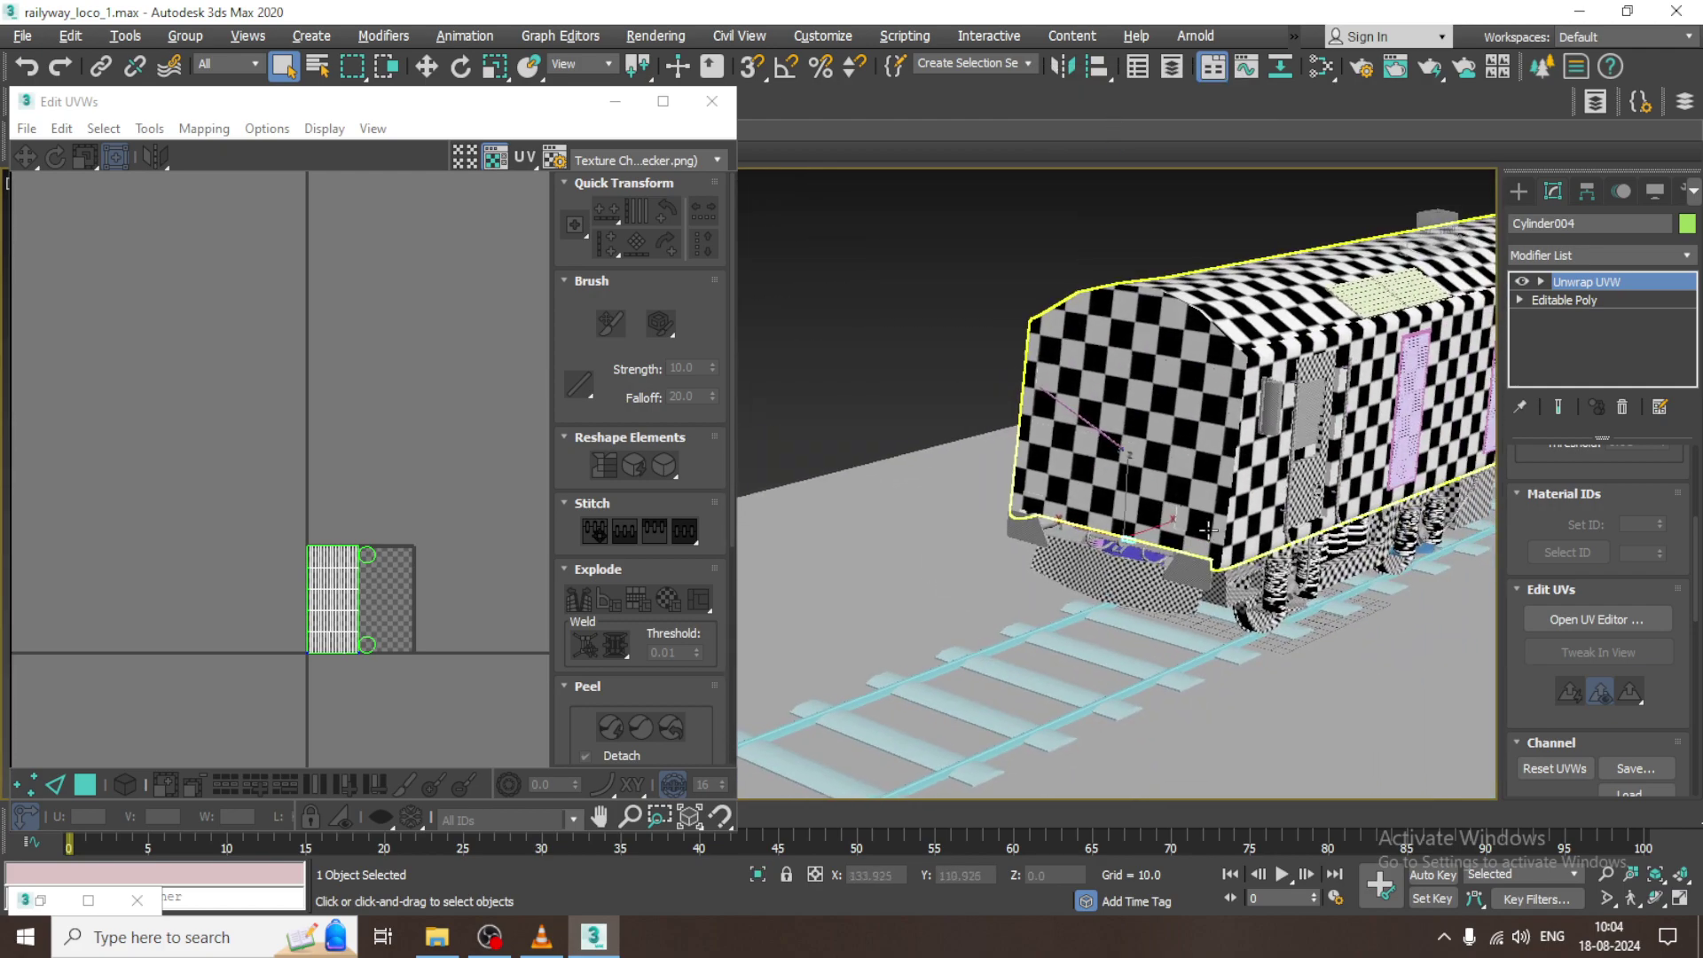
# - Inspect the locomotive from the front and along its length for parts still lacking the checker texture
pyautogui.scroll(10, 1208, 530)
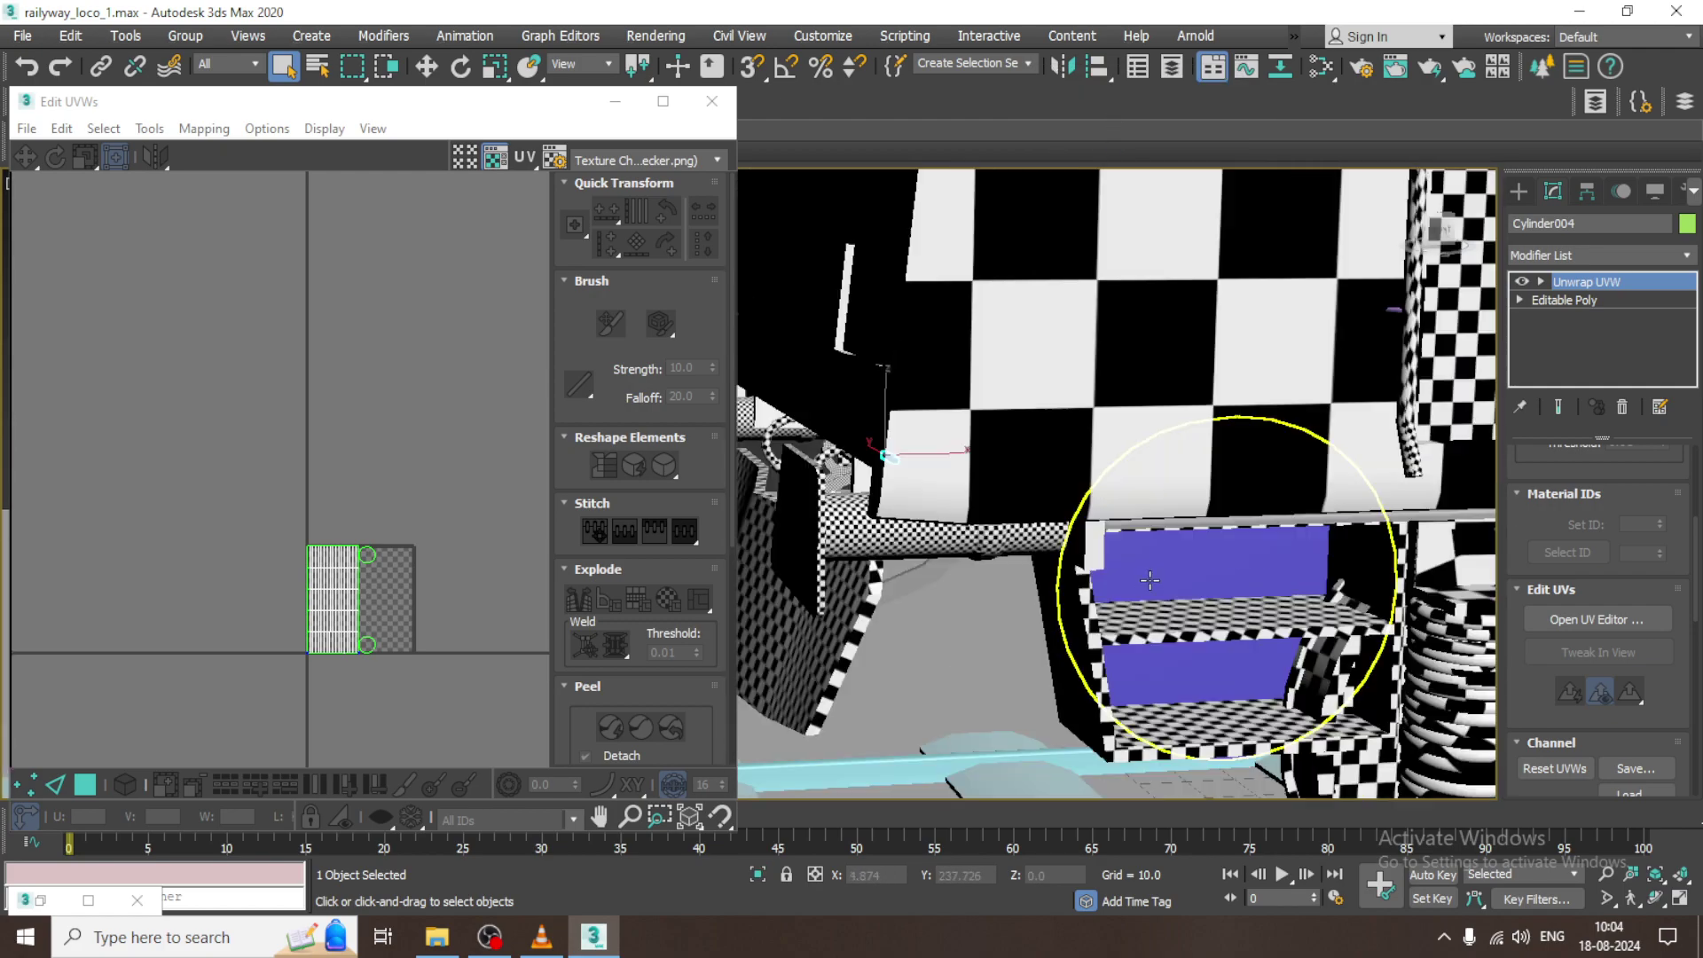
pyautogui.scroll(-5, 1149, 580)
pyautogui.keyDown('alt'); pyautogui.moveTo(1065, 576); pyautogui.dragTo(1201, 559, button='middle'); pyautogui.keyUp('alt')
pyautogui.keyDown('alt'); pyautogui.moveTo(1042, 541); pyautogui.dragTo(1027, 506, button='middle'); pyautogui.keyUp('alt')
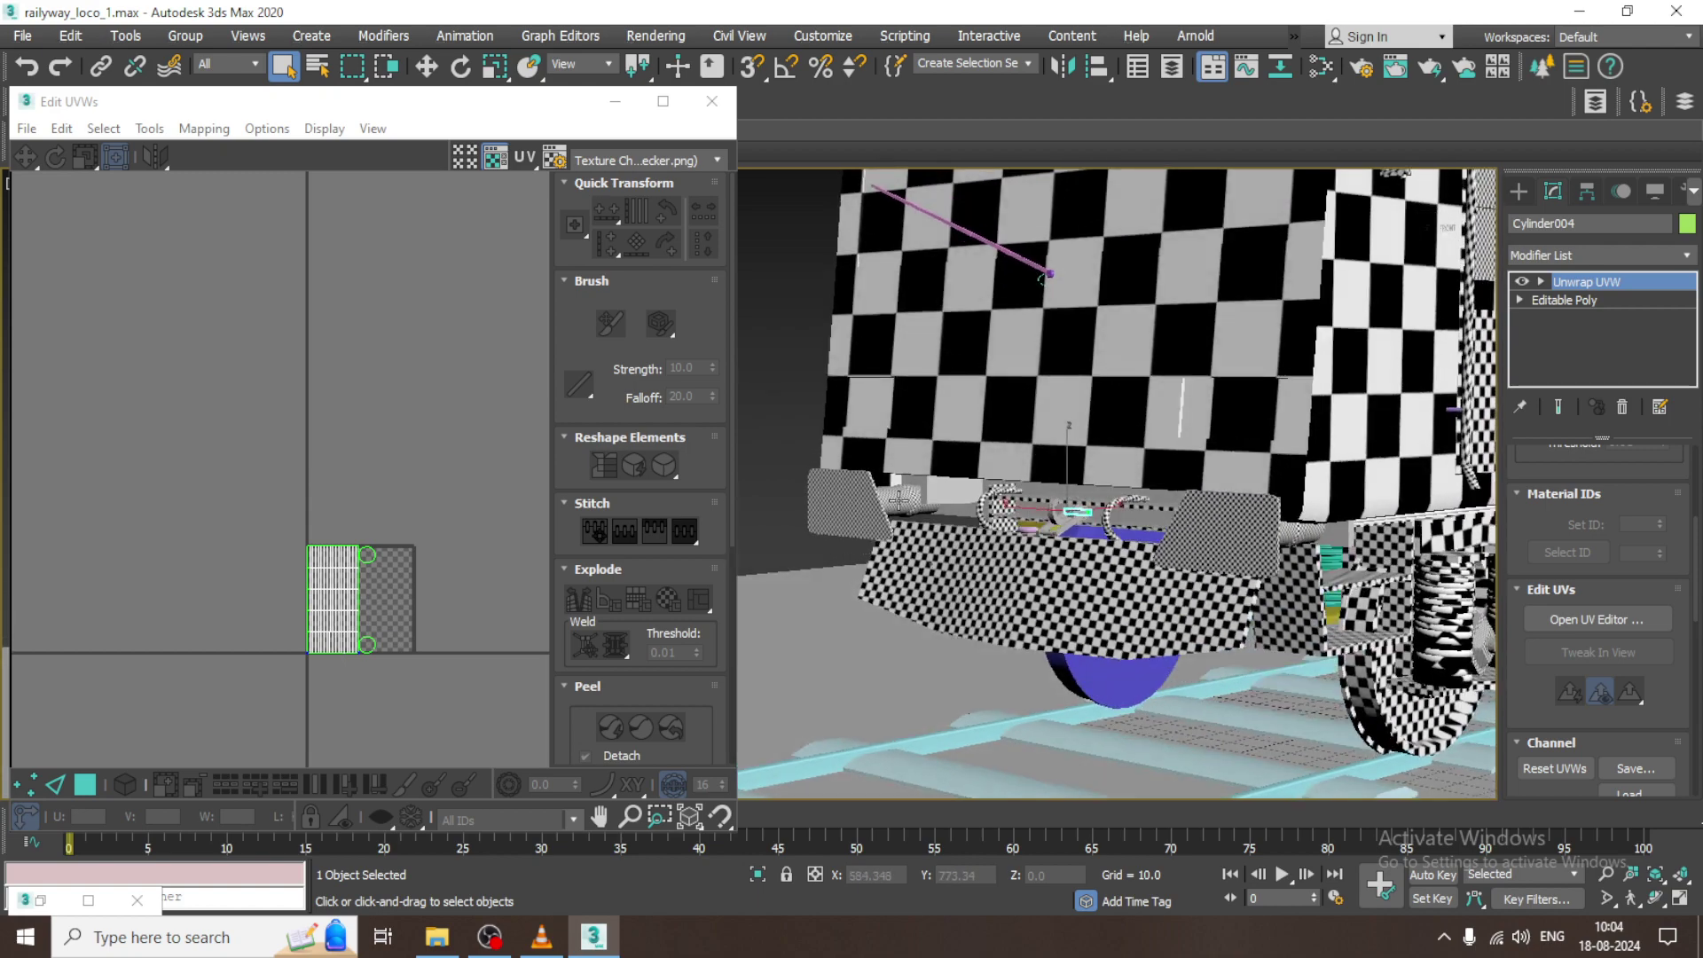
pyautogui.click(950, 491)
pyautogui.keyDown('alt'); pyautogui.moveTo(887, 493); pyautogui.dragTo(794, 481, button='middle'); pyautogui.keyUp('alt')
pyautogui.moveTo(794, 480); pyautogui.dragTo(655, 447, button='middle')
pyautogui.scroll(-6, 1091, 399)
pyautogui.keyDown('alt'); pyautogui.moveTo(1094, 403); pyautogui.dragTo(931, 444, button='middle'); pyautogui.keyUp('alt')
pyautogui.moveTo(1419, 391); pyautogui.dragTo(949, 408, button='middle')
pyautogui.moveTo(996, 338); pyautogui.dragTo(612, 200, button='middle')
pyautogui.scroll(3, 1020, 403)
pyautogui.moveTo(802, 346); pyautogui.dragTo(775, 426, button='middle')
# - Isolate the long untextured tube and display it with edged faces
pyautogui.click(839, 423)
pyautogui.hotkey('alt', 'q')
pyautogui.press('F4')
pyautogui.scroll(3, 808, 443)
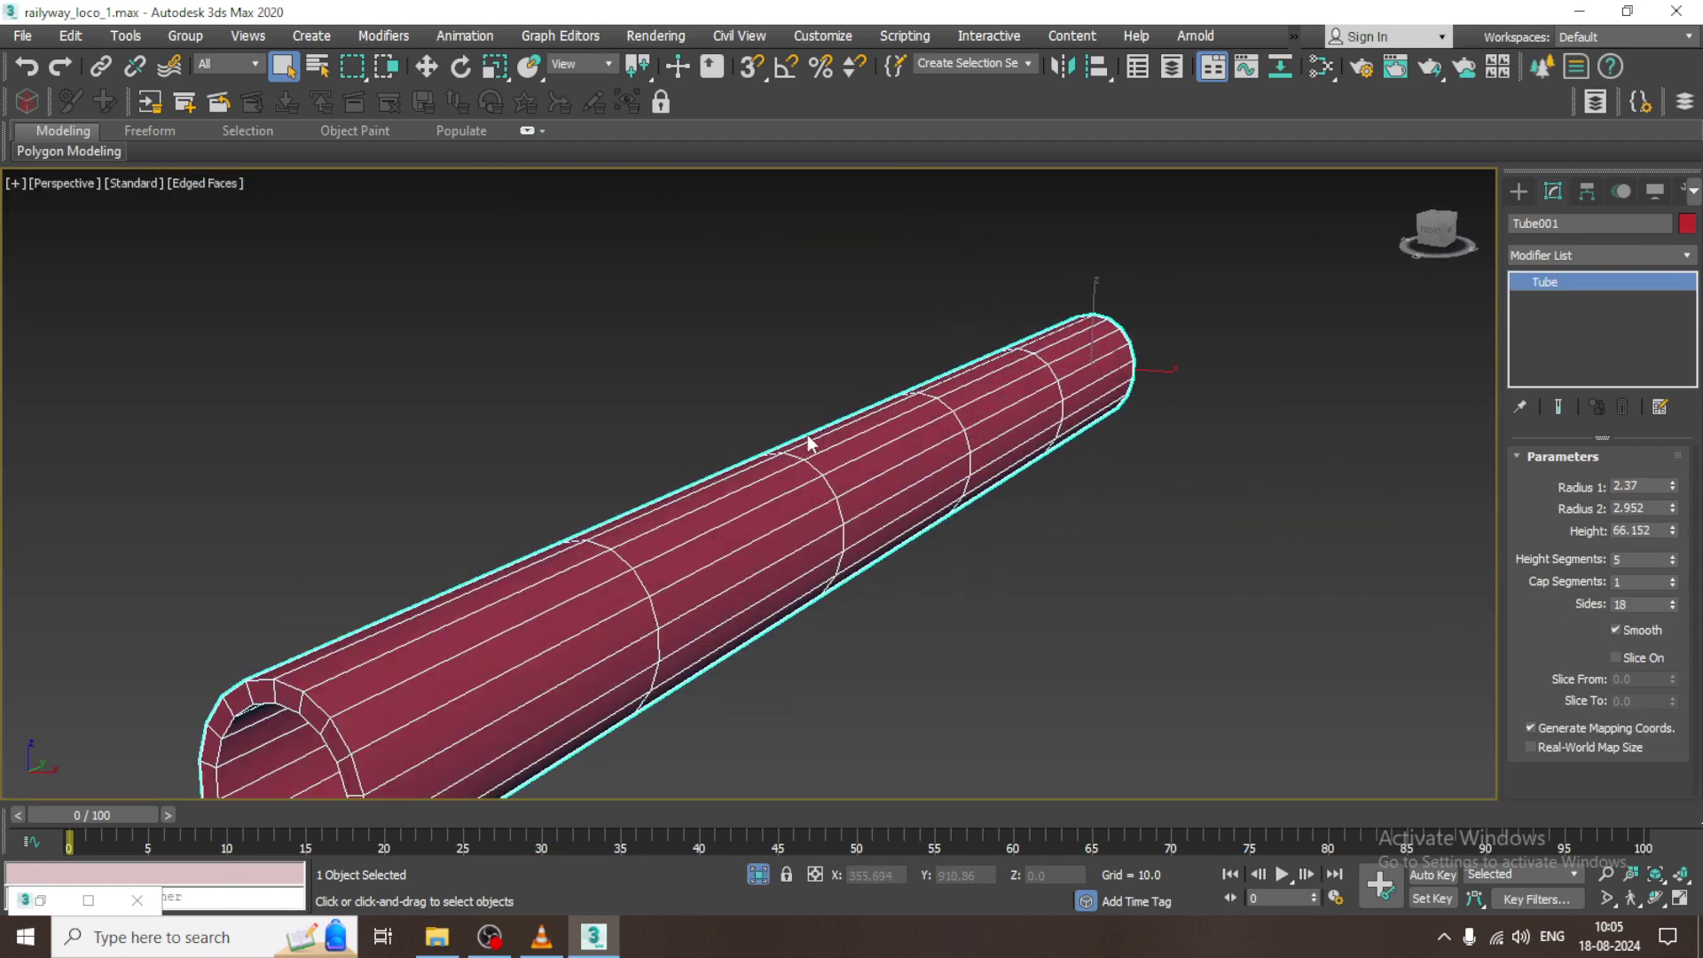
# - Add an Unwrap UVW modifier to the isolated tube
pyautogui.click(1611, 255)
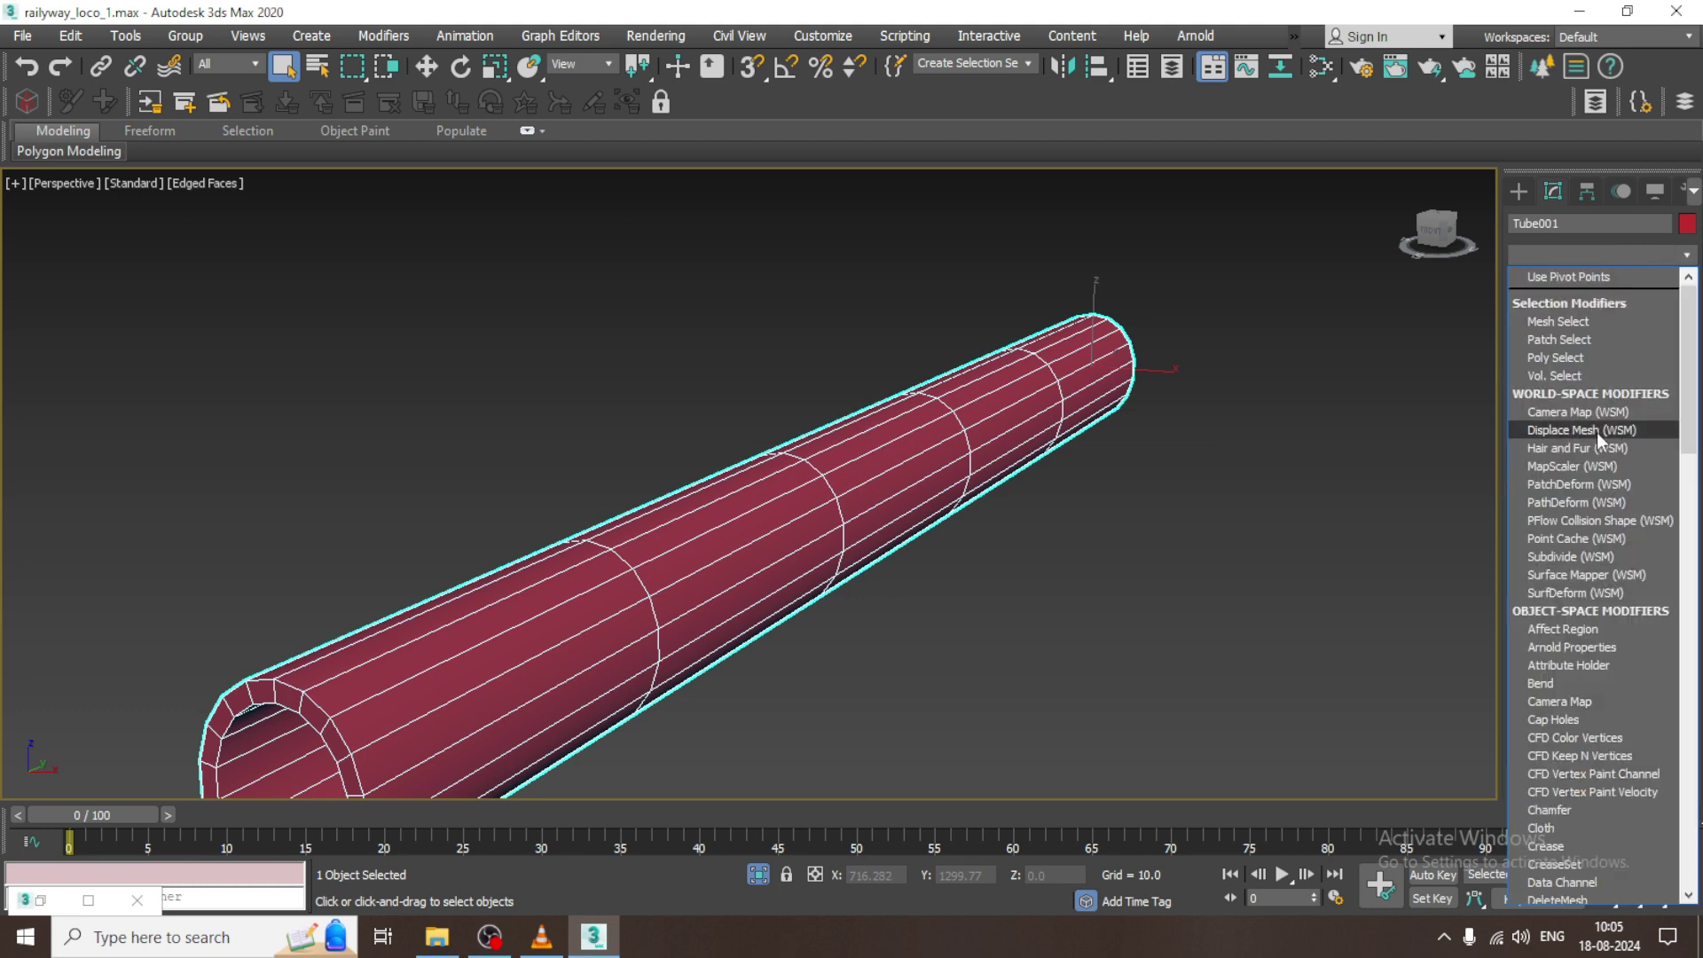
pyautogui.press('u')
pyautogui.click(1593, 602)
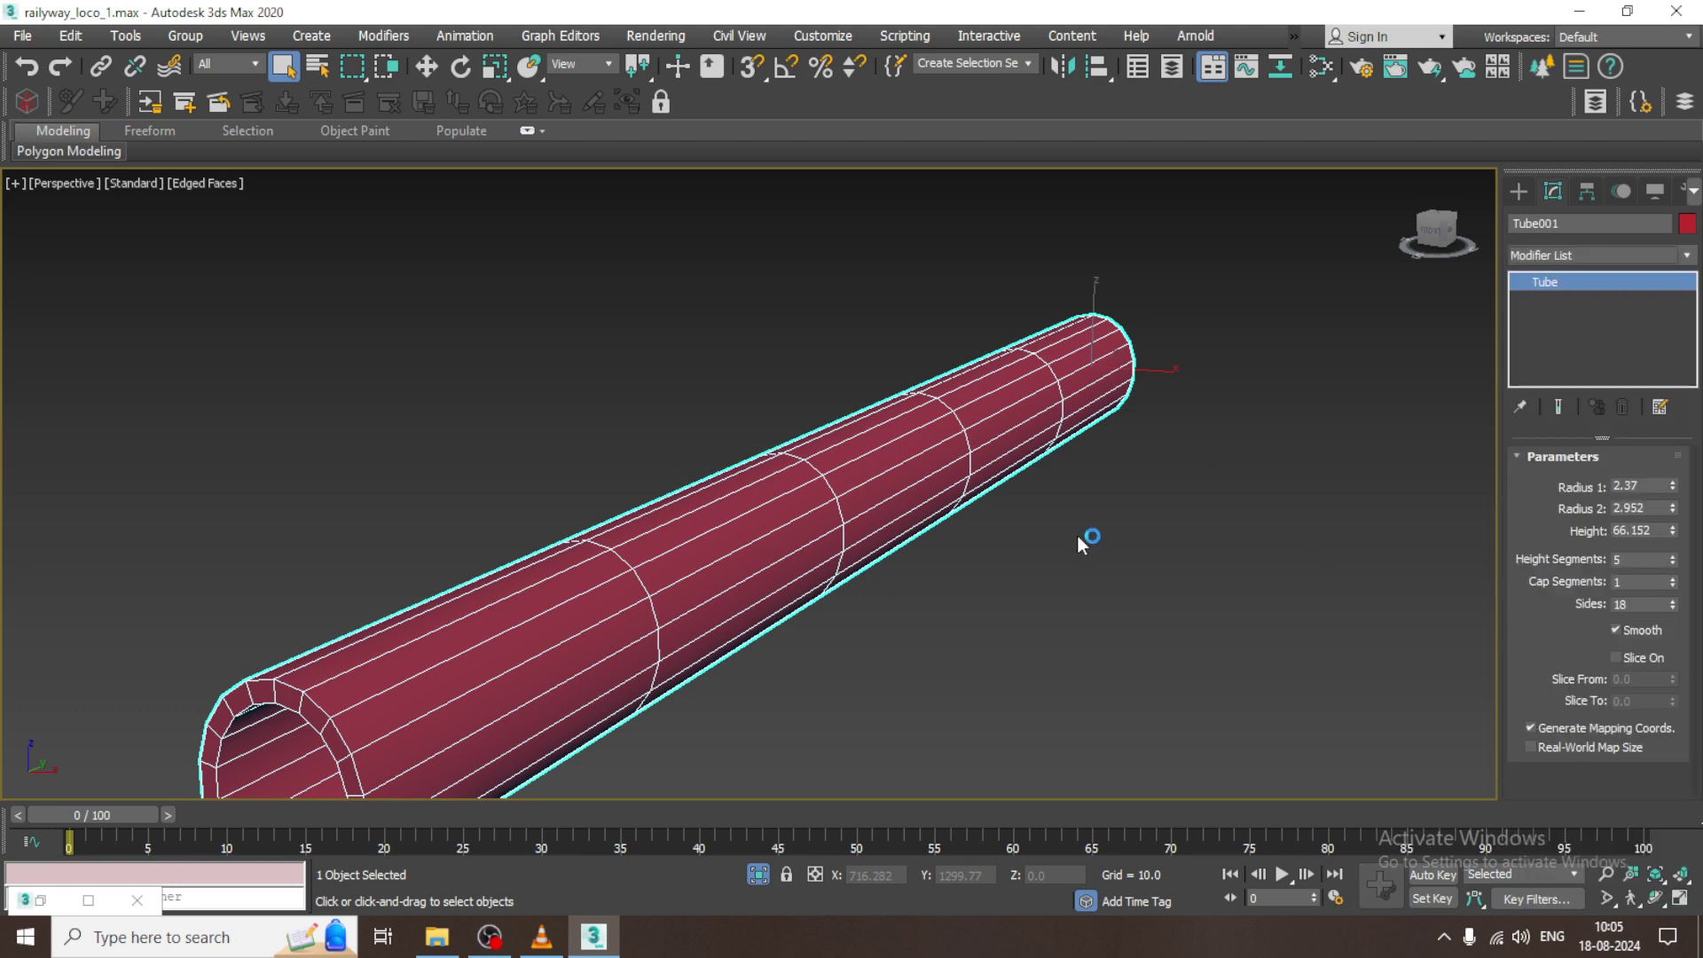
pyautogui.scroll(-2, 991, 395)
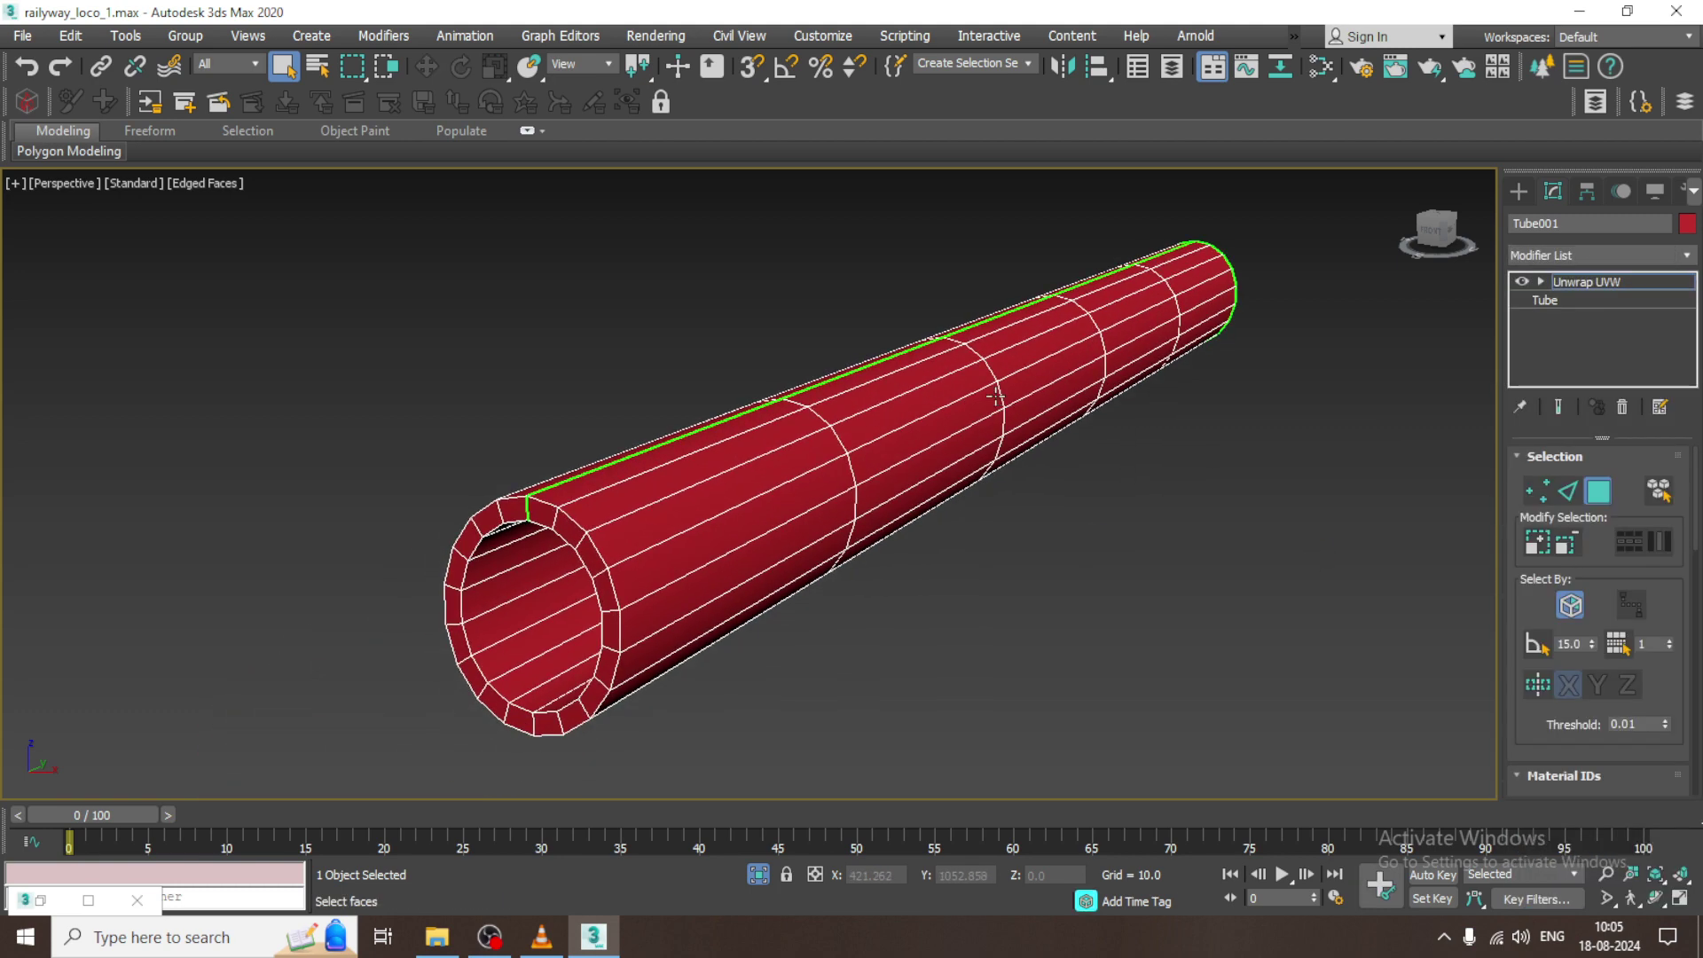
# - Apply a quick planar map to the ring faces at one end of the tube and move their UV shell above the texture square
pyautogui.click(1541, 282)
pyautogui.keyDown('alt'); pyautogui.moveTo(453, 594); pyautogui.dragTo(688, 588, button='middle'); pyautogui.keyUp('alt')
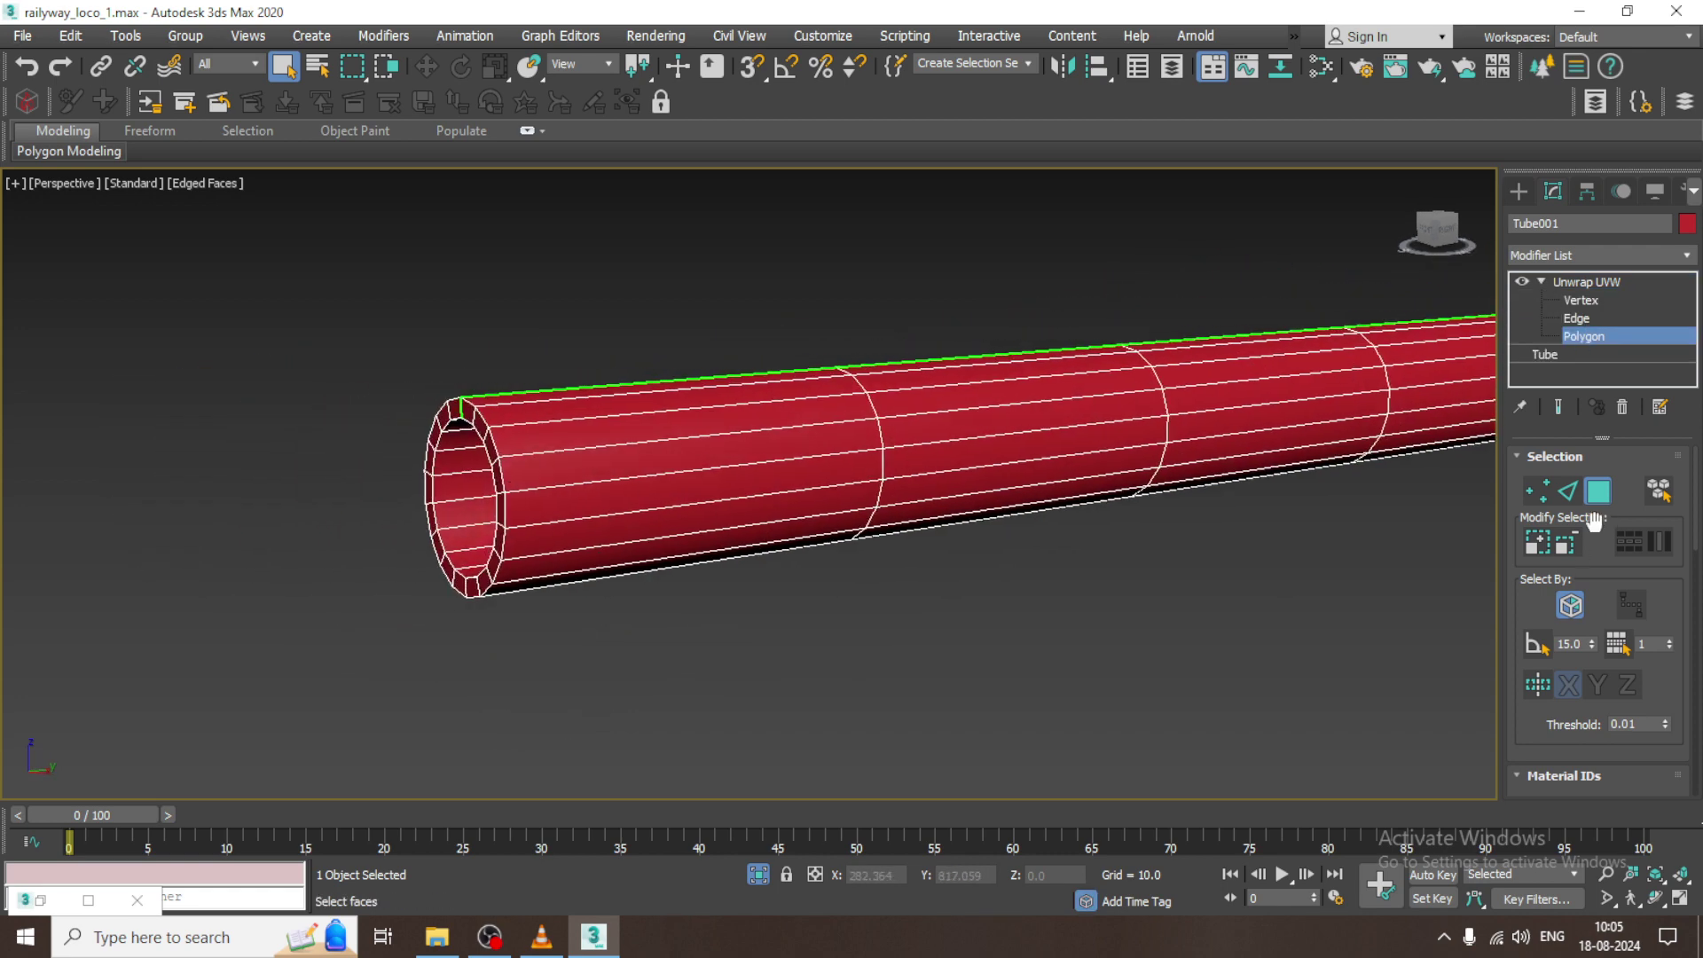
pyautogui.moveTo(499, 513); pyautogui.dragTo(625, 722)
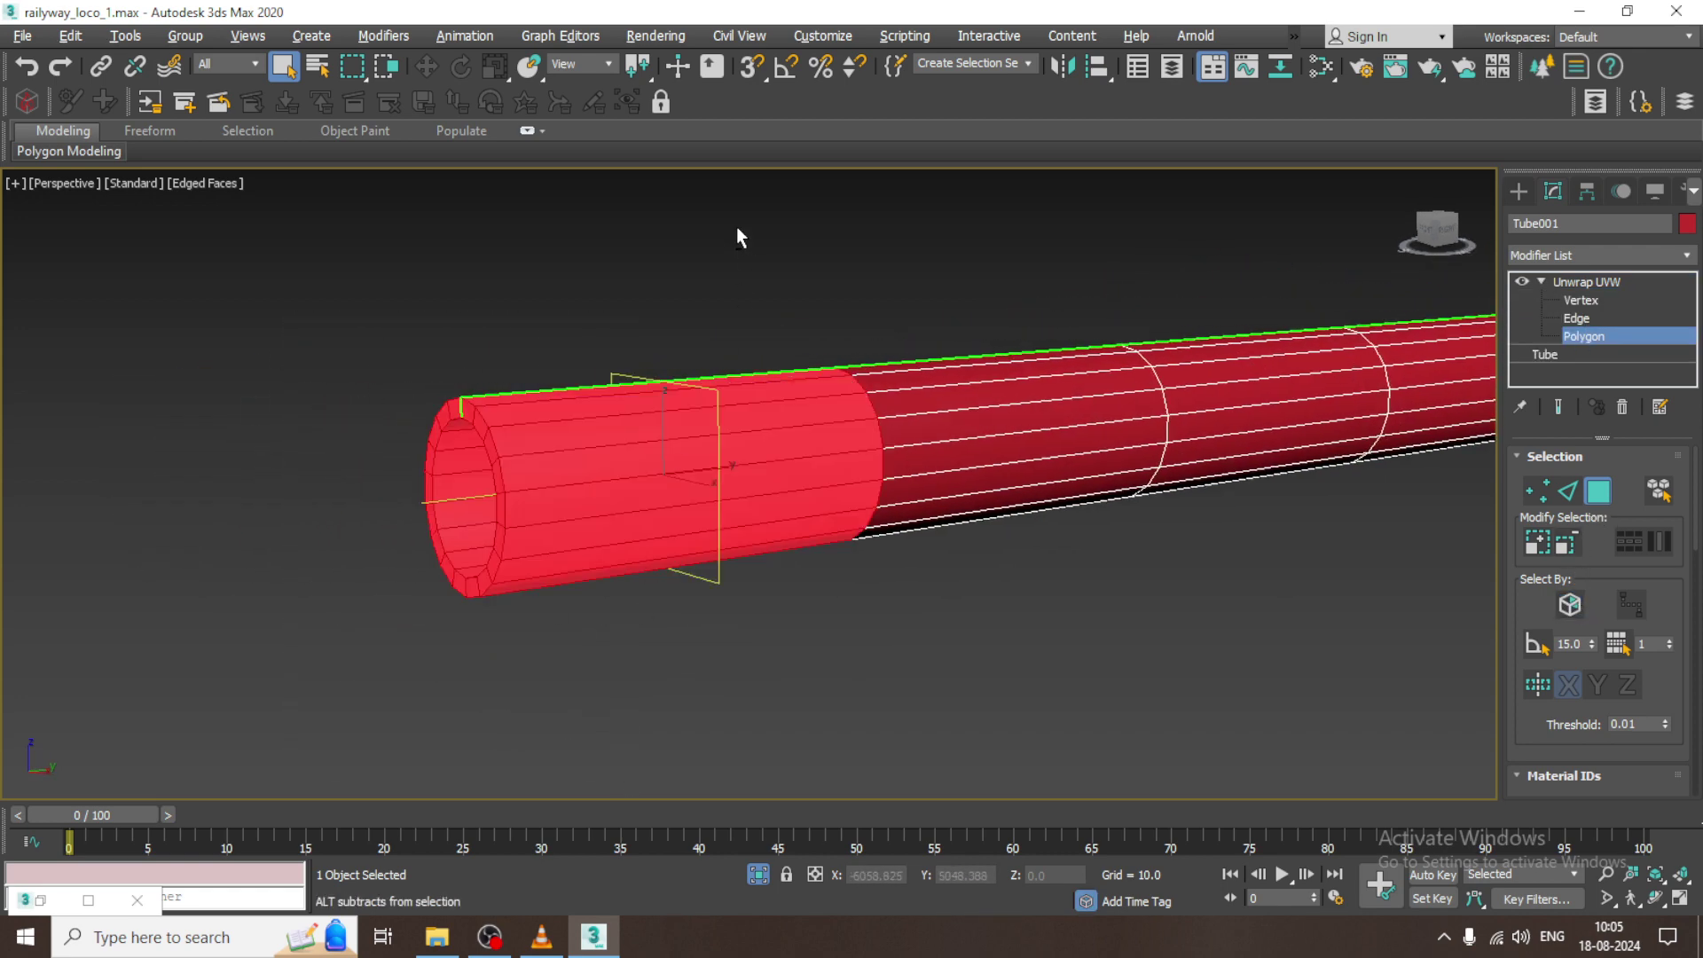
pyautogui.keyDown('alt'); pyautogui.moveTo(737, 232); pyautogui.dragTo(950, 777); pyautogui.keyUp('alt')
pyautogui.keyDown('alt'); pyautogui.moveTo(798, 502); pyautogui.dragTo(864, 504, button='middle'); pyautogui.keyUp('alt')
pyautogui.scroll(-3, 1596, 692)
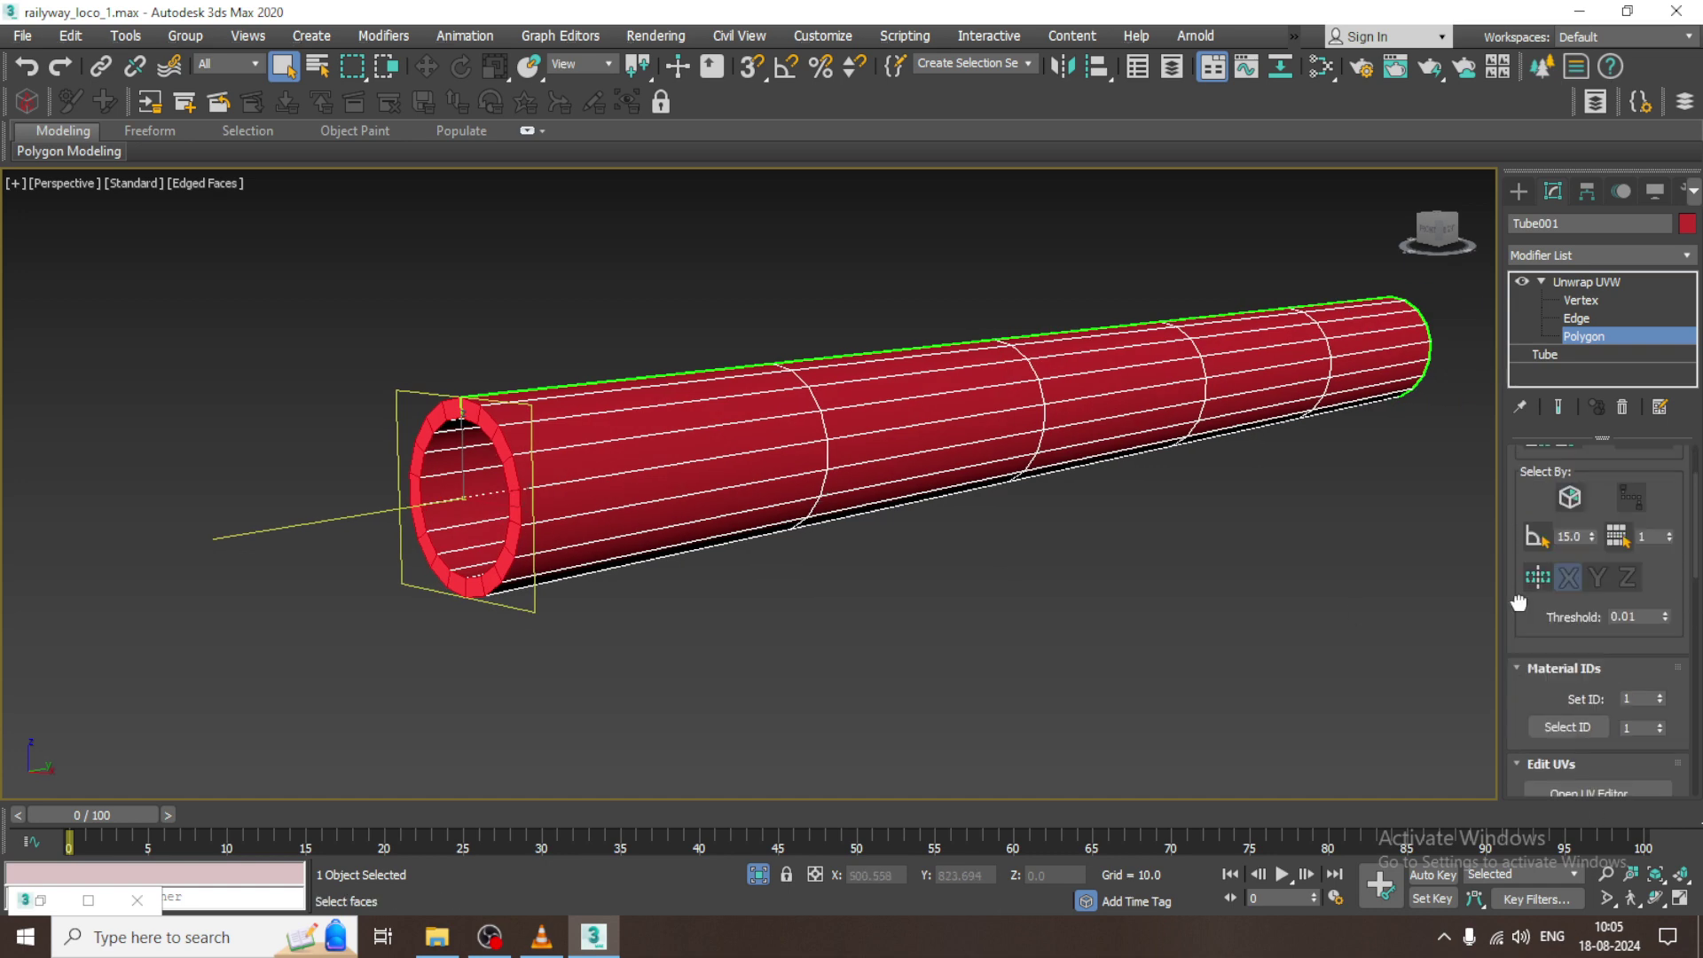
pyautogui.click(1570, 755)
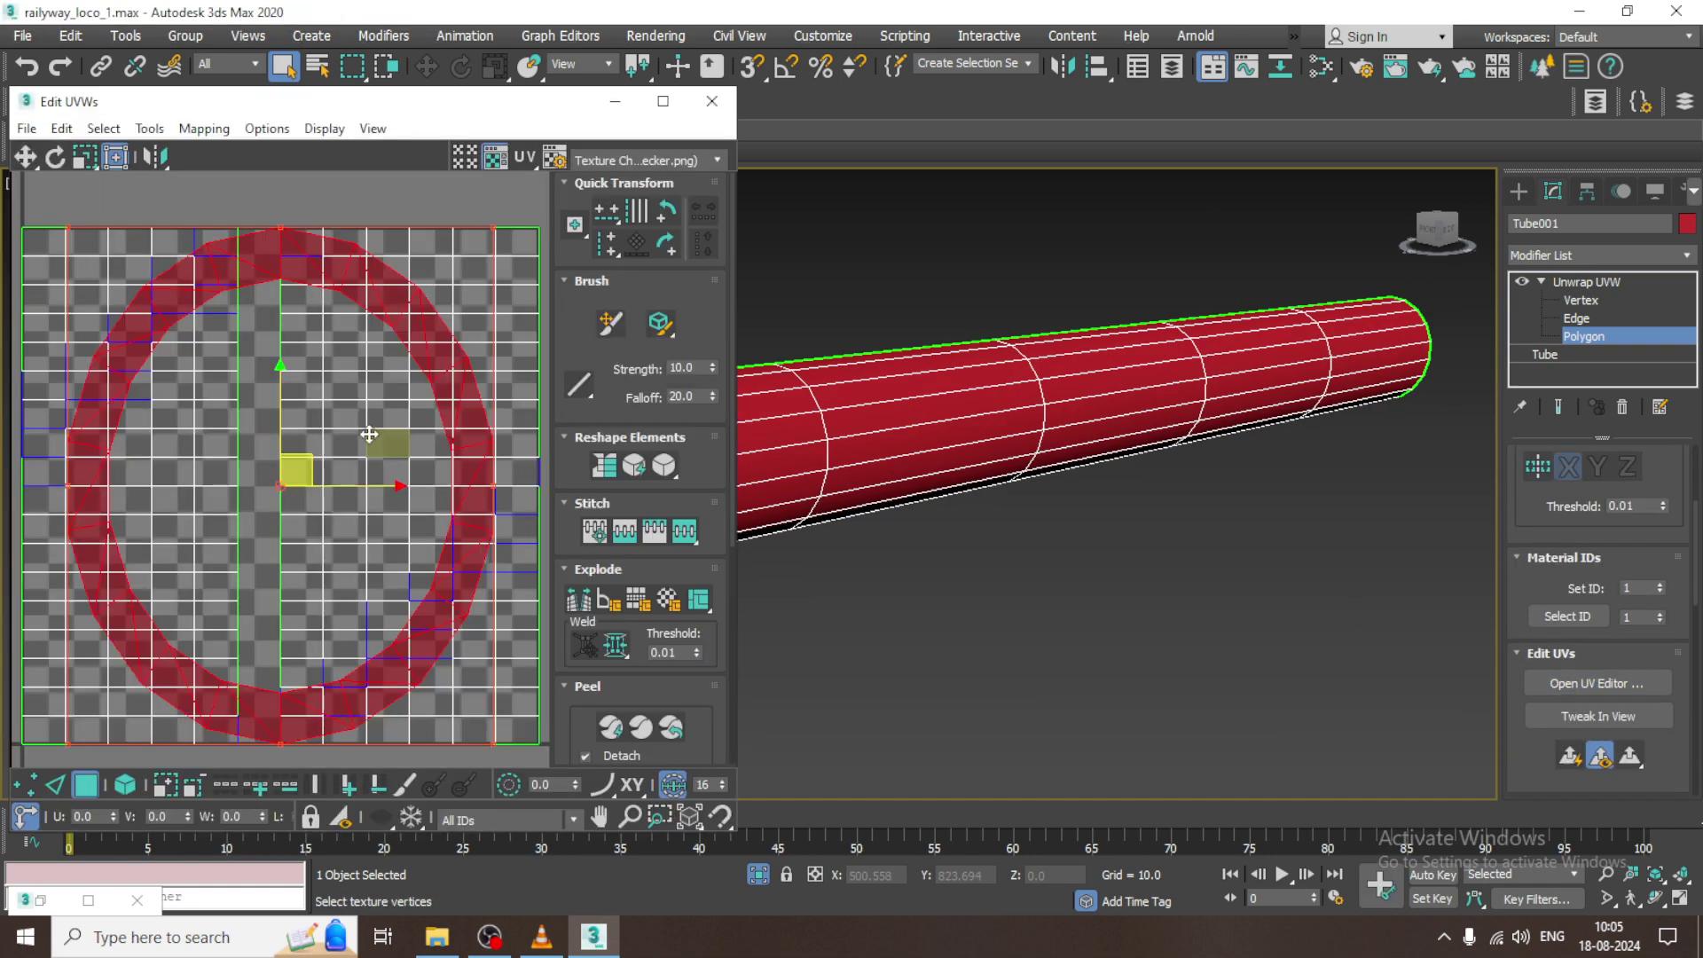
pyautogui.scroll(-2, 369, 433)
pyautogui.moveTo(278, 421); pyautogui.dragTo(180, 64)
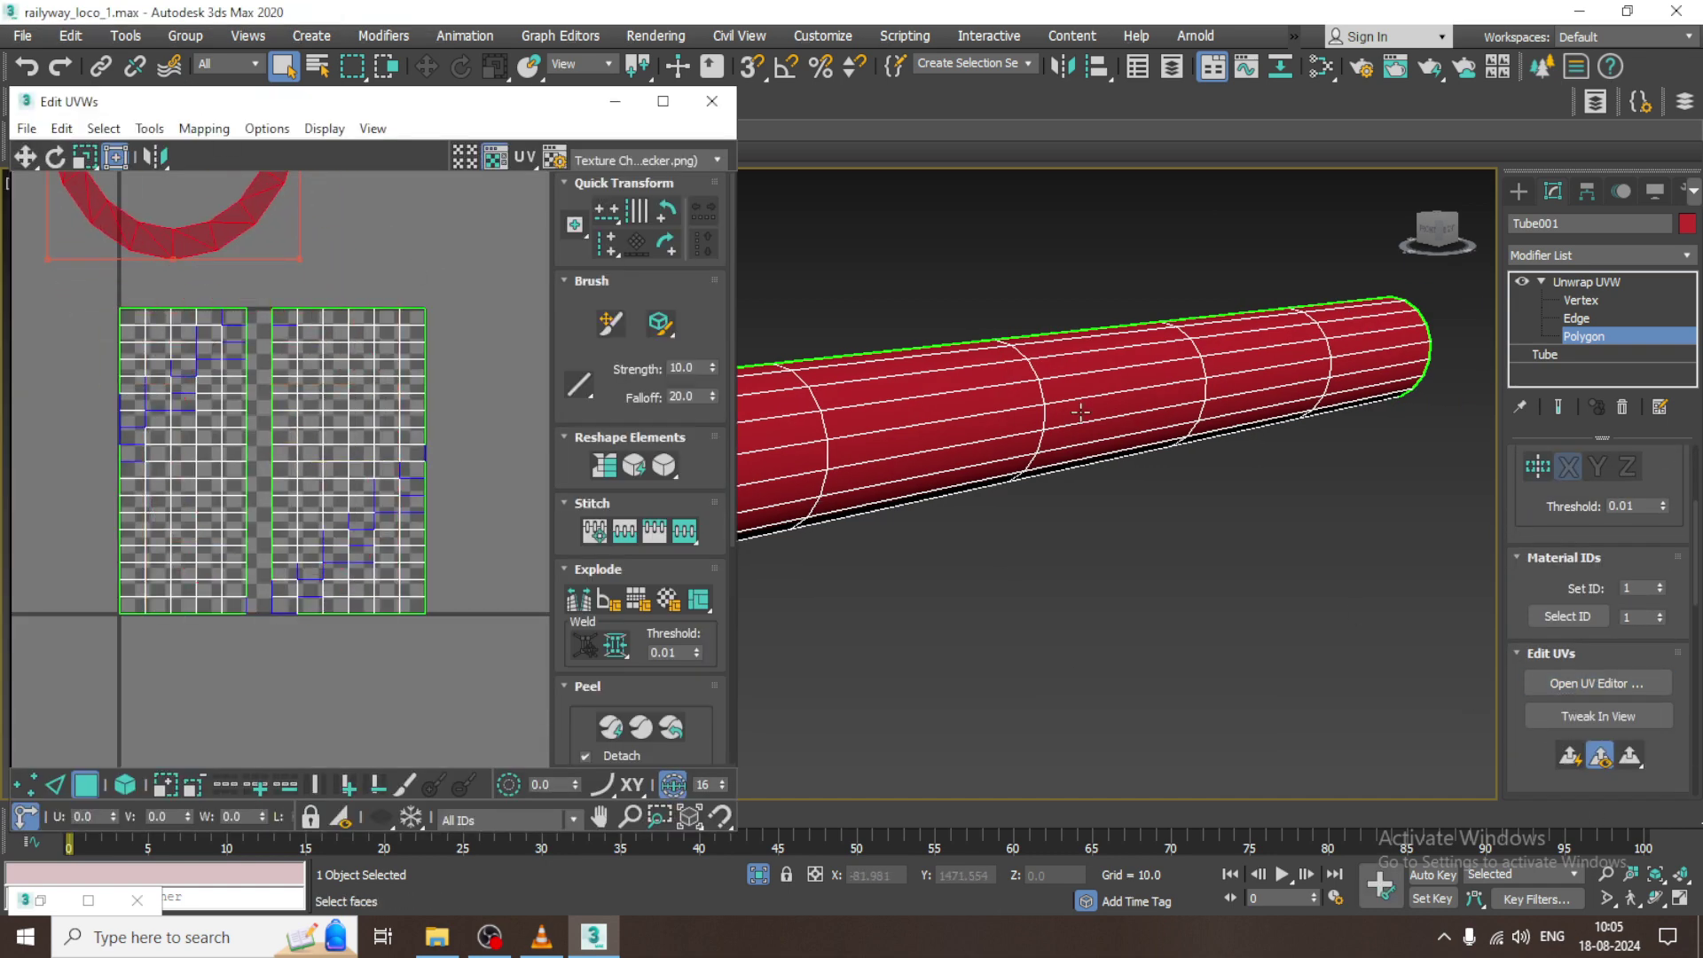
# - Apply a quick planar map to the ring faces at the tube's opposite end and place their UV shell beside the first ring
pyautogui.keyDown('alt'); pyautogui.moveTo(1080, 411); pyautogui.dragTo(738, 424, button='middle'); pyautogui.keyUp('alt')
pyautogui.moveTo(1068, 343); pyautogui.dragTo(1020, 466)
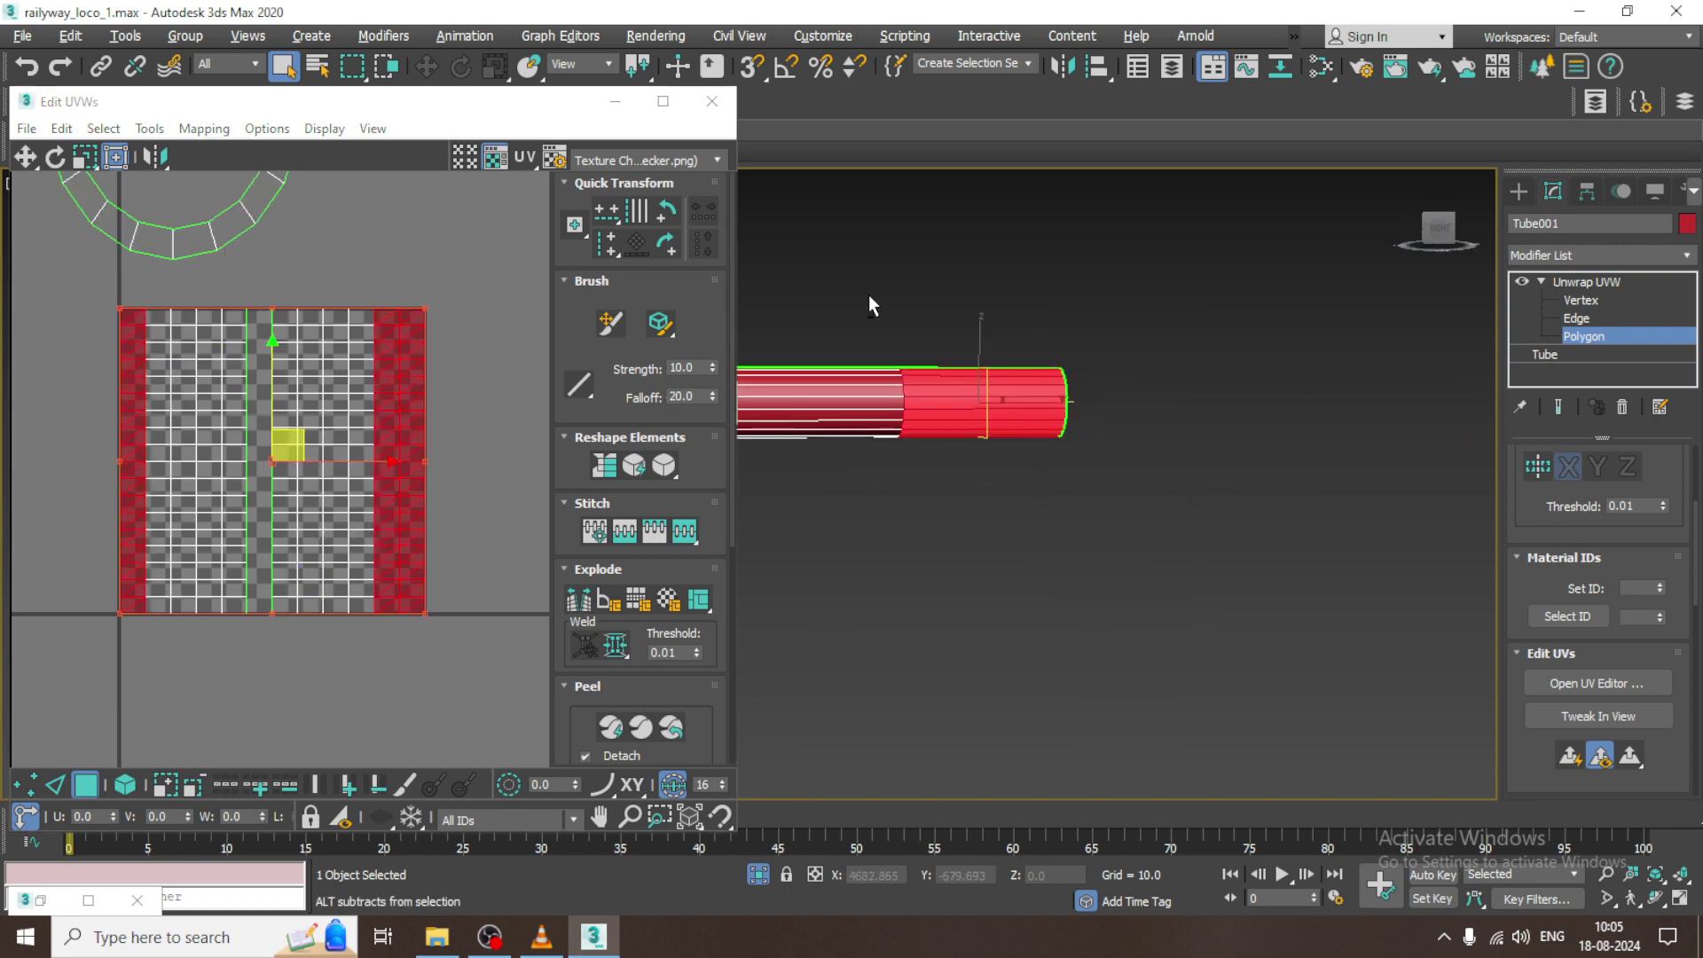
pyautogui.keyDown('alt'); pyautogui.moveTo(869, 294); pyautogui.dragTo(1011, 488); pyautogui.keyUp('alt')
pyautogui.click(1563, 752)
pyautogui.scroll(-2, 320, 450)
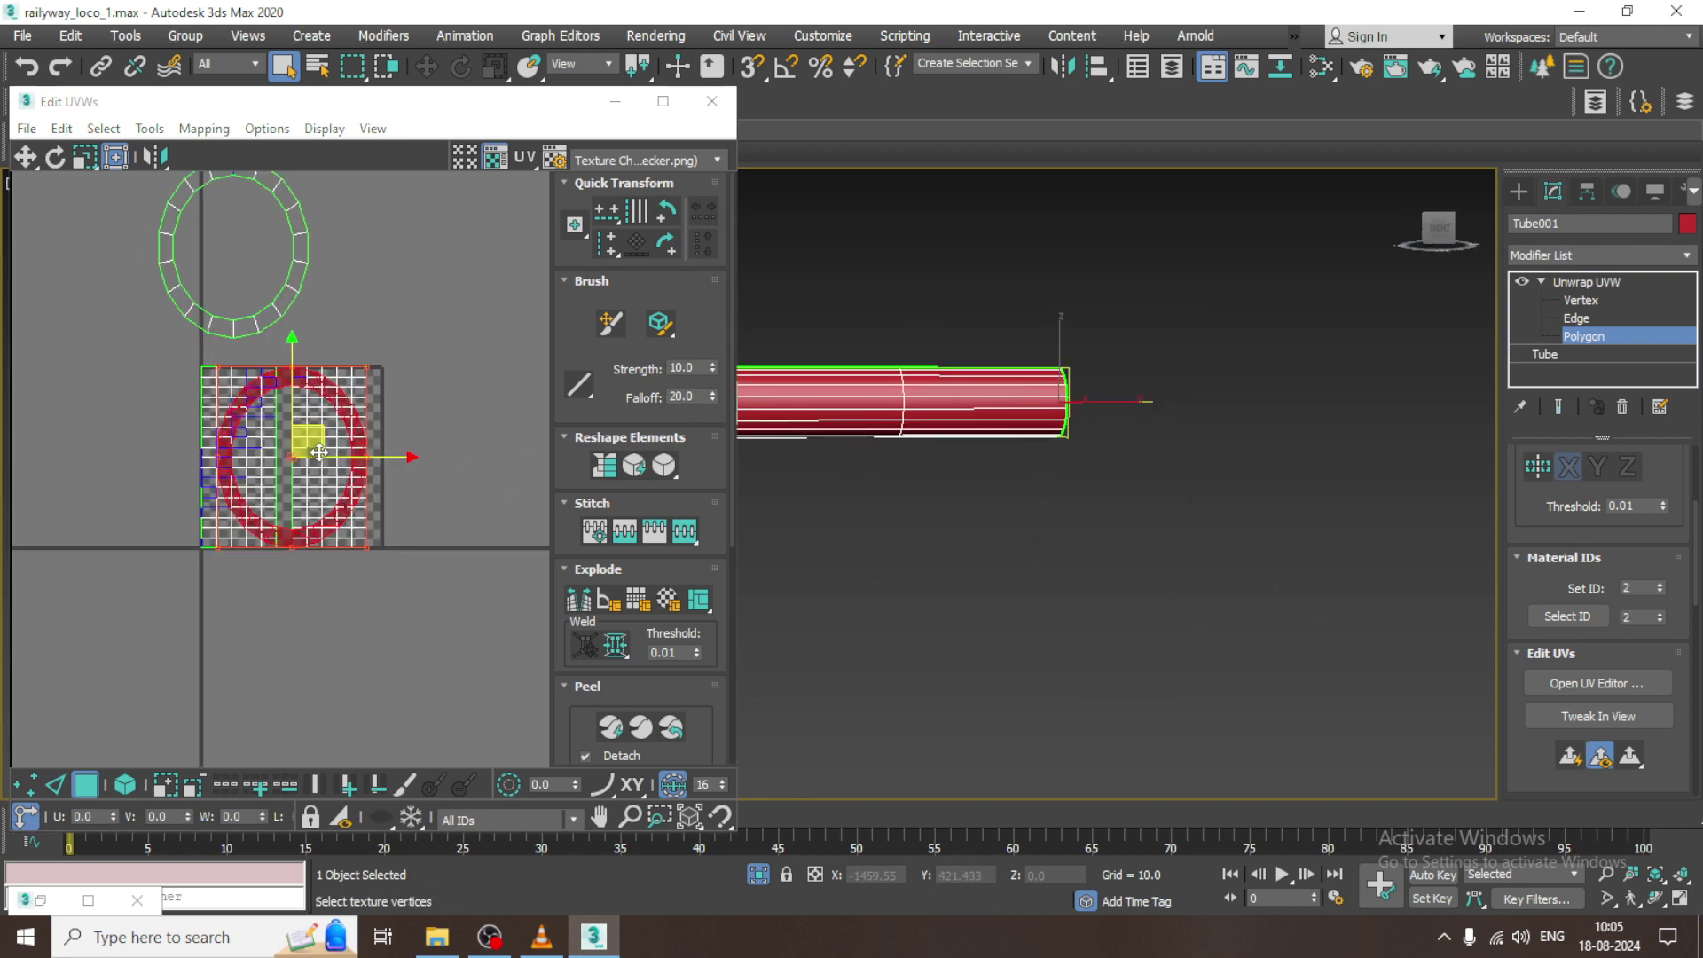
pyautogui.moveTo(307, 442); pyautogui.dragTo(411, 211)
# - Select a lengthwise edge line on the tube's inner wall and break it into a UV seam
pyautogui.keyDown('alt'); pyautogui.moveTo(1000, 486); pyautogui.dragTo(963, 465, button='middle'); pyautogui.keyUp('alt')
pyautogui.moveTo(1098, 415); pyautogui.dragTo(1084, 525, button='middle')
pyautogui.scroll(5, 1097, 521)
pyautogui.moveTo(1084, 525)
pyautogui.keyDown('alt'); pyautogui.mouseDown(button='middle')
pyautogui.moveTo(1084, 503)
pyautogui.moveTo(1098, 535)
pyautogui.mouseUp(button='middle'); pyautogui.keyUp('alt')
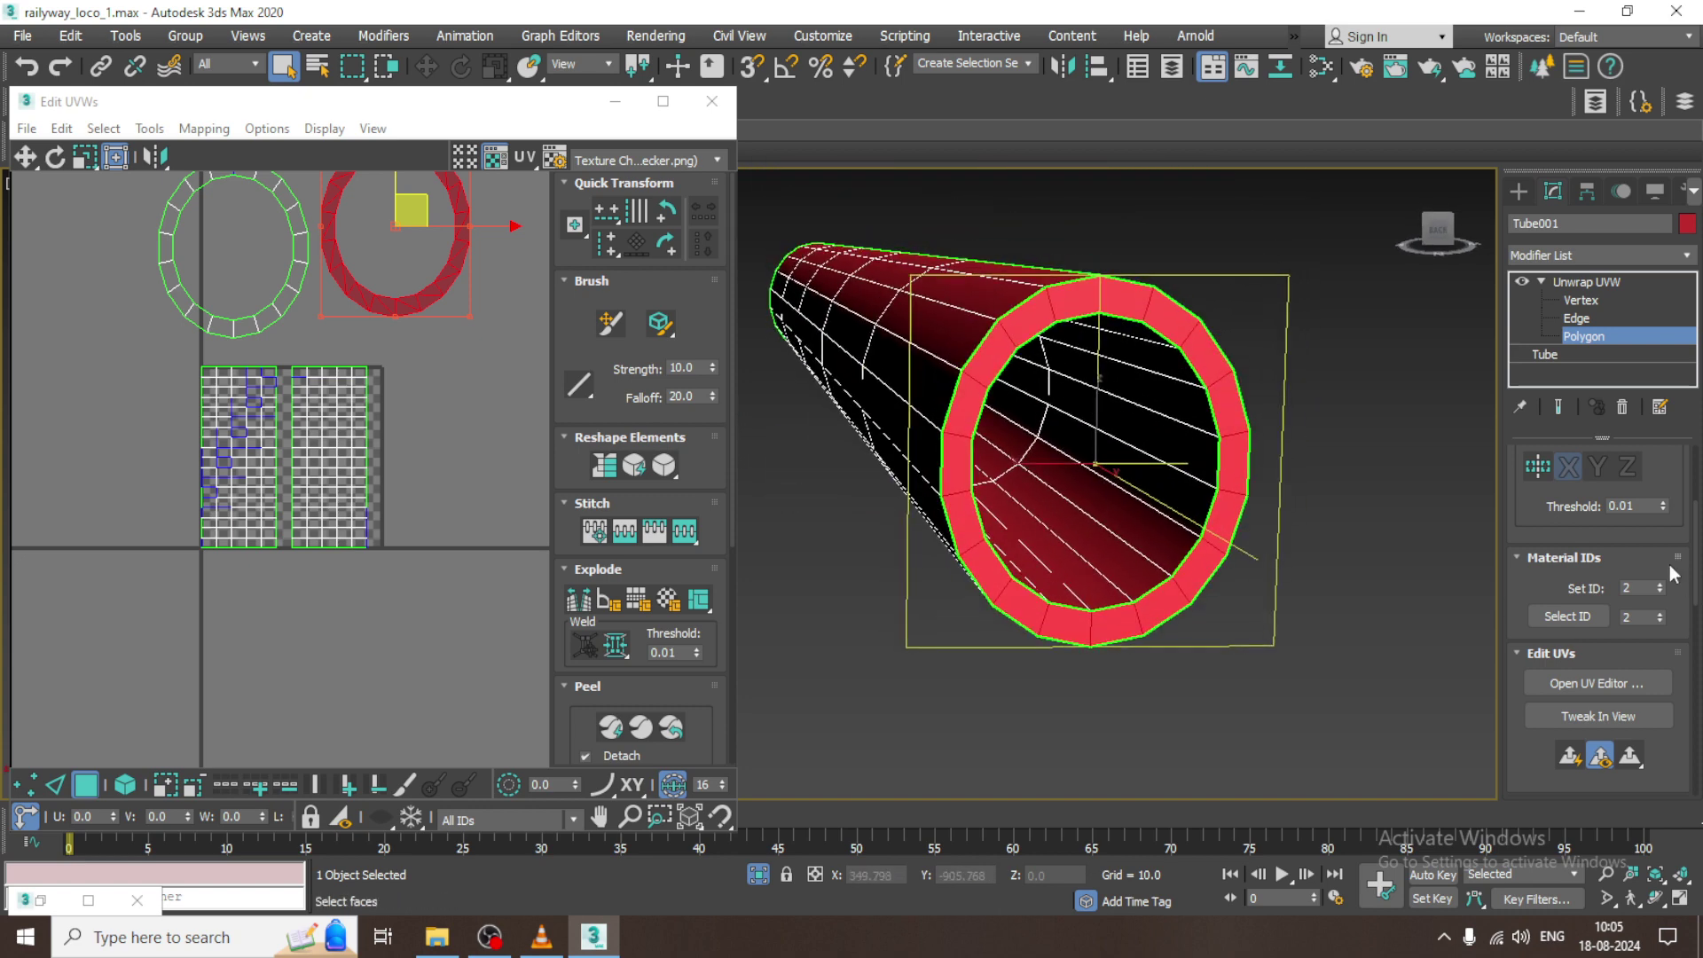
pyautogui.click(1573, 319)
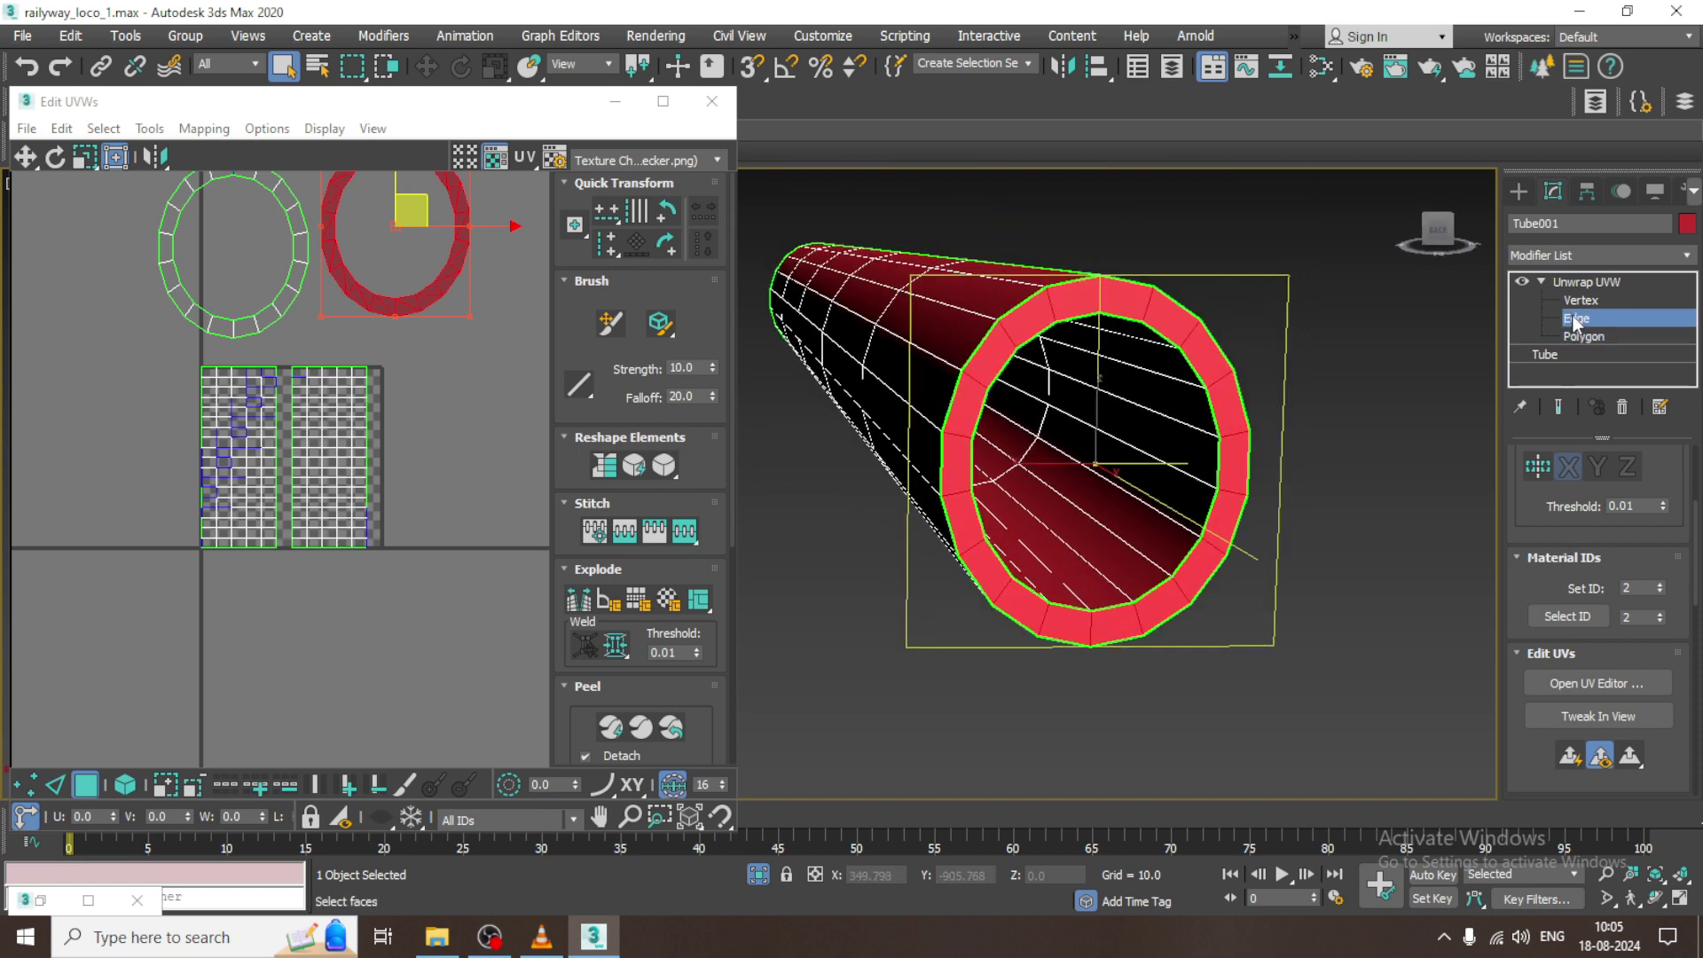
pyautogui.click(1070, 551)
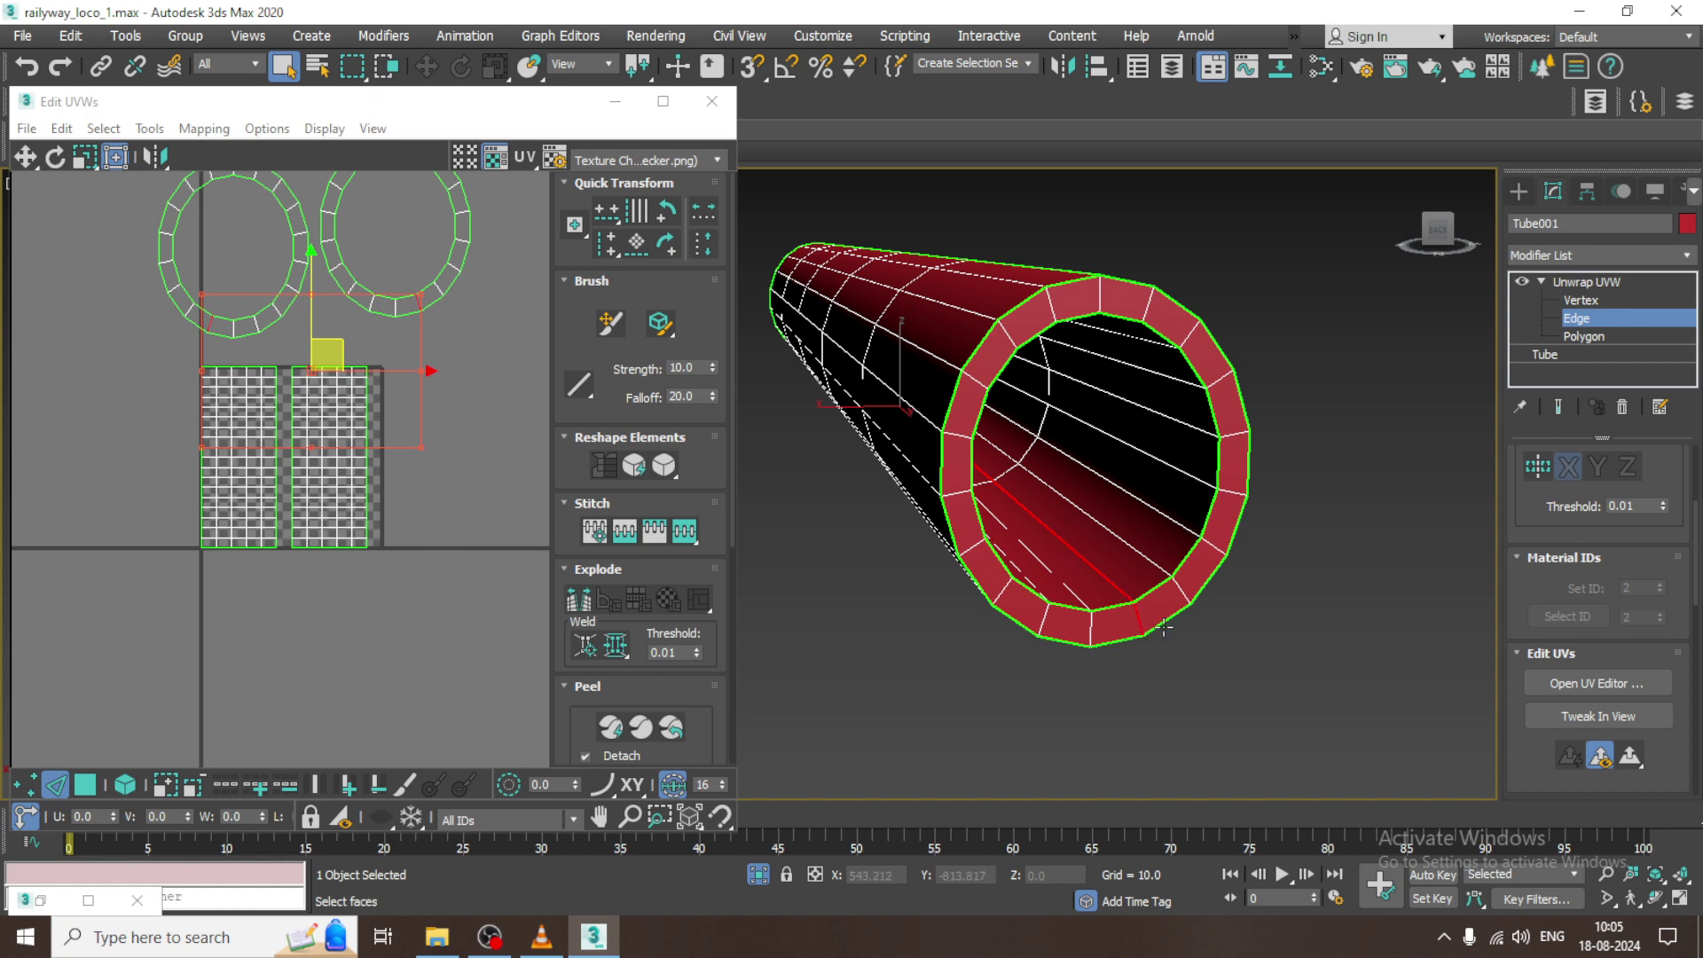
pyautogui.moveTo(373, 342); pyautogui.dragTo(373, 517, button='middle')
pyautogui.keyDown('alt'); pyautogui.moveTo(608, 530); pyautogui.dragTo(614, 531); pyautogui.keyUp('alt')
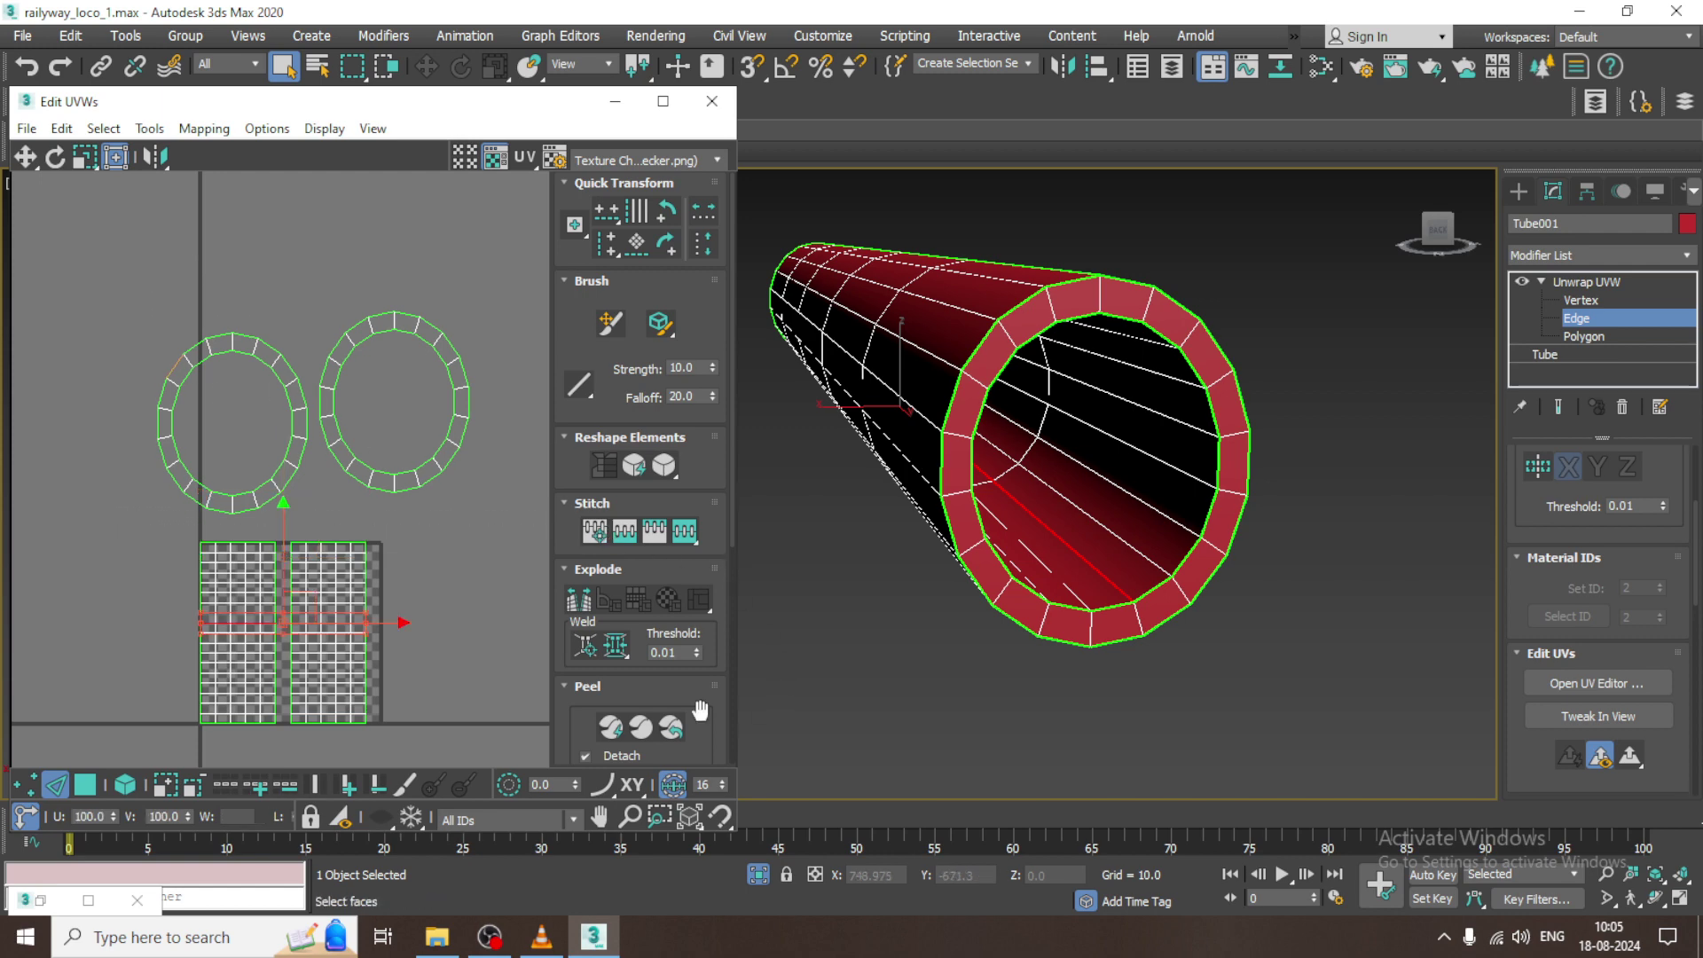
pyautogui.click(579, 601)
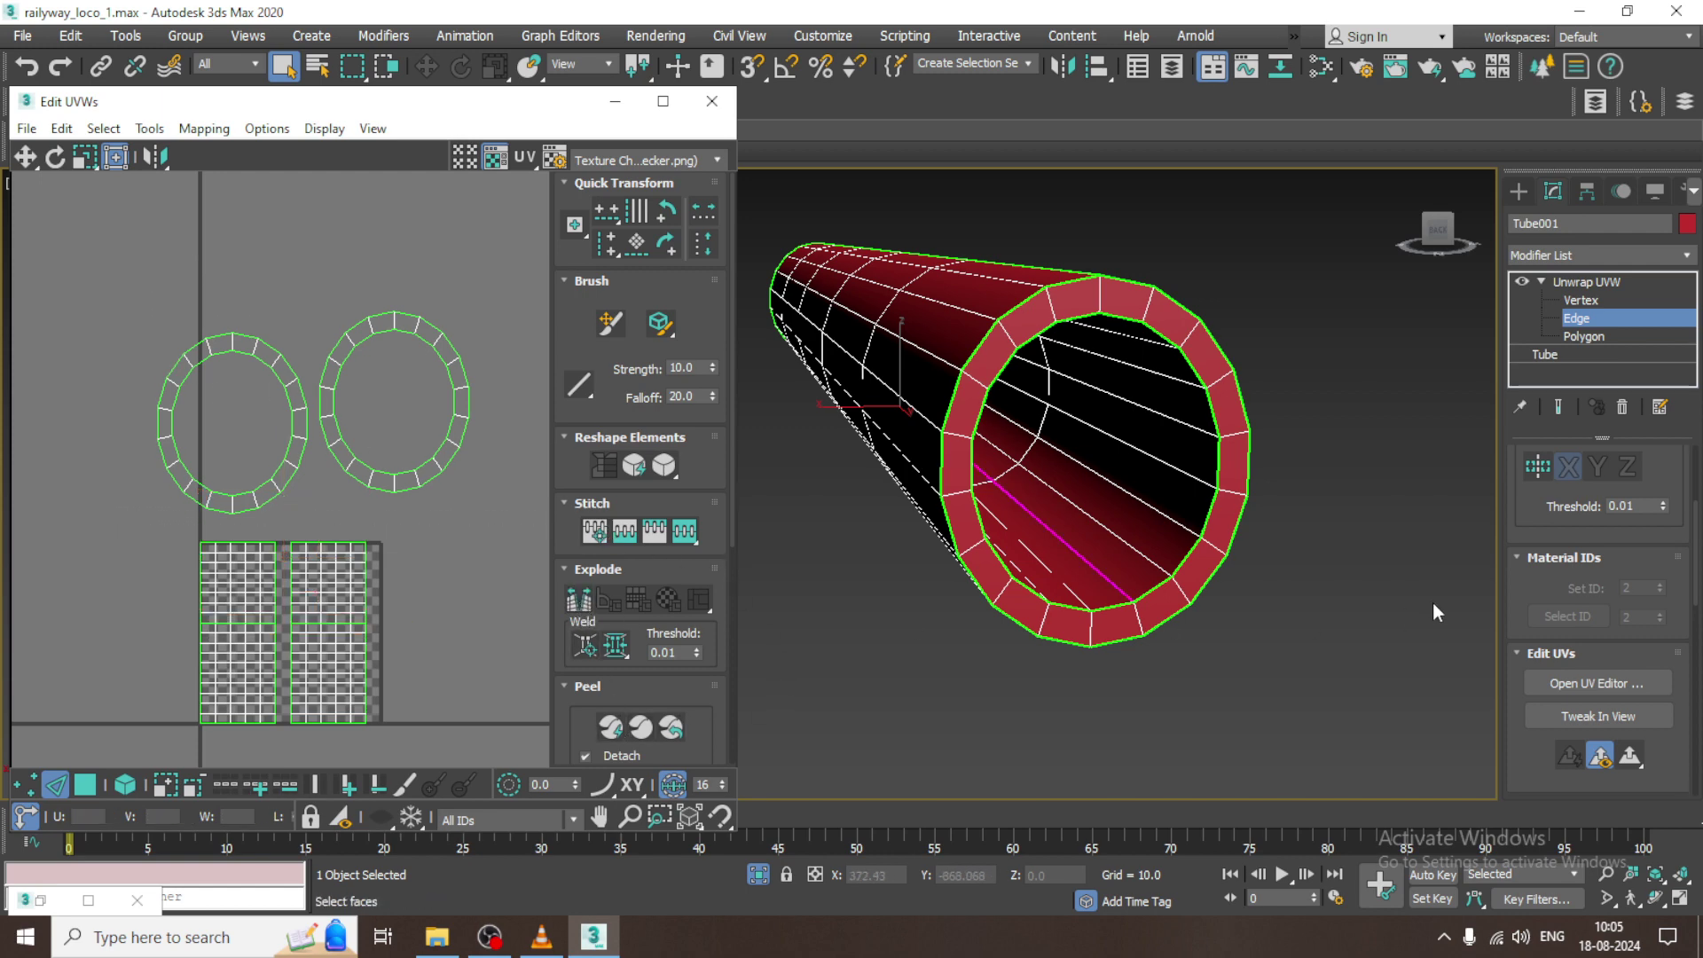
# - Select the inner and outer wall UV shells and apply Unfold Mapping to them with the default settings
pyautogui.click(1579, 335)
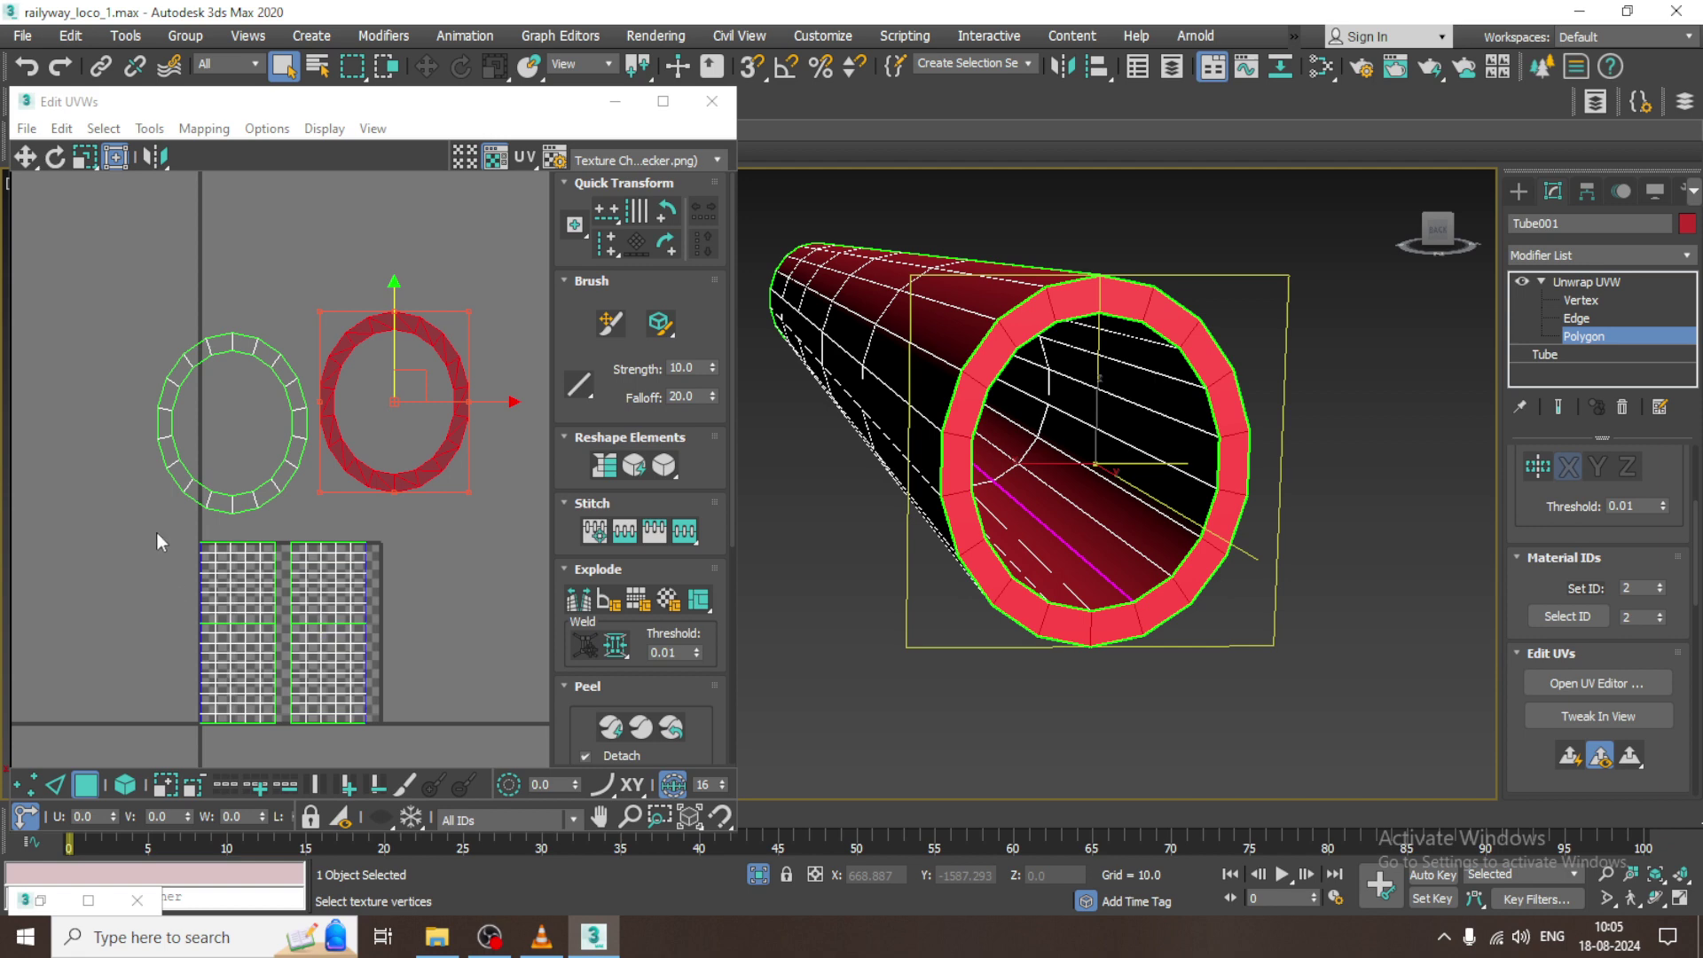
pyautogui.moveTo(156, 532); pyautogui.dragTo(395, 725)
pyautogui.click(204, 129)
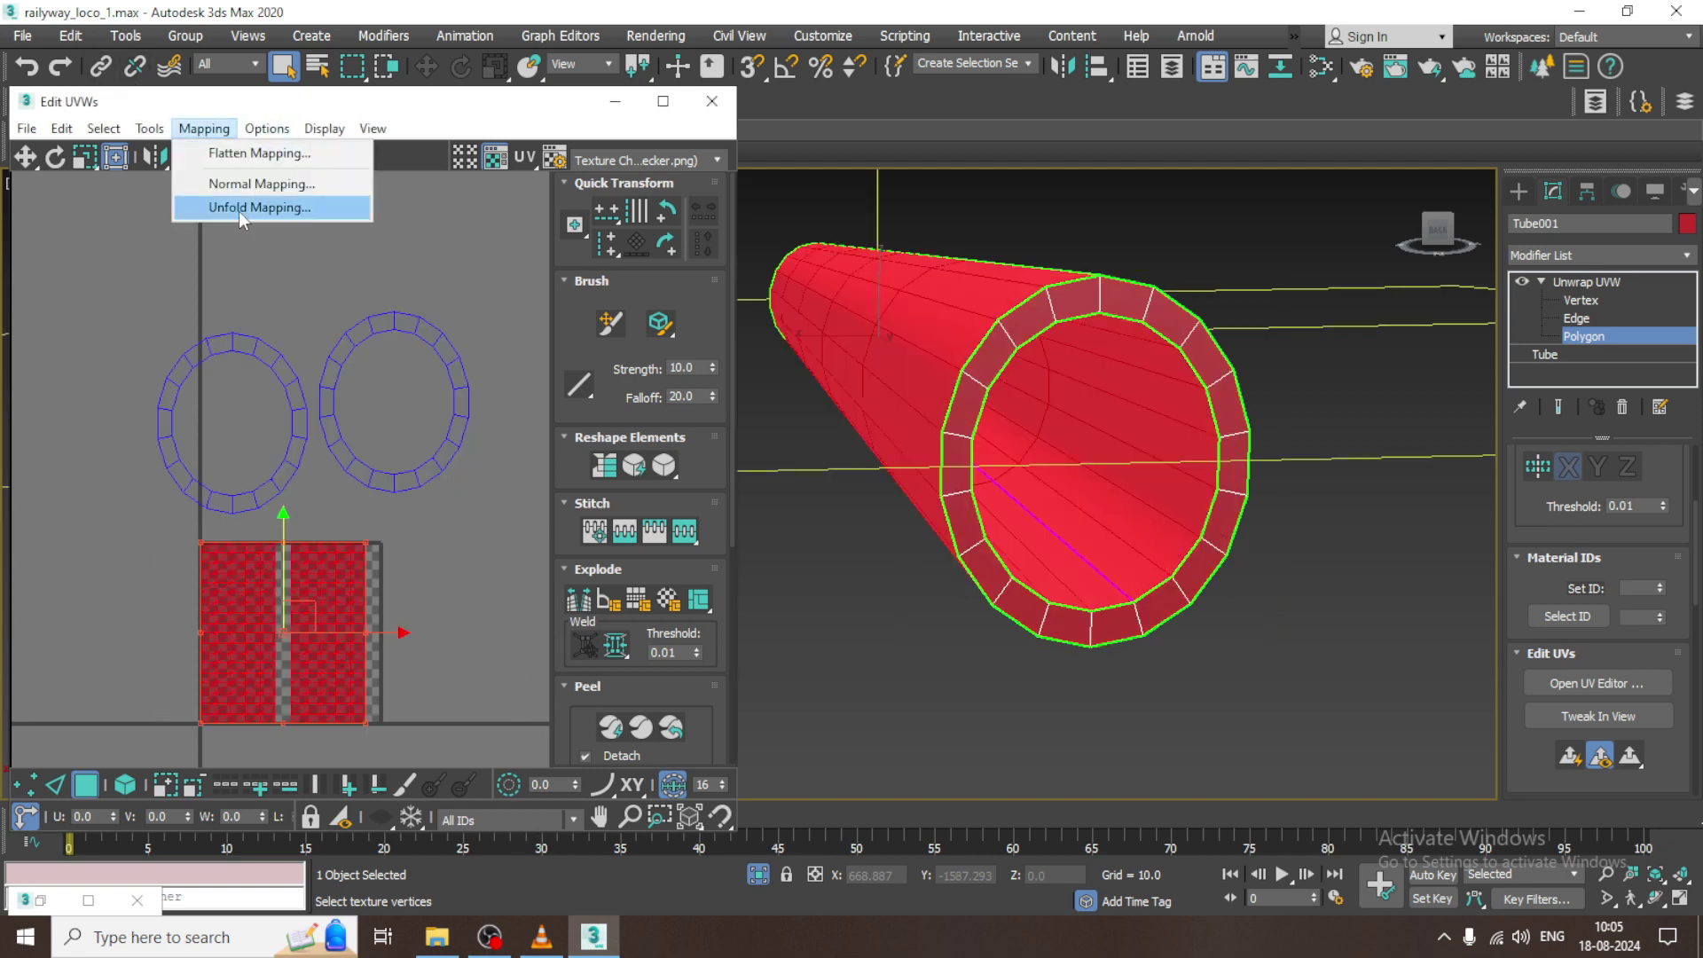
pyautogui.click(240, 208)
pyautogui.click(303, 77)
pyautogui.scroll(3, 308, 430)
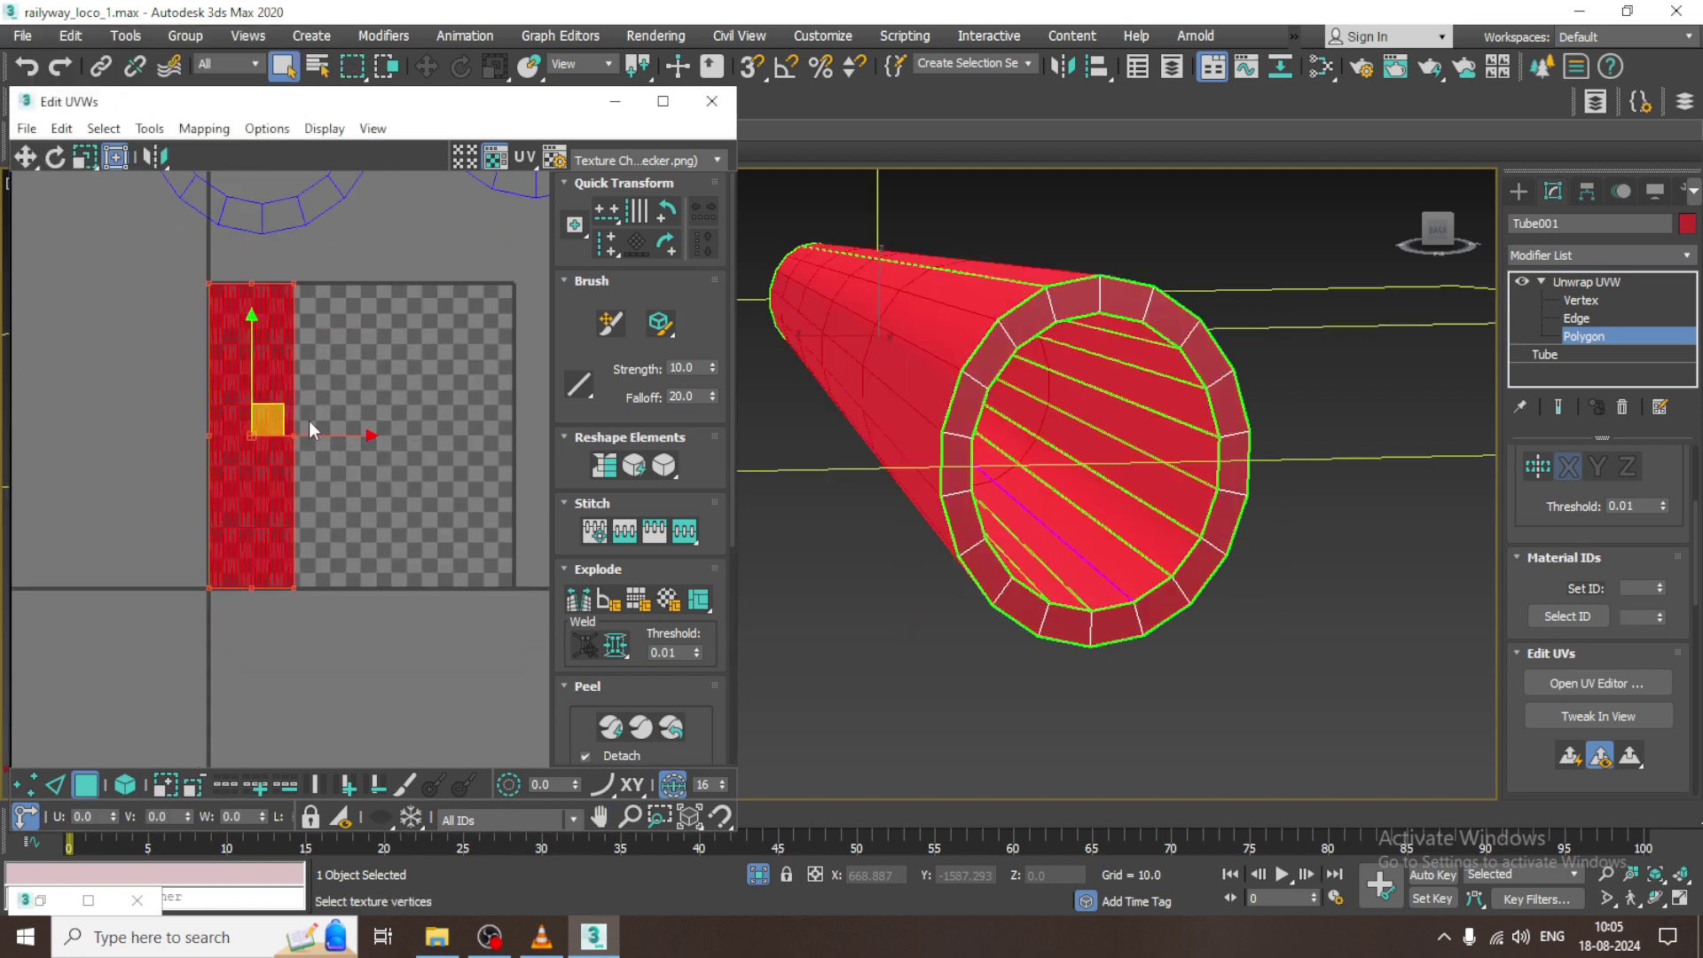
# - Select all of the unfolded wall faces and flatten them with Quick Peel
pyautogui.scroll(1, 310, 422)
pyautogui.moveTo(340, 375); pyautogui.dragTo(342, 397, button='middle')
pyautogui.click(331, 483)
pyautogui.click(204, 488)
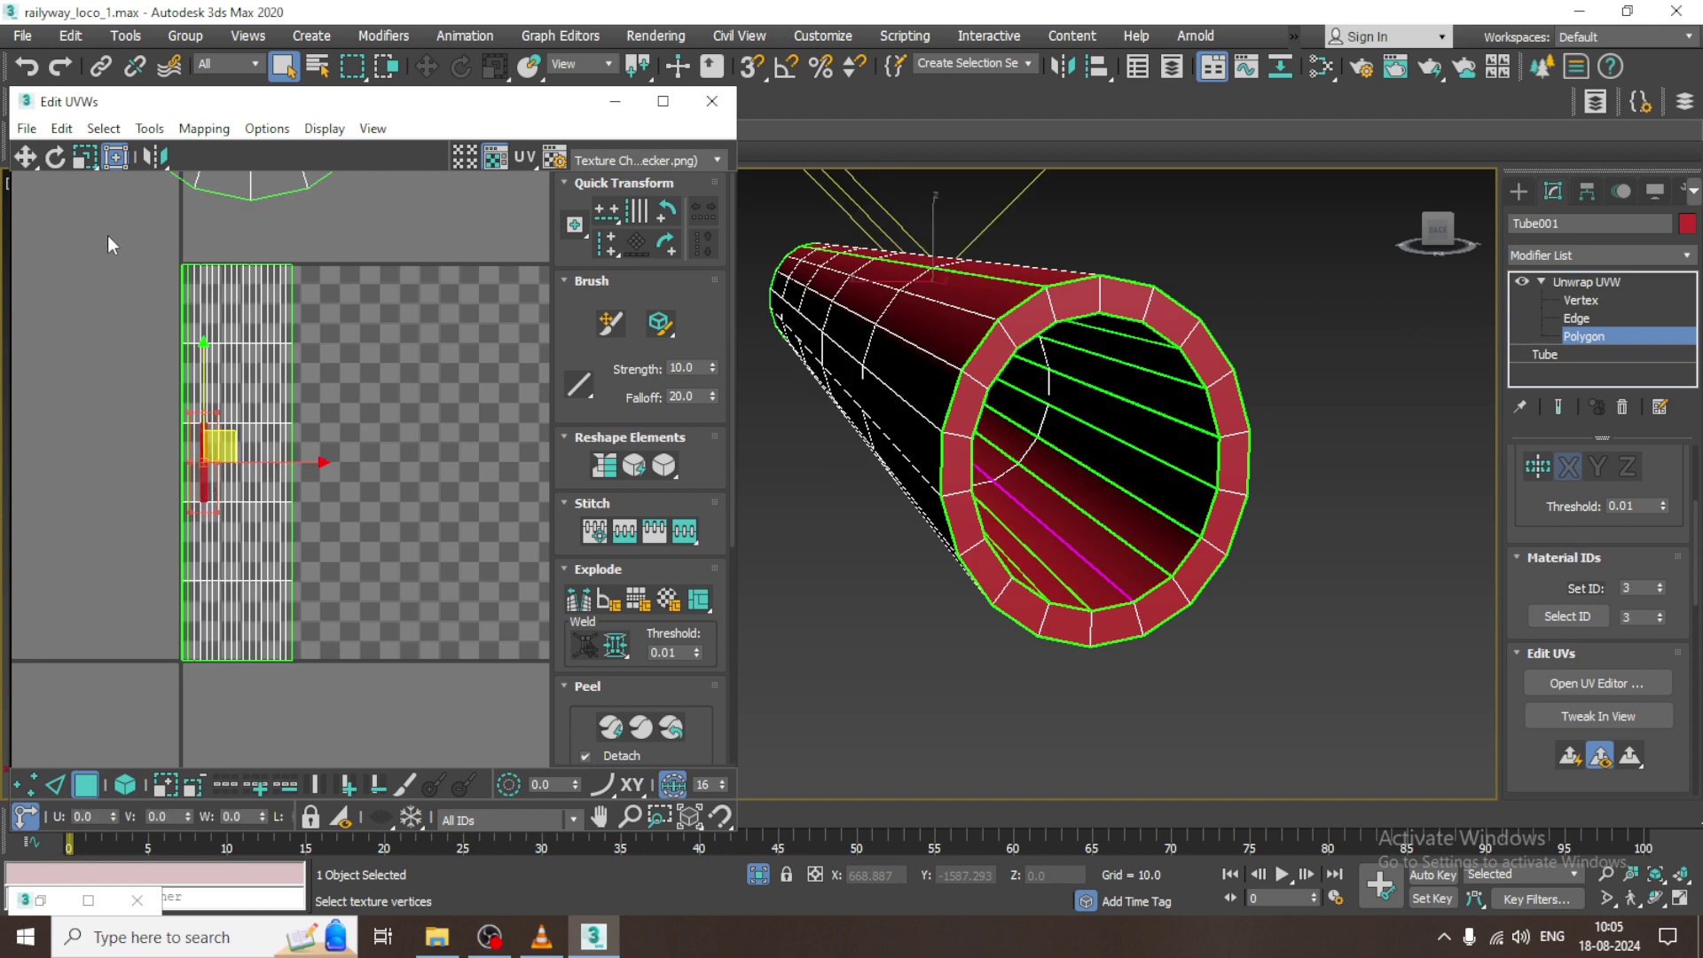
pyautogui.hotkey('ctrl', 'a')
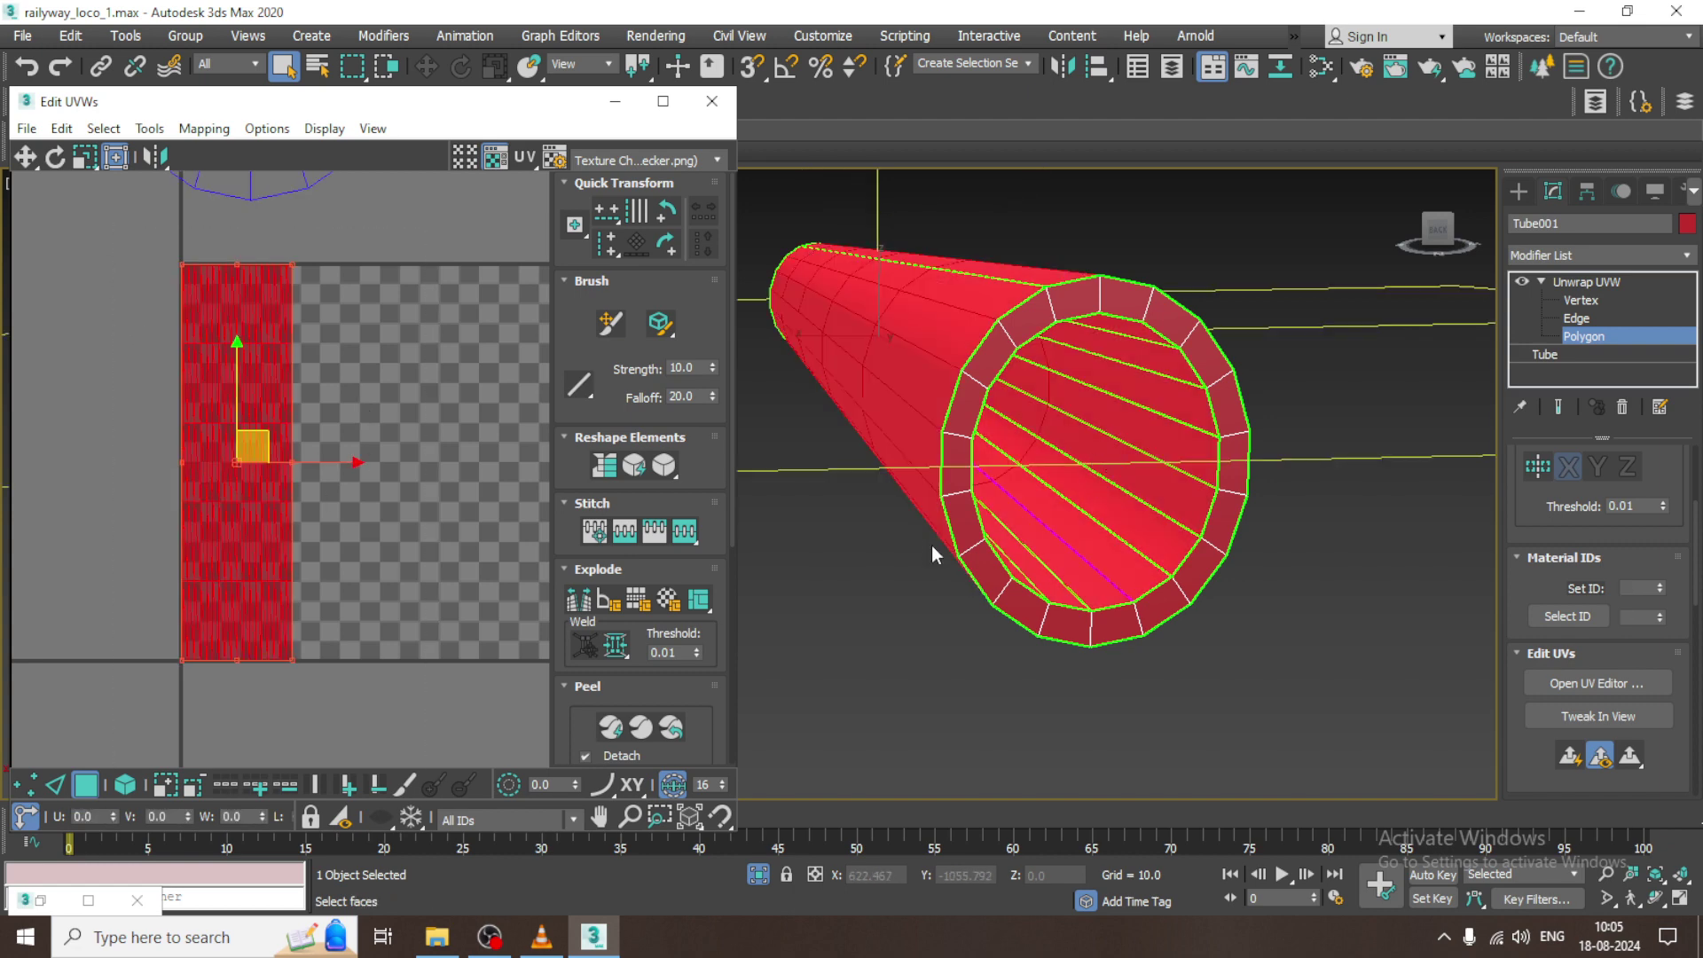
pyautogui.click(626, 727)
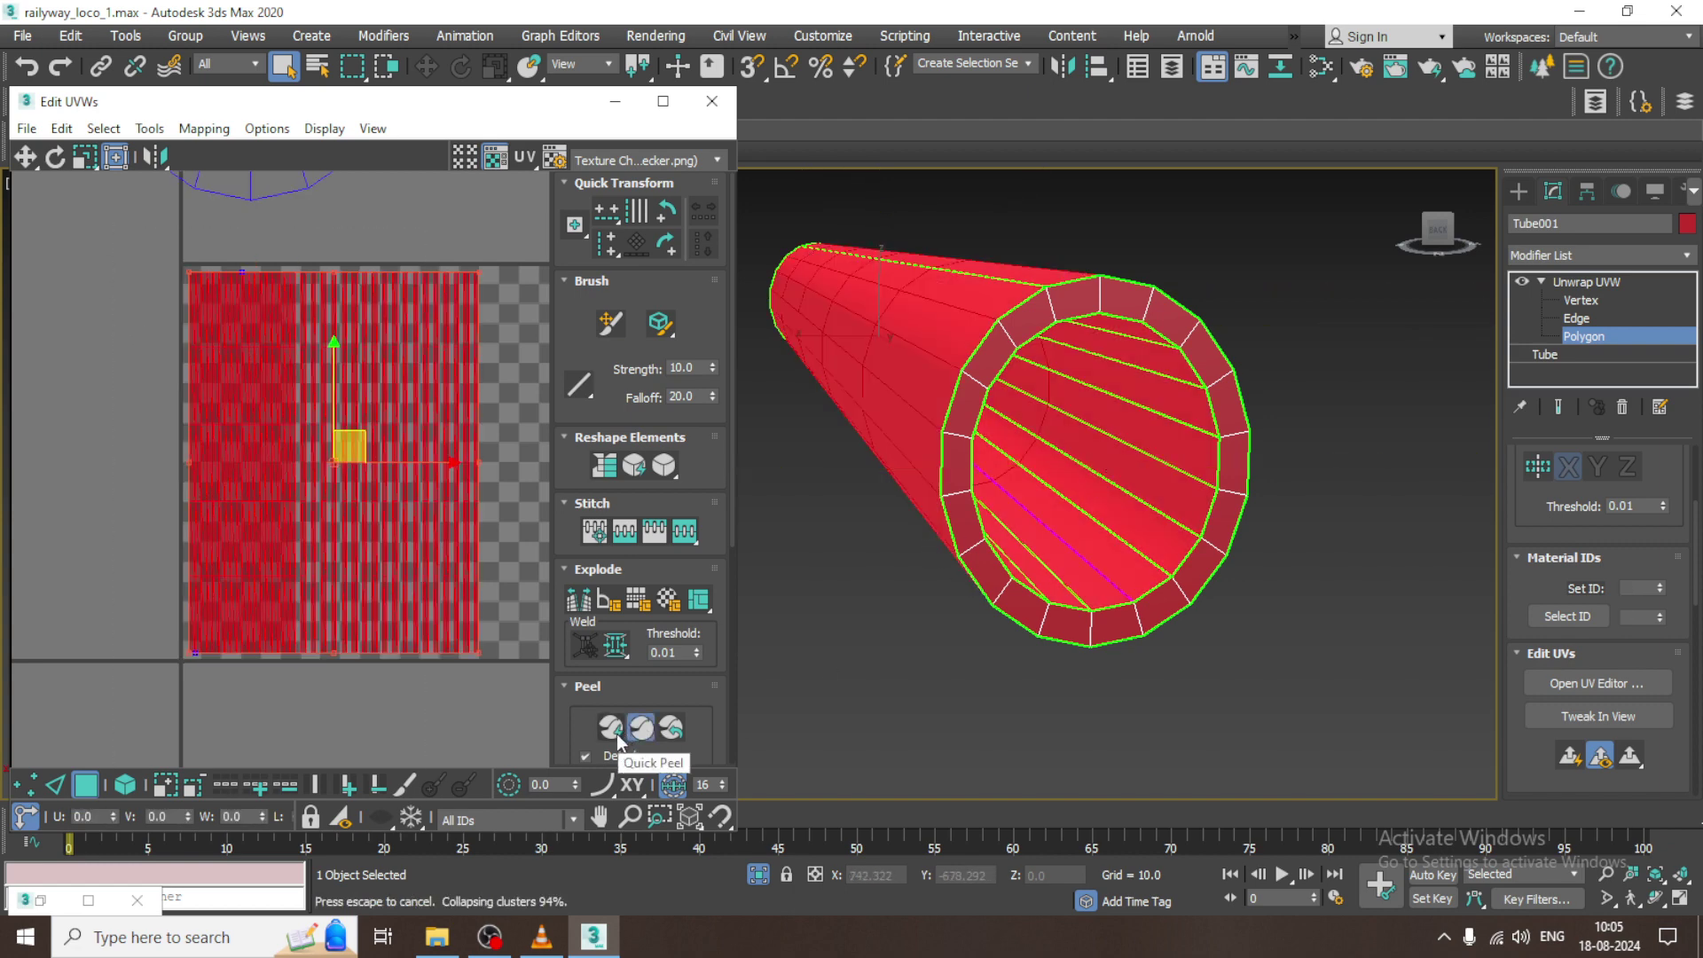
pyautogui.click(371, 222)
pyautogui.moveTo(525, 670); pyautogui.dragTo(521, 665)
# - Pack all UV shells using Non-Convex, padding 0.001, and Normalize and Rescale Clusters enabled
pyautogui.scroll(-4, 400, 460)
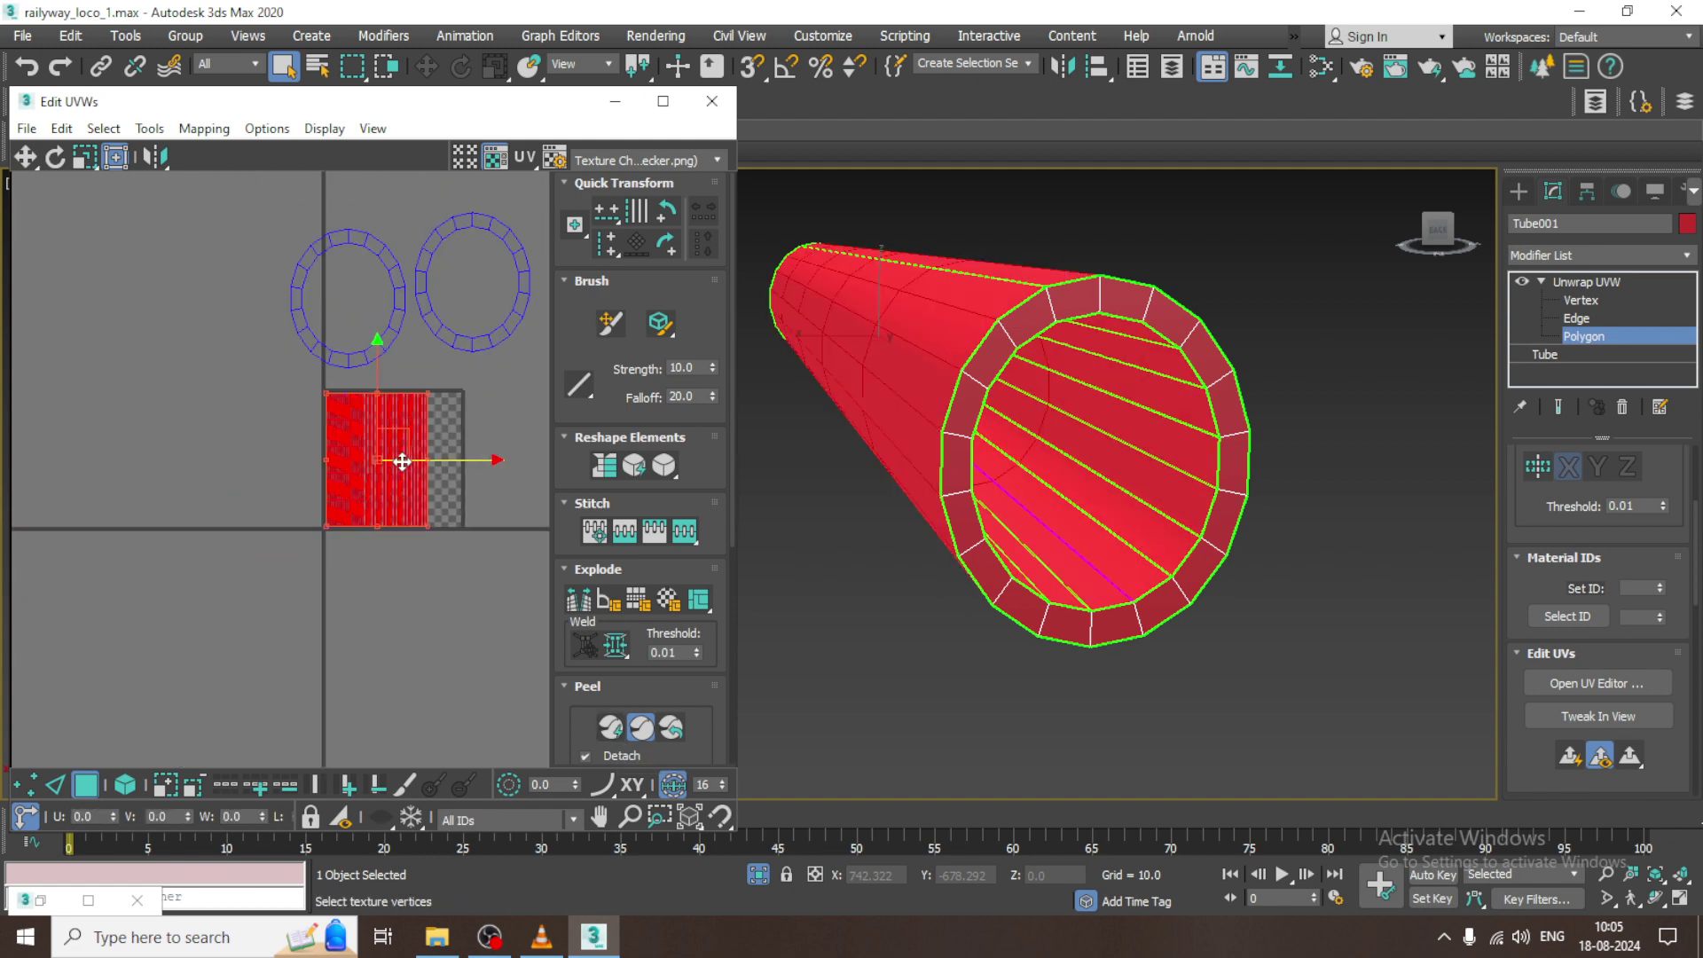
pyautogui.moveTo(397, 390); pyautogui.dragTo(381, 475, button='middle')
pyautogui.scroll(-1, 380, 488)
pyautogui.hotkey('ctrl', 'a')
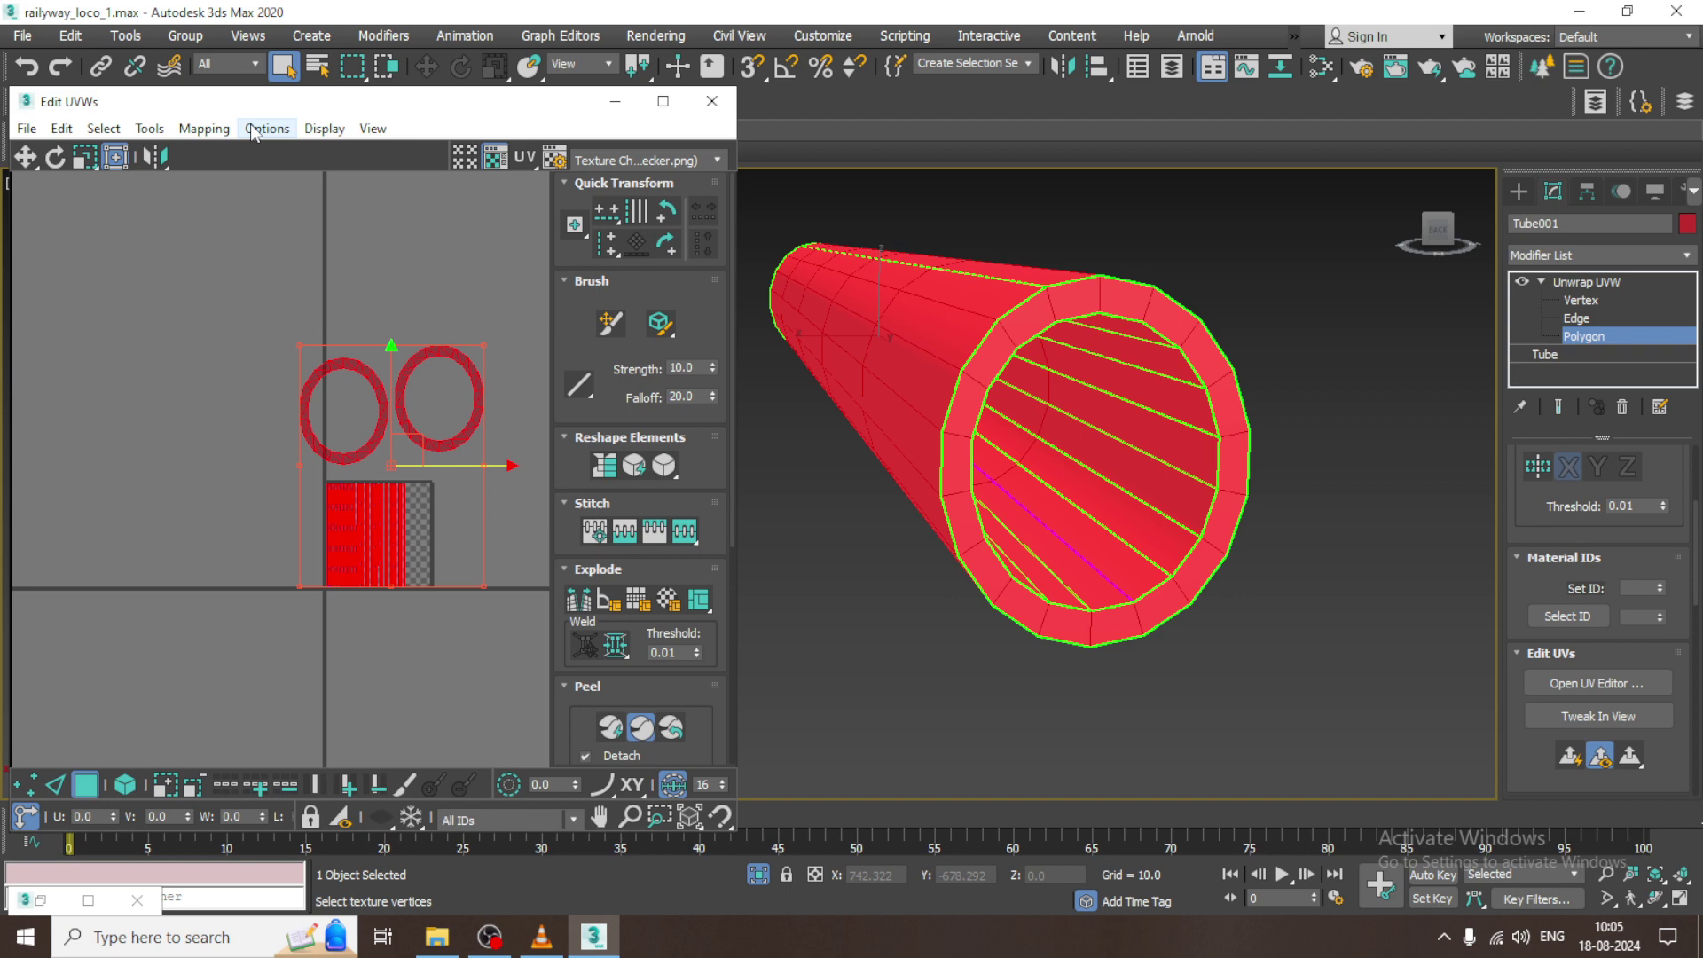
pyautogui.click(149, 129)
pyautogui.click(275, 397)
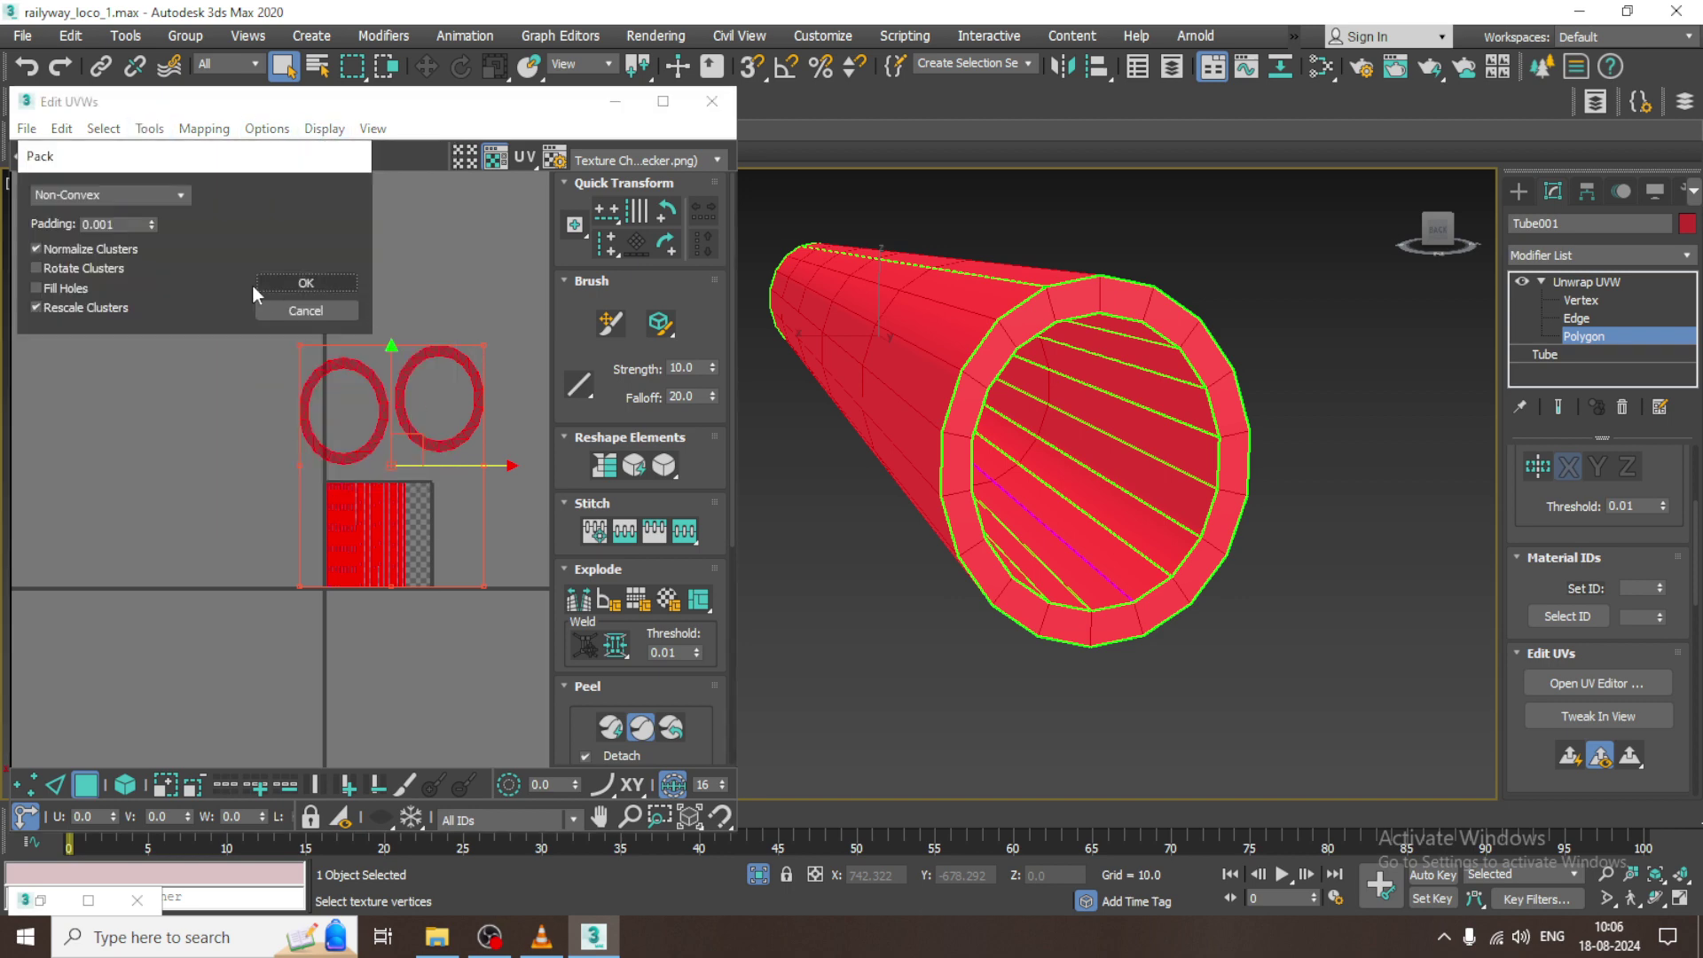
pyautogui.click(266, 284)
# - Leave face selection, assign the checker material to the tube, and end its isolation
pyautogui.click(1630, 282)
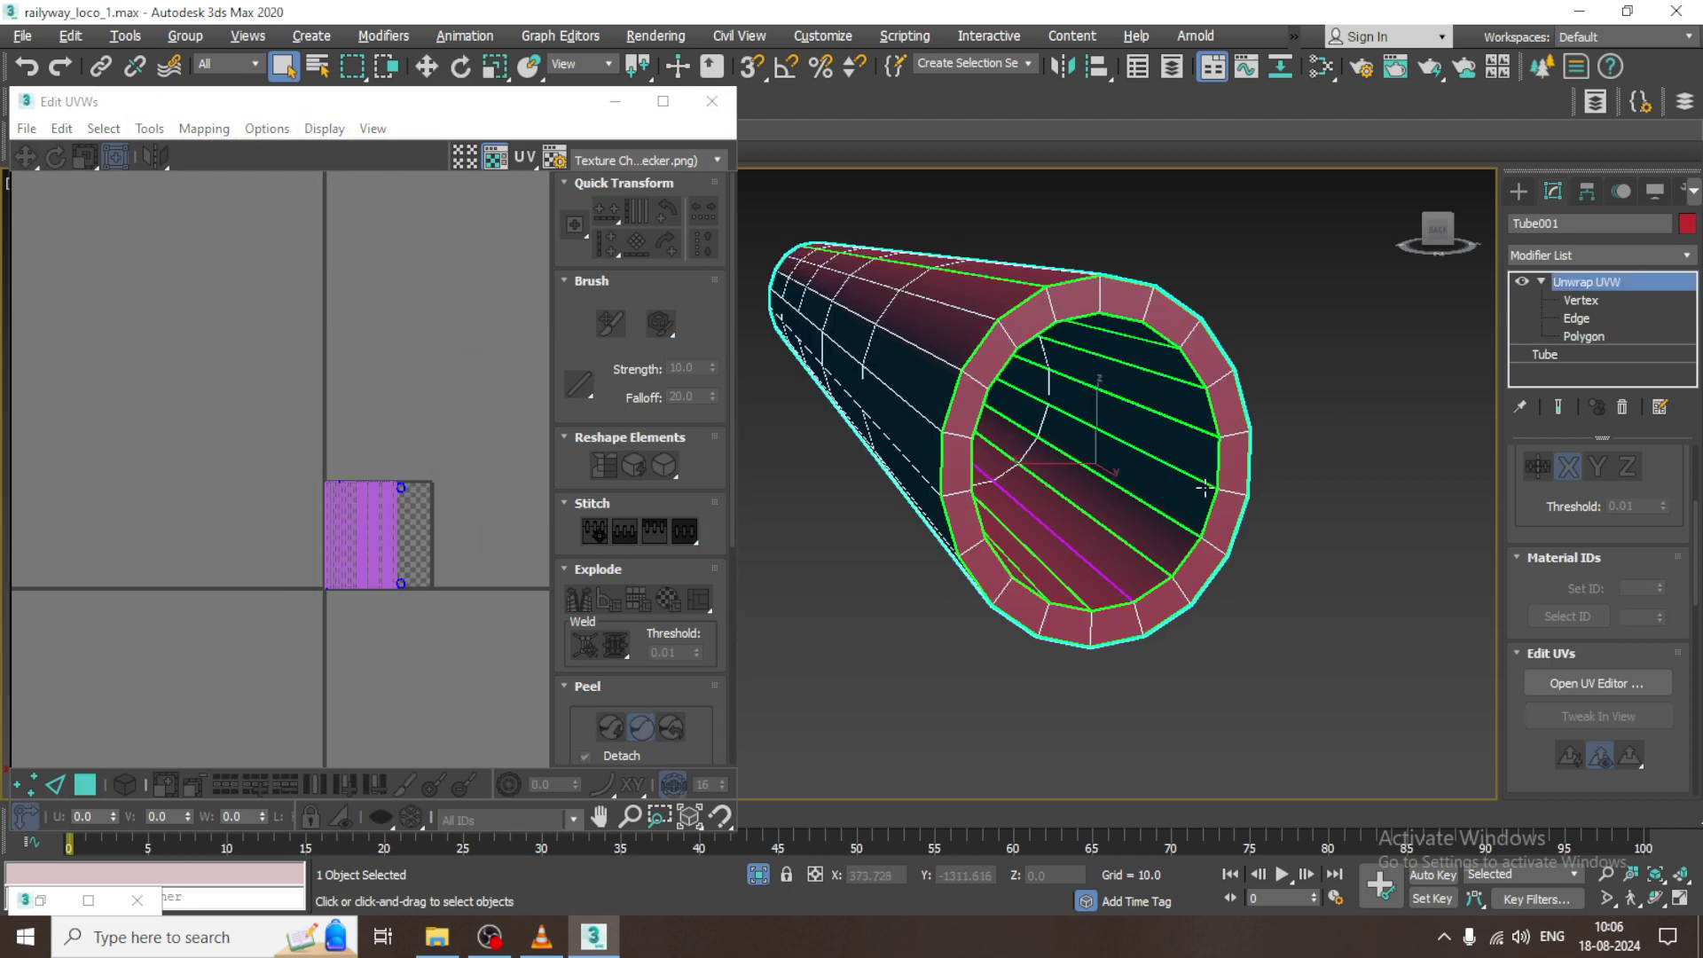
pyautogui.keyDown('alt'); pyautogui.moveTo(998, 452); pyautogui.dragTo(1128, 478, button='middle'); pyautogui.keyUp('alt')
pyautogui.scroll(-3, 1056, 487)
pyautogui.press('m')
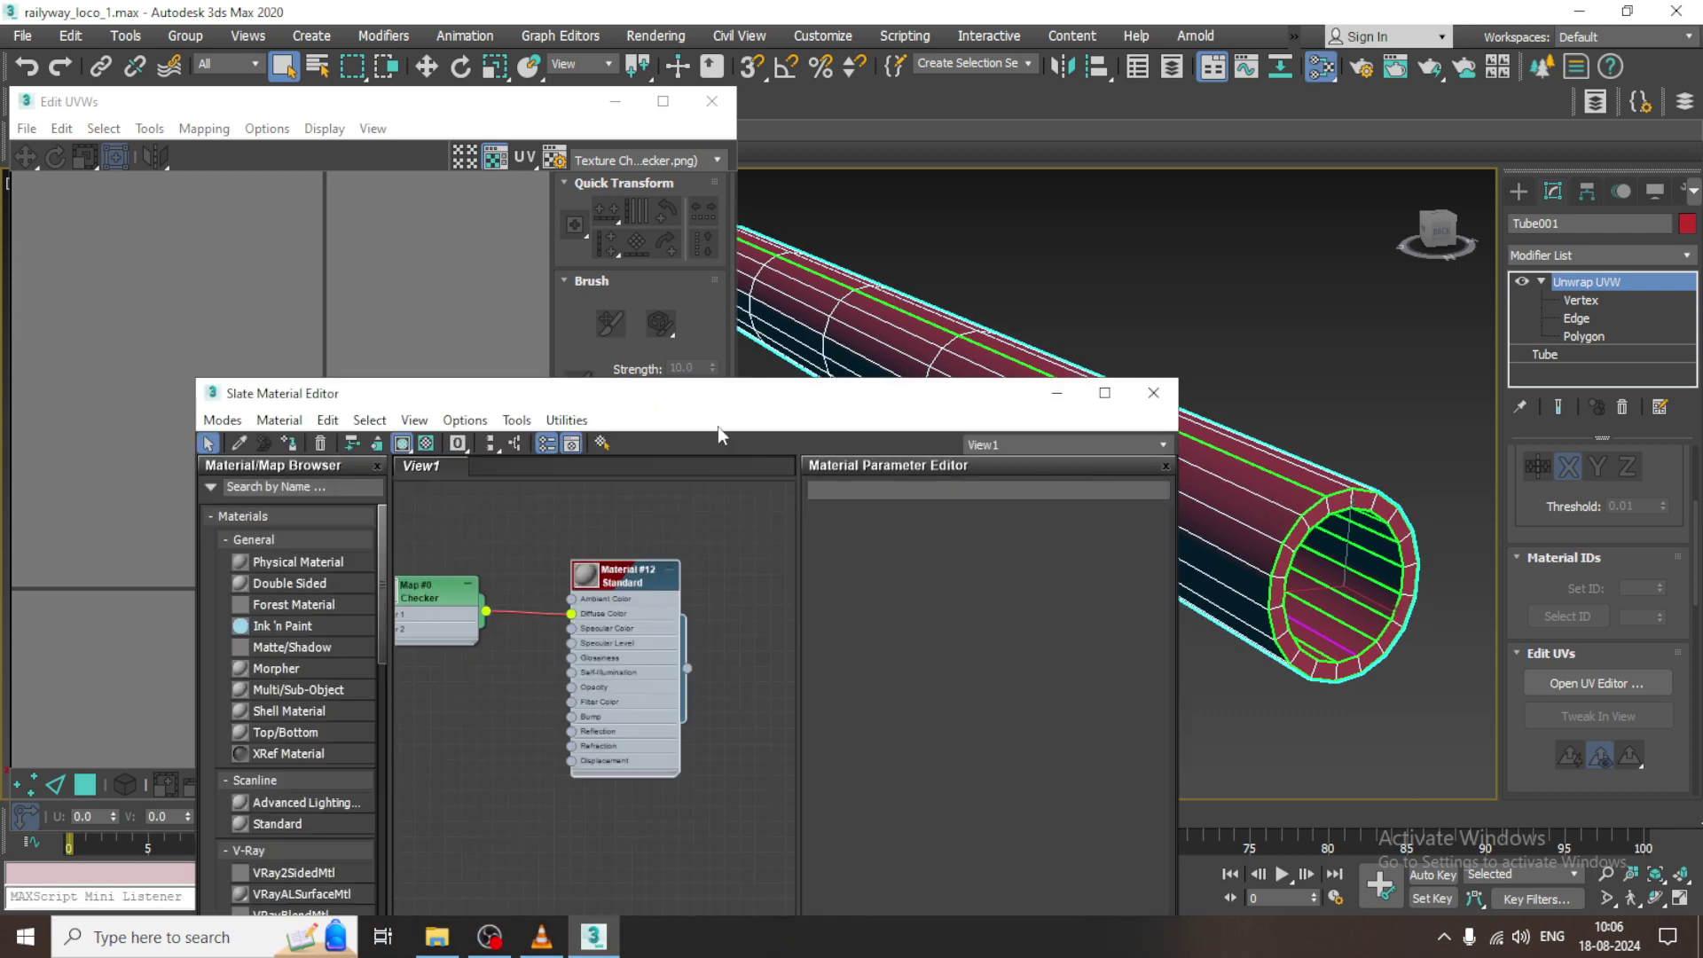
pyautogui.click(286, 444)
pyautogui.click(1056, 393)
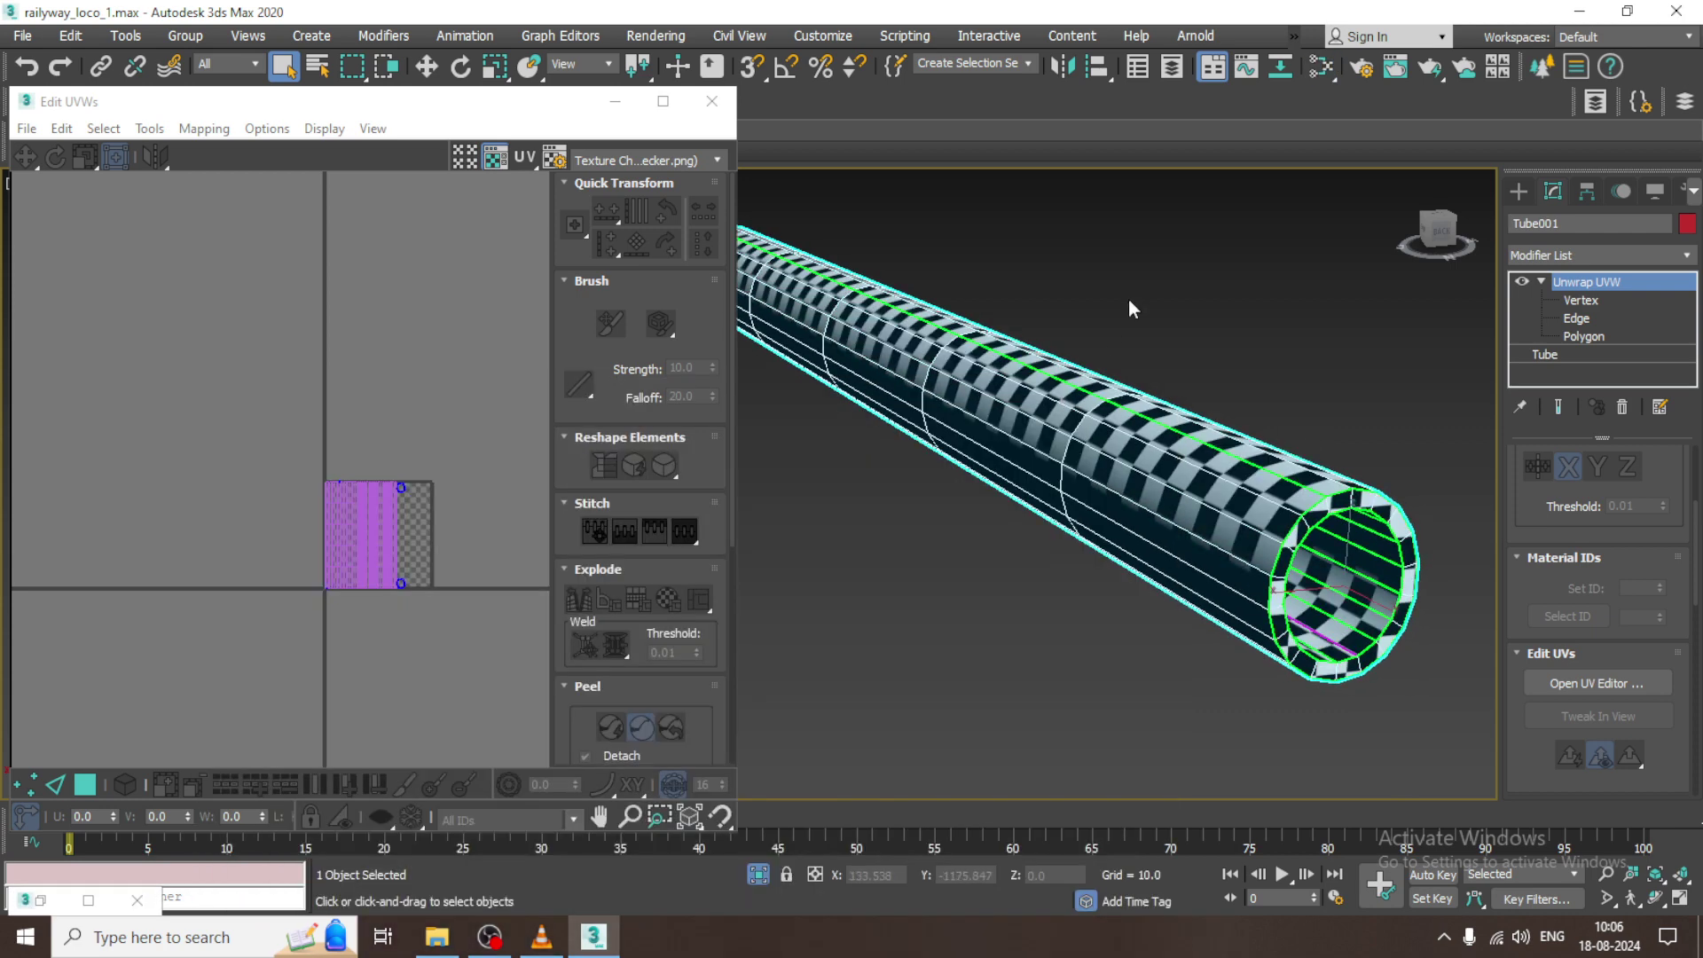
pyautogui.rightClick(1129, 298)
pyautogui.click(1171, 113)
# - Deselect the tube and examine the whole locomotive from the side for parts still lacking the checker texture
pyautogui.scroll(-4, 1129, 465)
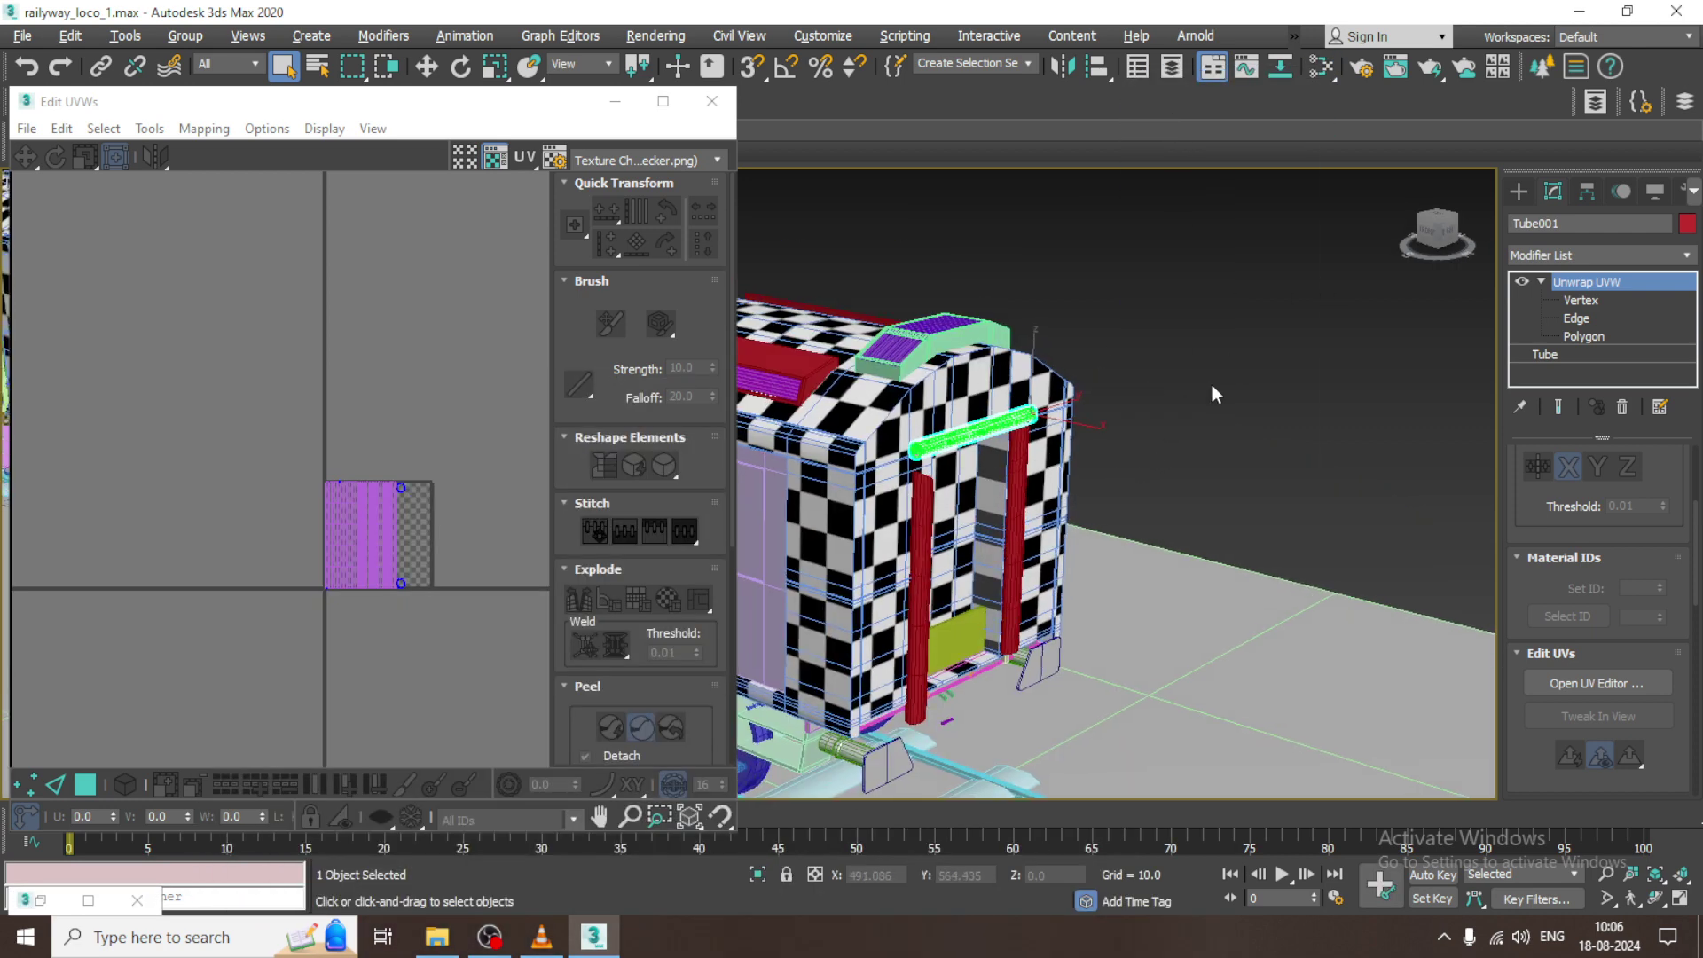
pyautogui.click(1211, 384)
pyautogui.moveTo(1270, 381); pyautogui.dragTo(1507, 311, button='middle')
pyautogui.keyDown('alt'); pyautogui.moveTo(931, 487); pyautogui.dragTo(639, 710, button='middle'); pyautogui.keyUp('alt')
pyautogui.keyDown('alt'); pyautogui.moveTo(1144, 519); pyautogui.dragTo(1090, 514, button='middle'); pyautogui.keyUp('alt')
pyautogui.scroll(3, 1091, 512)
pyautogui.keyDown('alt'); pyautogui.moveTo(991, 503); pyautogui.dragTo(1009, 518, button='middle'); pyautogui.keyUp('alt')
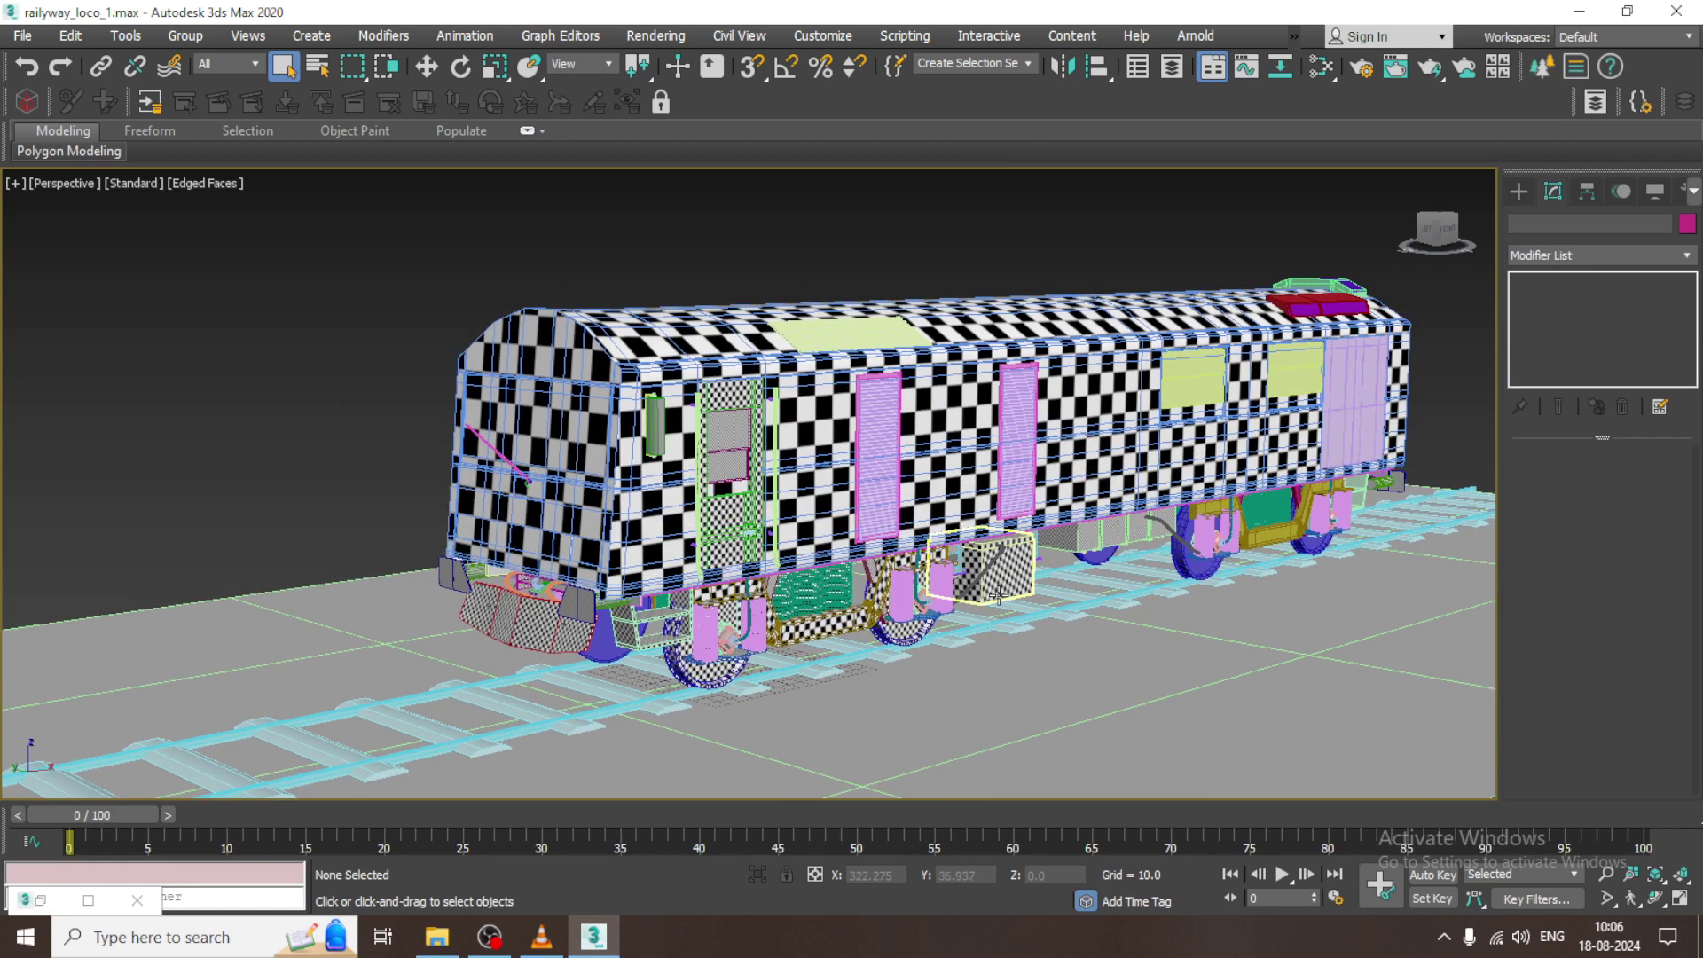
pyautogui.moveTo(971, 563); pyautogui.dragTo(968, 593, button='middle')
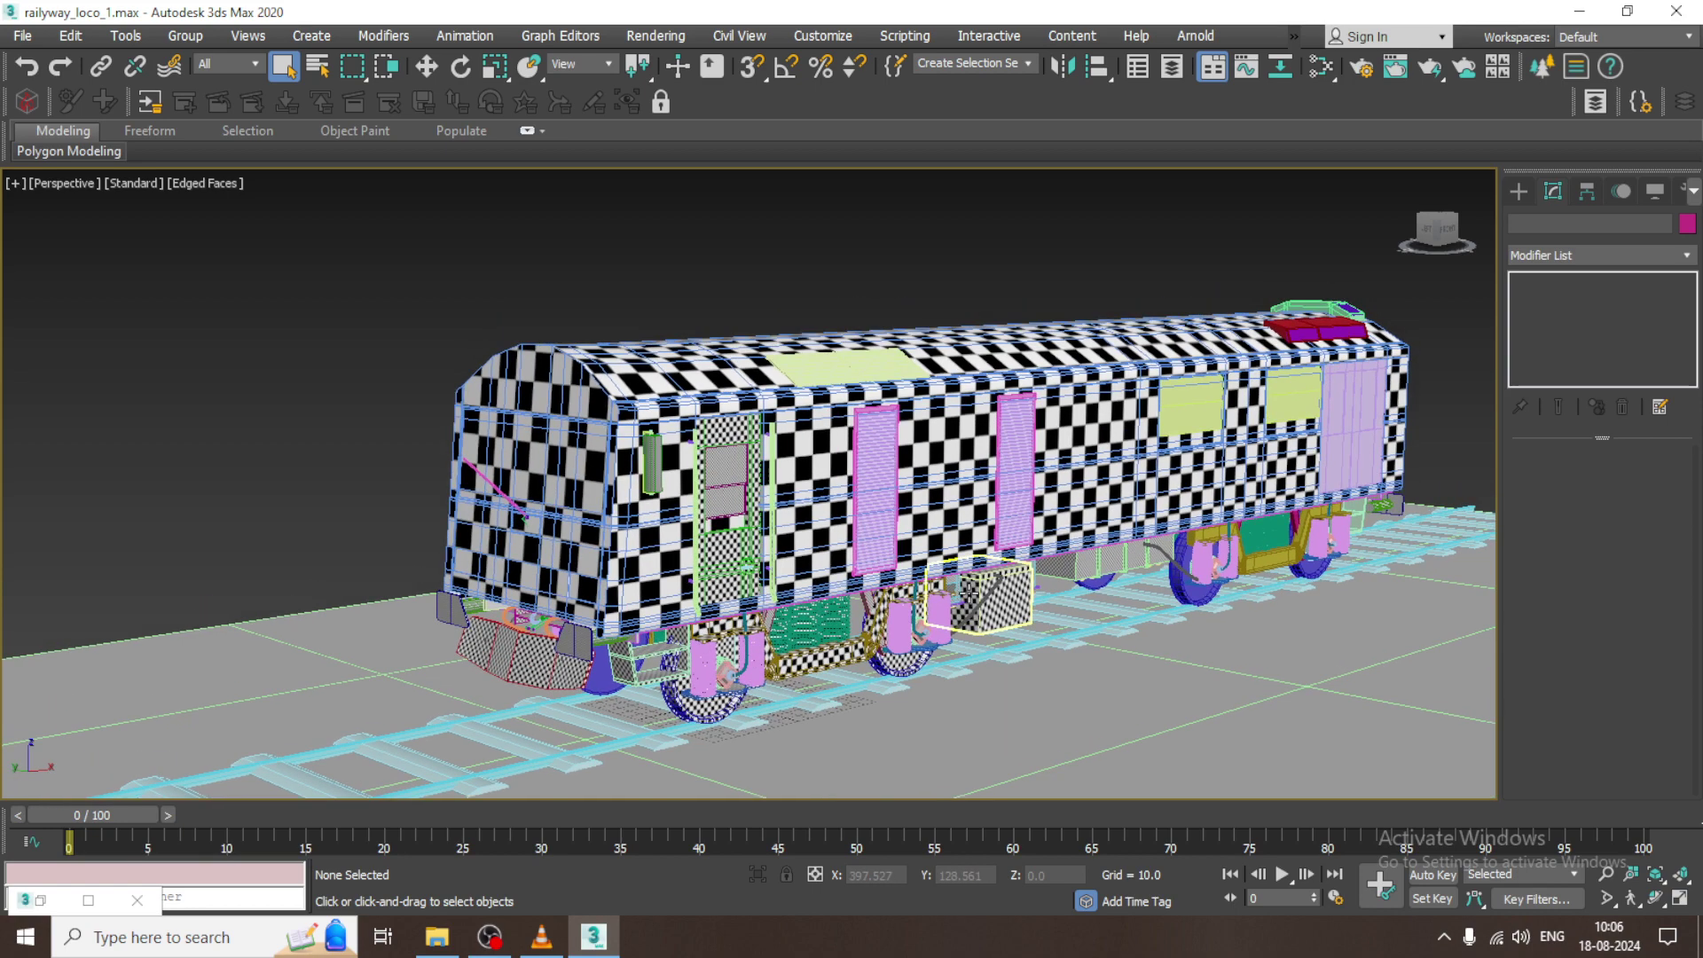
pyautogui.scroll(3, 967, 588)
pyautogui.scroll(-3, 967, 588)
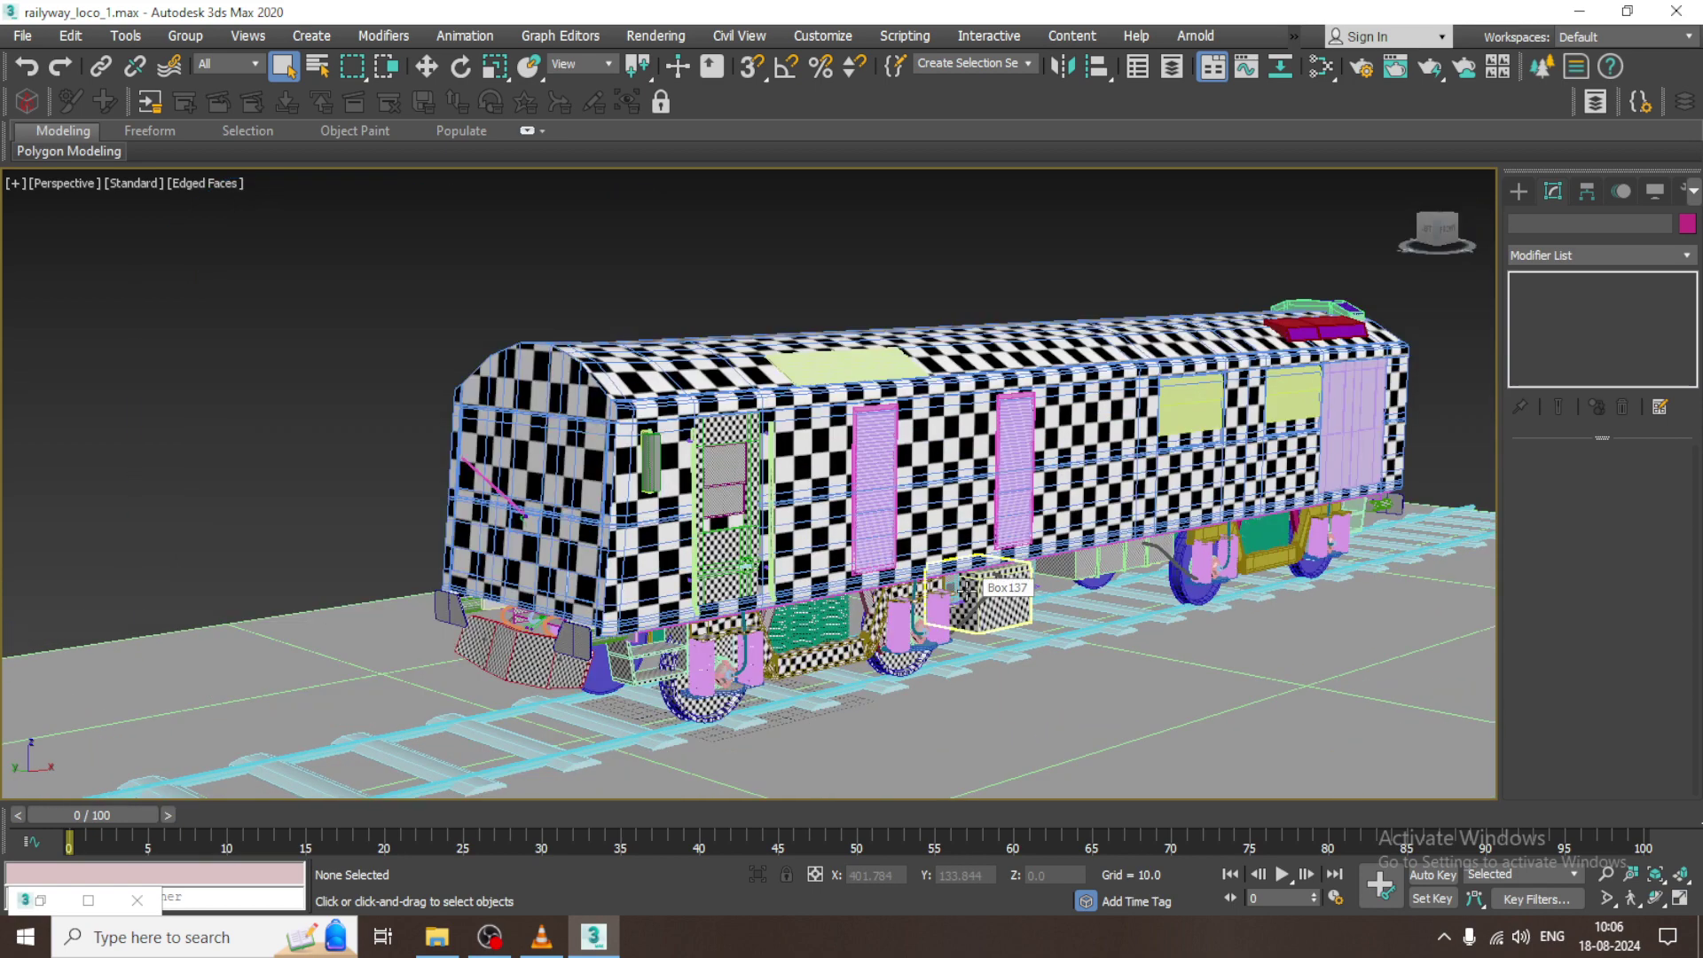
pyautogui.keyDown('alt'); pyautogui.moveTo(1005, 605); pyautogui.dragTo(967, 539, button='middle'); pyautogui.keyUp('alt')
# - Turn on Expert Mode and examine the locomotive's front, side and undercarriage up close
pyautogui.hotkey('ctrl', 'x')
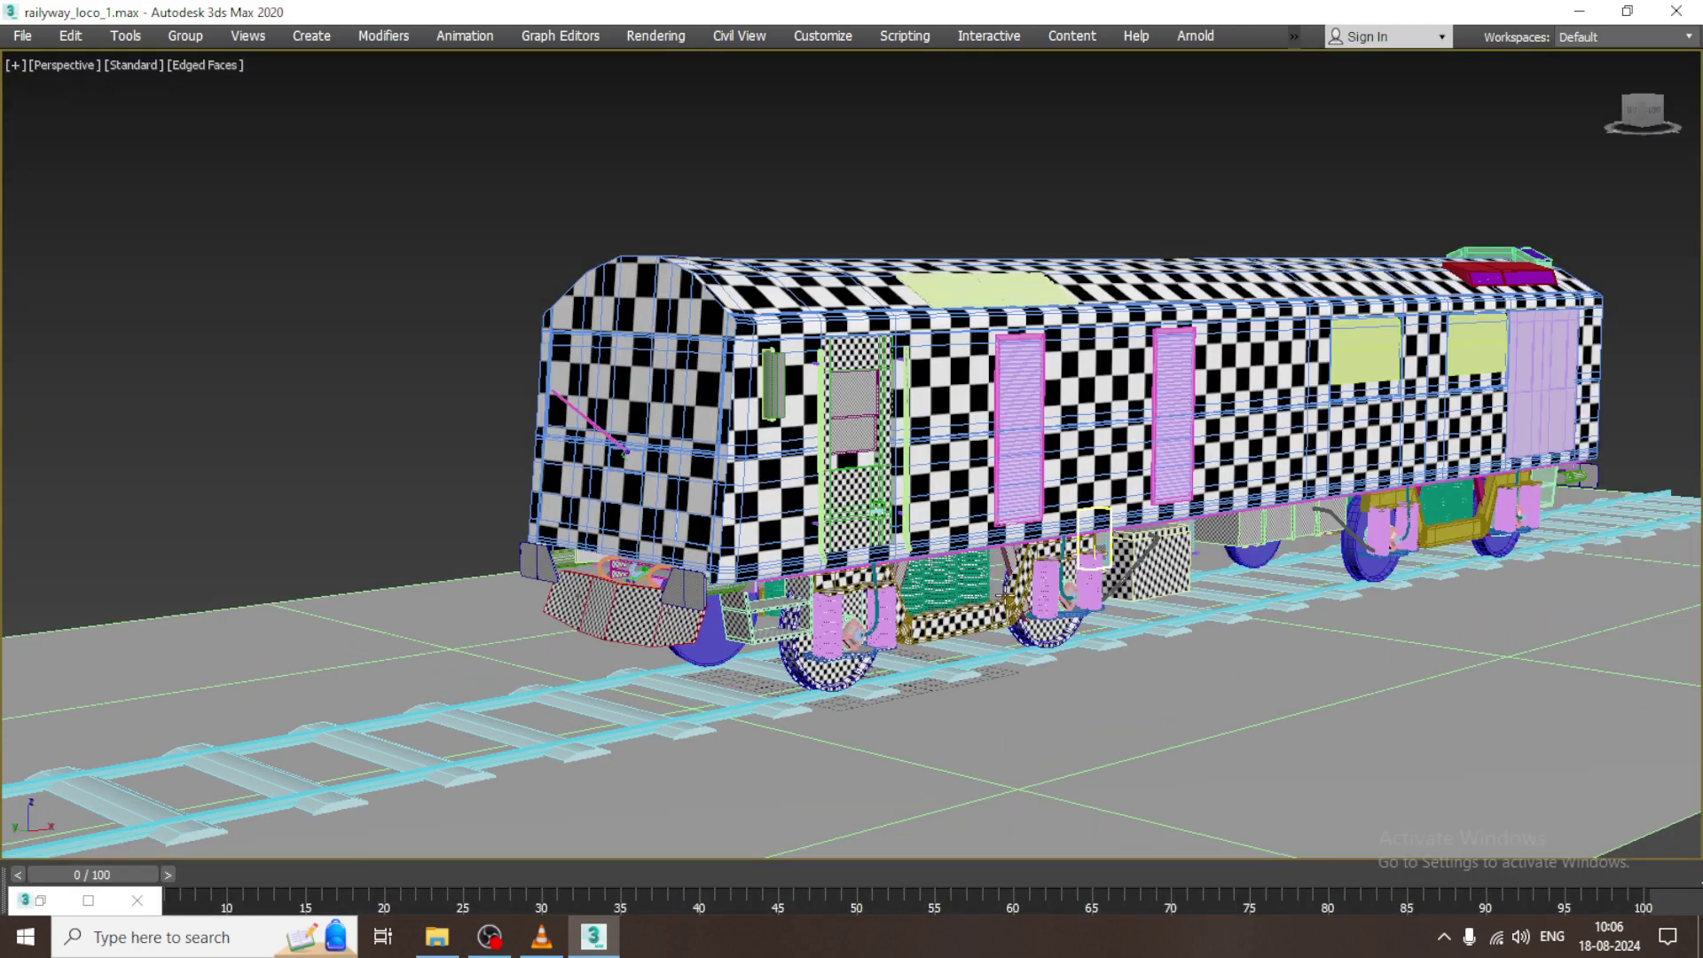
pyautogui.scroll(3, 1005, 594)
pyautogui.moveTo(1003, 603); pyautogui.dragTo(887, 596, button='middle')
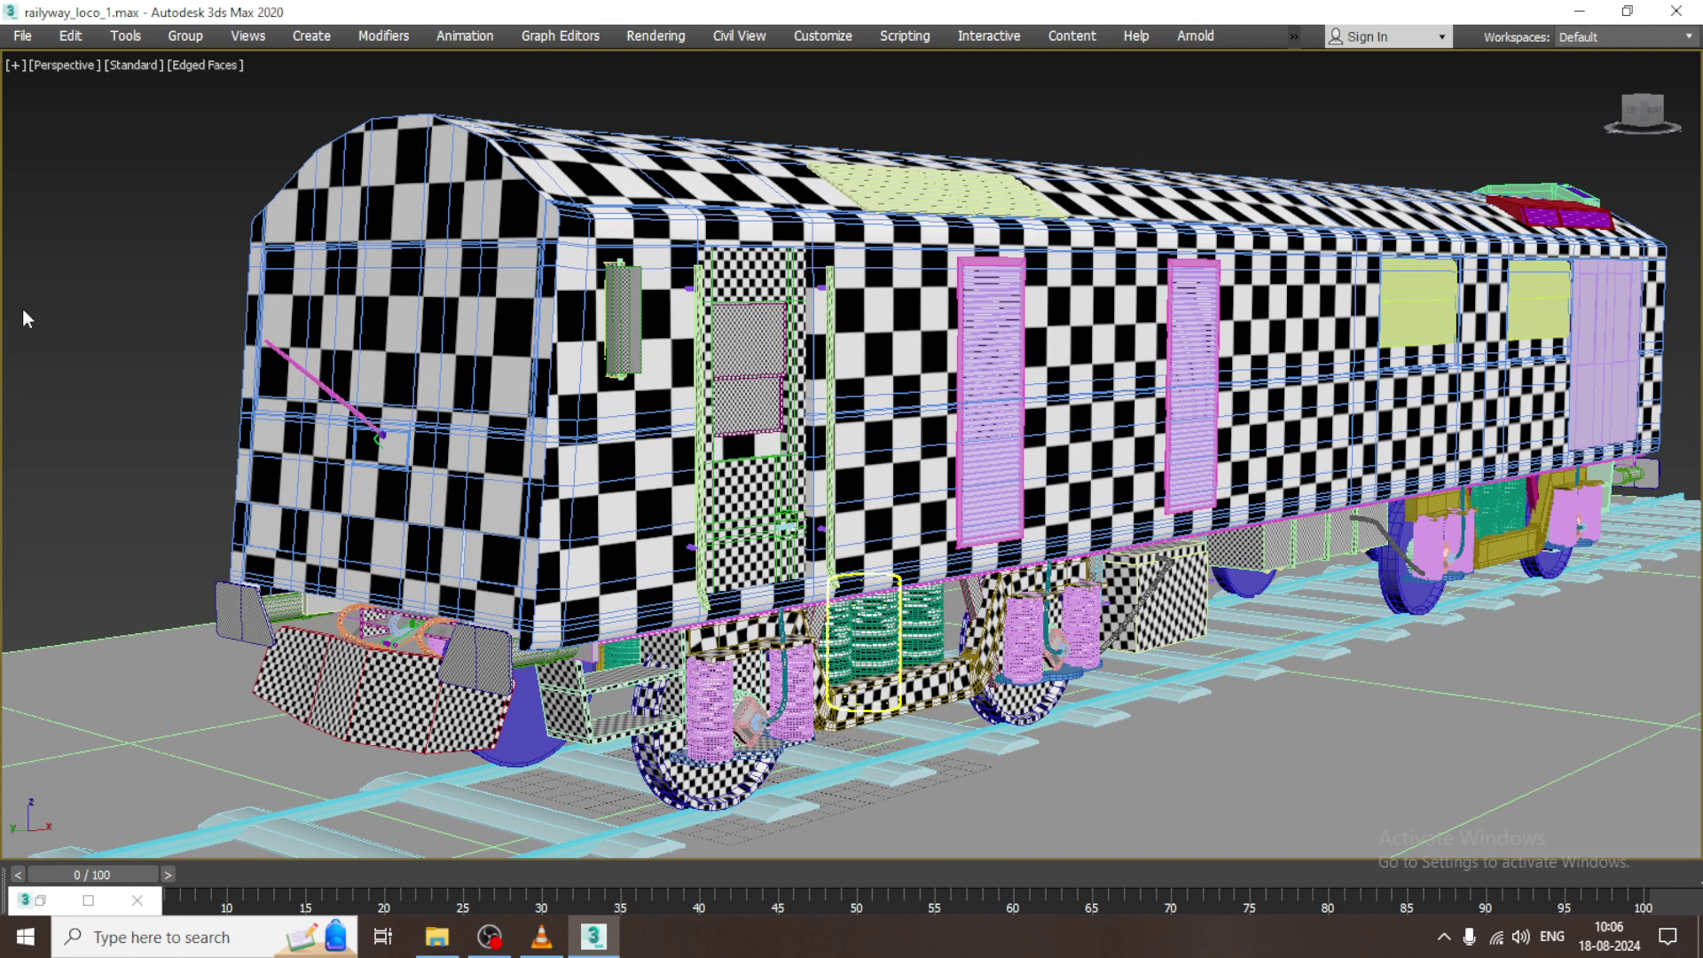